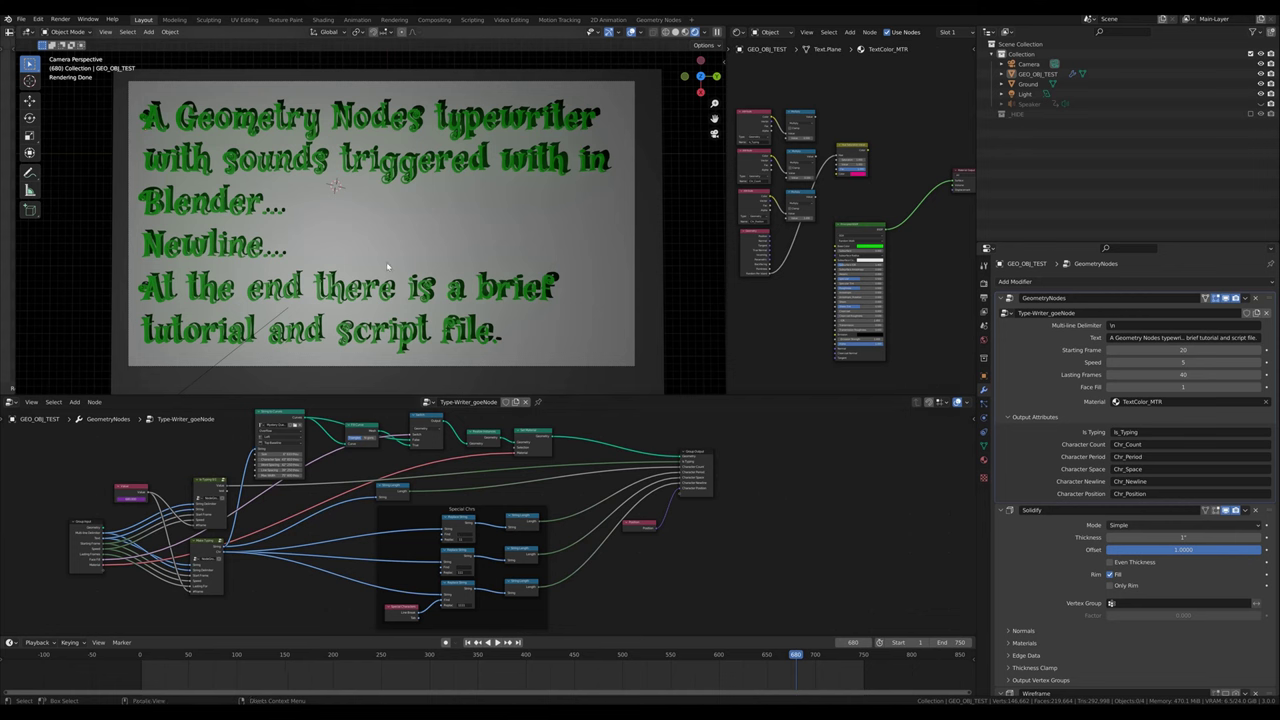
# Step: Select the green typewriter text object and look over its geometry node tree and the modifier's inputs and output attributes
pyautogui.click(515, 163)
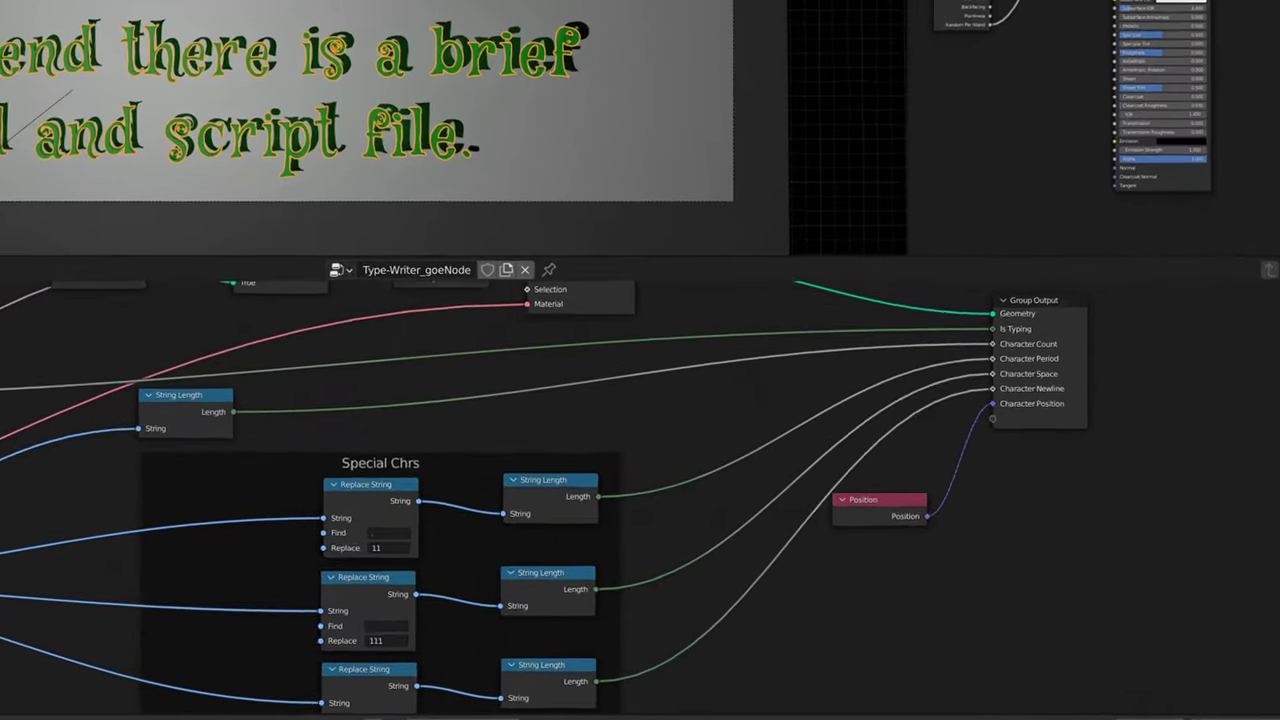
pyautogui.scroll(3, 583, 473)
pyautogui.scroll(3, 450, 490)
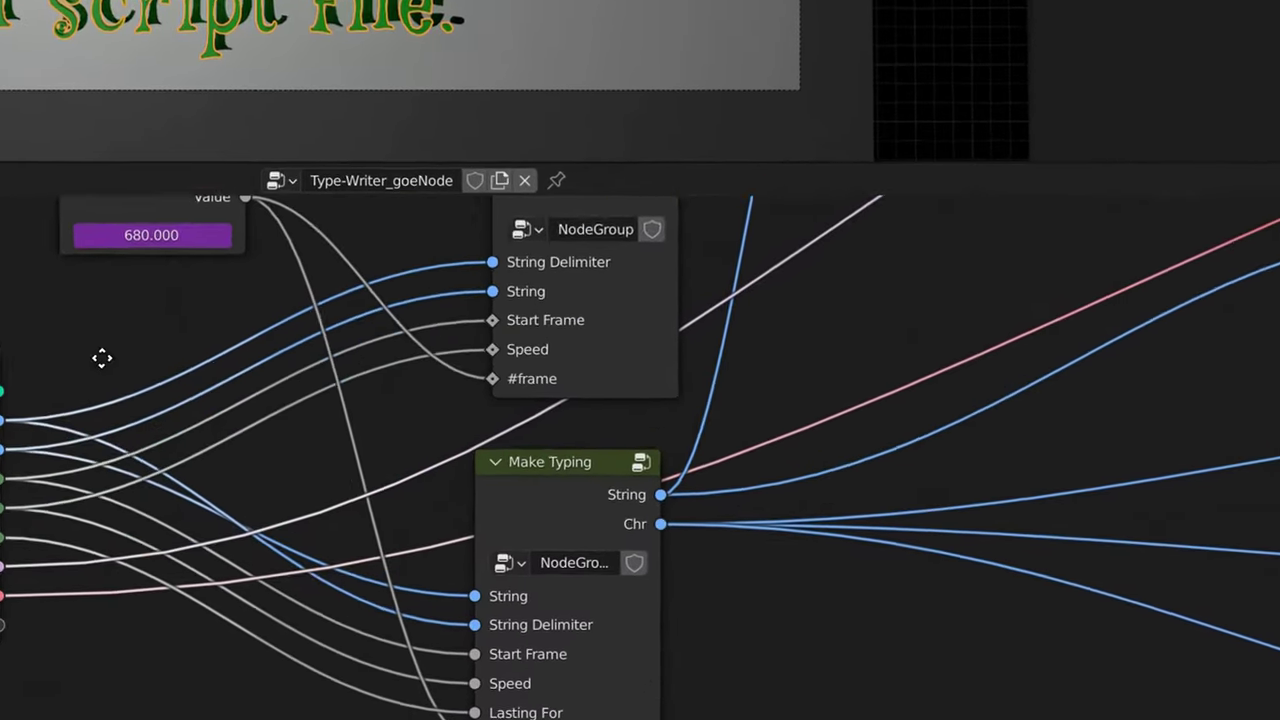
pyautogui.moveTo(155, 390); pyautogui.dragTo(491, 357, button='middle')
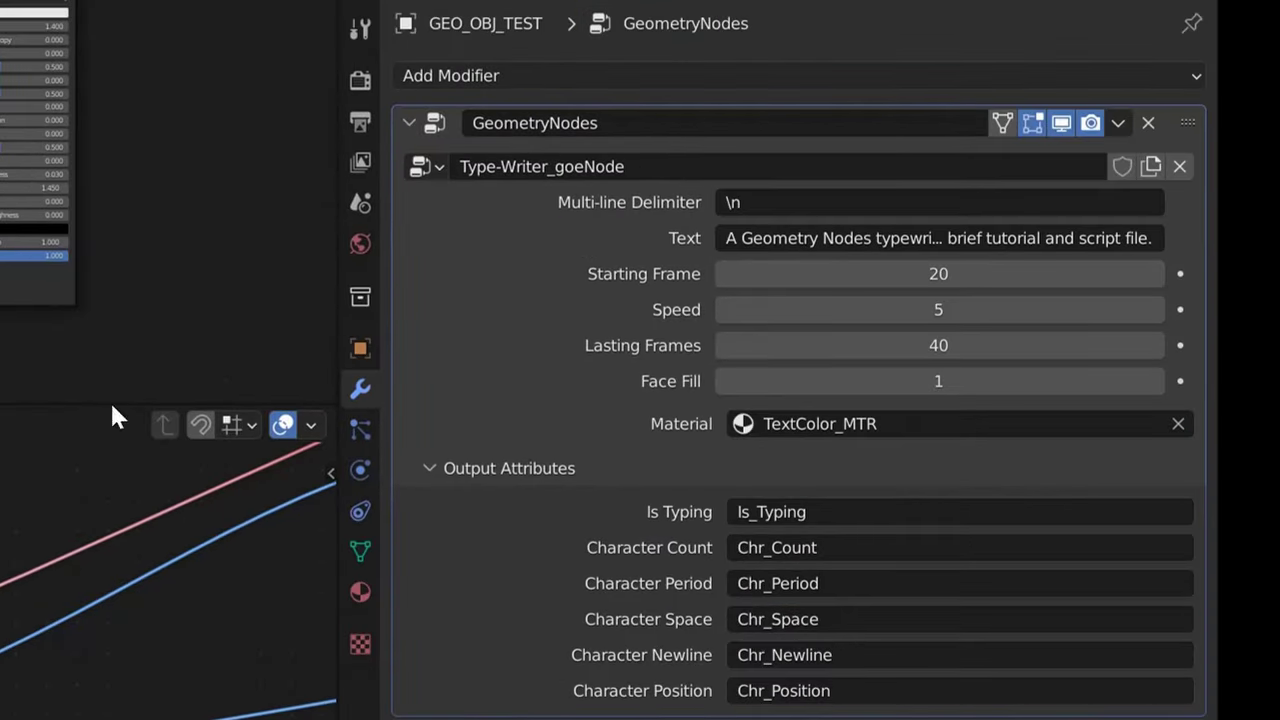
pyautogui.moveTo(112, 418); pyautogui.dragTo(0, 424, button='middle')
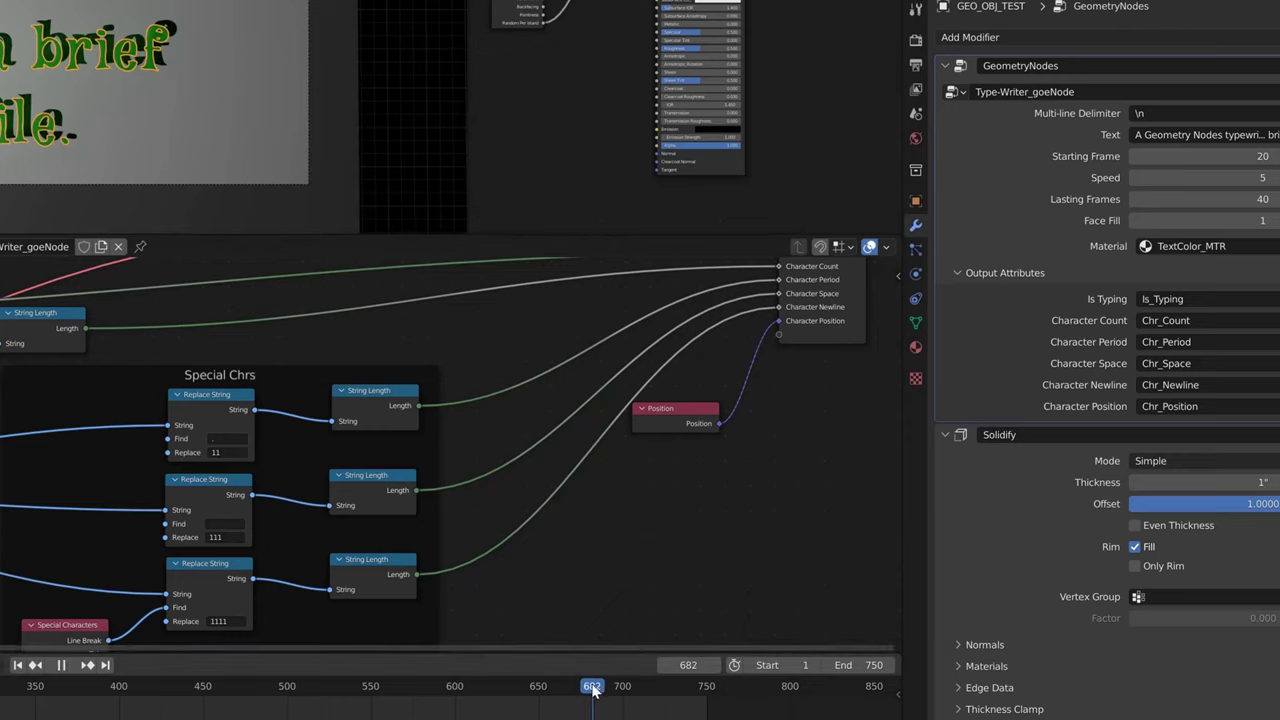
# Step: Play the animation to frame 719 and advance to frame 721 to check where the typed text ends
pyautogui.press('space')
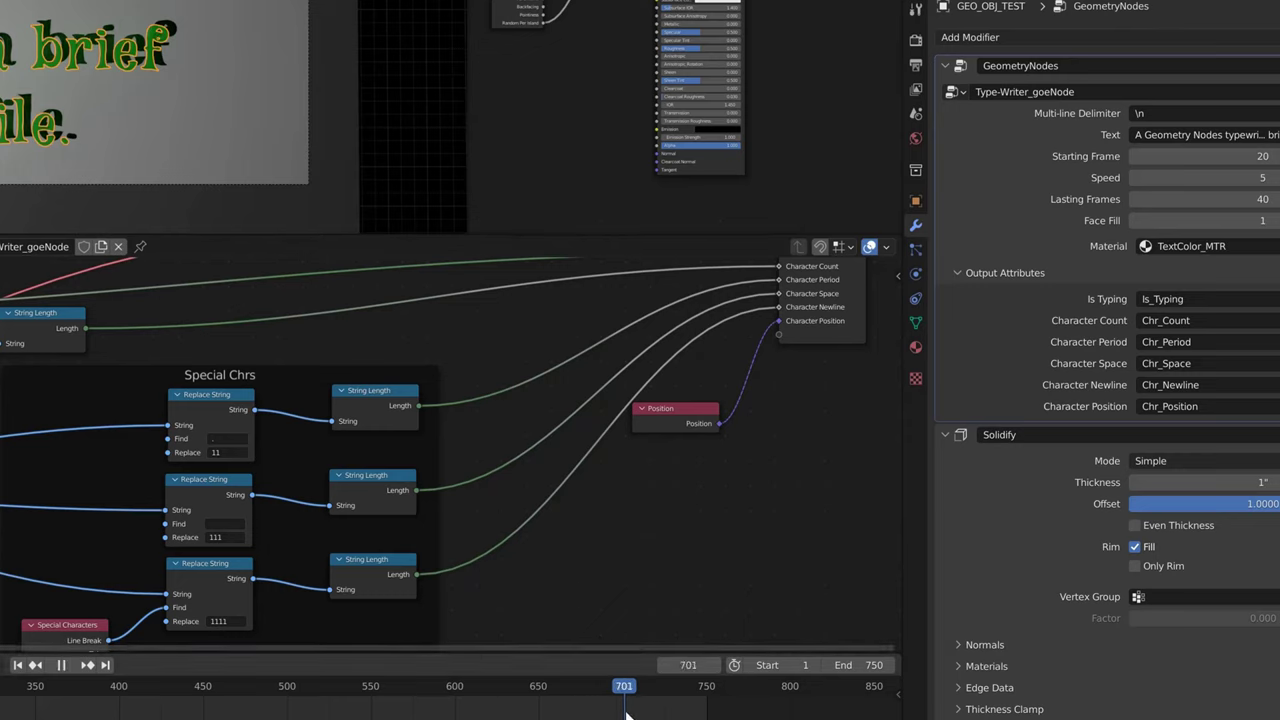
pyautogui.press('space')
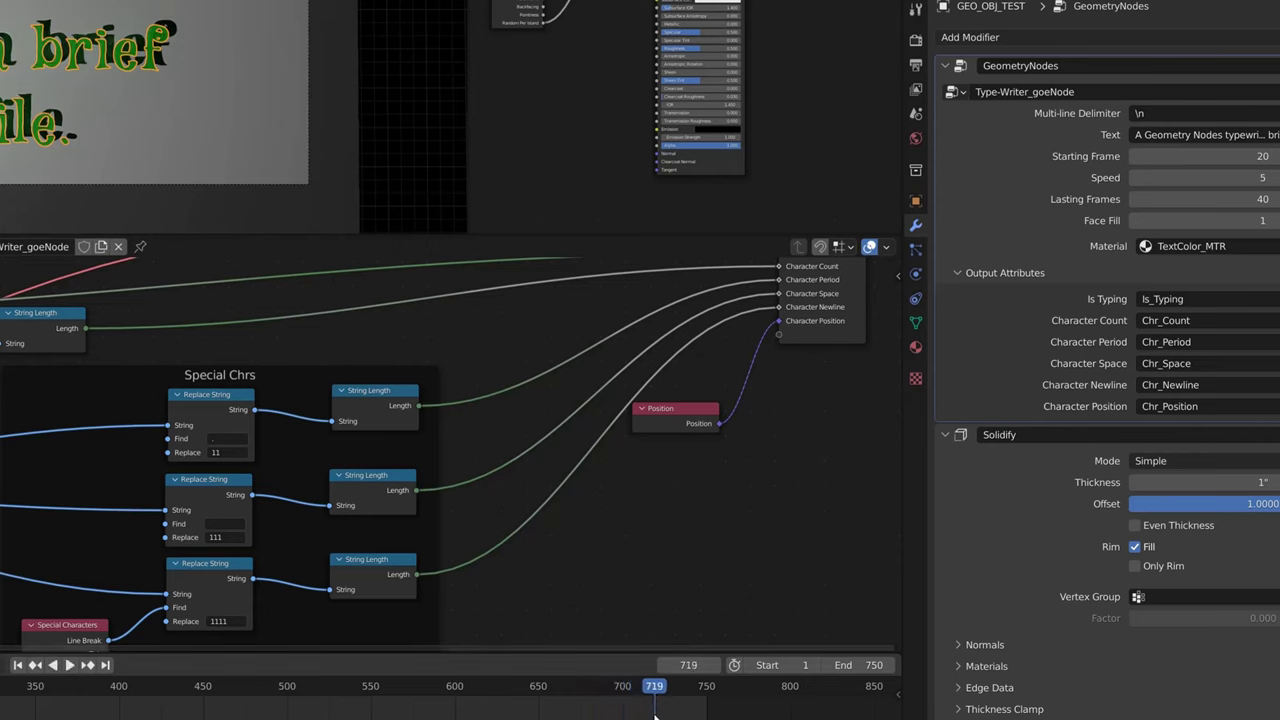
pyautogui.press('Right')
pyautogui.press('Right')
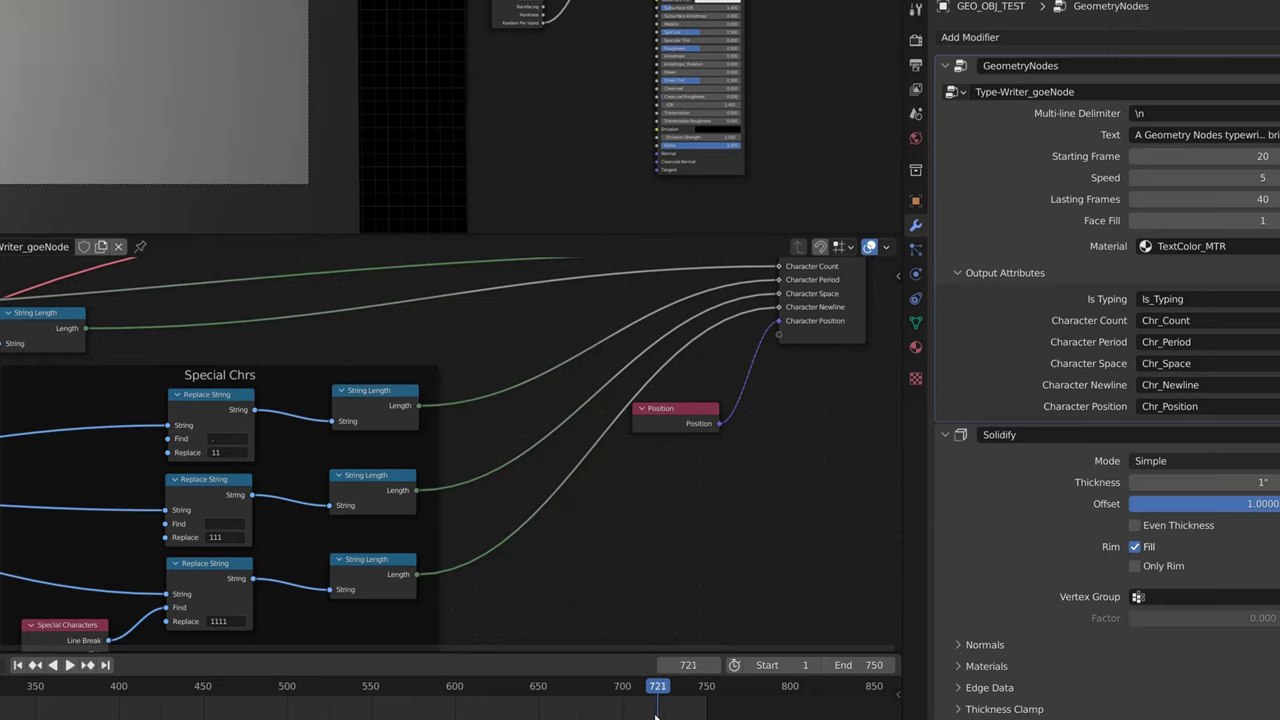
# Step: Go back frame by frame from frame 721 to examine how long the completed text stays and how its last characters appear
pyautogui.press('Left')
pyautogui.press('Left')
pyautogui.press('Left')
pyautogui.press('Left')
pyautogui.press('Left')
pyautogui.press('Left')
pyautogui.press('Left')
pyautogui.press('Left')
pyautogui.press('Left')
pyautogui.press('Left')
pyautogui.press('Left')
pyautogui.press('Left')
pyautogui.press('Left')
pyautogui.press('Left')
pyautogui.press('Left')
pyautogui.press('Left')
pyautogui.press('Left')
pyautogui.press('Left')
pyautogui.press('Left')
pyautogui.press('Left')
pyautogui.press('Left')
pyautogui.press('Left')
pyautogui.press('Left')
pyautogui.press('Left')
pyautogui.press('Left')
pyautogui.press('Left')
pyautogui.press('Left')
pyautogui.press('Left')
pyautogui.press('Left')
pyautogui.press('Left')
pyautogui.press('Left')
pyautogui.press('Left')
pyautogui.press('Left')
pyautogui.press('Left')
pyautogui.press('Left')
pyautogui.press('Left')
pyautogui.press('Left')
pyautogui.press('Left')
pyautogui.press('Left')
pyautogui.press('Left')
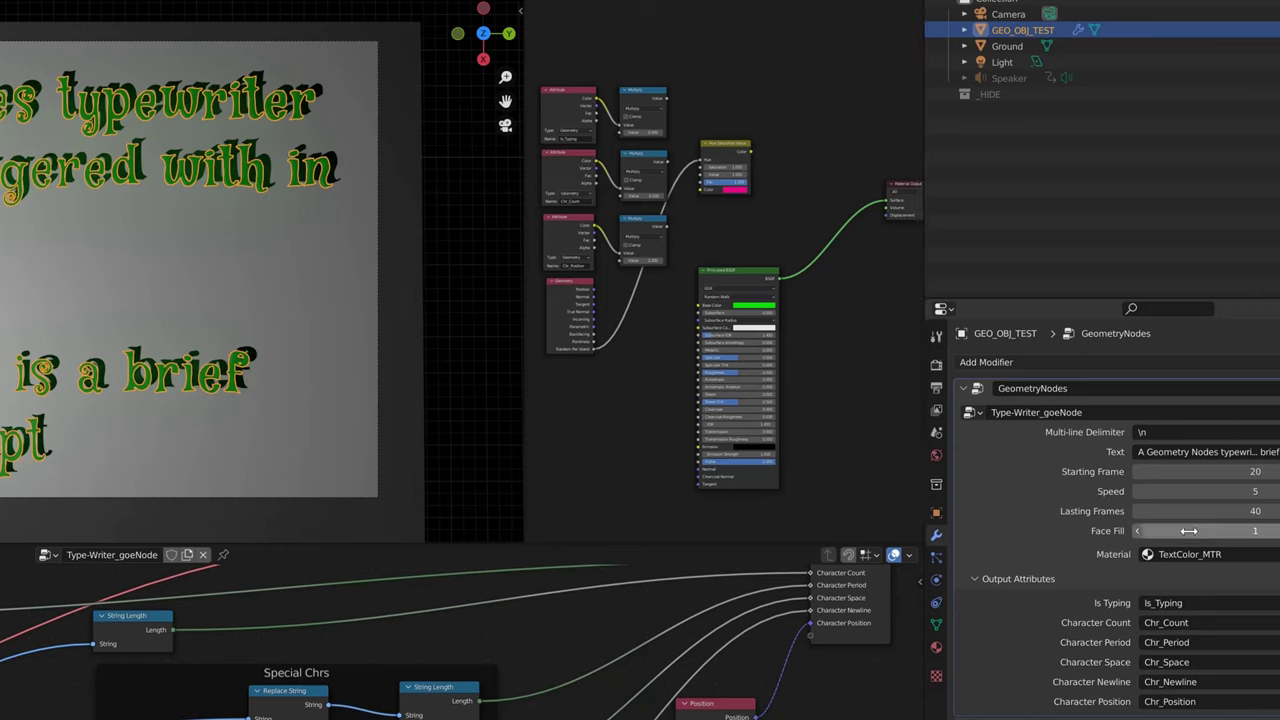
# Step: Try Face Fill 0 on the text, view it with the Ground selected instead, and restore Face Fill to 1
pyautogui.click(1139, 532)
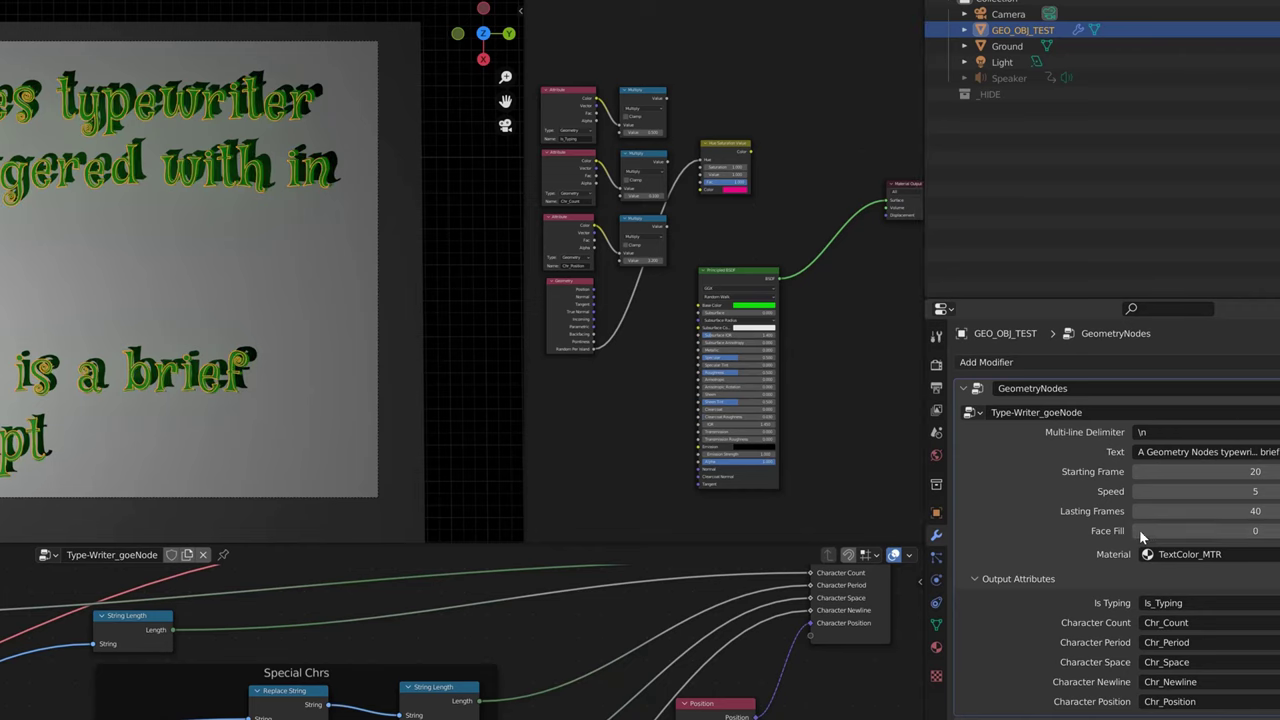
pyautogui.click(282, 272)
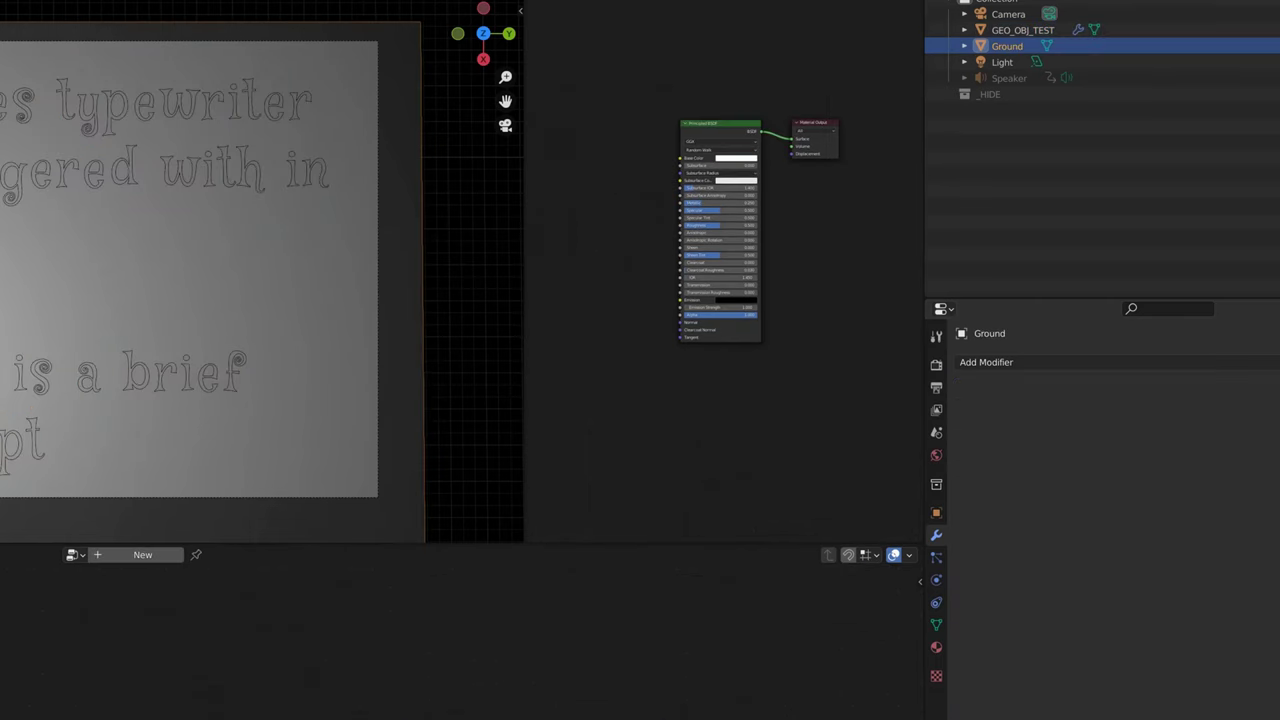
pyautogui.click(1022, 30)
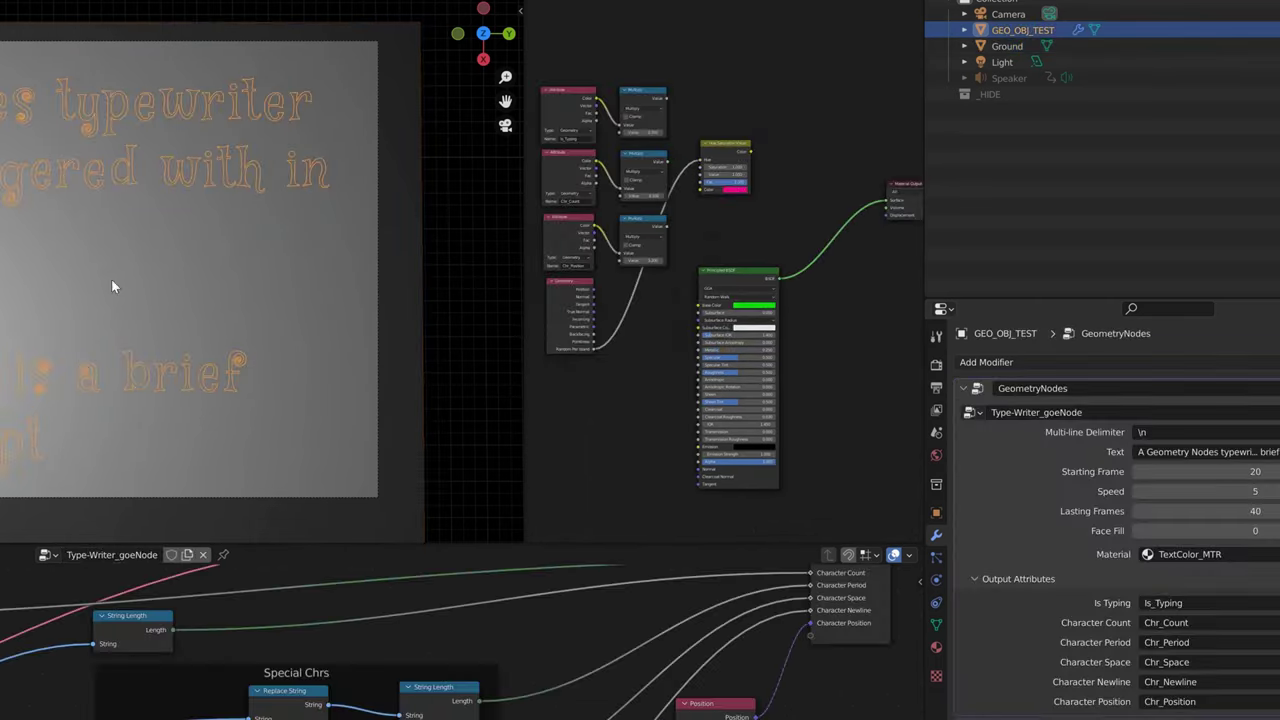
pyautogui.click(1272, 531)
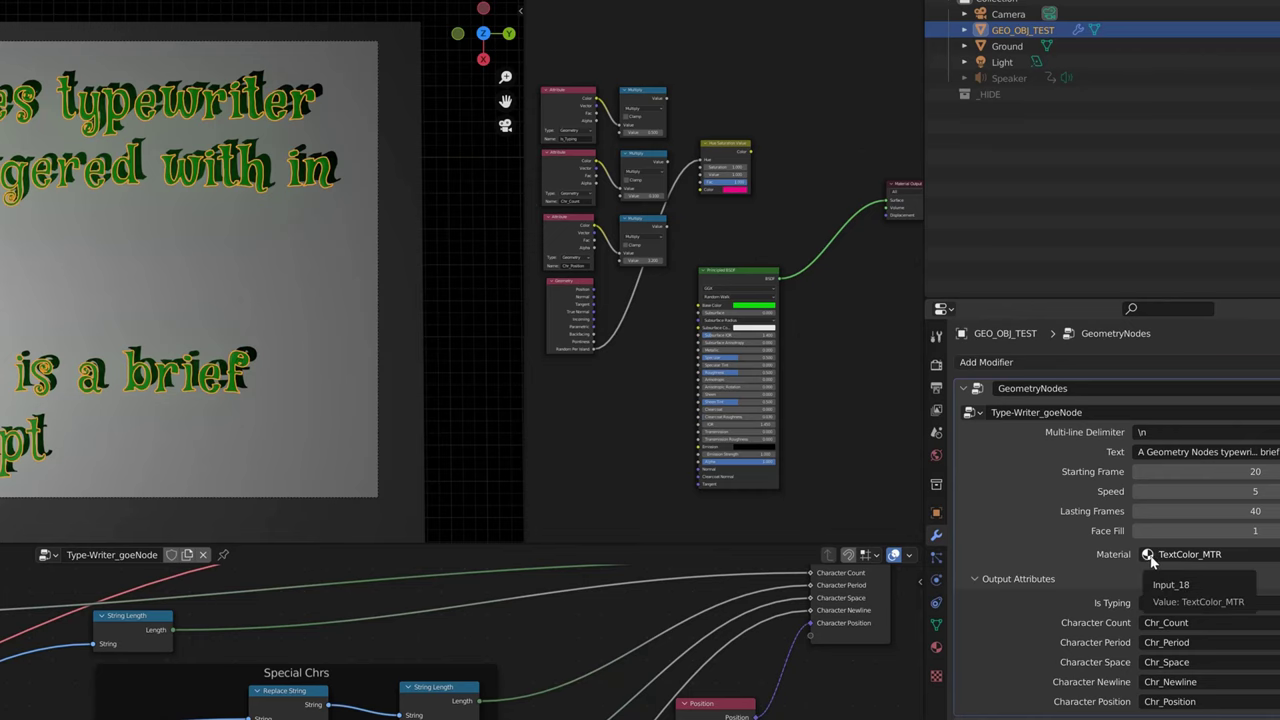
# Step: Check the modifier's Material input and select the Group Output node to examine its sockets
pyautogui.click(1162, 562)
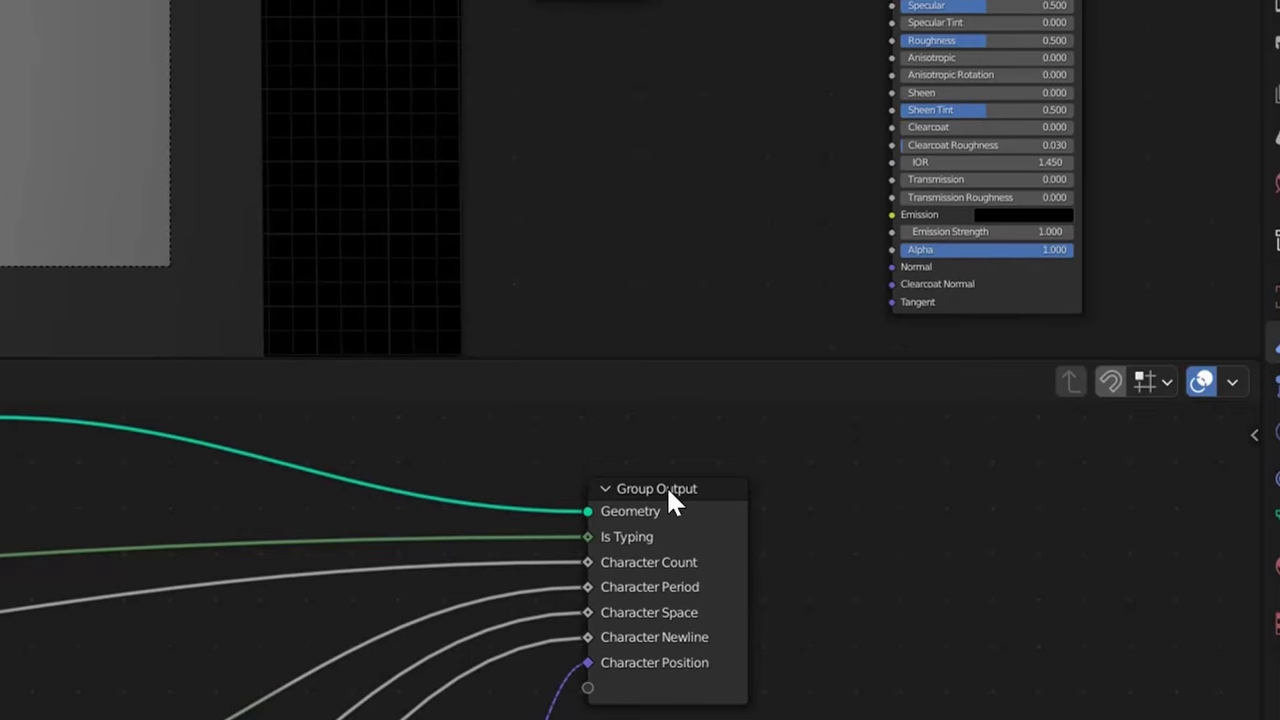
pyautogui.click(668, 492)
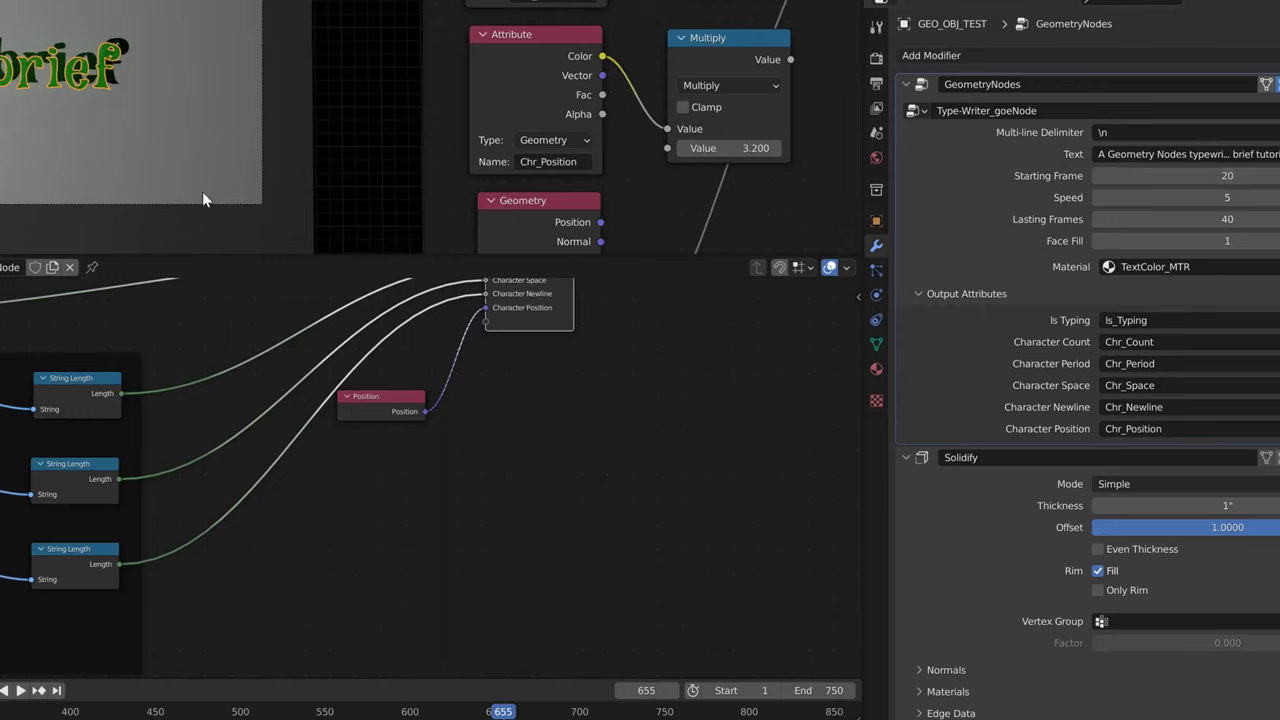
# Step: Play the animation from frame 655 and examine the material's Attribute nodes for Is_Typing, Chr_Count and Chr_Position
pyautogui.press('space')
pyautogui.hotkey('shift', 'ctrl', 'space')
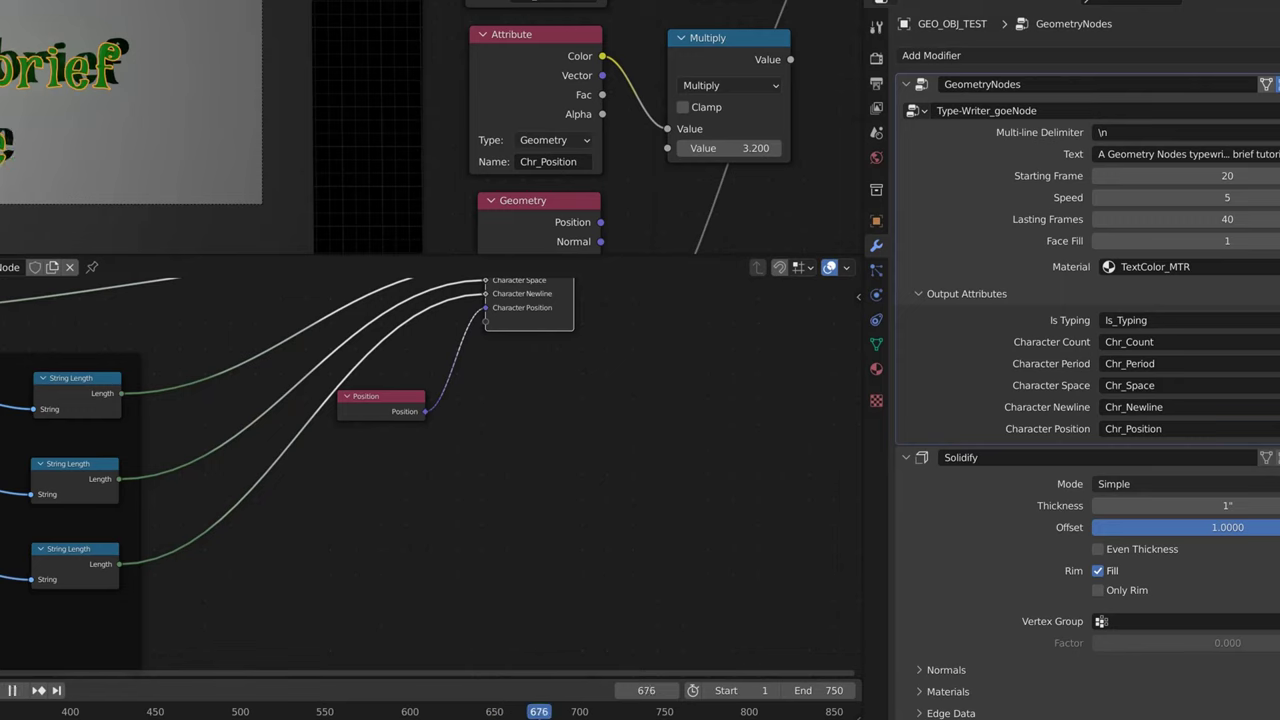
pyautogui.press('space')
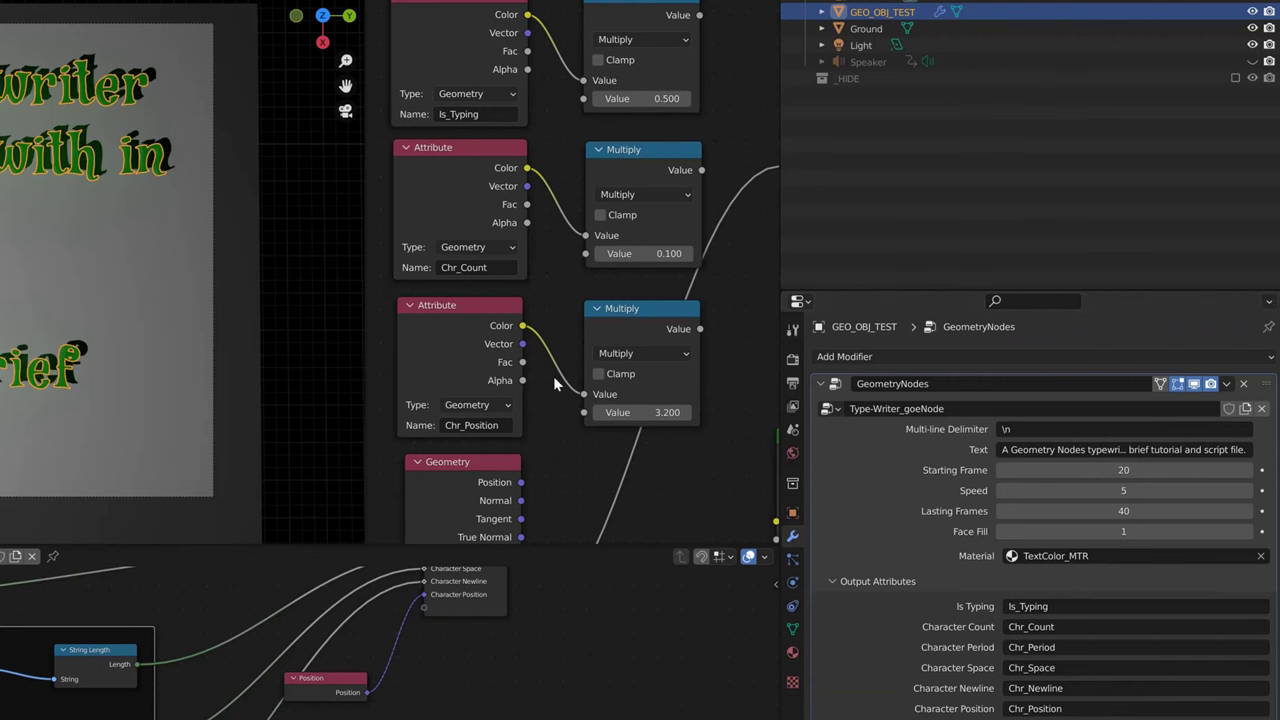
pyautogui.moveTo(541, 263)
pyautogui.mouseDown(button='middle')
pyautogui.moveTo(572, 340)
pyautogui.moveTo(536, 261)
pyautogui.mouseUp(button='middle')
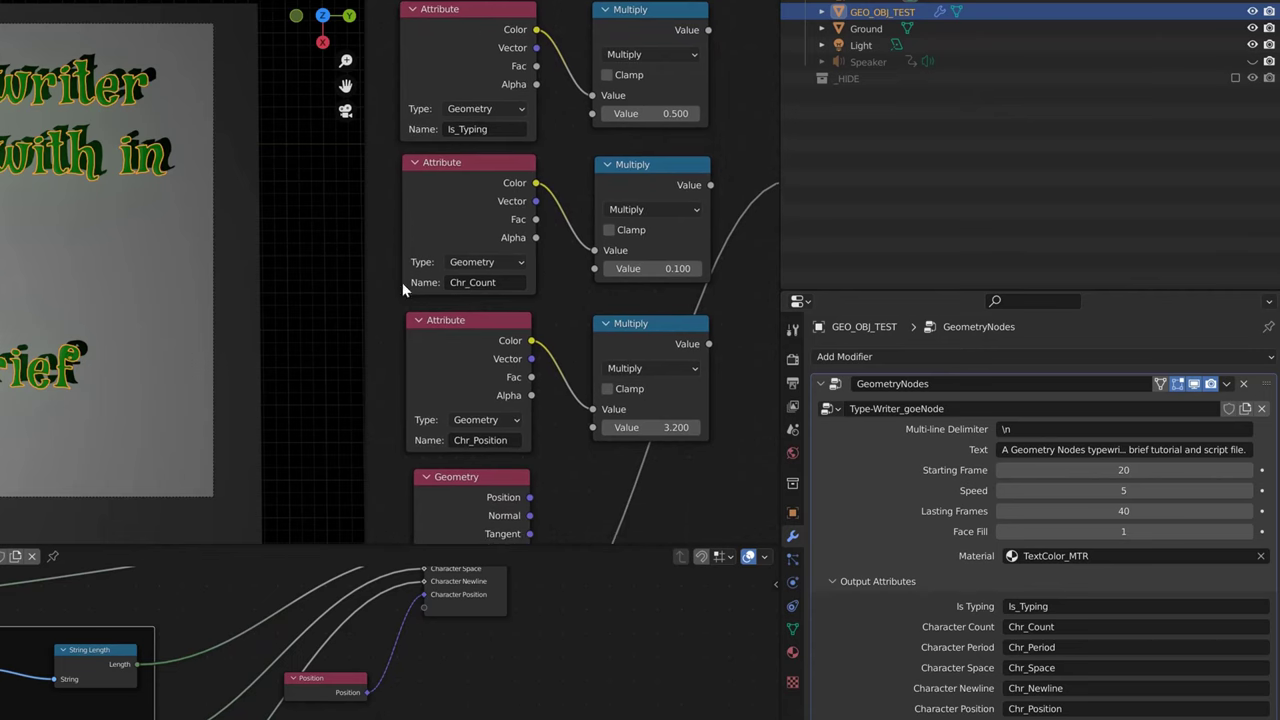
pyautogui.moveTo(571, 466)
pyautogui.mouseDown(button='middle')
pyautogui.moveTo(563, 323)
pyautogui.moveTo(566, 463)
pyautogui.mouseUp(button='middle')
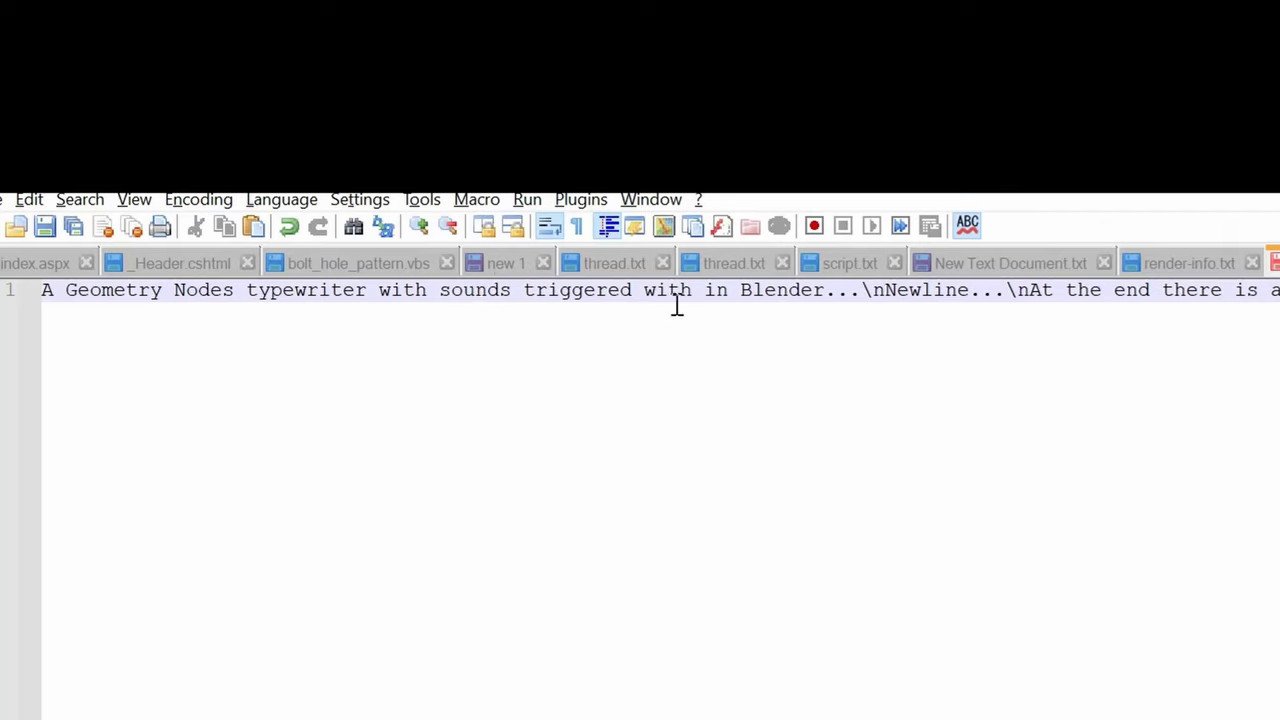
# Step: In the text editor, split the typewriter text into three lines by adding a line break after each \n
pyautogui.click(884, 290)
pyautogui.press('Return')
pyautogui.click(185, 313)
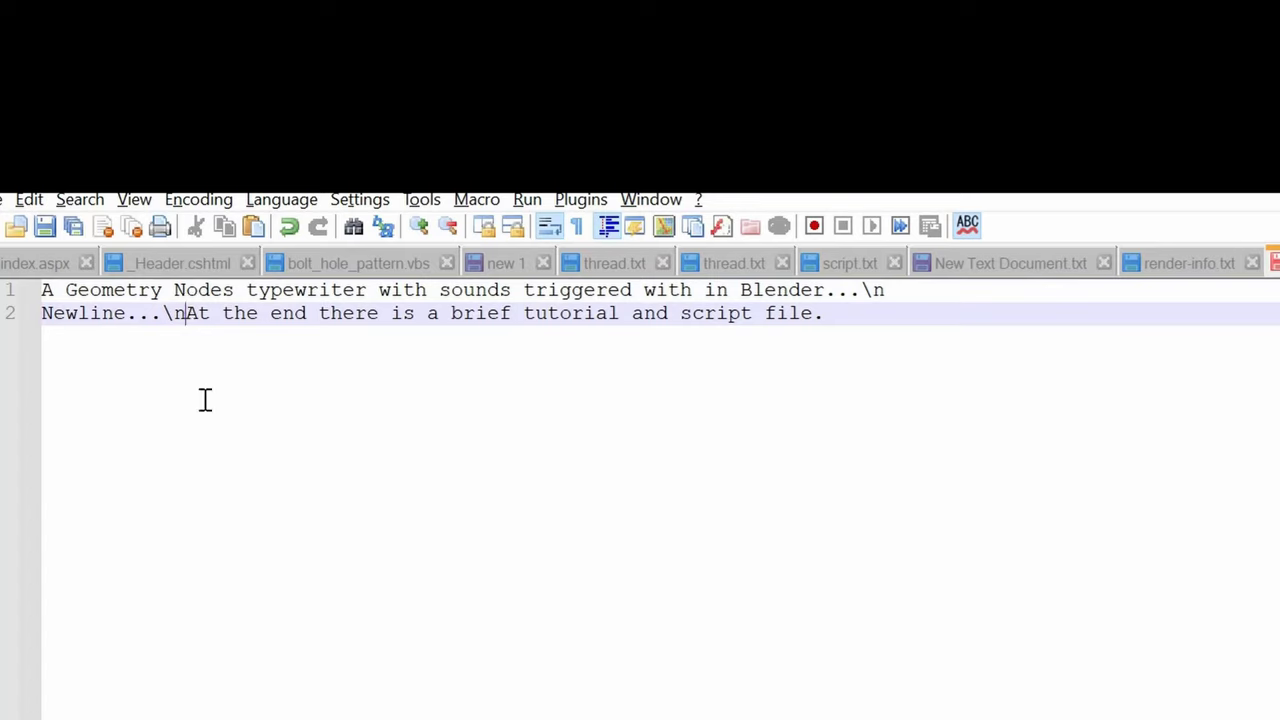
pyautogui.press('Return')
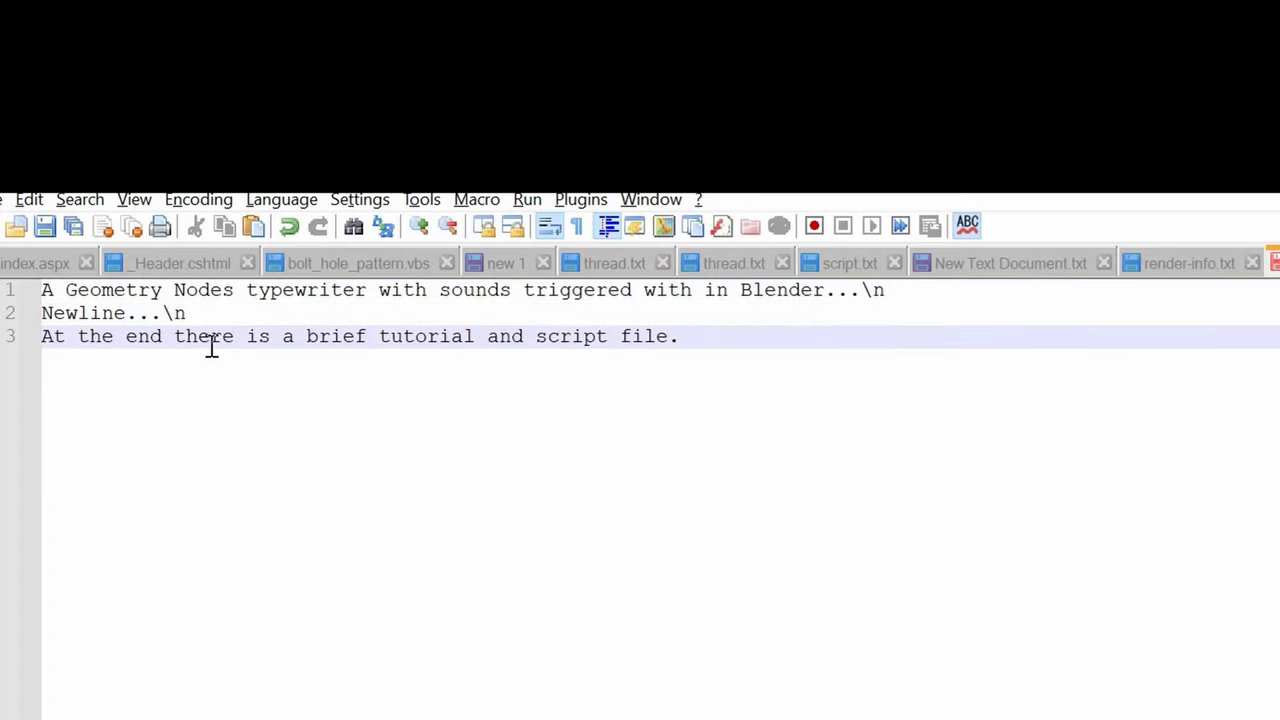
# Step: Select and copy all three lines of the typewriter text
pyautogui.click(676, 338)
pyautogui.hotkey('ctrl', 'shift', 'Left')
pyautogui.hotkey('ctrl', 'shift', 'Left')
pyautogui.moveTo(676, 338); pyautogui.dragTo(29, 262)
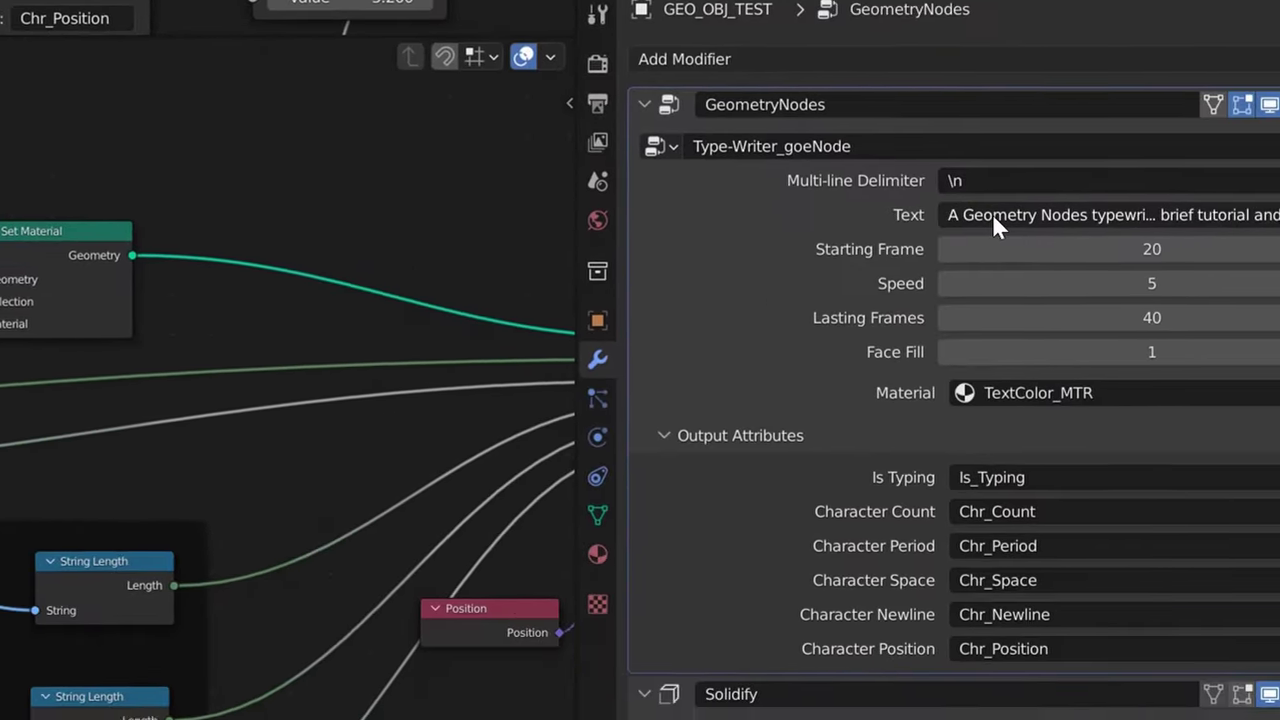
# Step: In Blender, replace the modifier's Text value with the copied lines and scrub the animation to frame 393
pyautogui.click(868, 161)
pyautogui.press('BackSpace')
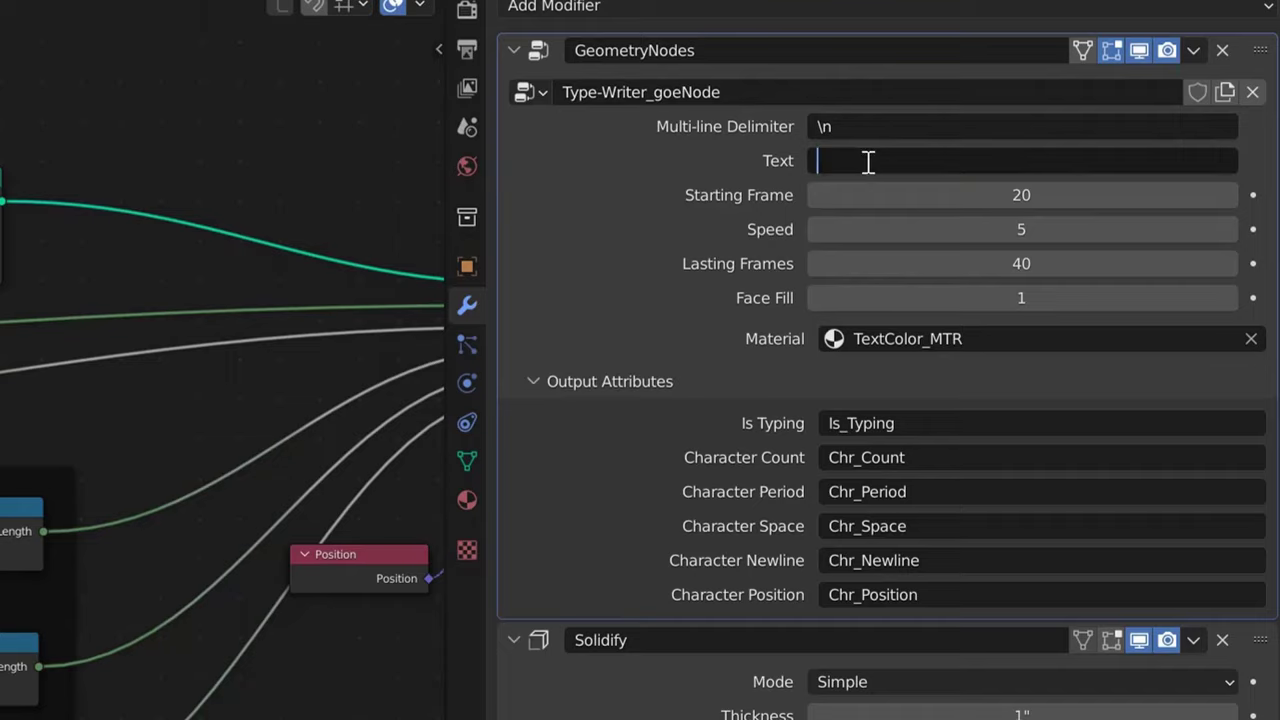
pyautogui.hotkey('ctrl', 'v')
pyautogui.press('Return')
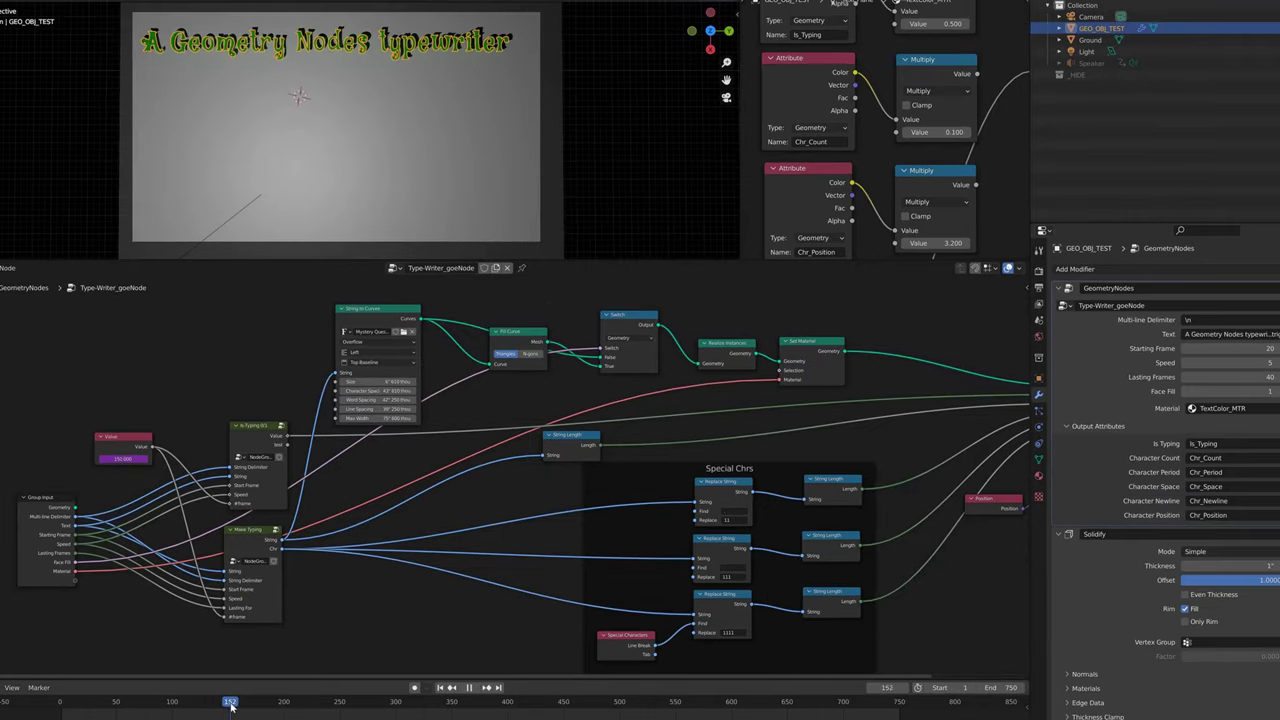
pyautogui.moveTo(247, 708); pyautogui.dragTo(409, 712)
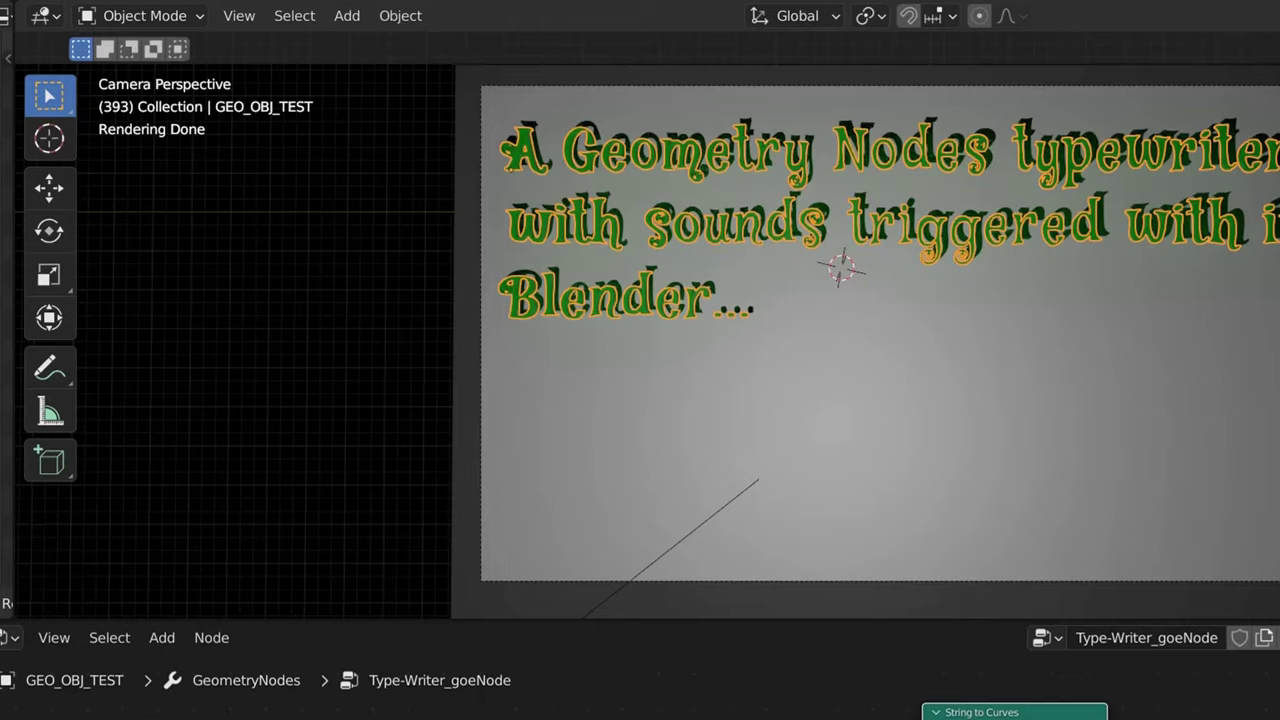
# Step: Switch to the text editor and join the three lines back into one by removing the line breaks after each \n
pyautogui.hotkey('alt', 'Tab')
pyautogui.doubleClick(998, 527)
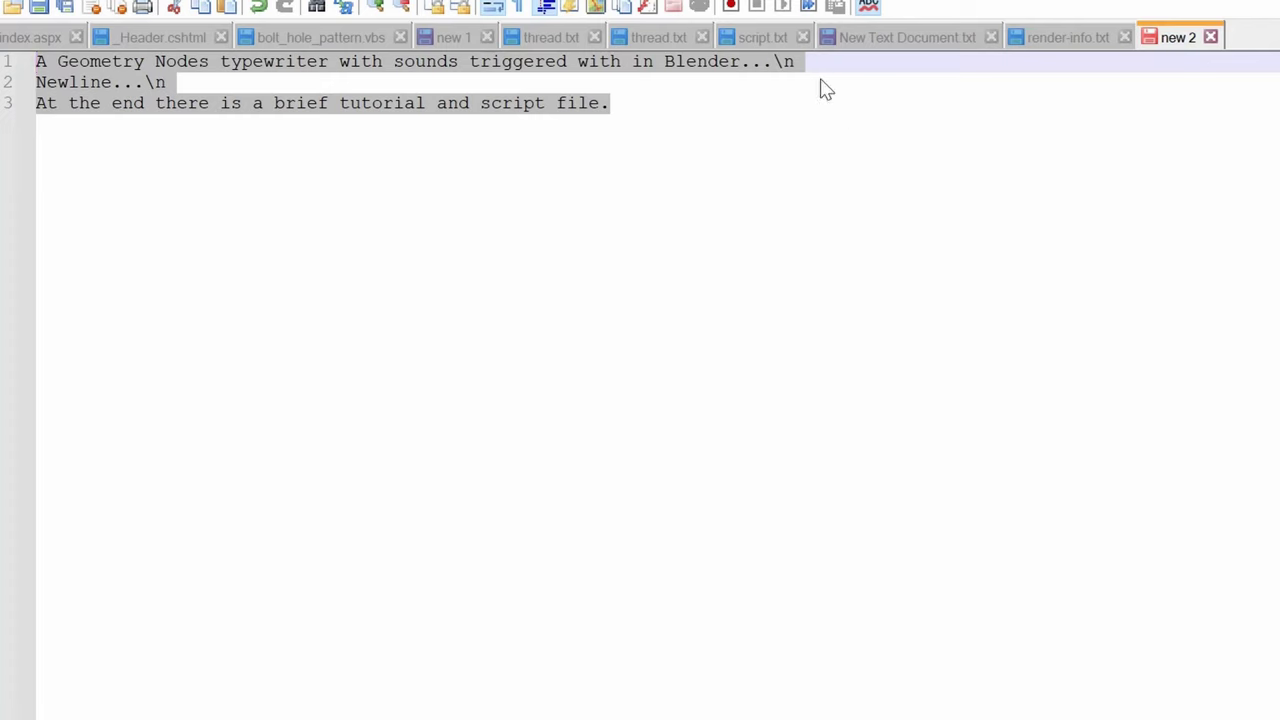
pyautogui.click(773, 63)
pyautogui.click(812, 62)
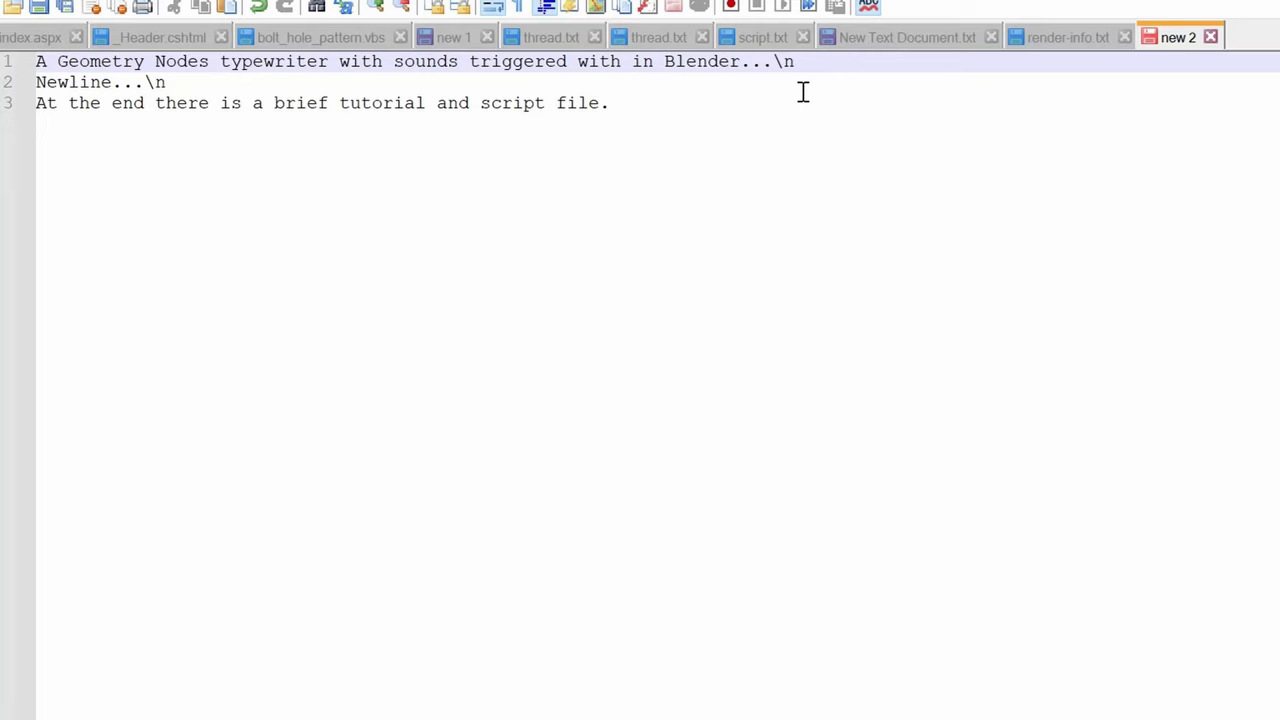
pyautogui.press('Delete')
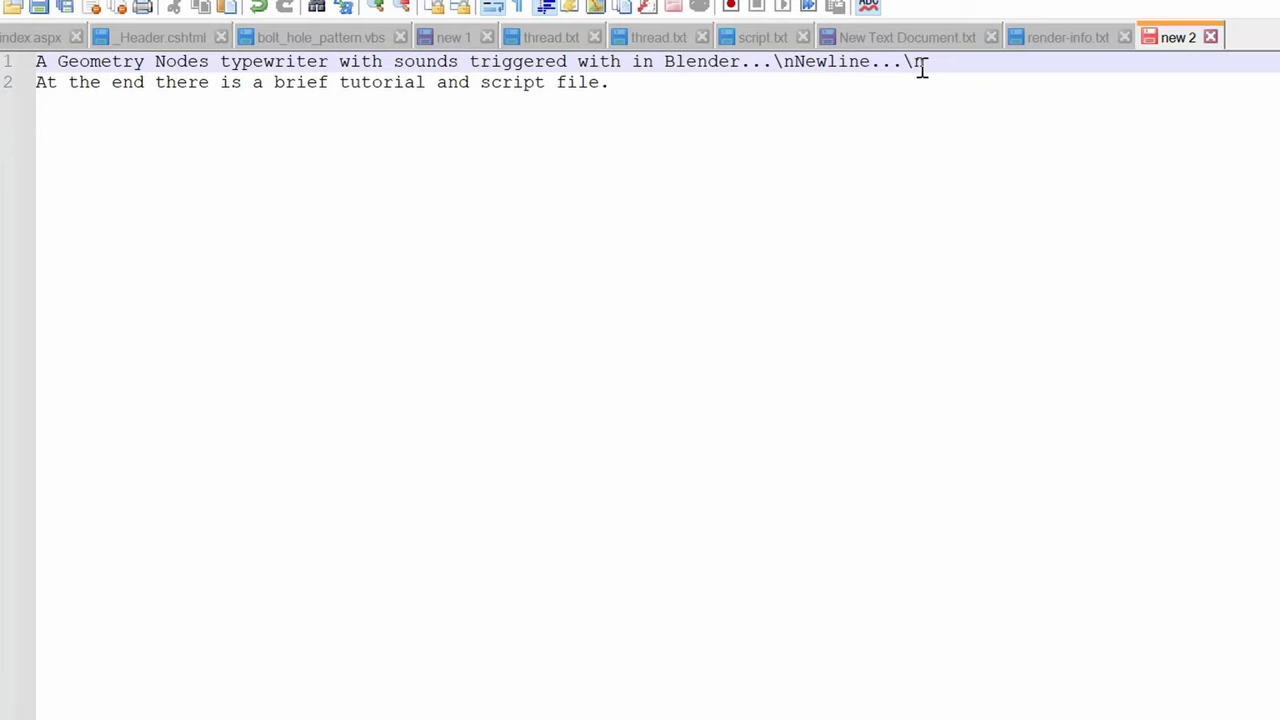
pyautogui.press('Delete')
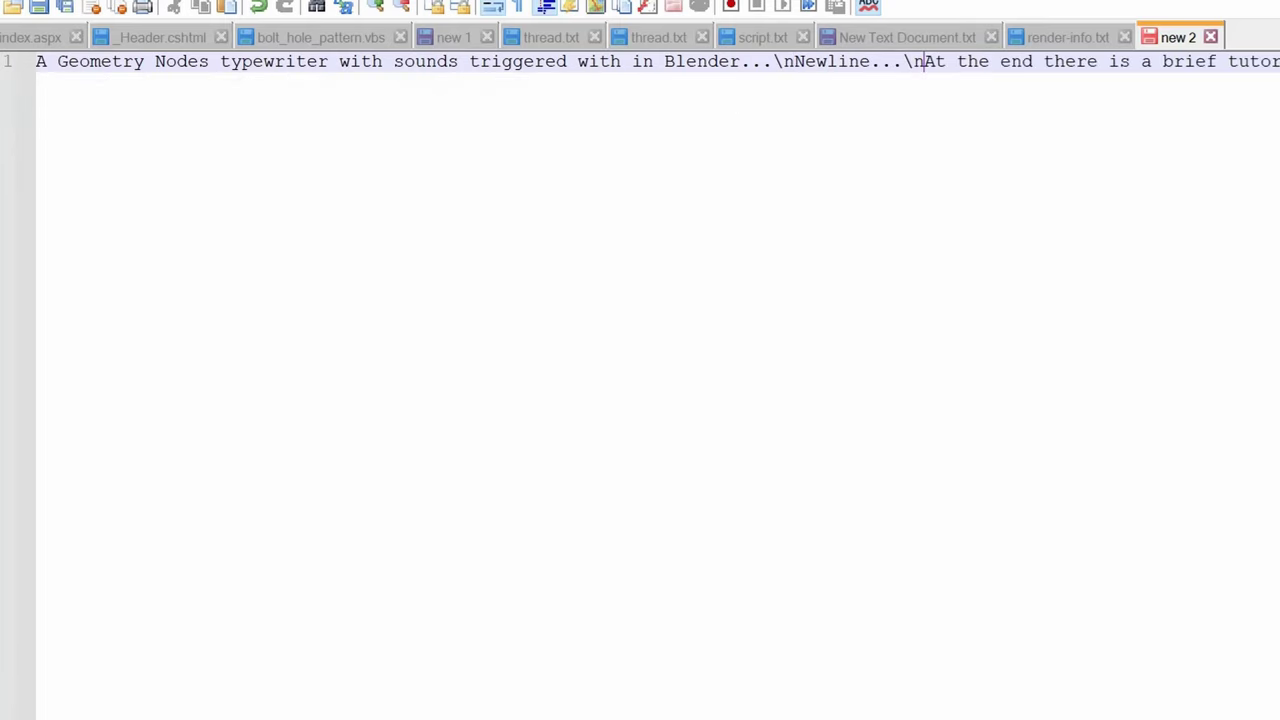
# Step: Copy the whole single-line text and paste it over the Text value of the GeometryNodes modifier in Blender
pyautogui.hotkey('ctrl', 'a')
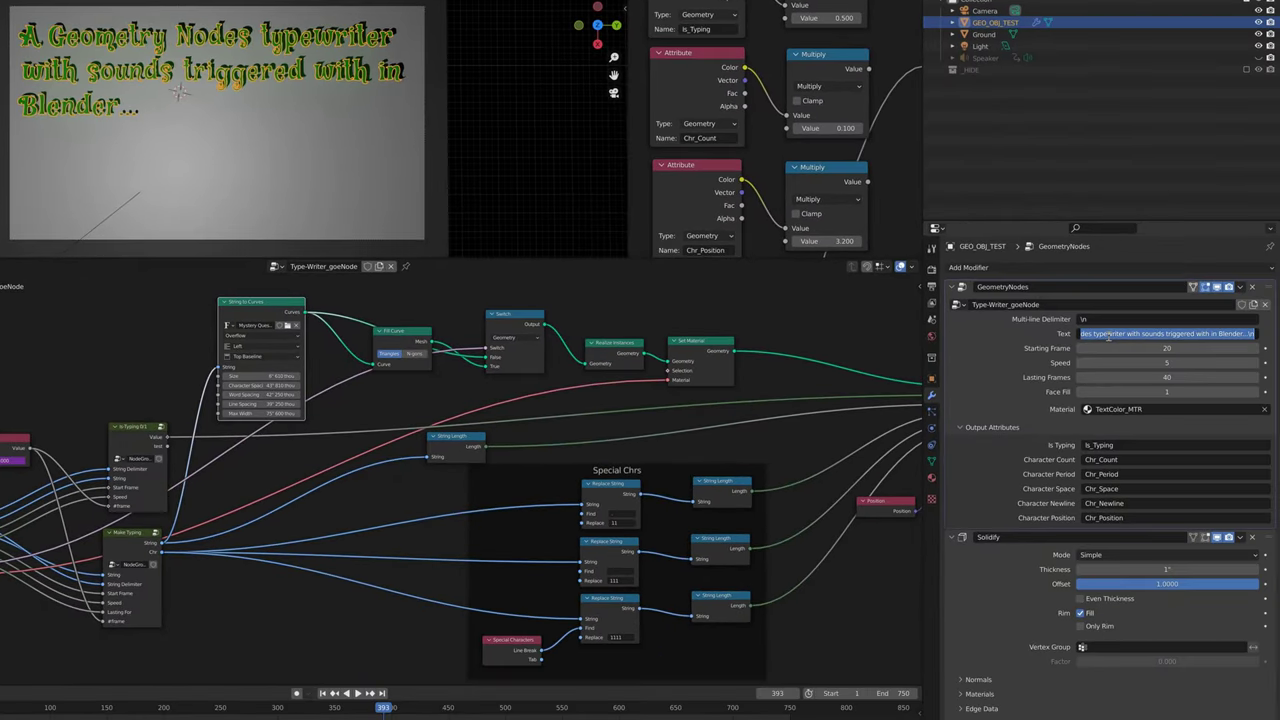
pyautogui.press('BackSpace')
pyautogui.hotkey('ctrl', 'v')
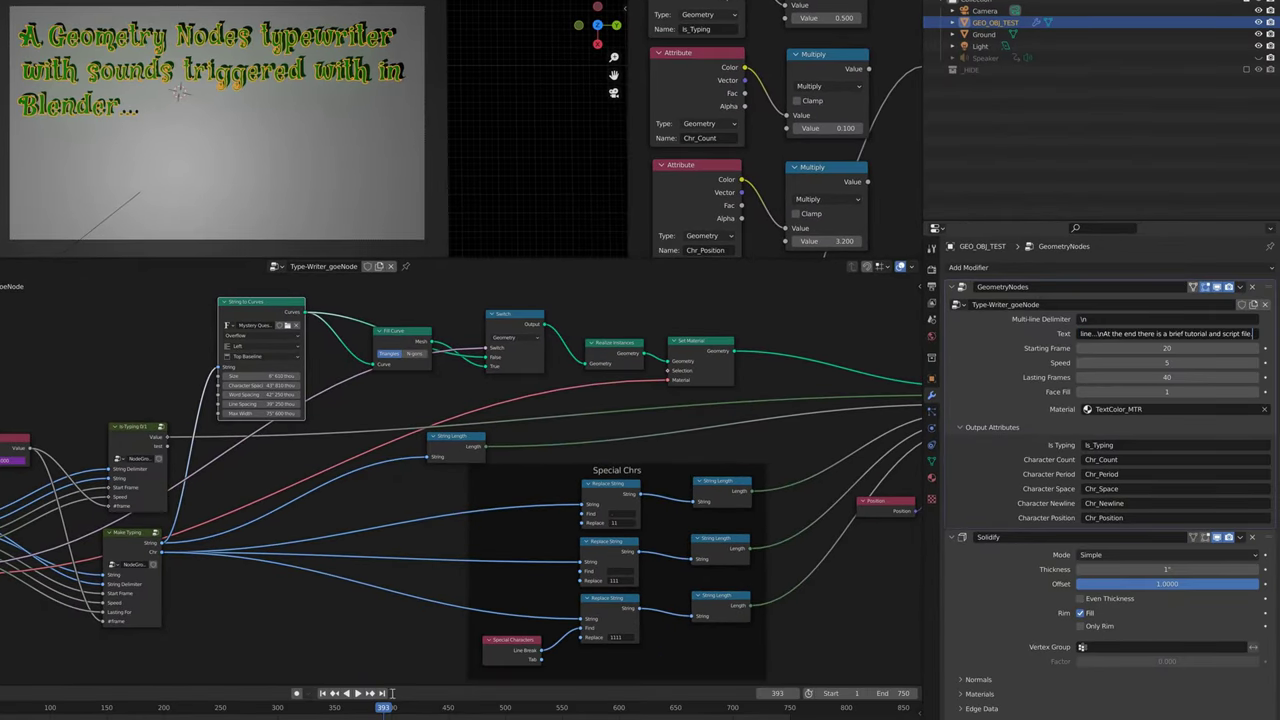
pyautogui.press('Return')
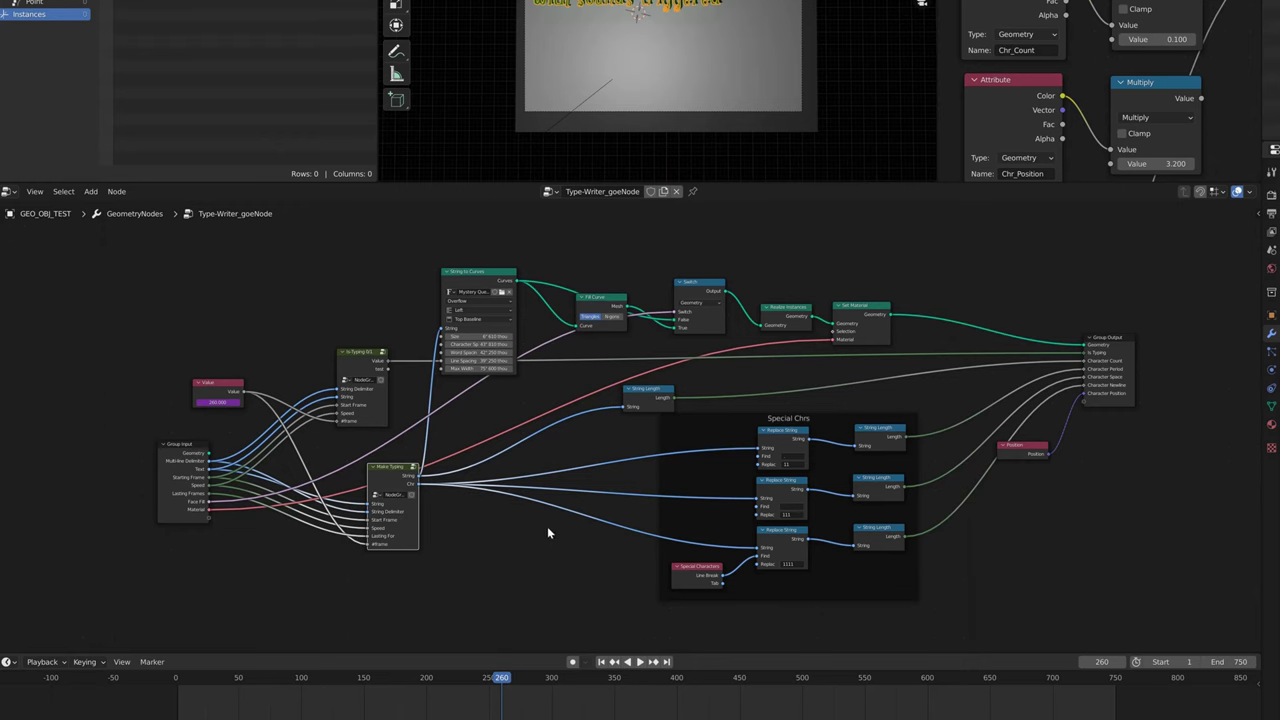
# Step: Cut the link into the String to Curves node's String input and replace its text with "WHat eer wer wanty"
pyautogui.click(472, 272)
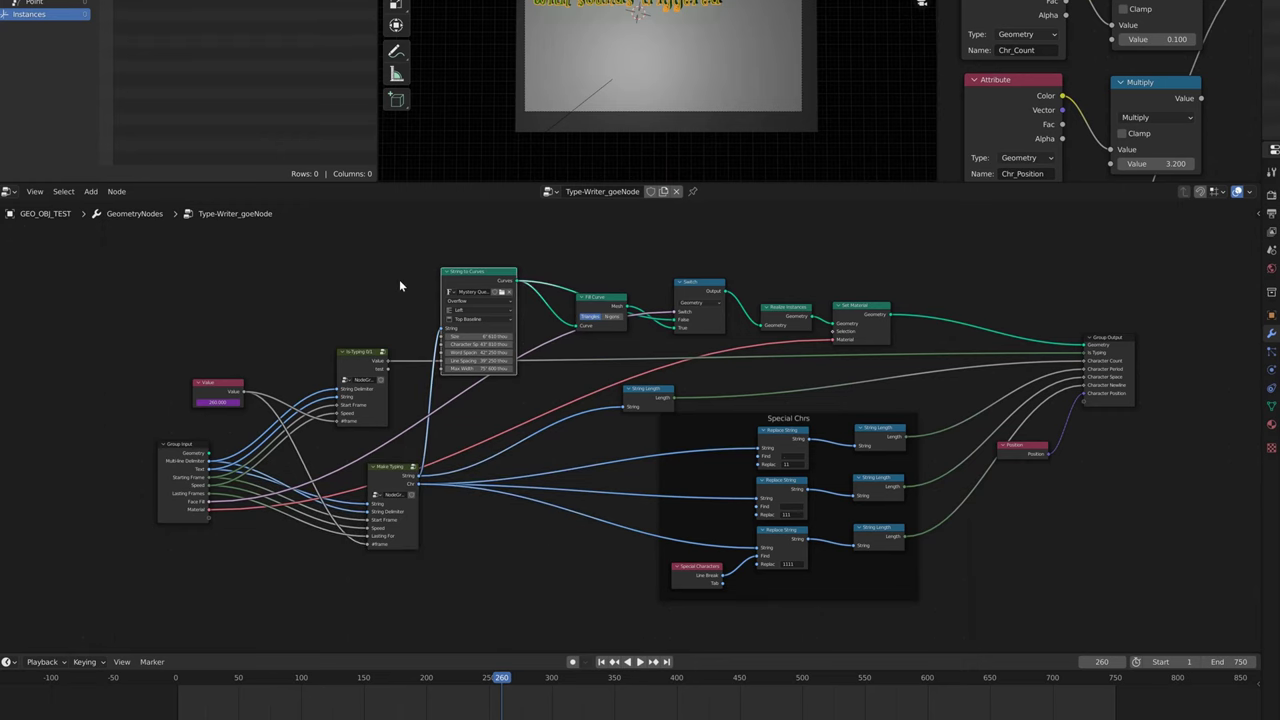
pyautogui.scroll(5, 399, 279)
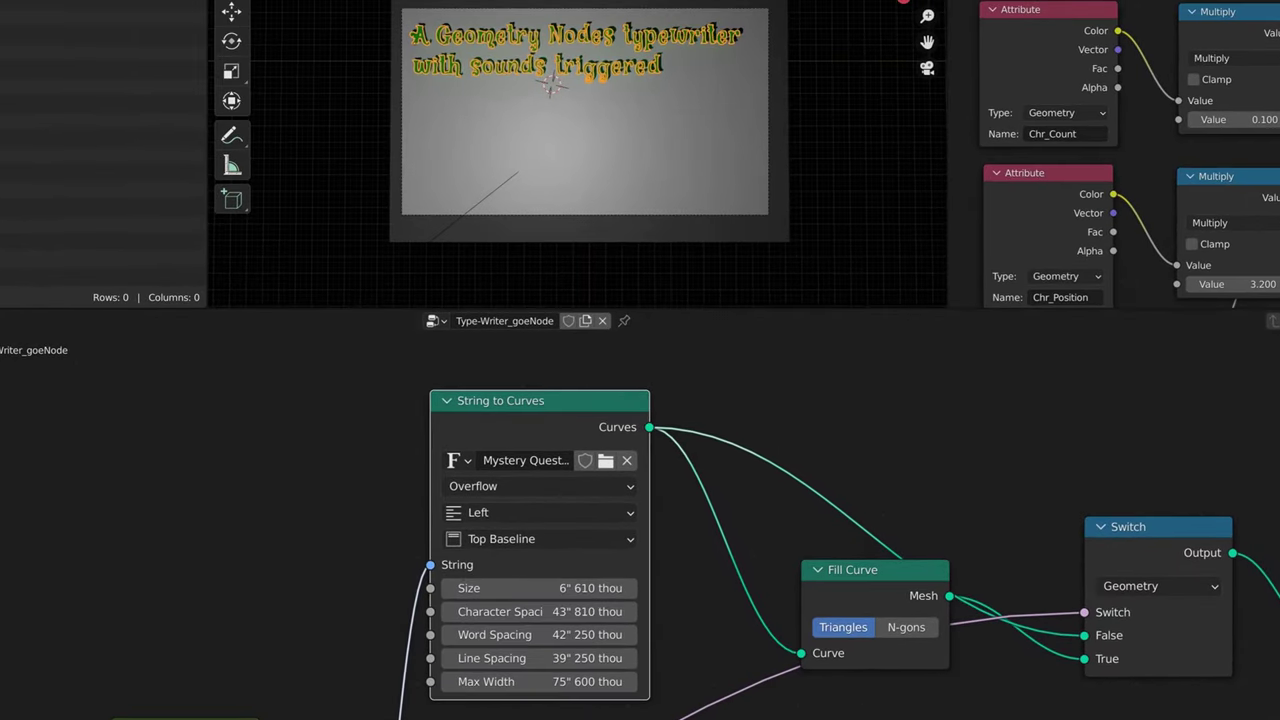
pyautogui.keyDown('ctrl'); pyautogui.moveTo(327, 693); pyautogui.dragTo(436, 706, button='right'); pyautogui.keyUp('ctrl')
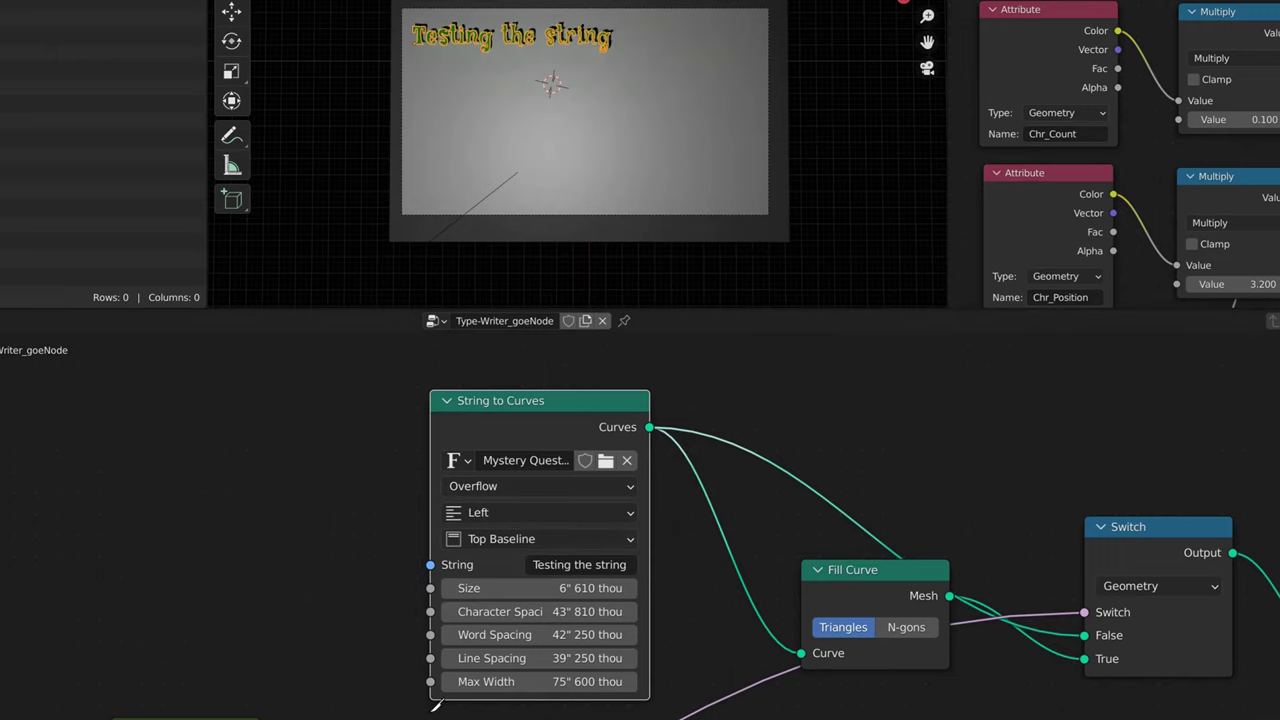
pyautogui.click(568, 568)
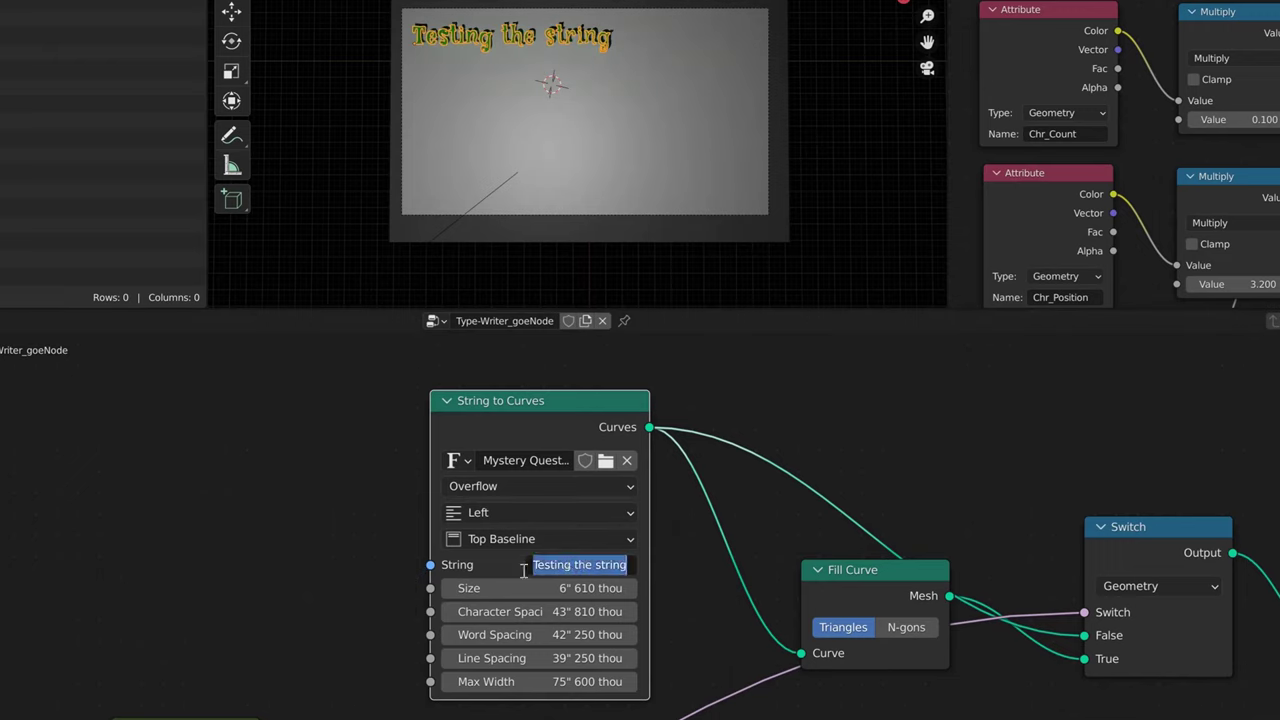
pyautogui.write('WHat eer wer wanty')
pyautogui.press('Return')
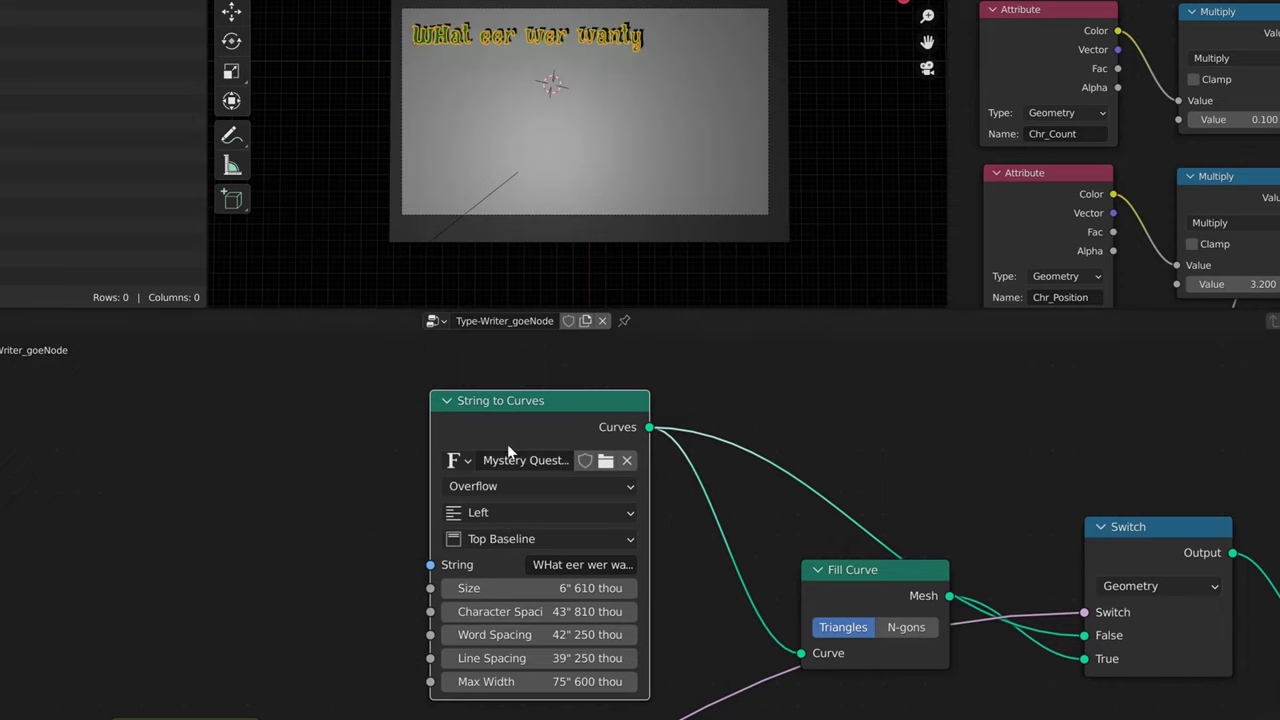
# Step: Load the Candara Bold Italic font from the Windows Fonts folder into the String to Curves node, and undo the font change
pyautogui.click(605, 462)
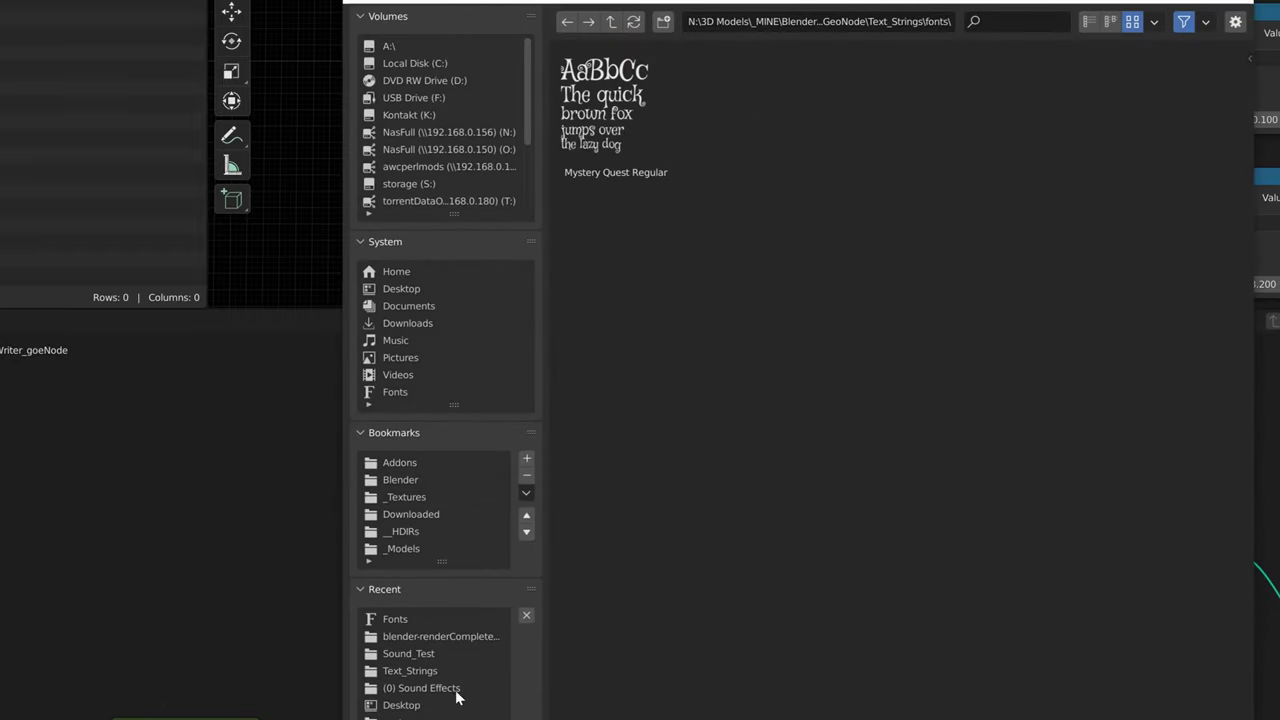
pyautogui.click(394, 620)
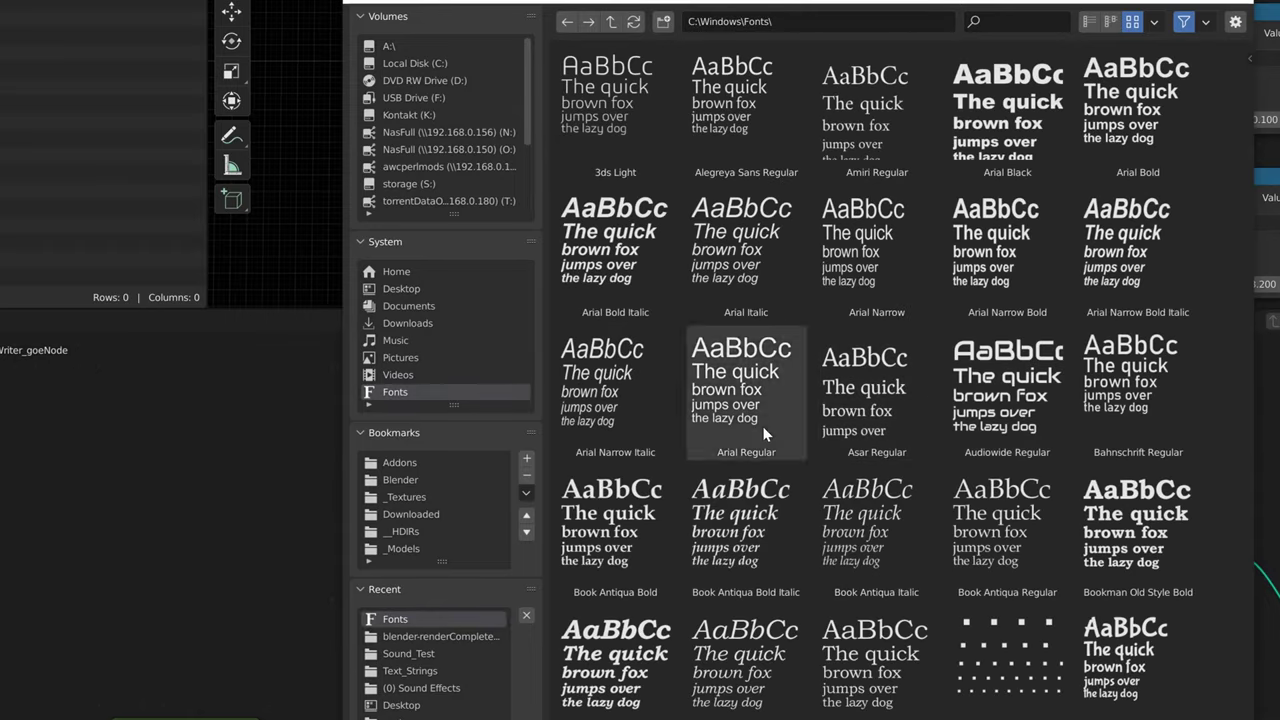
pyautogui.scroll(-2, 841, 463)
pyautogui.scroll(-5, 844, 456)
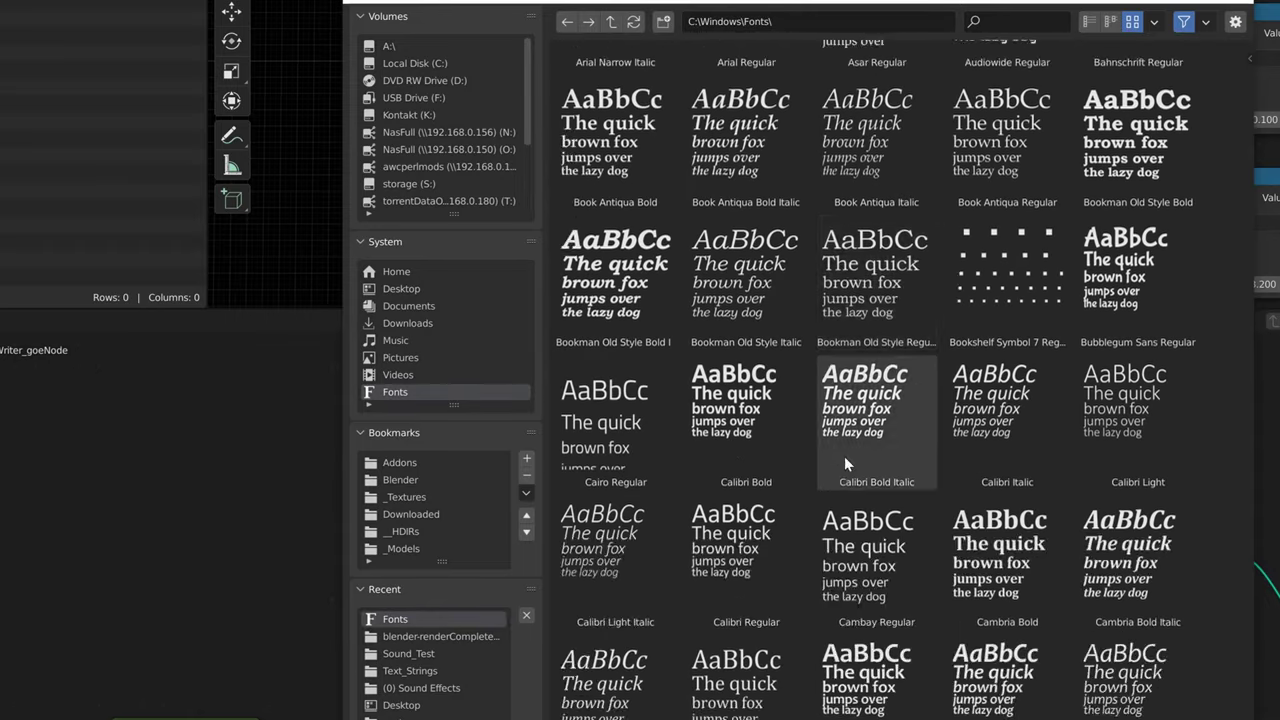
pyautogui.moveTo(740, 3); pyautogui.dragTo(616, 131)
pyautogui.doubleClick(855, 620)
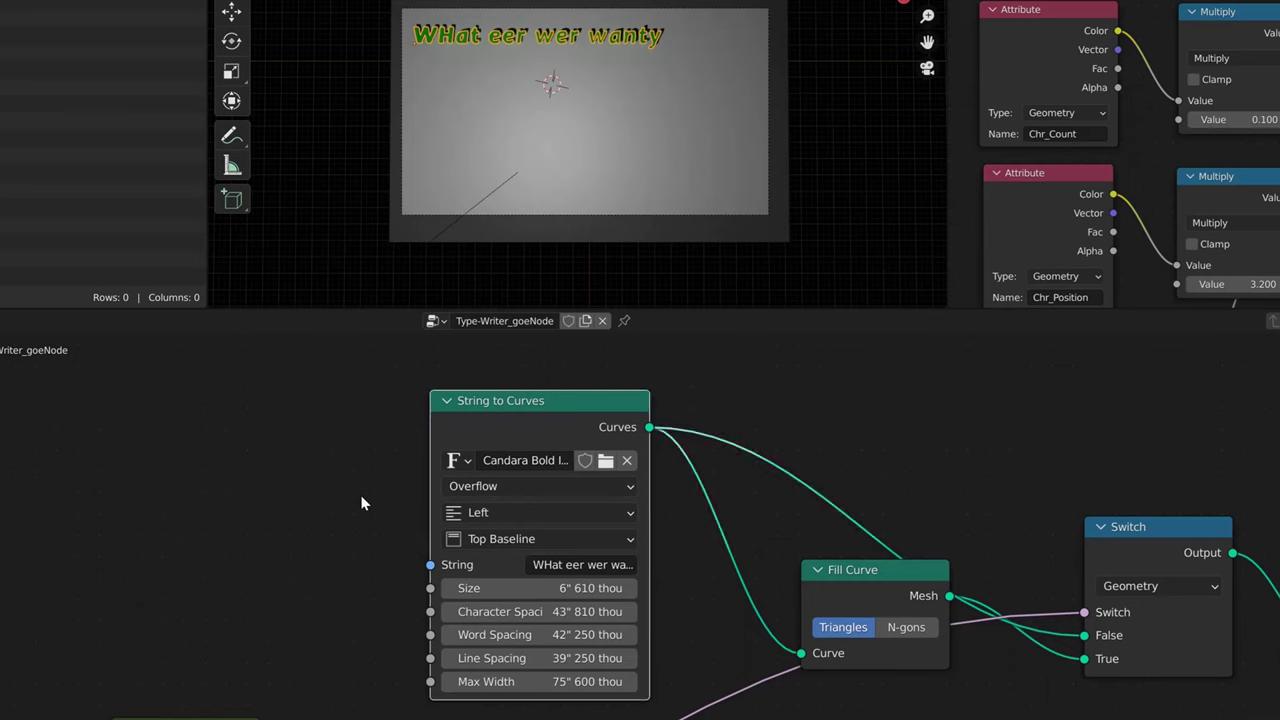
pyautogui.hotkey('ctrl', 'z')
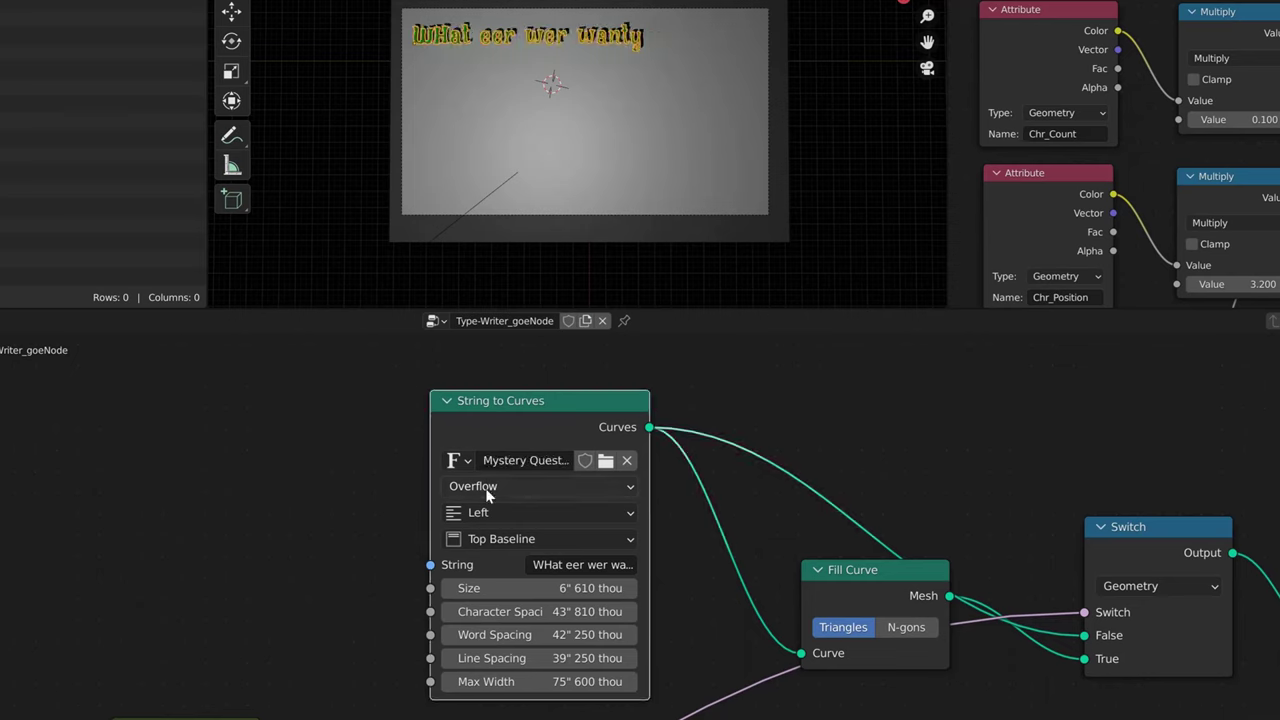
# Step: Try a Size of 6" 970 thou on the String to Curves node, and undo the test edits to restore its String link
pyautogui.moveTo(545, 588)
pyautogui.mouseDown()
pyautogui.moveTo(610, 588)
pyautogui.moveTo(522, 590)
pyautogui.mouseUp()
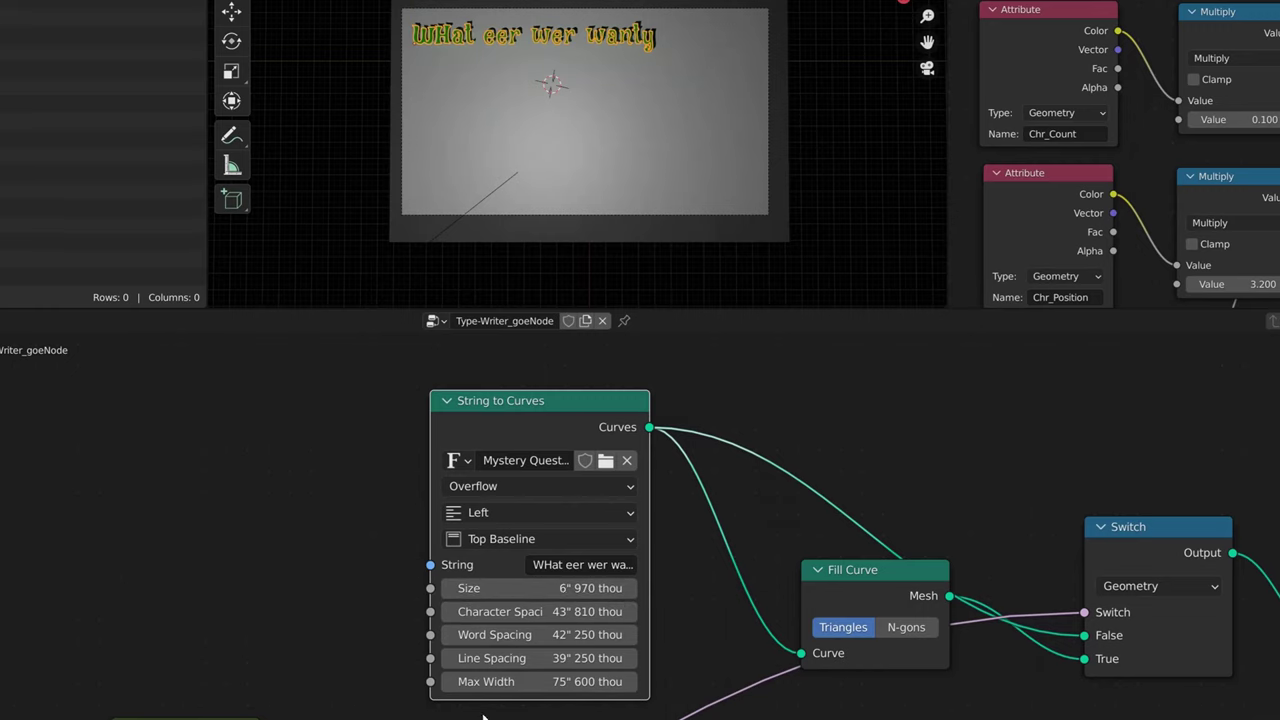
pyautogui.scroll(-3, 342, 600)
pyautogui.moveTo(342, 600); pyautogui.dragTo(332, 478, button='middle')
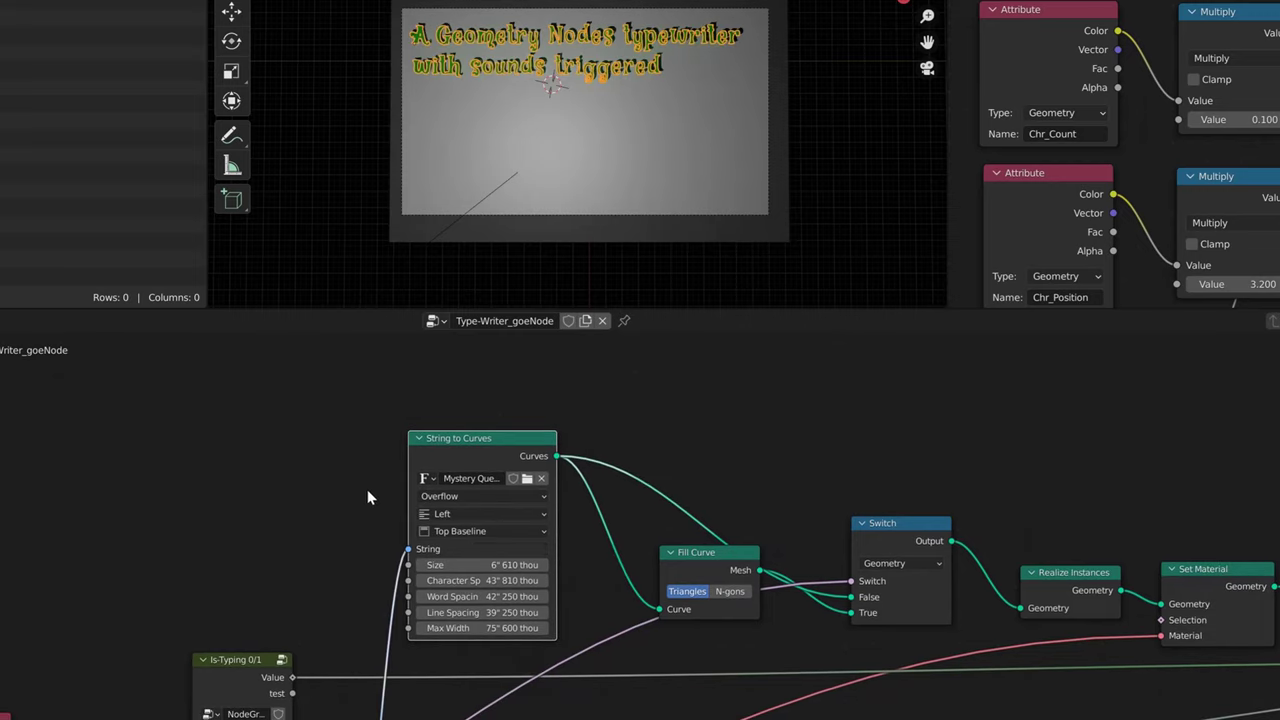
# Step: Move the String to Curves node slightly up and left, and raise the Switch node above the Fill Curve node
pyautogui.moveTo(490, 443); pyautogui.dragTo(477, 423)
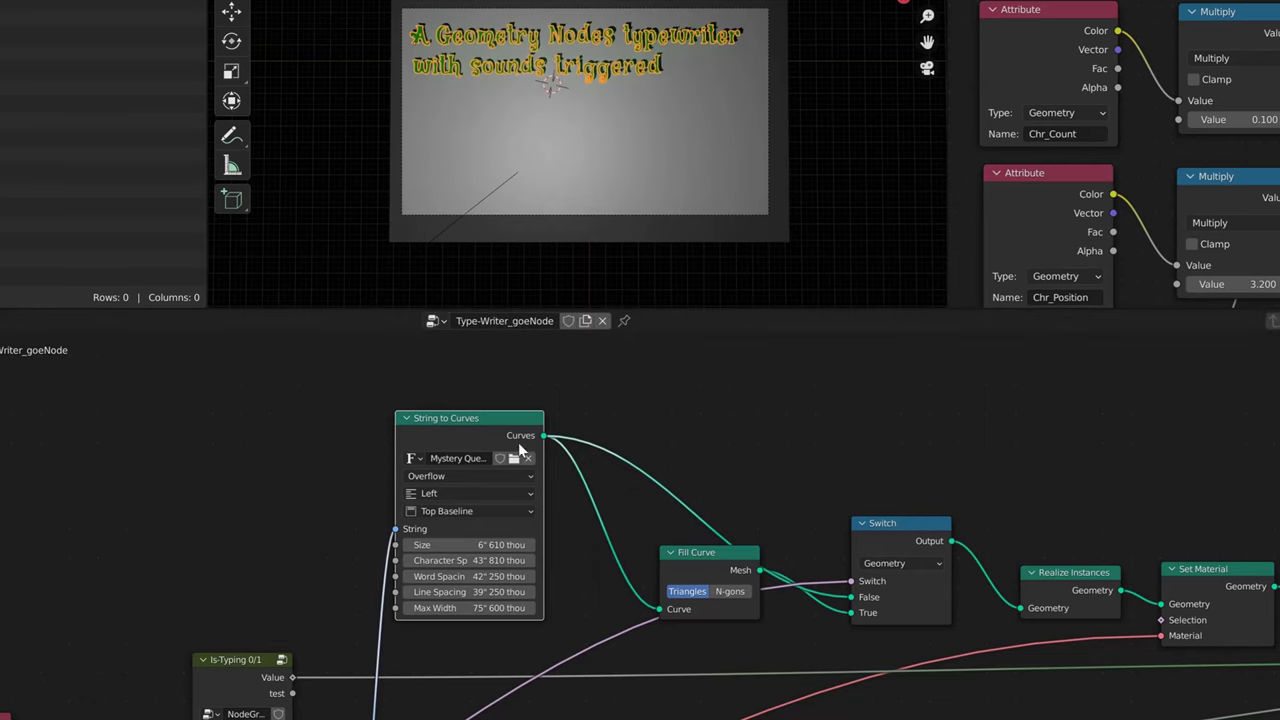
pyautogui.moveTo(735, 456); pyautogui.dragTo(537, 478, button='middle')
pyautogui.moveTo(692, 545); pyautogui.dragTo(686, 438)
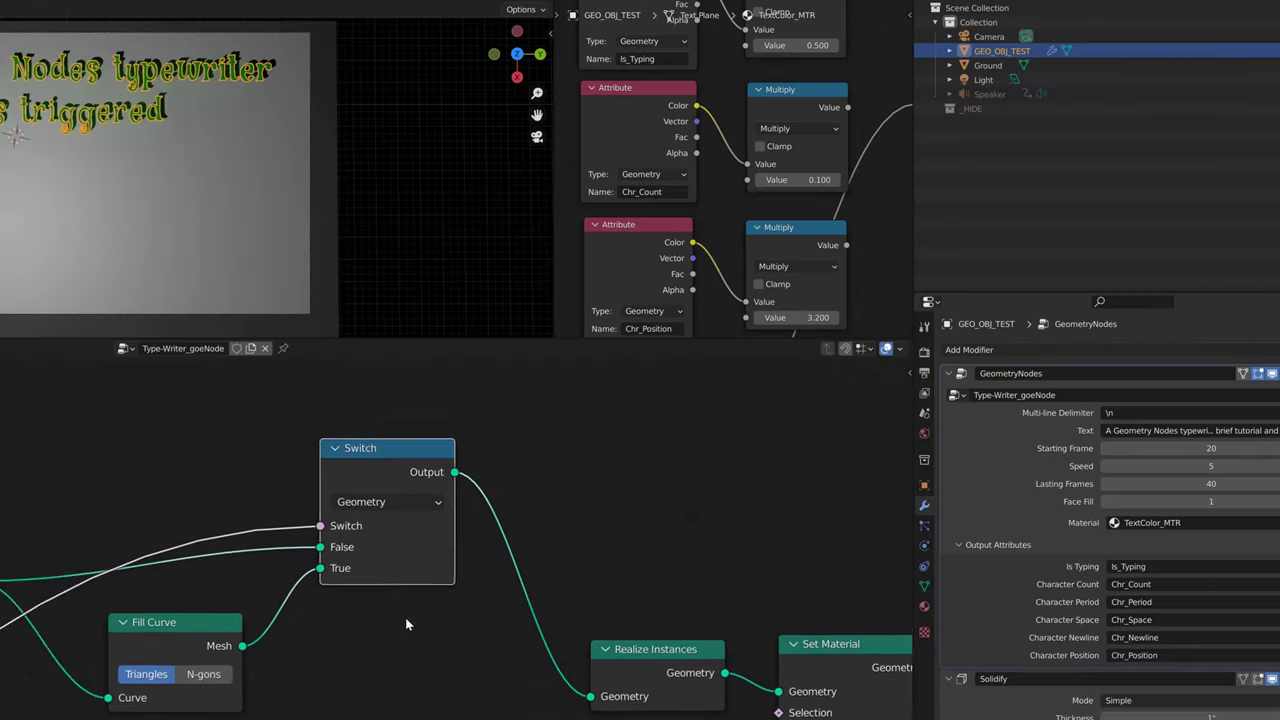
# Step: Set the modifier's Face Fill to 0 and back to 1, deselecting and reselecting the text object to compare both looks
pyautogui.moveTo(405, 617); pyautogui.dragTo(329, 577)
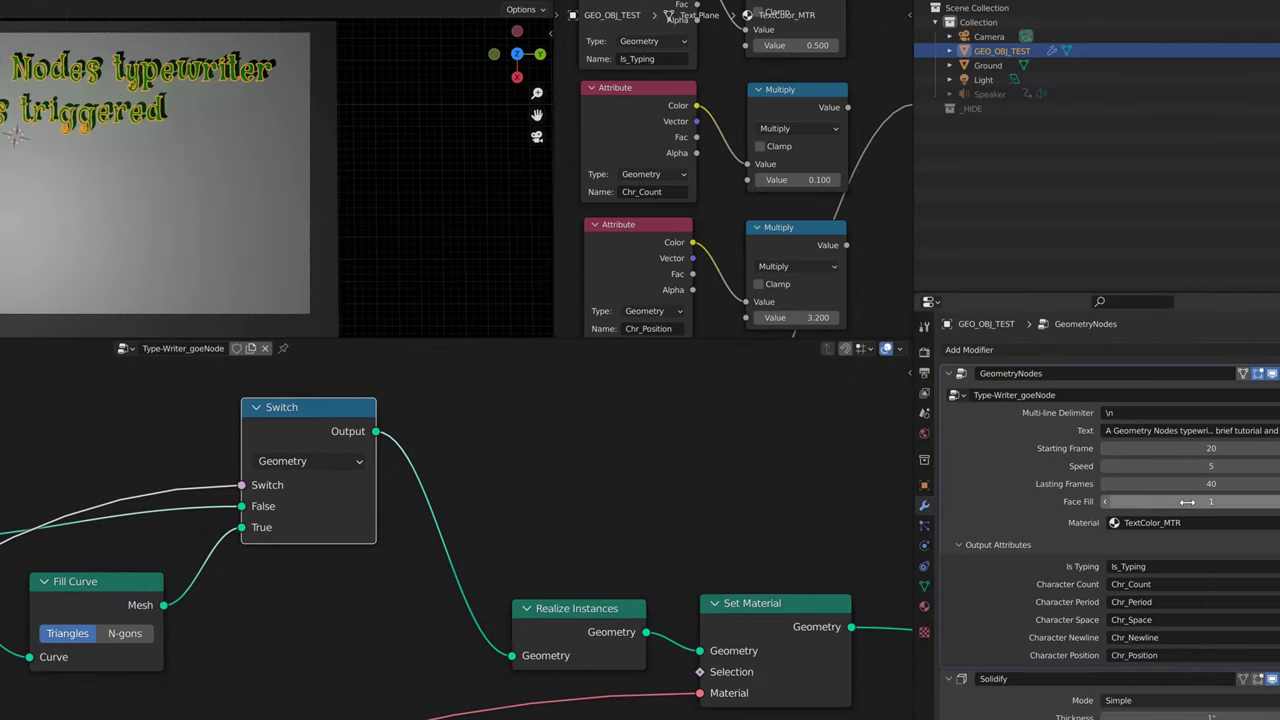
pyautogui.click(1108, 501)
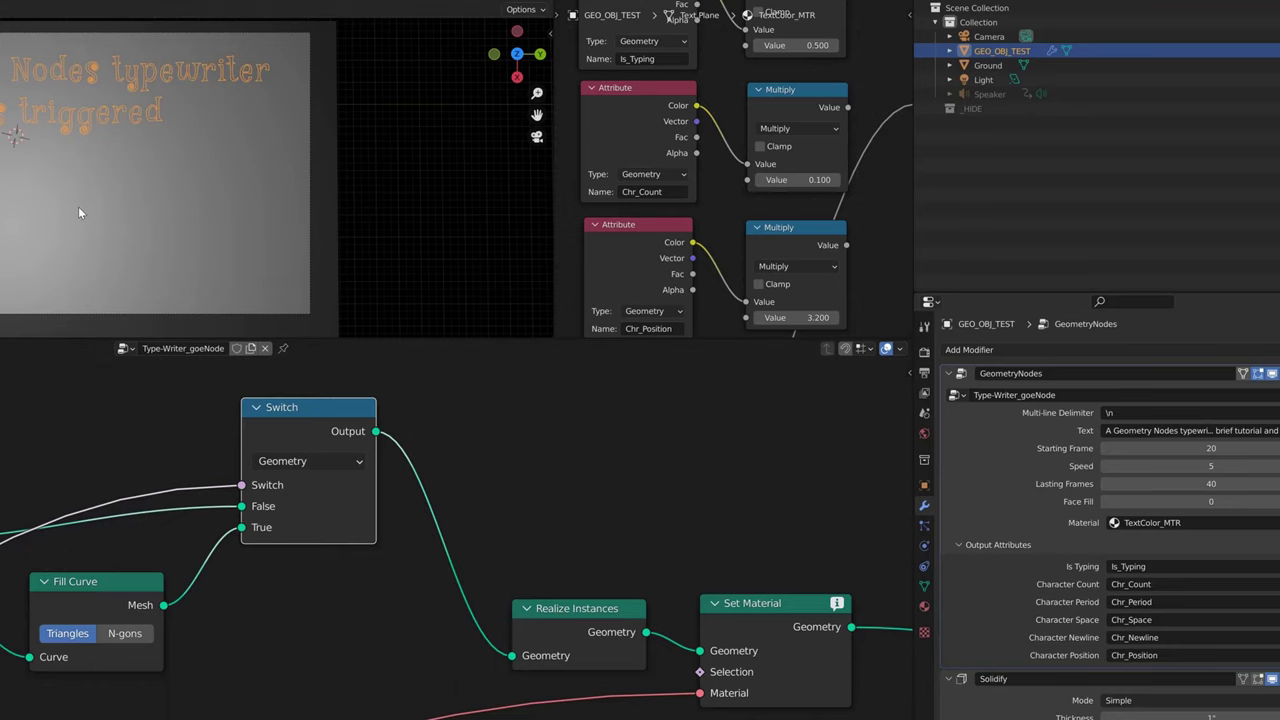
pyautogui.click(98, 234)
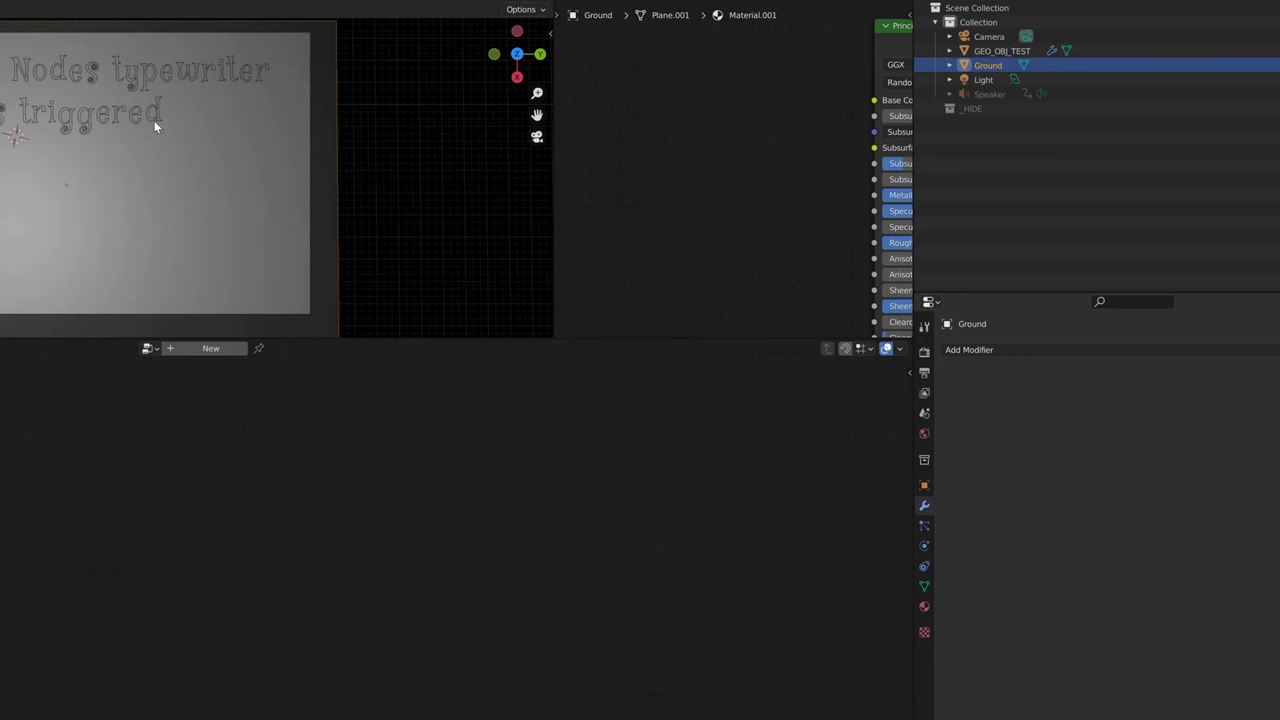
pyautogui.click(144, 74)
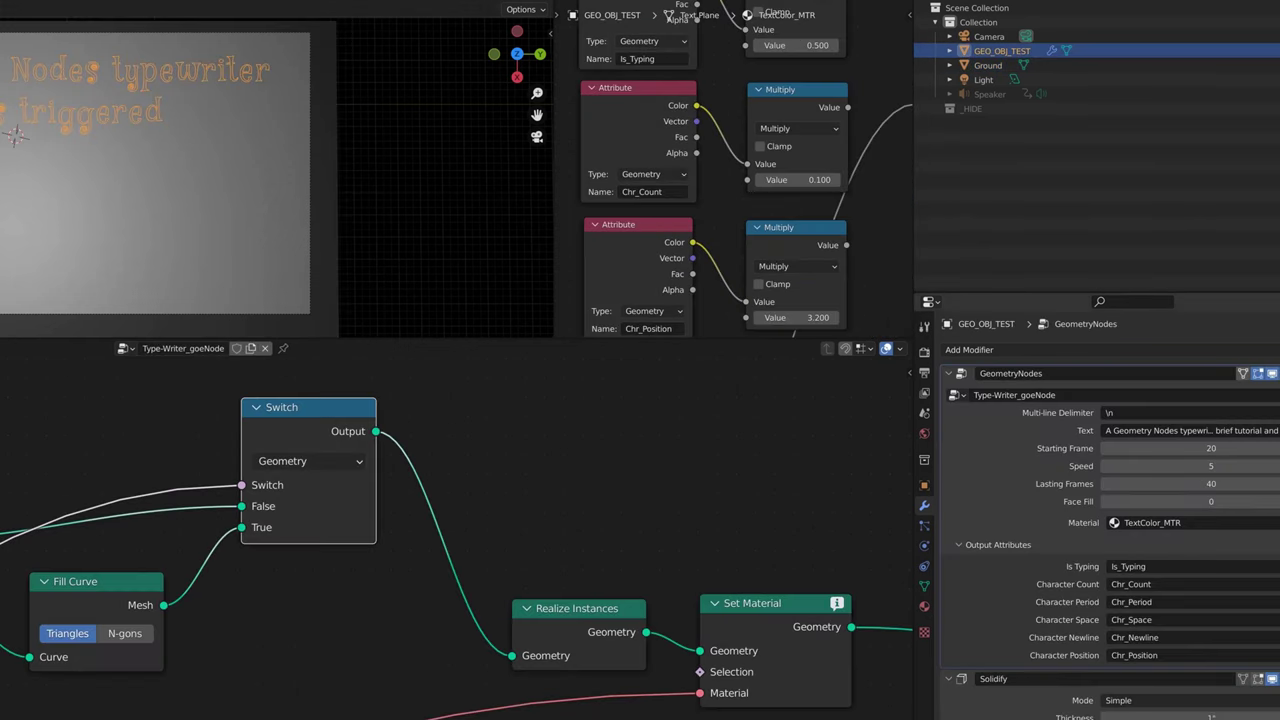
pyautogui.click(1270, 501)
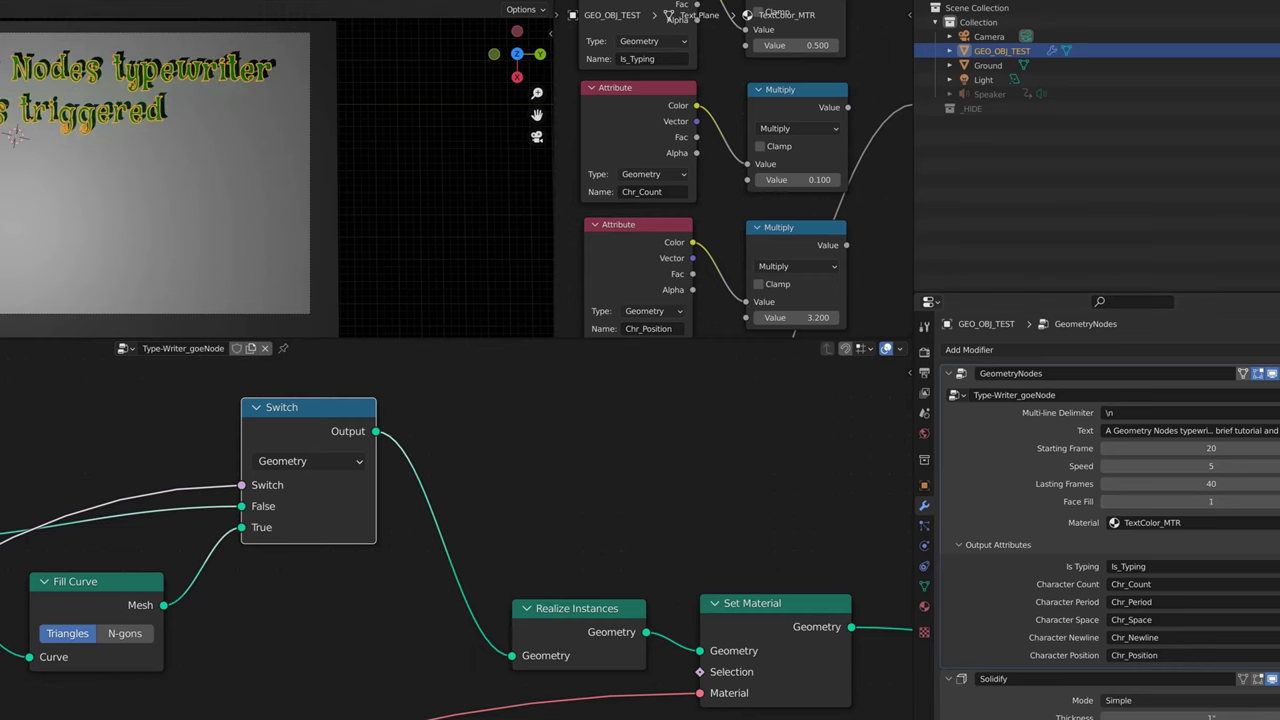
pyautogui.click(207, 172)
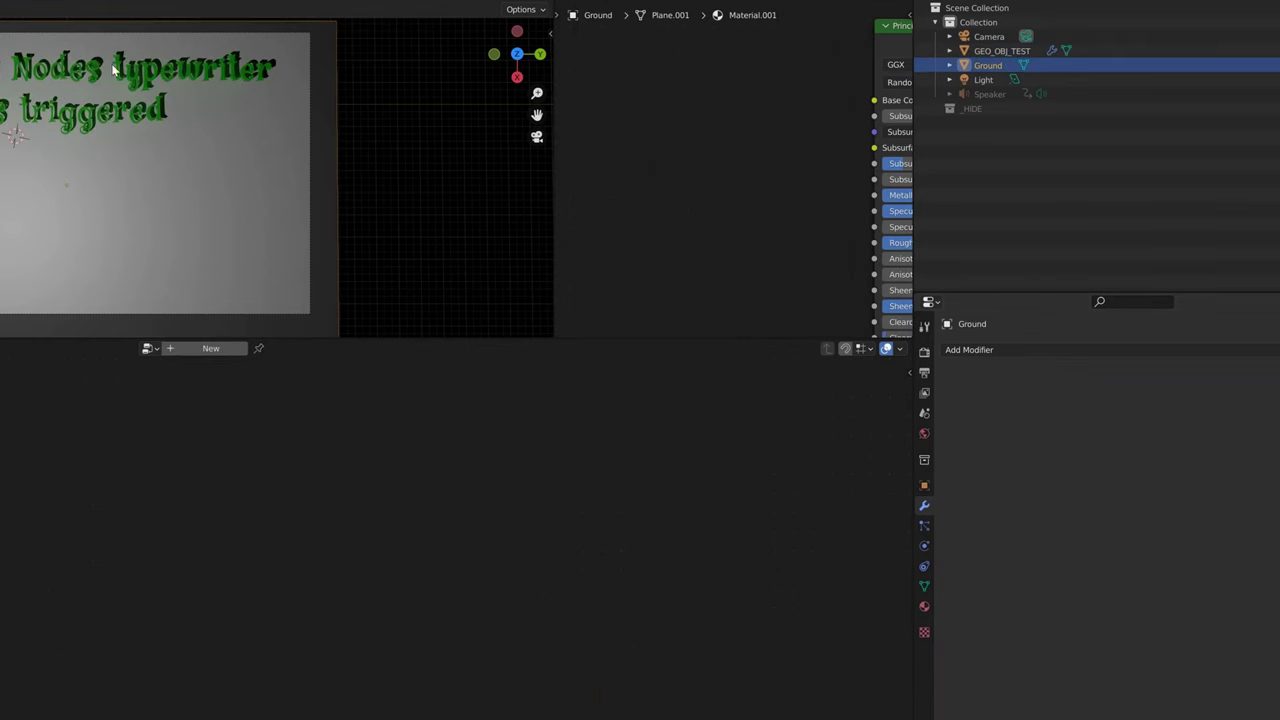
pyautogui.click(160, 110)
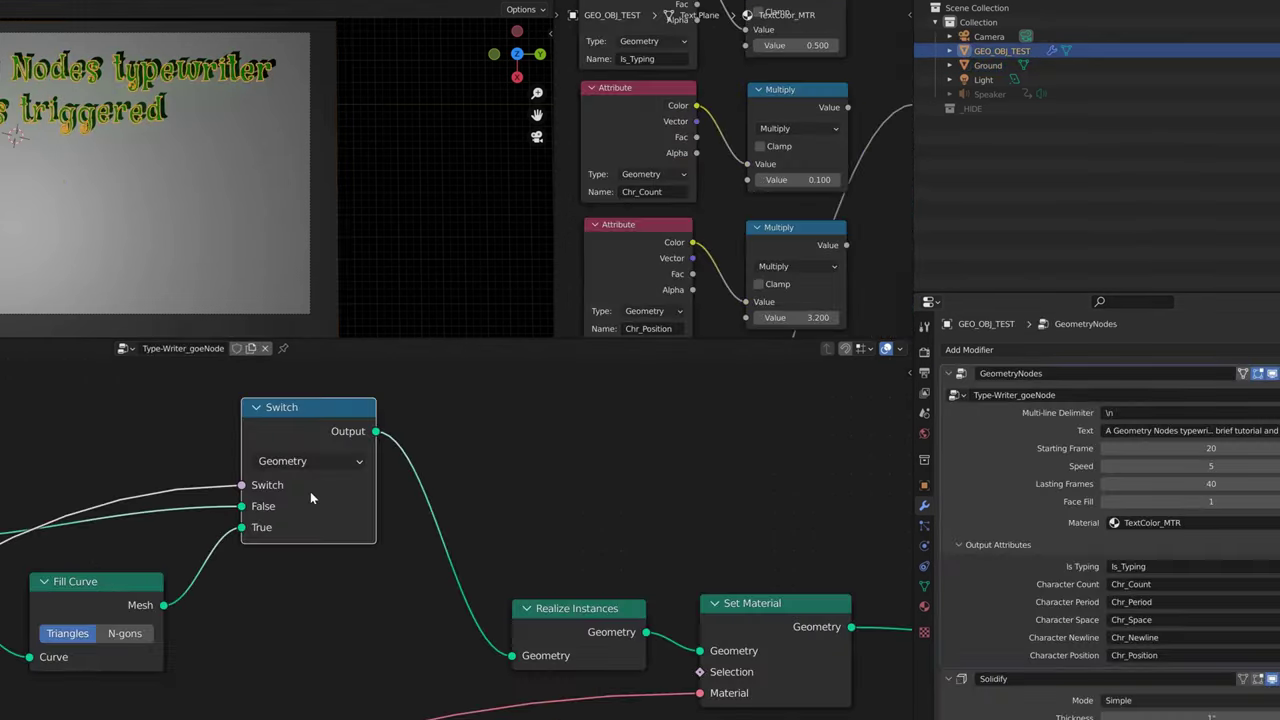
# Step: Connect the String to Curves output to a Viewer node and place the Viewer just above and right of String to Curves
pyautogui.moveTo(530, 538); pyautogui.dragTo(344, 528, button='middle')
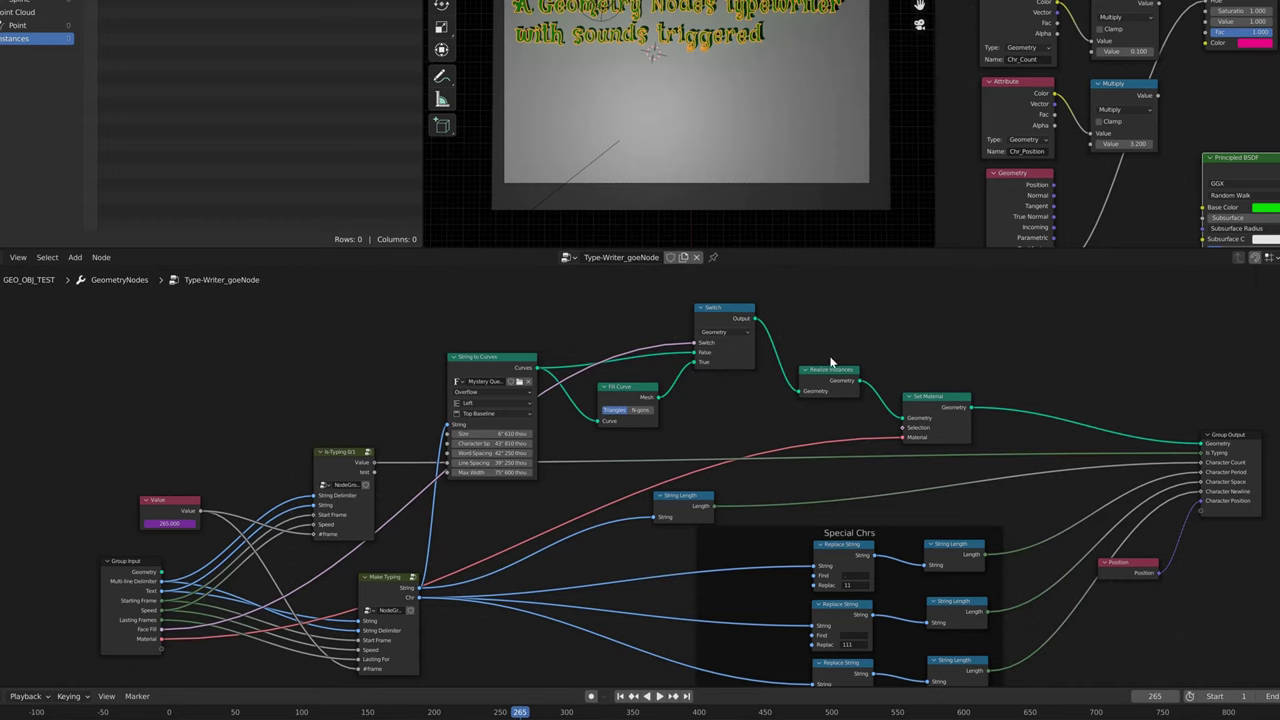
pyautogui.click(487, 362)
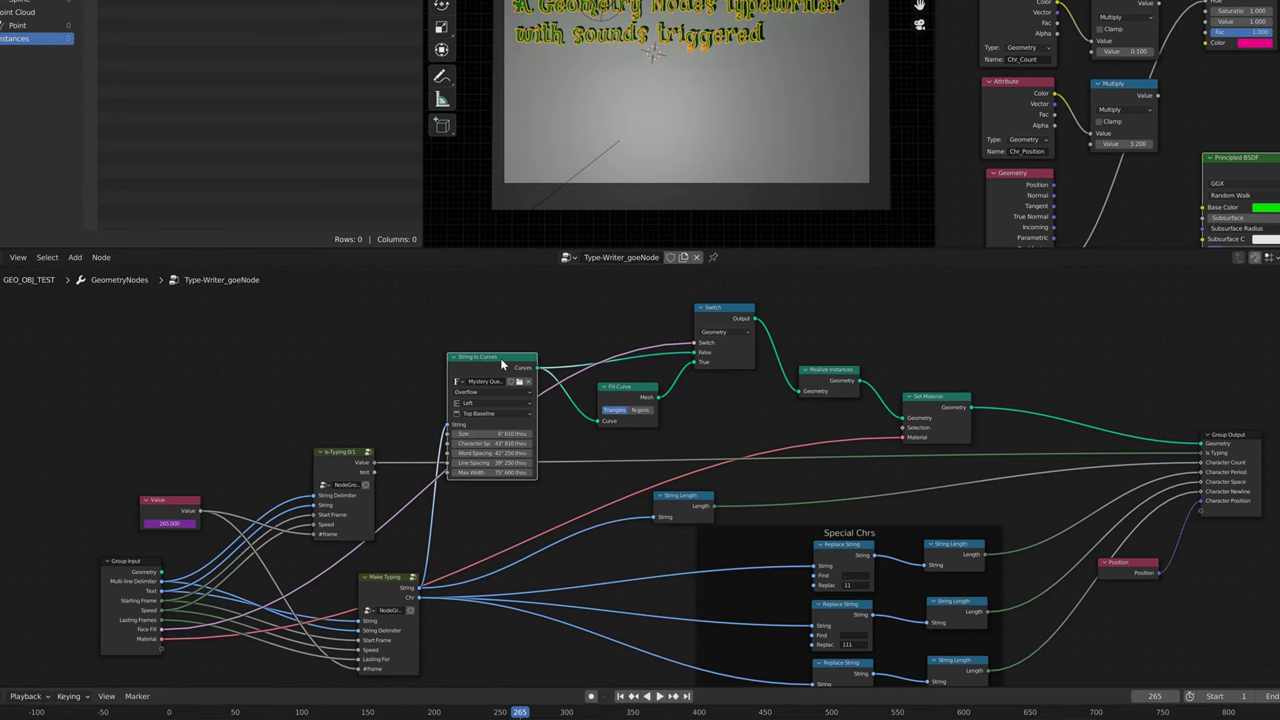
pyautogui.keyDown('ctrl'); pyautogui.keyDown('shift'); pyautogui.click(500, 358); pyautogui.keyUp('shift'); pyautogui.keyUp('ctrl')
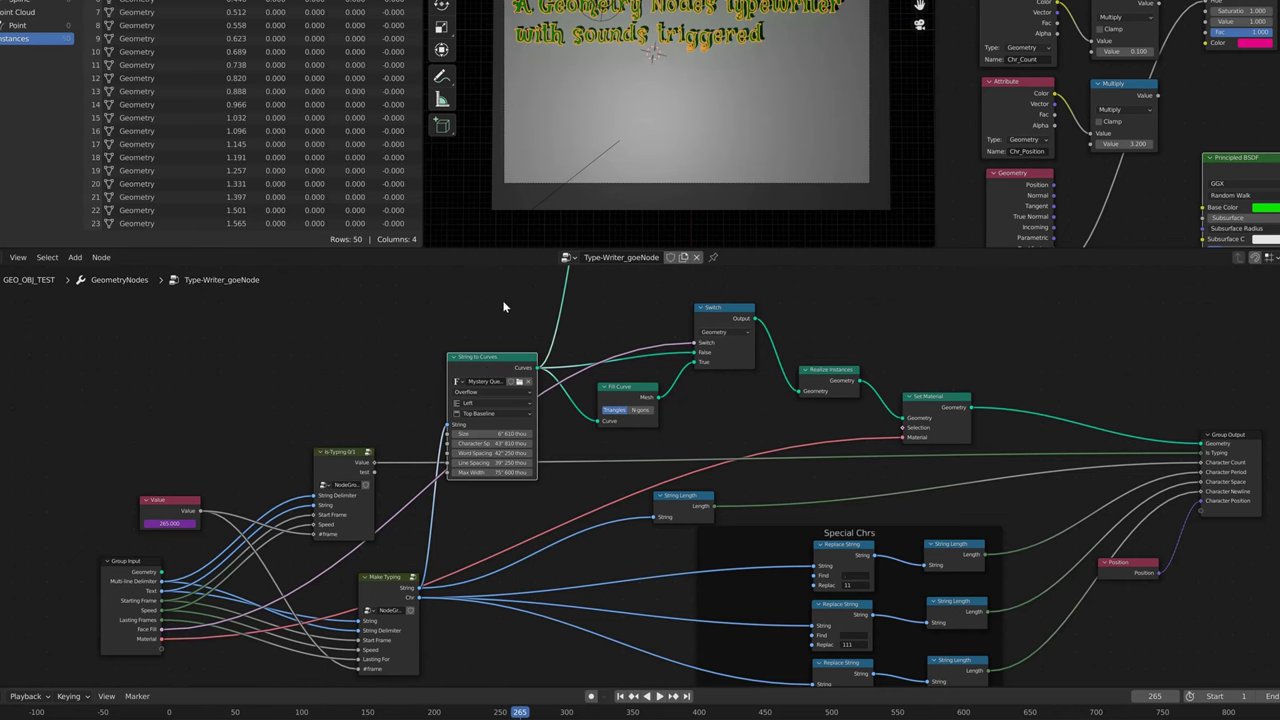
pyautogui.scroll(-5, 503, 307)
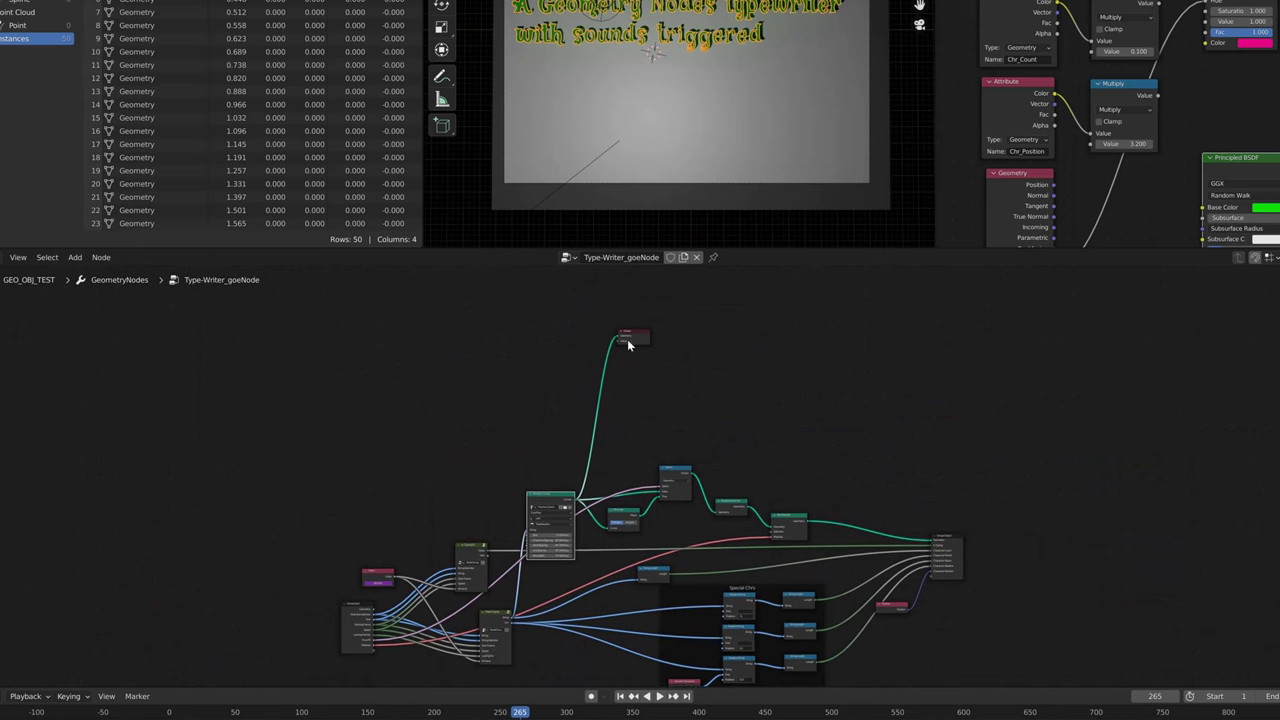
pyautogui.moveTo(627, 345); pyautogui.dragTo(626, 457)
pyautogui.moveTo(547, 464); pyautogui.dragTo(542, 352, button='middle')
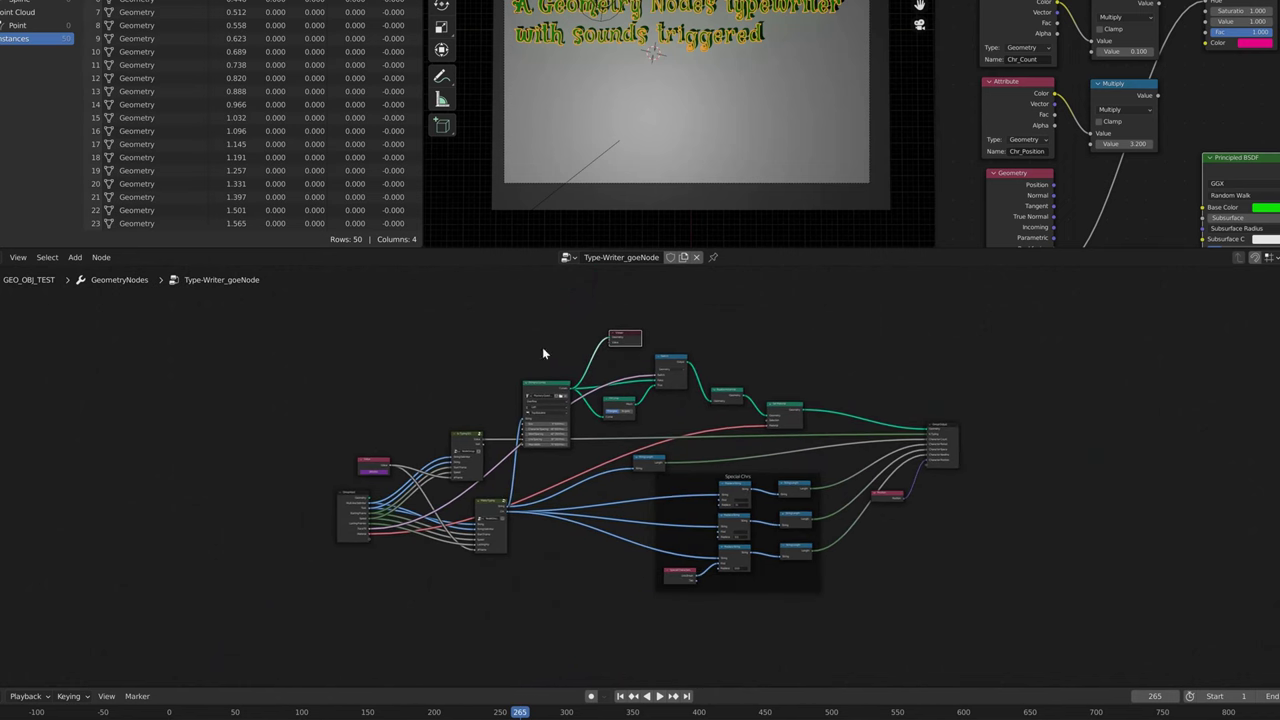
pyautogui.scroll(4, 542, 352)
pyautogui.moveTo(436, 283); pyautogui.dragTo(480, 387, button='middle')
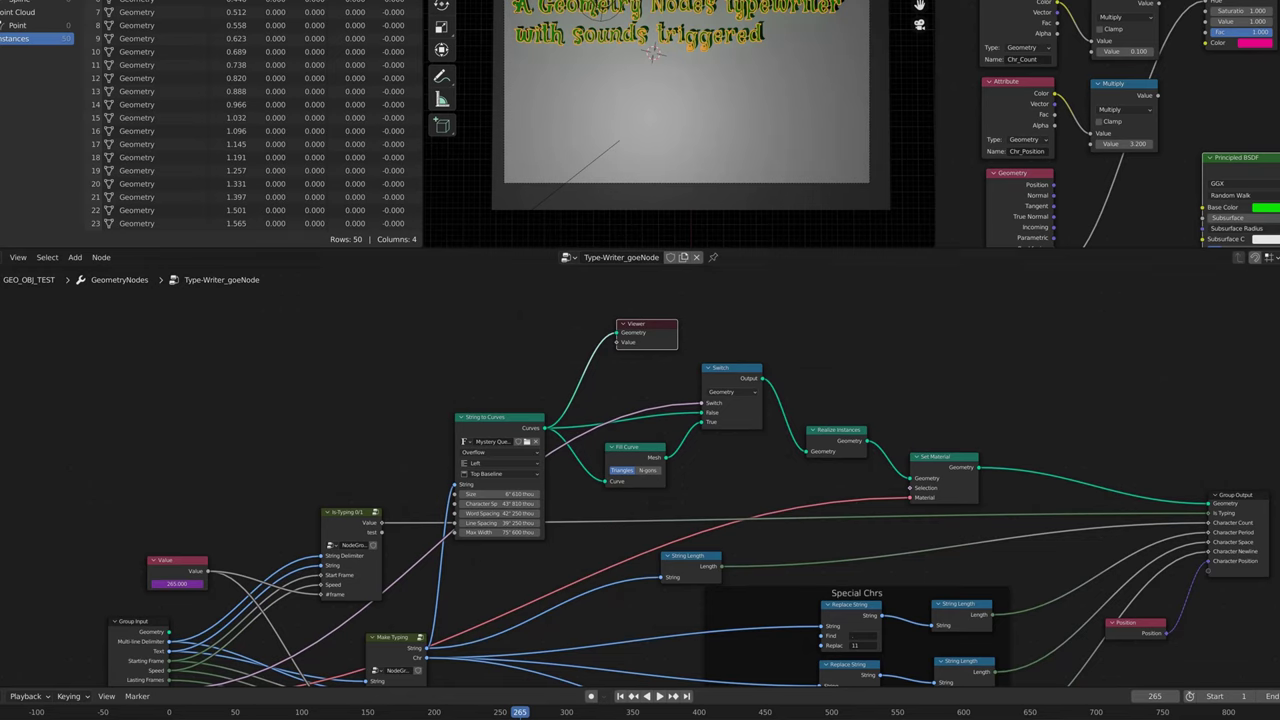
# Step: Scrub the timeline to frame 61 and play the animation to watch the instance rows in the spreadsheet
pyautogui.moveTo(520, 712); pyautogui.dragTo(249, 712)
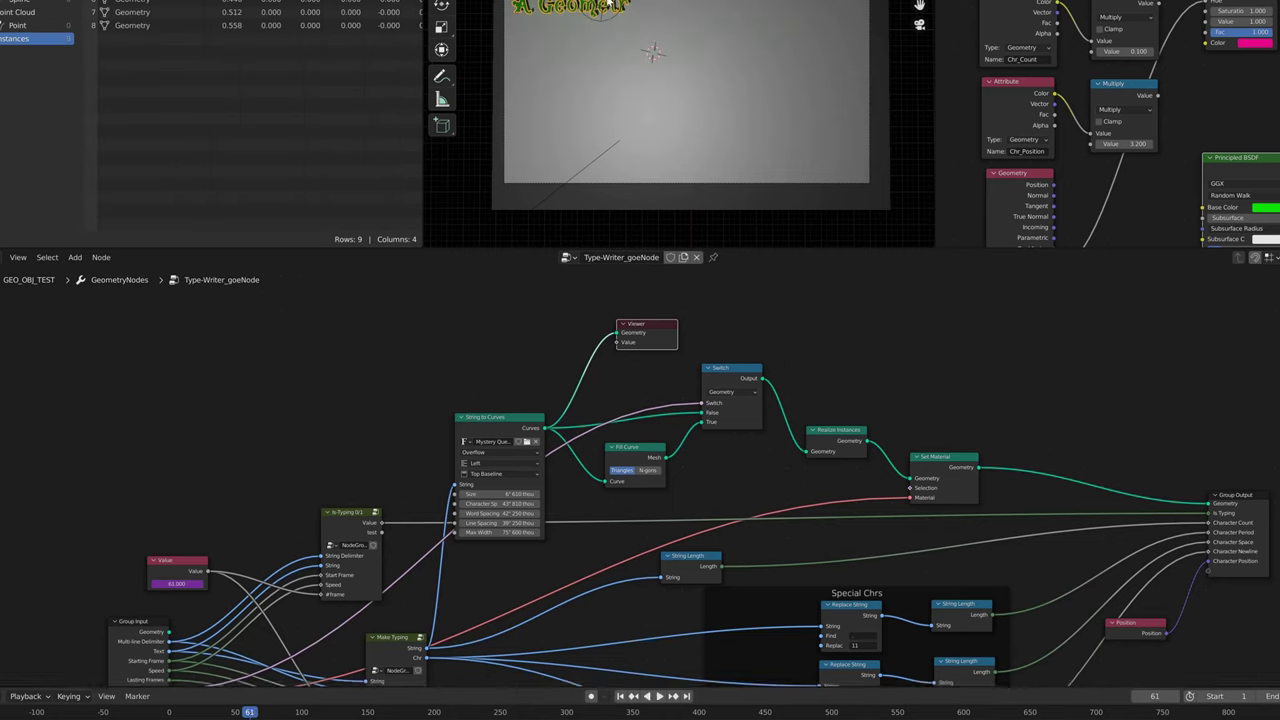
pyautogui.press('space')
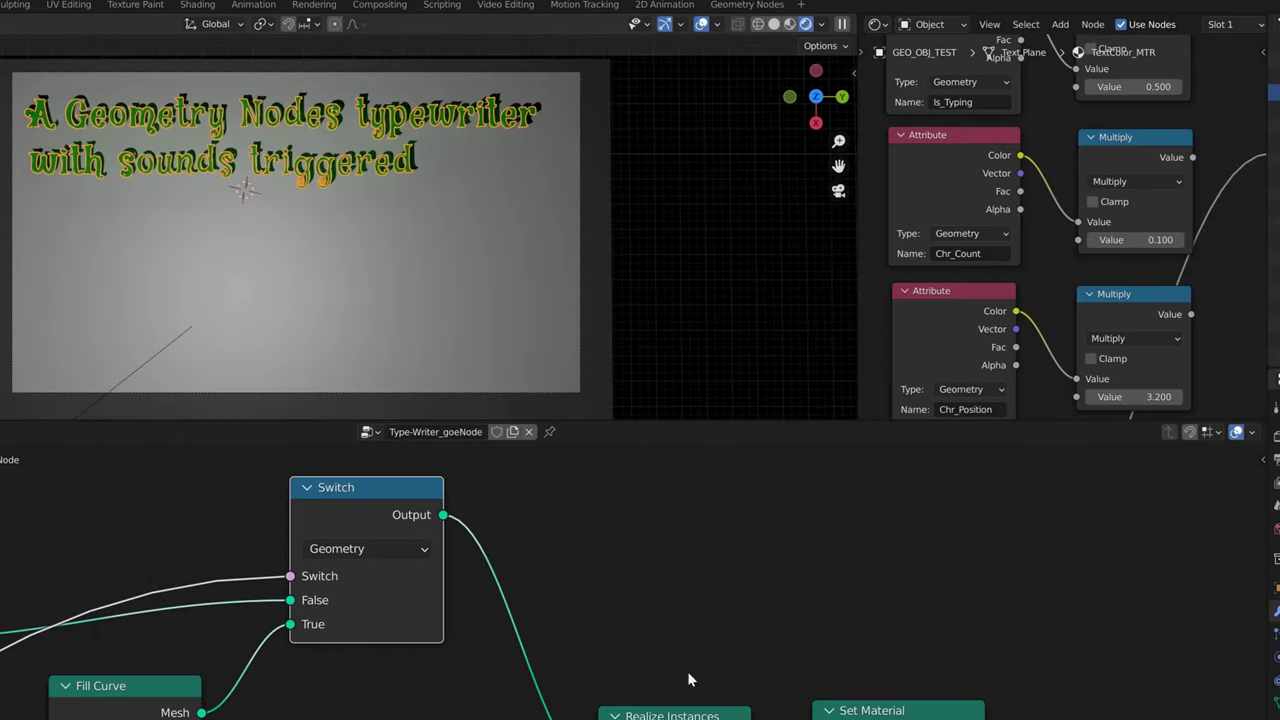
# Step: Move the Realize Instances node up and left, closer to the Switch node
pyautogui.moveTo(668, 719); pyautogui.dragTo(622, 661)
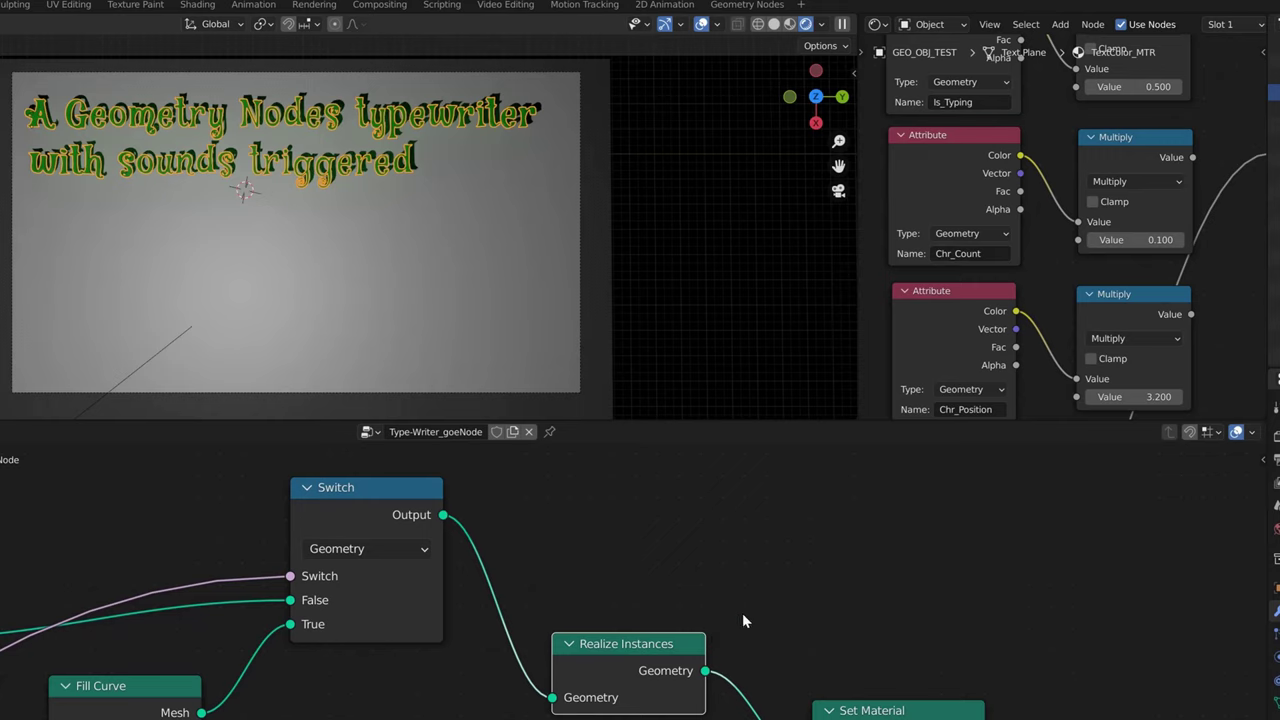
pyautogui.moveTo(911, 582); pyautogui.dragTo(585, 585, button='middle')
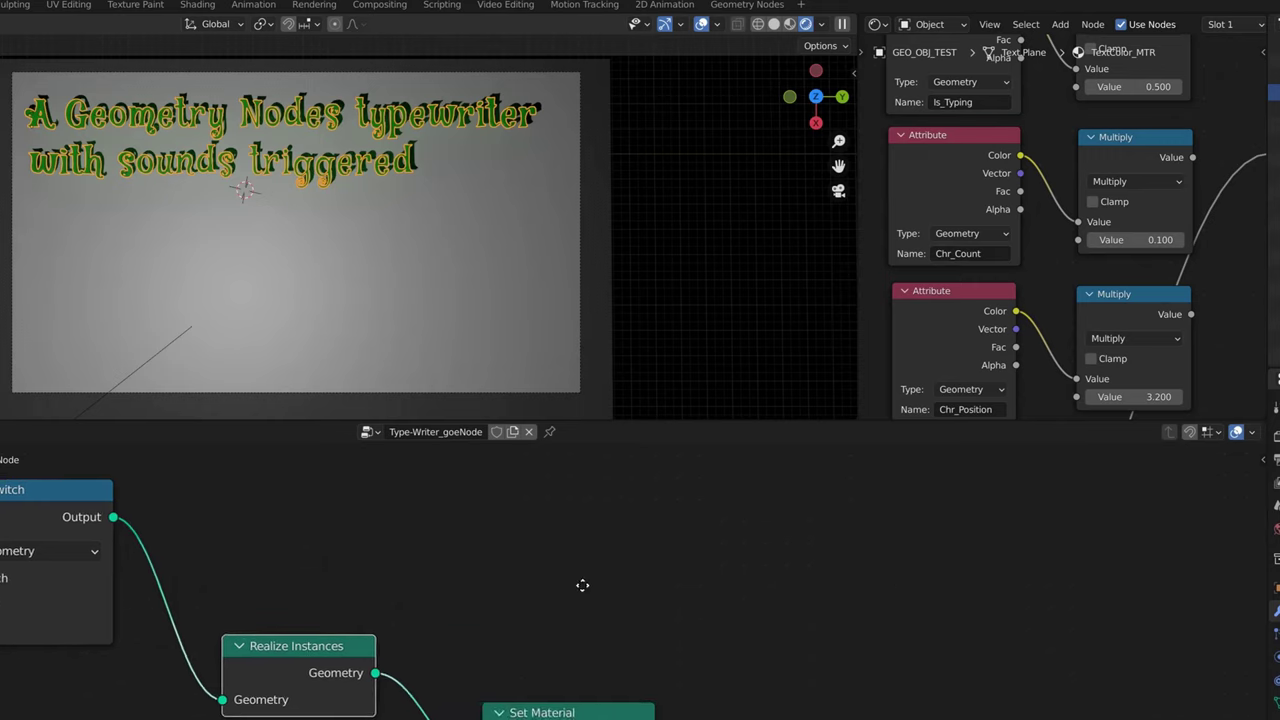
pyautogui.scroll(-3, 826, 612)
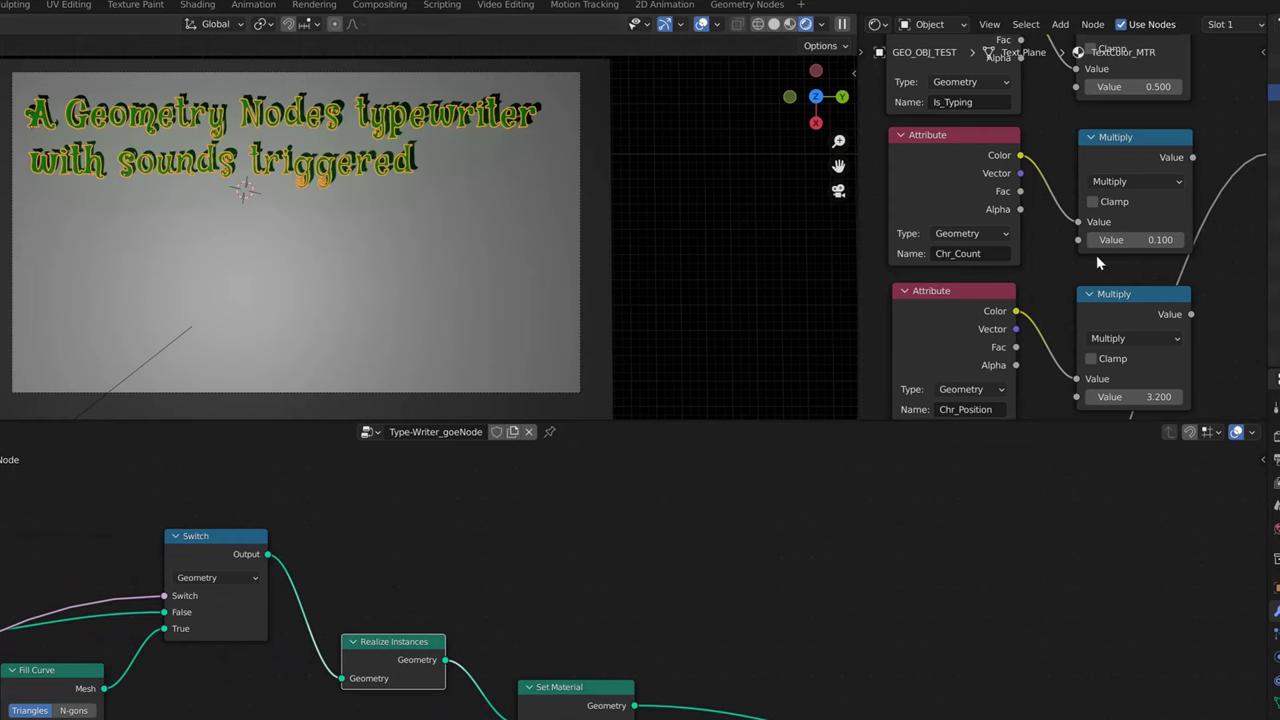
# Step: Preview the Geometry node in the text material's shader tree, and select the Ground plane to see the text without its selection outline
pyautogui.moveTo(1038, 351); pyautogui.dragTo(1061, 224, button='middle')
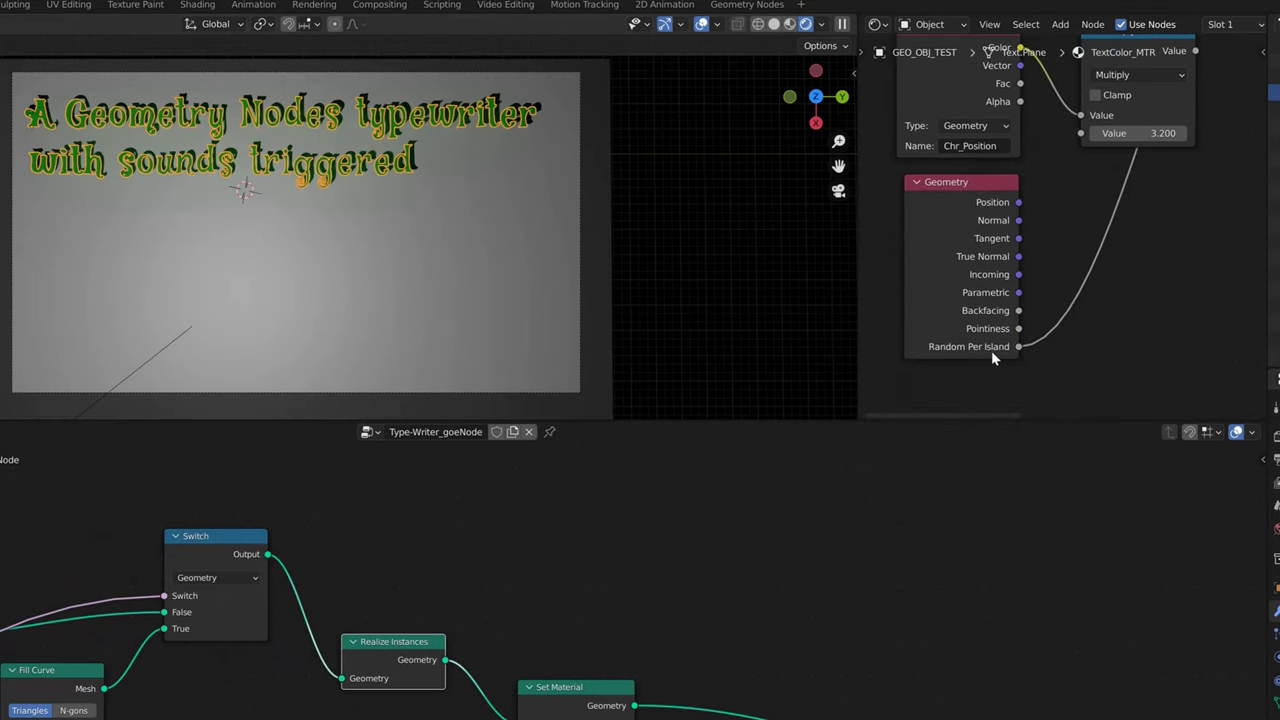
pyautogui.click(929, 256)
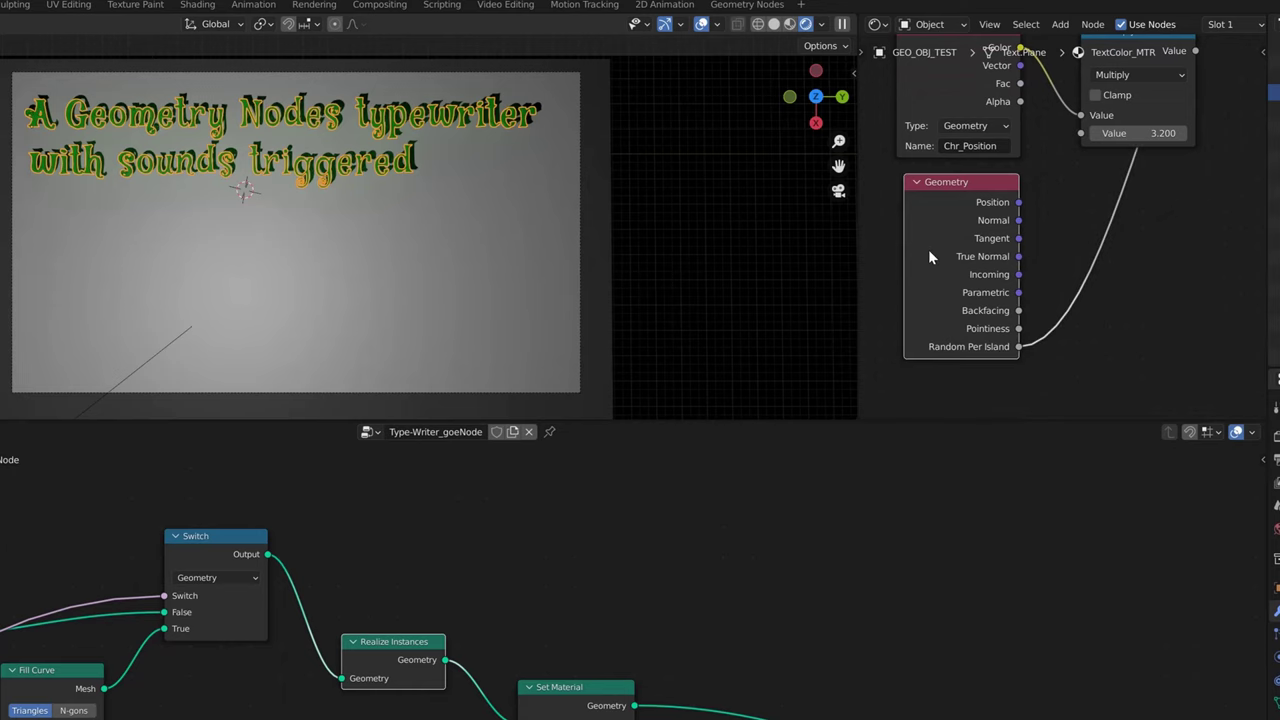
pyautogui.keyDown('ctrl'); pyautogui.keyDown('shift'); pyautogui.click(968, 182); pyautogui.keyUp('shift'); pyautogui.keyUp('ctrl')
pyautogui.click(389, 253)
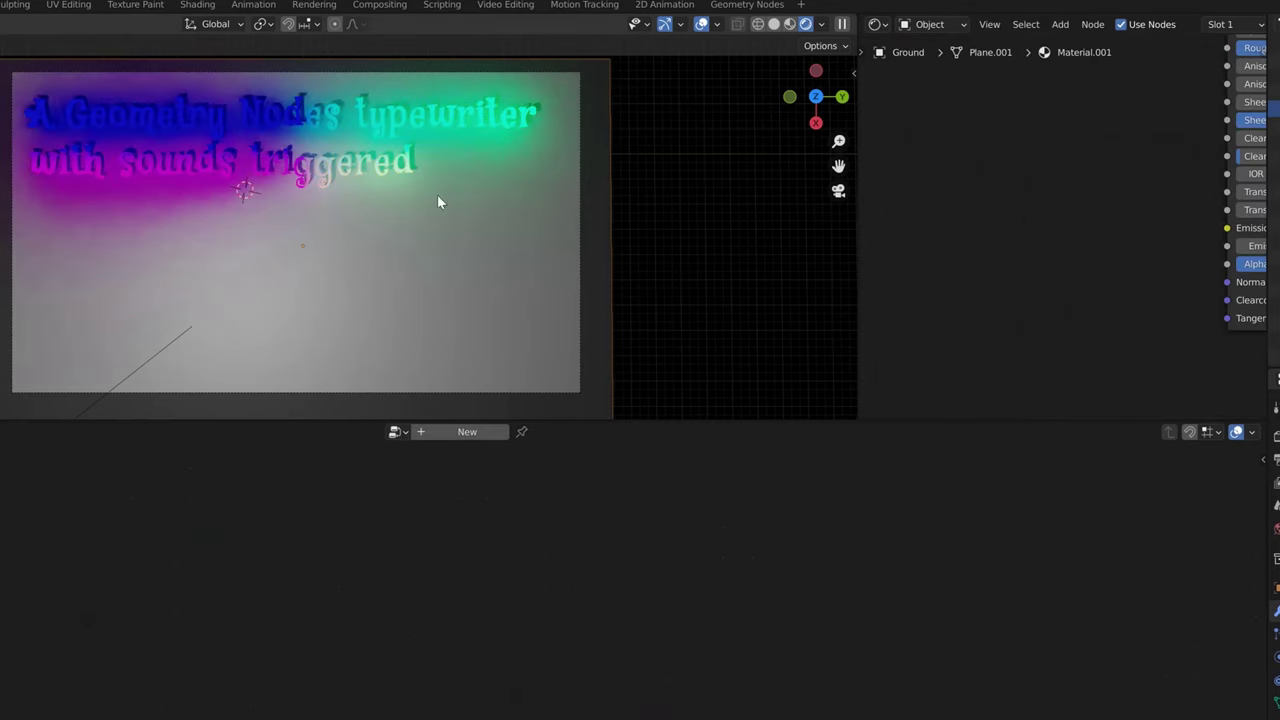
# Step: Preview the Geometry node's Random Per Island output in the text material, and select the Ground plane to see the text without its selection outline
pyautogui.click(403, 168)
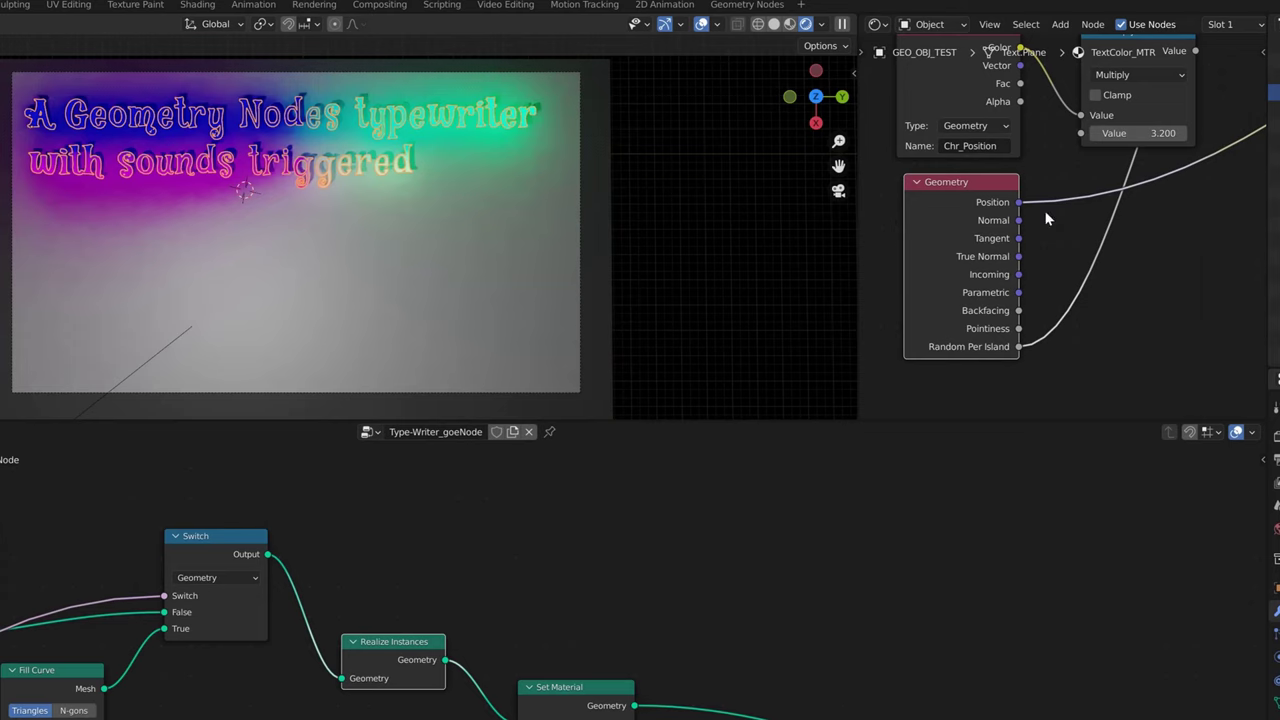
pyautogui.keyDown('ctrl'); pyautogui.keyDown('shift'); pyautogui.click(969, 183); pyautogui.keyUp('shift'); pyautogui.keyUp('ctrl')
pyautogui.keyDown('ctrl'); pyautogui.keyDown('shift'); pyautogui.click(969, 183); pyautogui.keyUp('shift'); pyautogui.keyUp('ctrl')
pyautogui.keyDown('ctrl'); pyautogui.keyDown('shift'); pyautogui.click(969, 183); pyautogui.keyUp('shift'); pyautogui.keyUp('ctrl')
pyautogui.keyDown('ctrl'); pyautogui.keyDown('shift'); pyautogui.click(969, 183); pyautogui.keyUp('shift'); pyautogui.keyUp('ctrl')
pyautogui.keyDown('ctrl'); pyautogui.keyDown('shift'); pyautogui.click(969, 183); pyautogui.keyUp('shift'); pyautogui.keyUp('ctrl')
pyautogui.keyDown('ctrl'); pyautogui.keyDown('shift'); pyautogui.click(969, 183); pyautogui.keyUp('shift'); pyautogui.keyUp('ctrl')
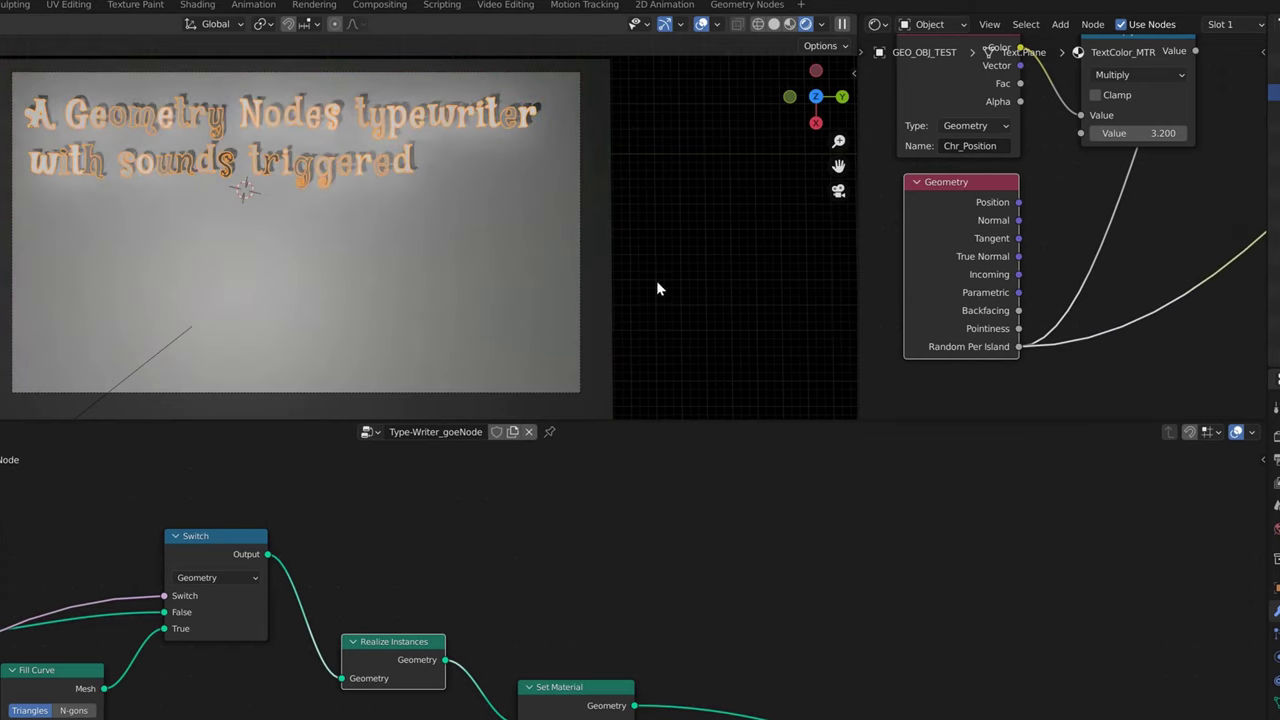
pyautogui.click(550, 255)
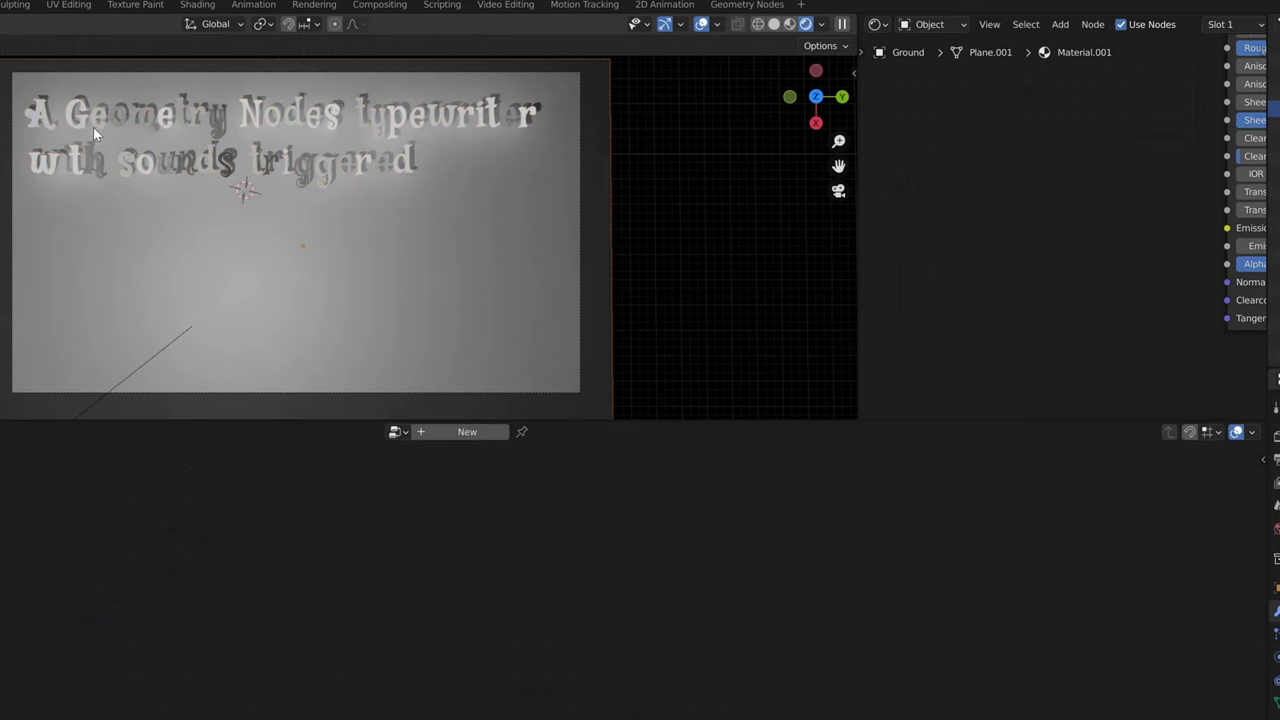
# Step: Reselect the text object and examine how the Group Input and Value nodes feed the Make Typing group in its node tree
pyautogui.click(393, 118)
pyautogui.hscroll(3, 1123, 235)
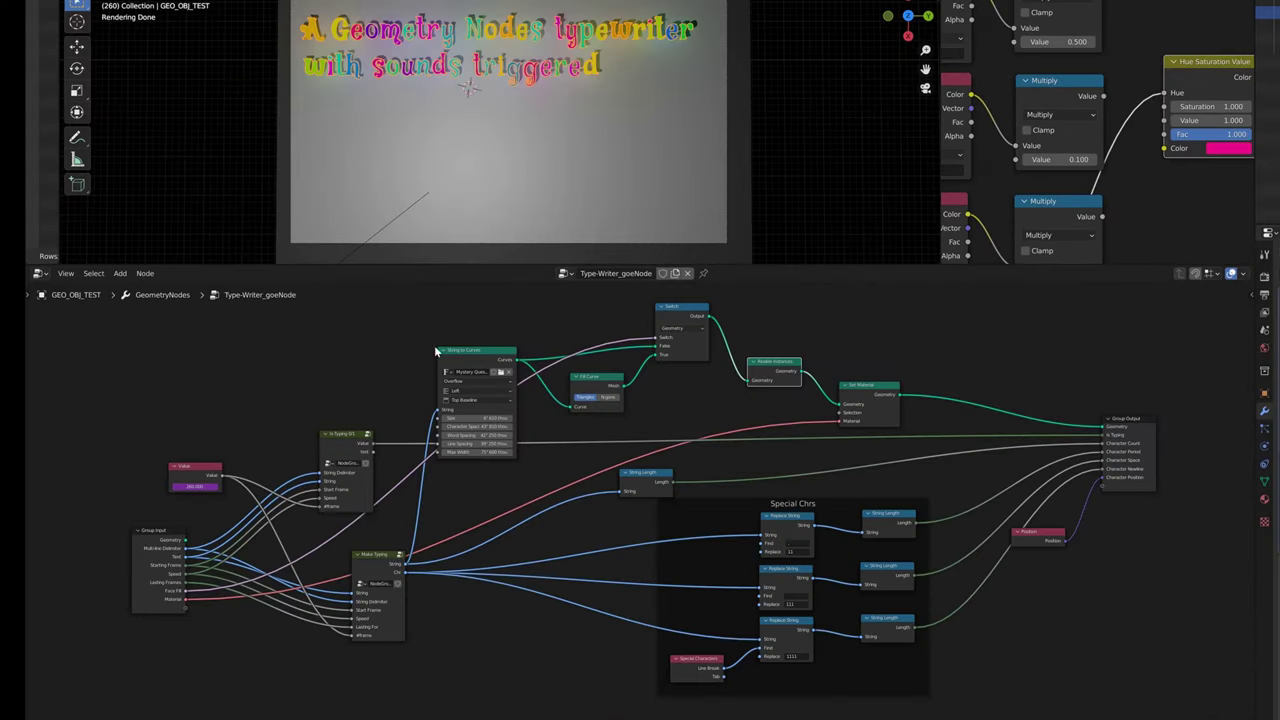
pyautogui.moveTo(459, 491); pyautogui.dragTo(527, 482, button='middle')
pyautogui.moveTo(531, 584); pyautogui.dragTo(497, 549, button='middle')
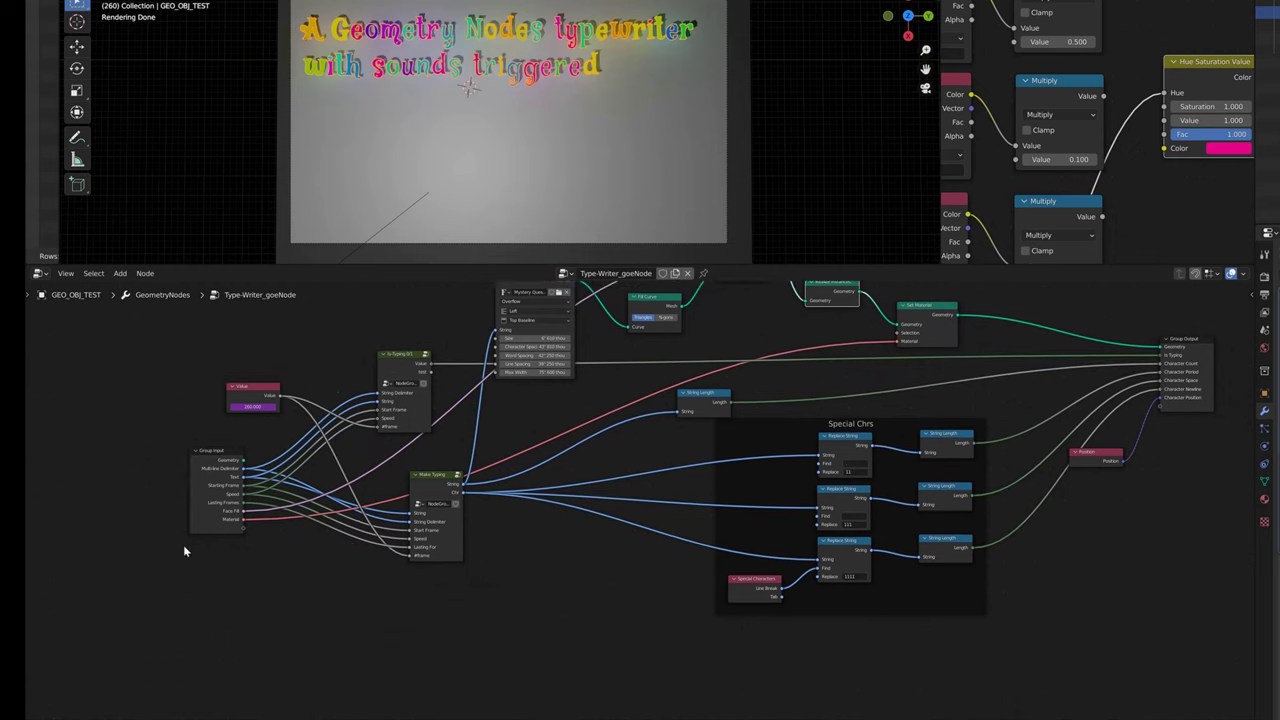
pyautogui.moveTo(299, 592); pyautogui.dragTo(480, 590, button='middle')
pyautogui.scroll(5, 552, 590)
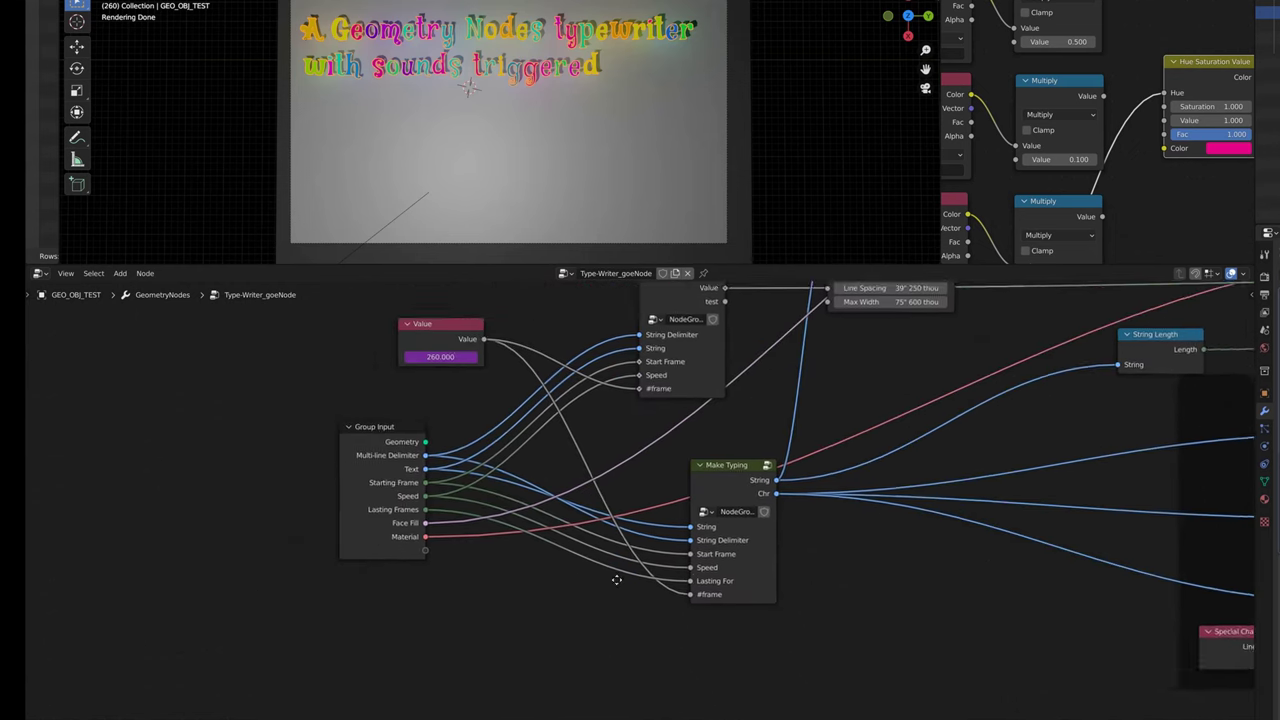
pyautogui.moveTo(596, 616); pyautogui.dragTo(479, 565, button='middle')
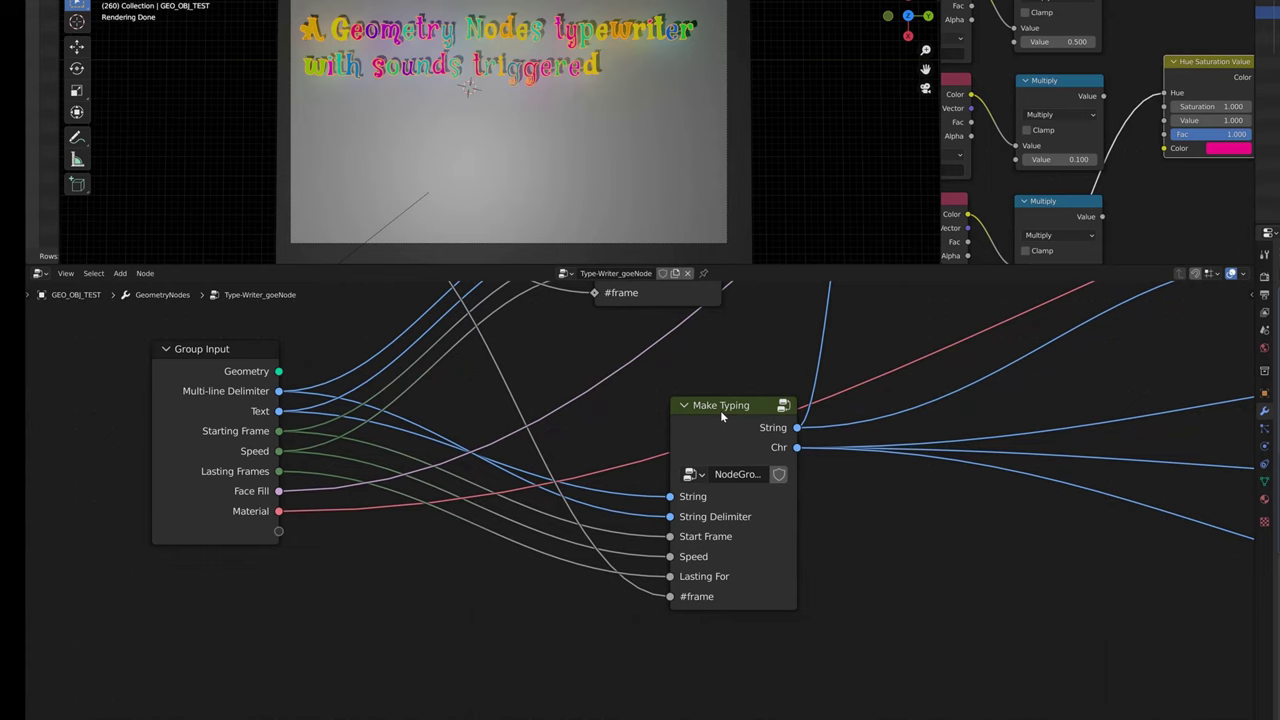
pyautogui.moveTo(651, 402); pyautogui.dragTo(662, 444, button='middle')
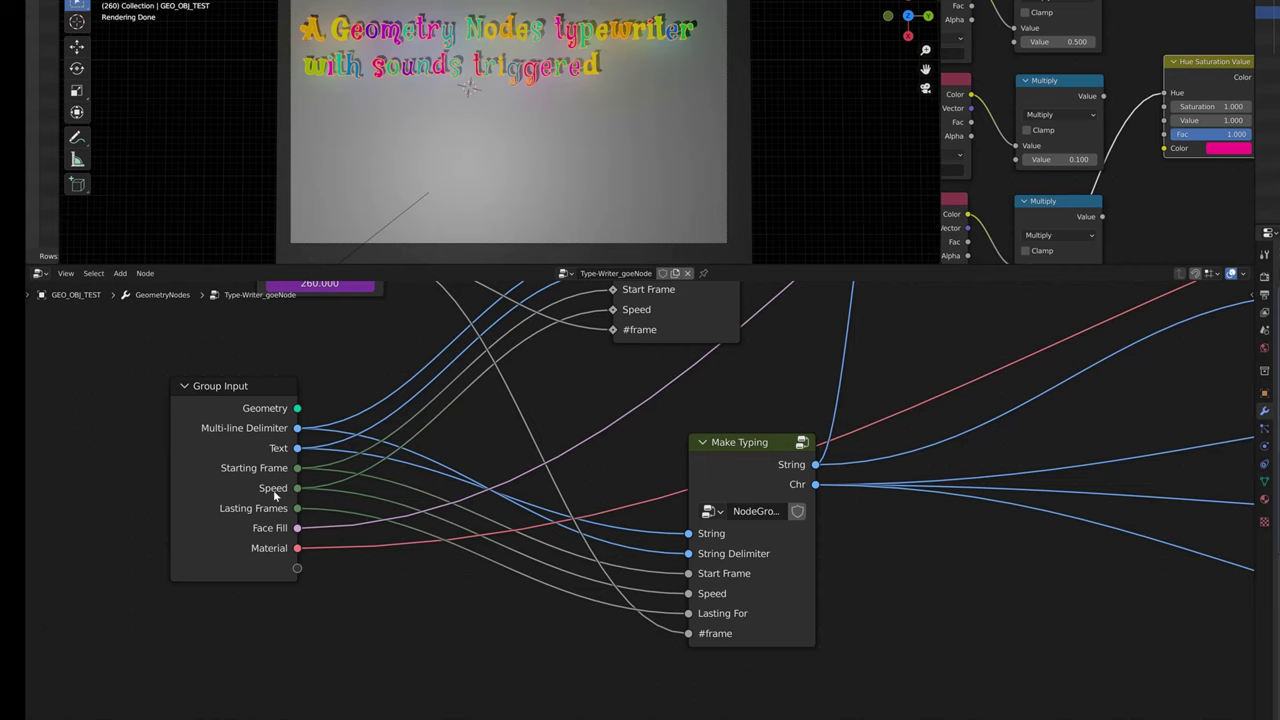
pyautogui.keyDown('shift'); pyautogui.scroll(2, 343, 348); pyautogui.keyUp('shift')
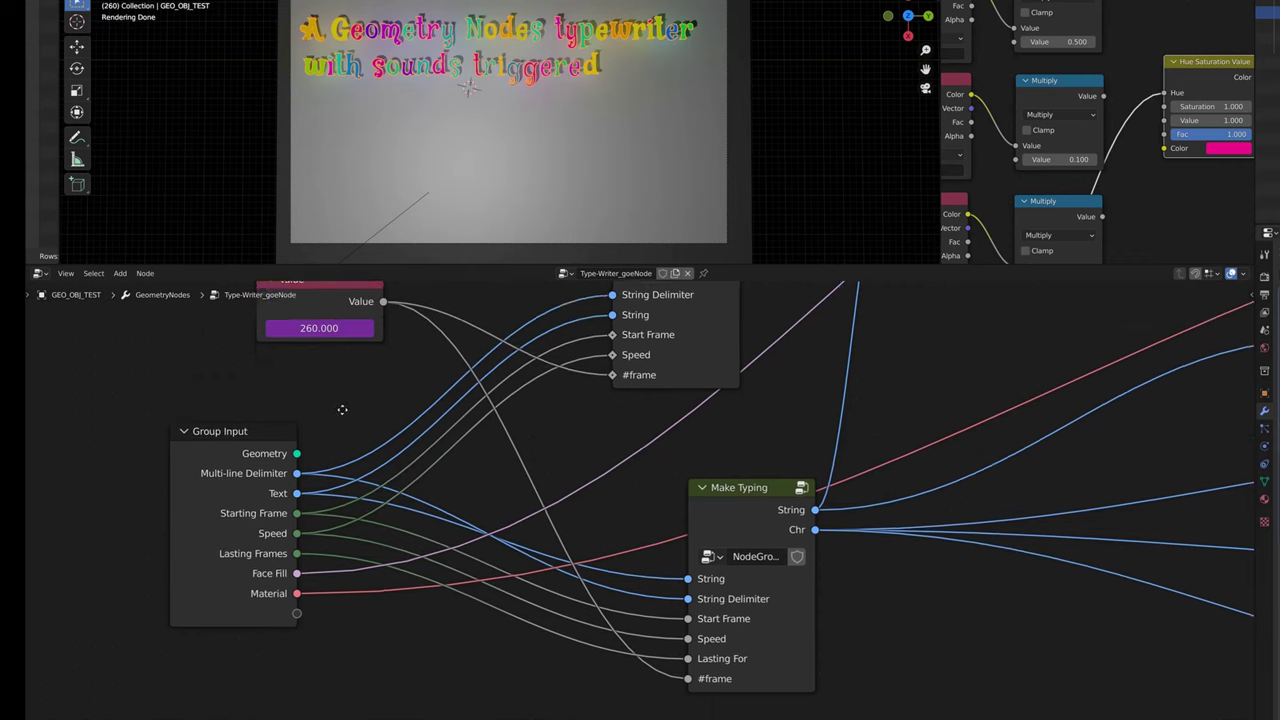
pyautogui.keyDown('shift'); pyautogui.scroll(1, 322, 389); pyautogui.keyUp('shift')
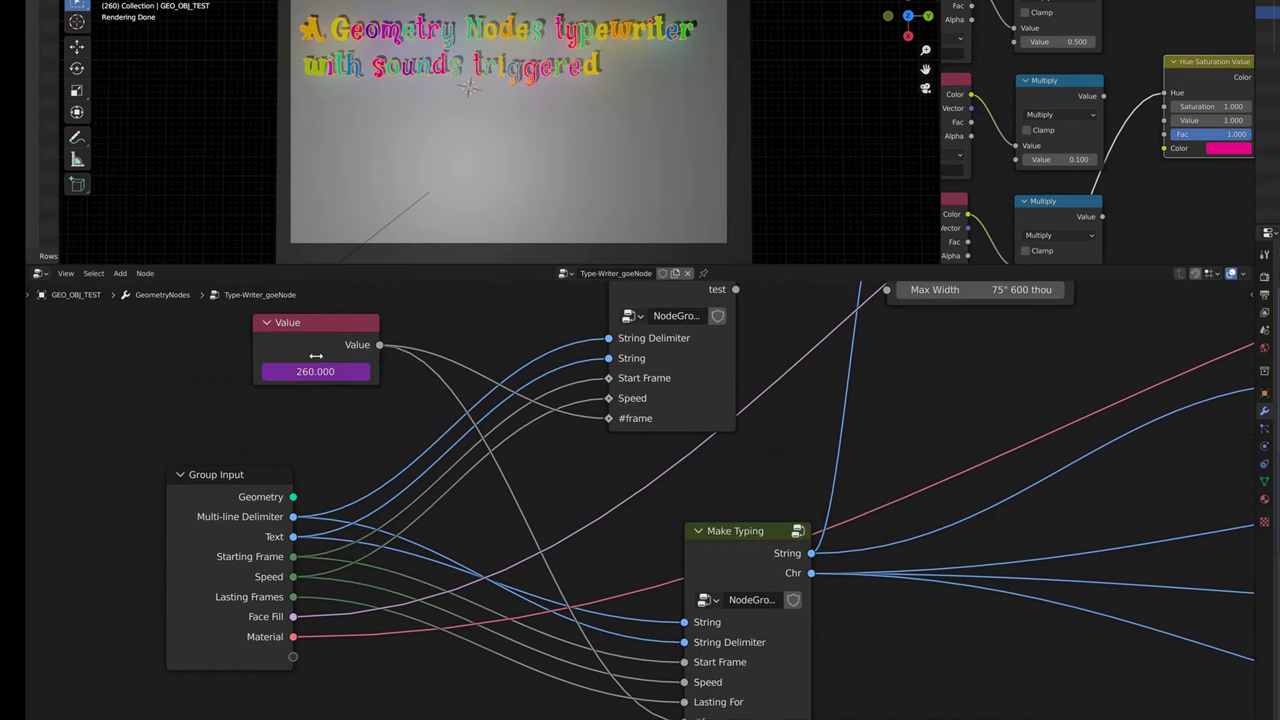
# Step: Move the Value node slightly down toward the Group Input node, and select the Make Typing group node
pyautogui.moveTo(330, 326); pyautogui.dragTo(326, 347)
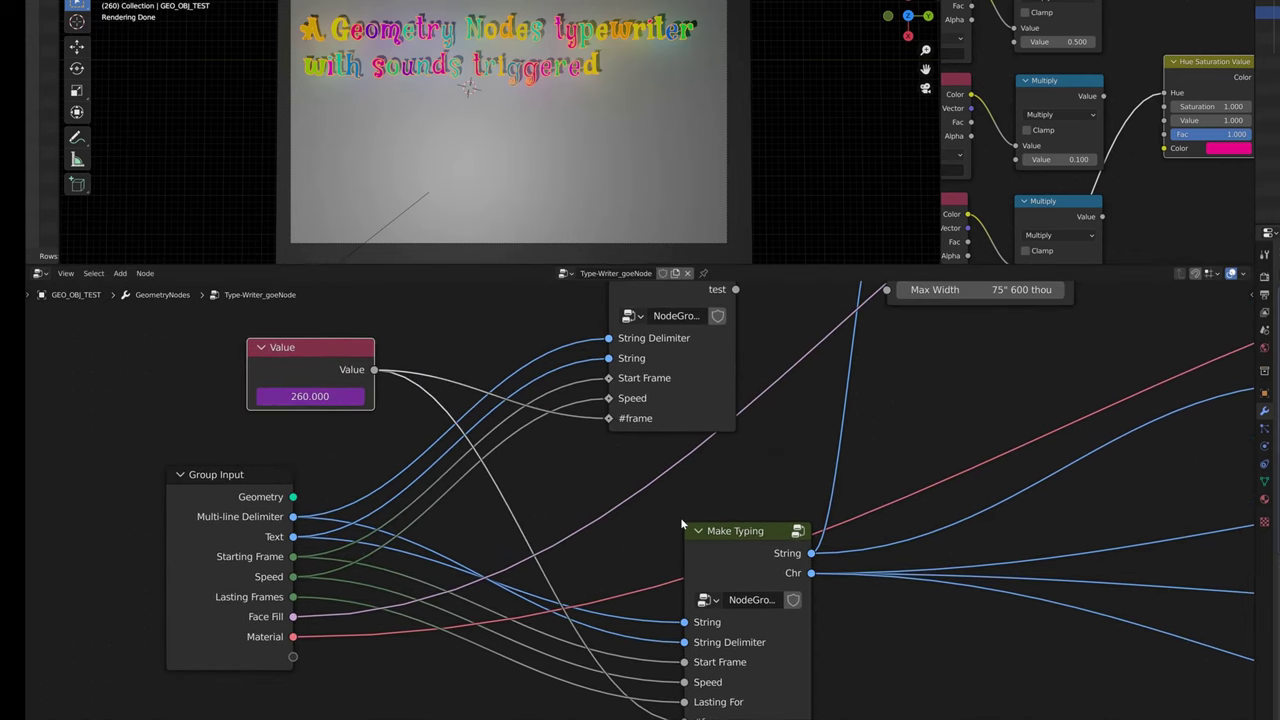
pyautogui.moveTo(637, 530); pyautogui.dragTo(604, 474, button='middle')
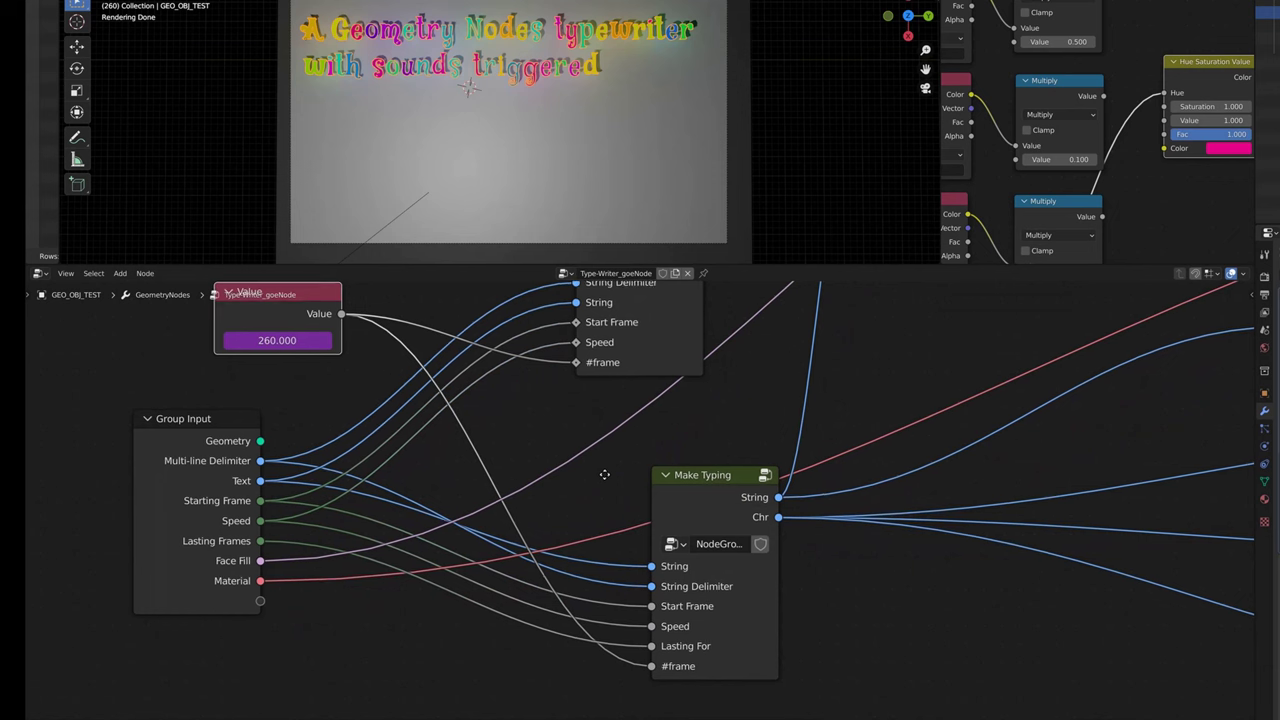
pyautogui.click(710, 476)
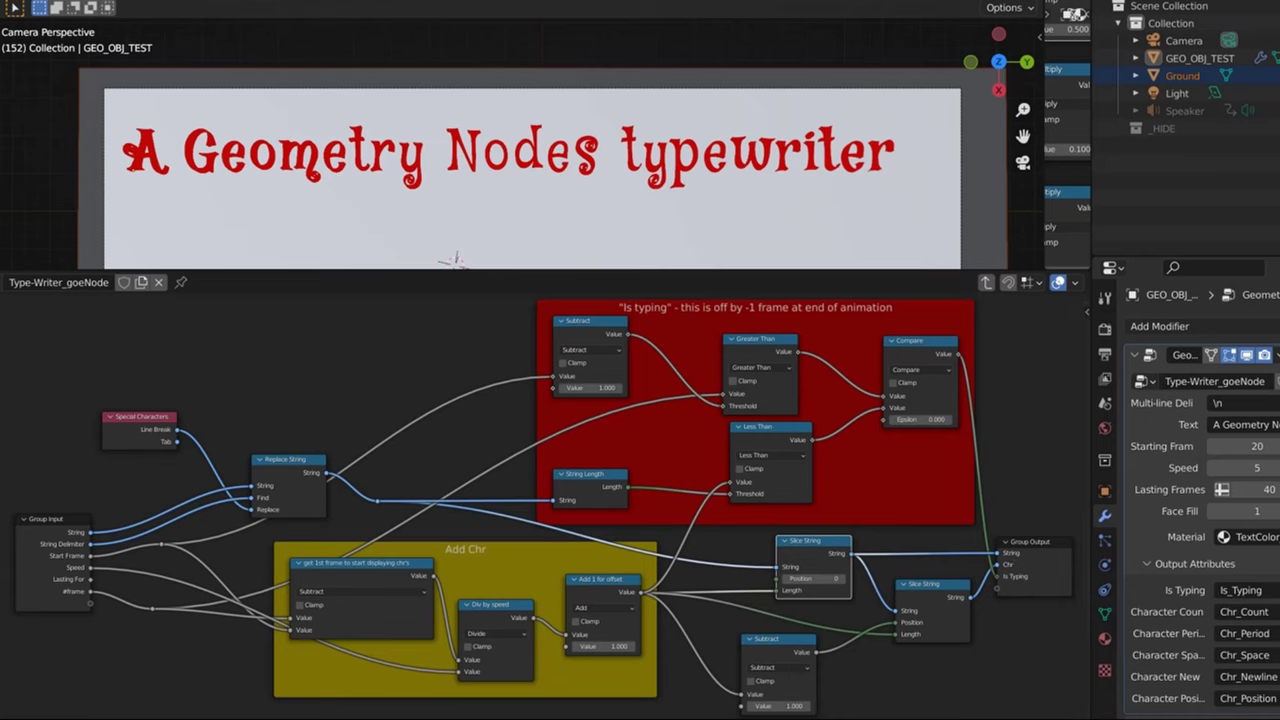
# Step: Play the typing animation backward and forward, and examine the Add Chr frame and first Slice String node inside the Make Typing group
pyautogui.hotkey('shift', 'ctrl', 'space')
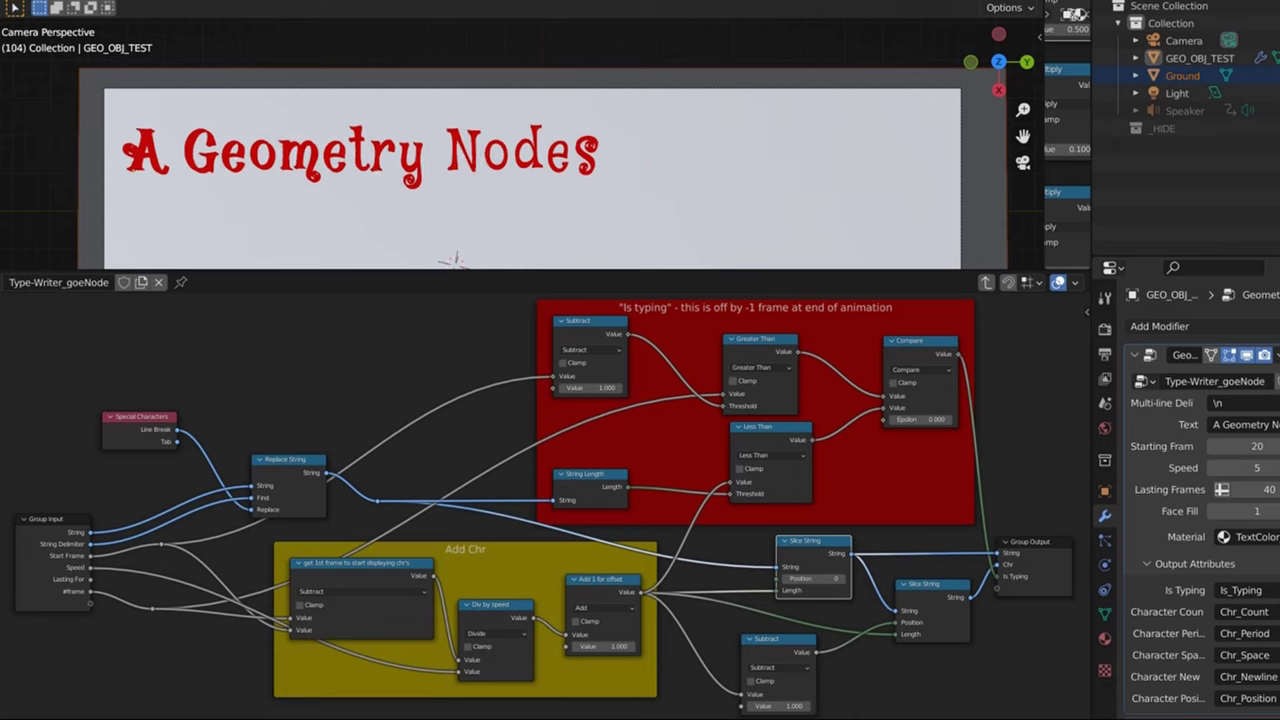
pyautogui.press('space')
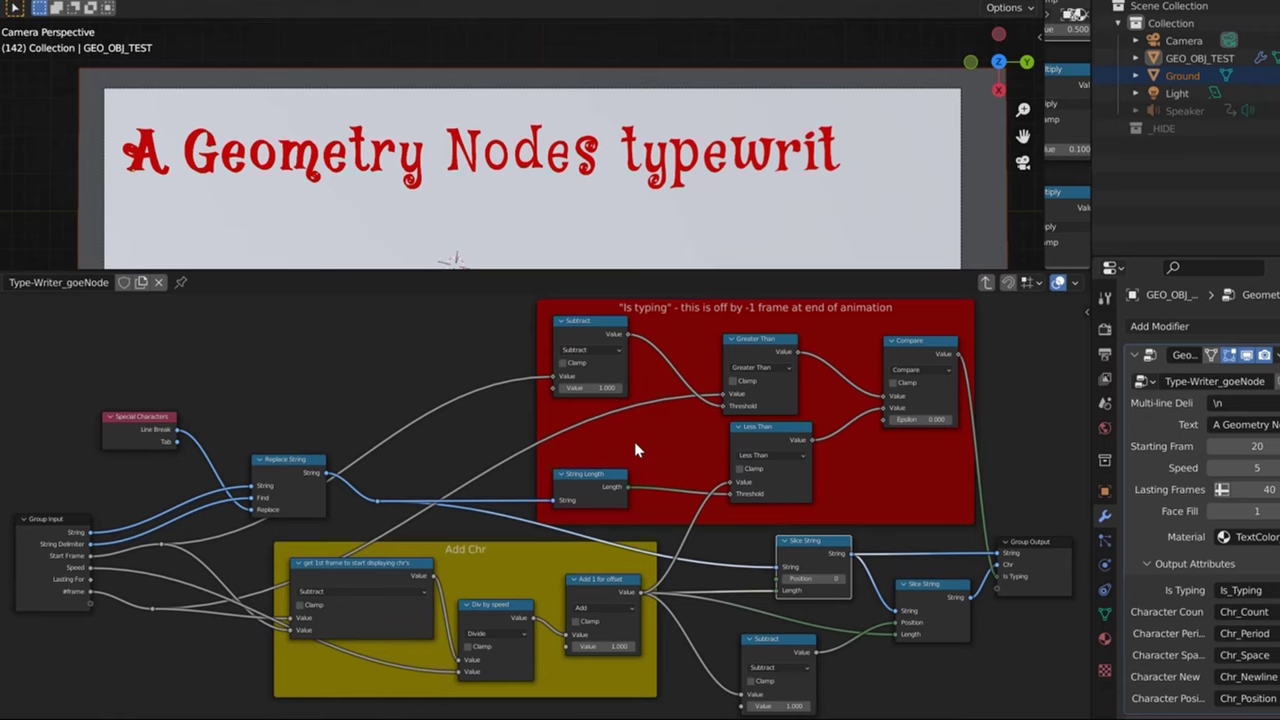
pyautogui.moveTo(634, 450); pyautogui.dragTo(639, 449, button='middle')
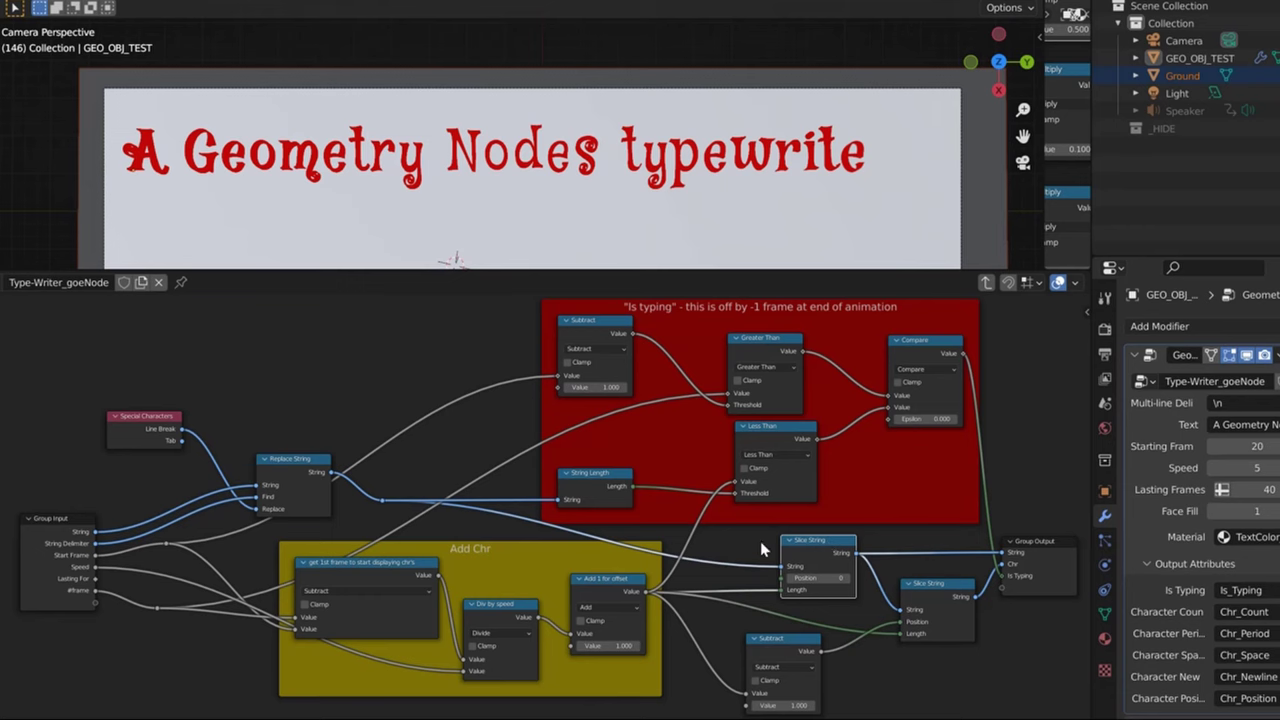
pyautogui.scroll(2, 728, 538)
pyautogui.moveTo(731, 532); pyautogui.dragTo(501, 493, button='middle')
pyautogui.scroll(1, 559, 489)
pyautogui.scroll(1, 525, 486)
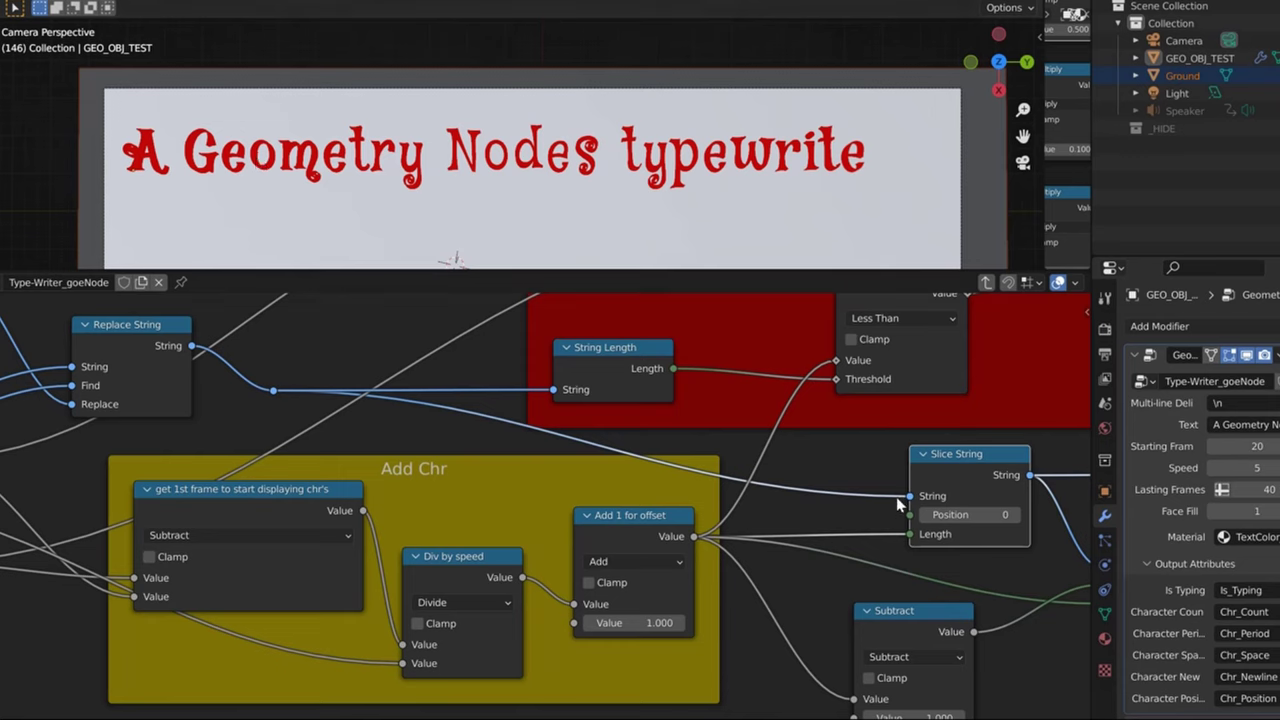
# Step: Cut the link into the first Slice String node's Length input and set Length to 0
pyautogui.keyDown('ctrl'); pyautogui.moveTo(876, 530); pyautogui.dragTo(883, 540, button='right'); pyautogui.keyUp('ctrl')
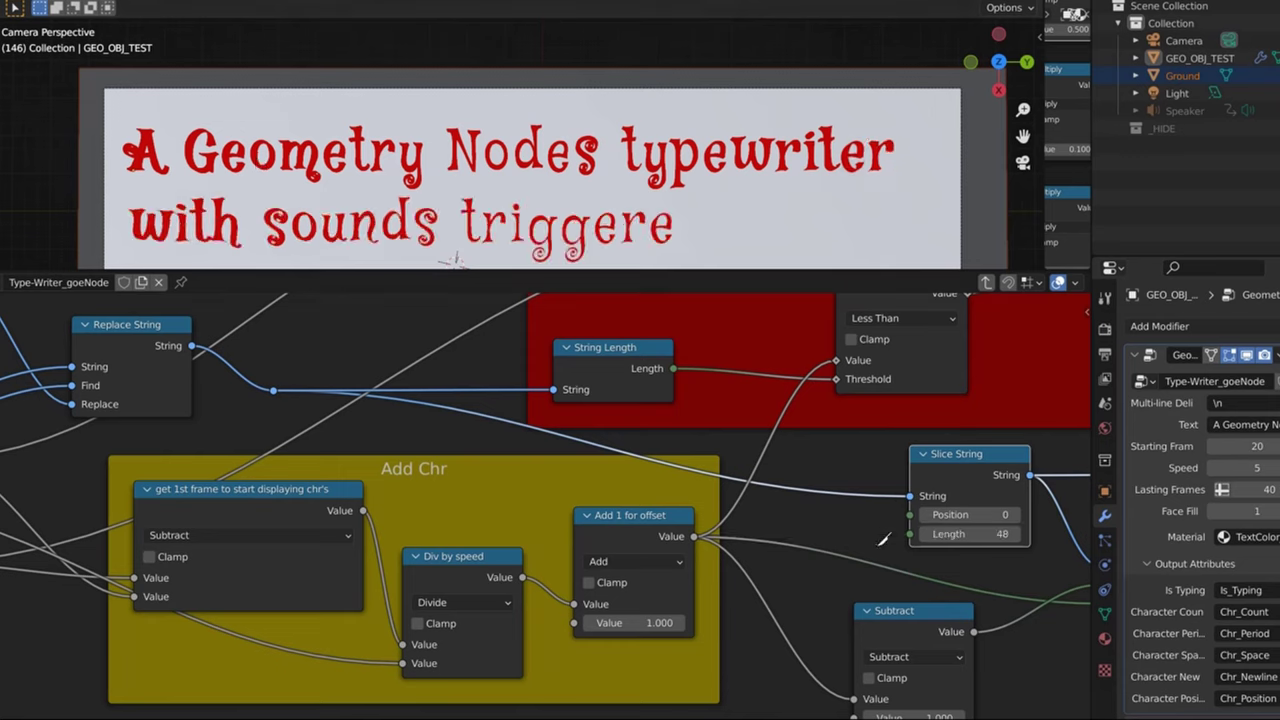
pyautogui.click(955, 534)
pyautogui.write('0')
pyautogui.press('Return')
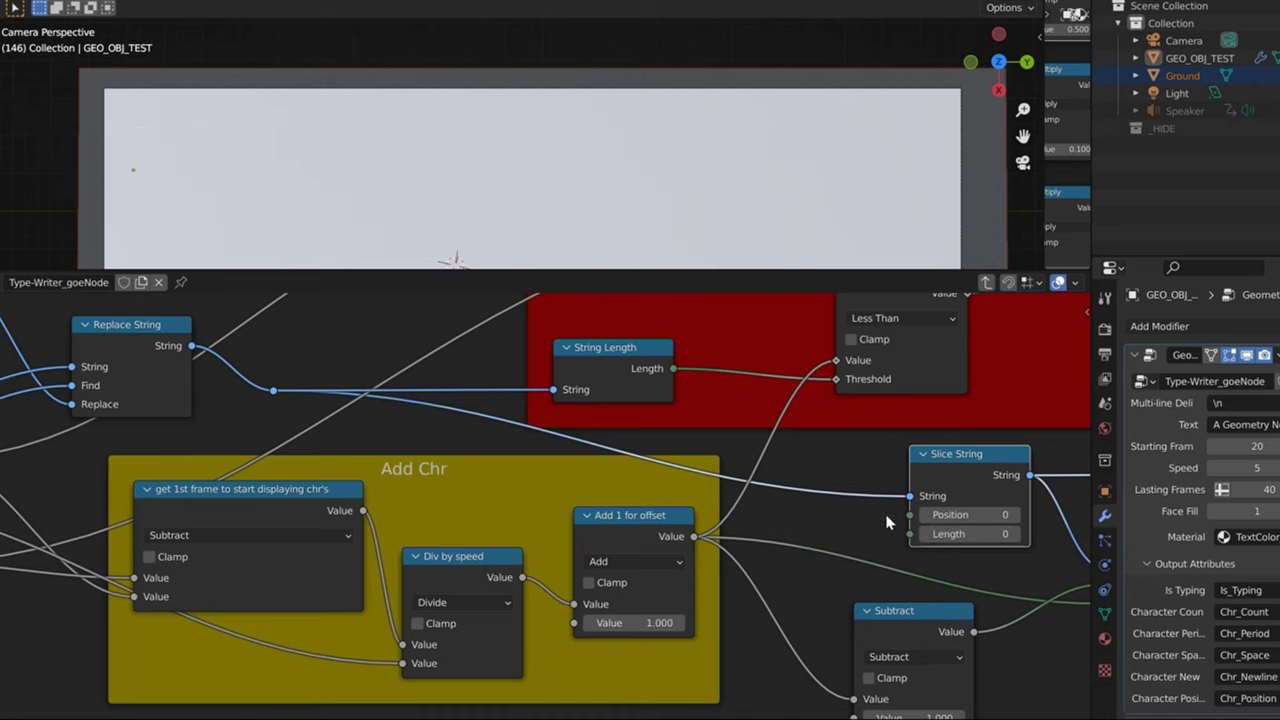
# Step: Raise the first Slice String node's Length one character at a time to 7, and reconnect the Add 1 for offset output to it
pyautogui.click(1013, 535)
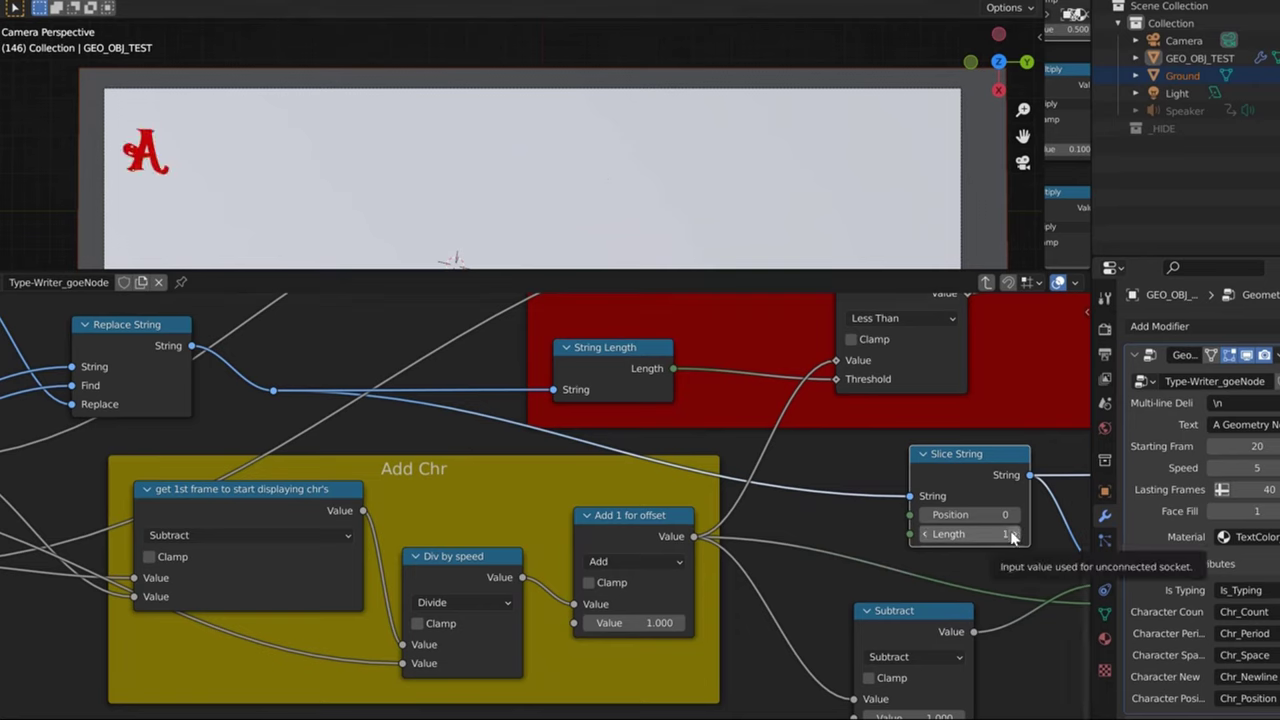
pyautogui.click(1013, 535)
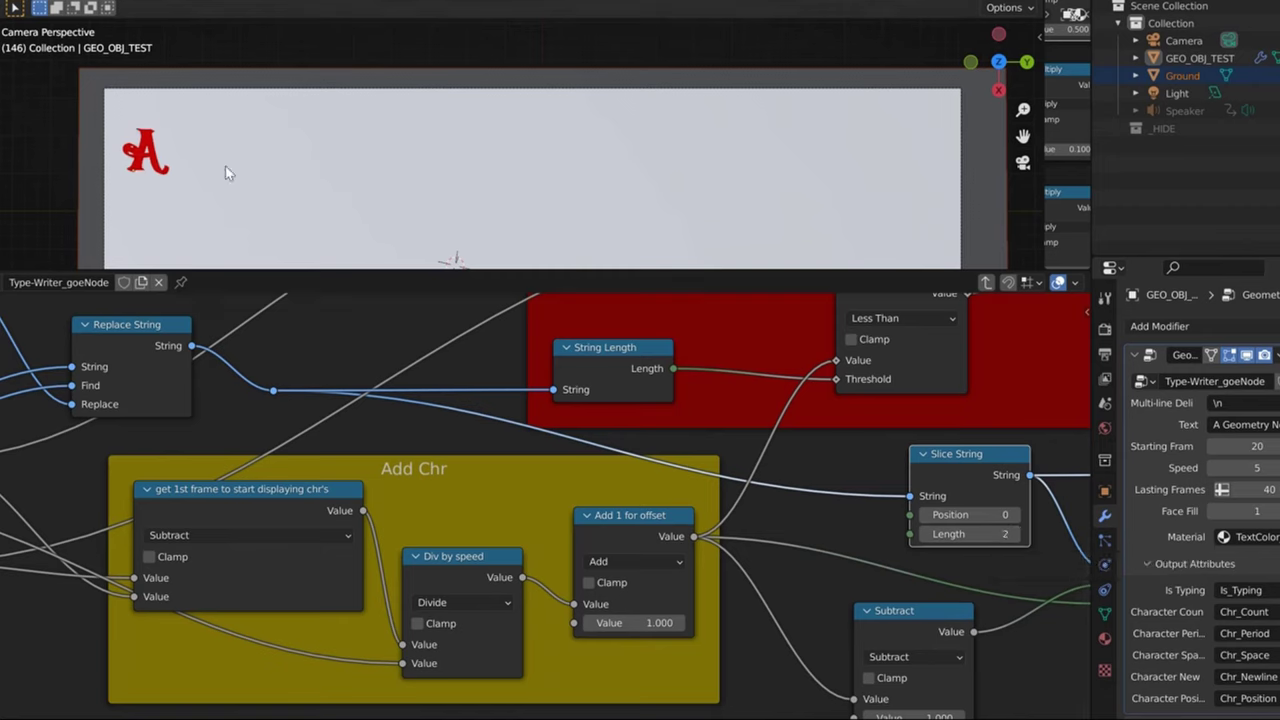
pyautogui.click(1015, 536)
pyautogui.click(1015, 536)
pyautogui.click(1015, 536)
pyautogui.click(1015, 536)
pyautogui.click(1015, 536)
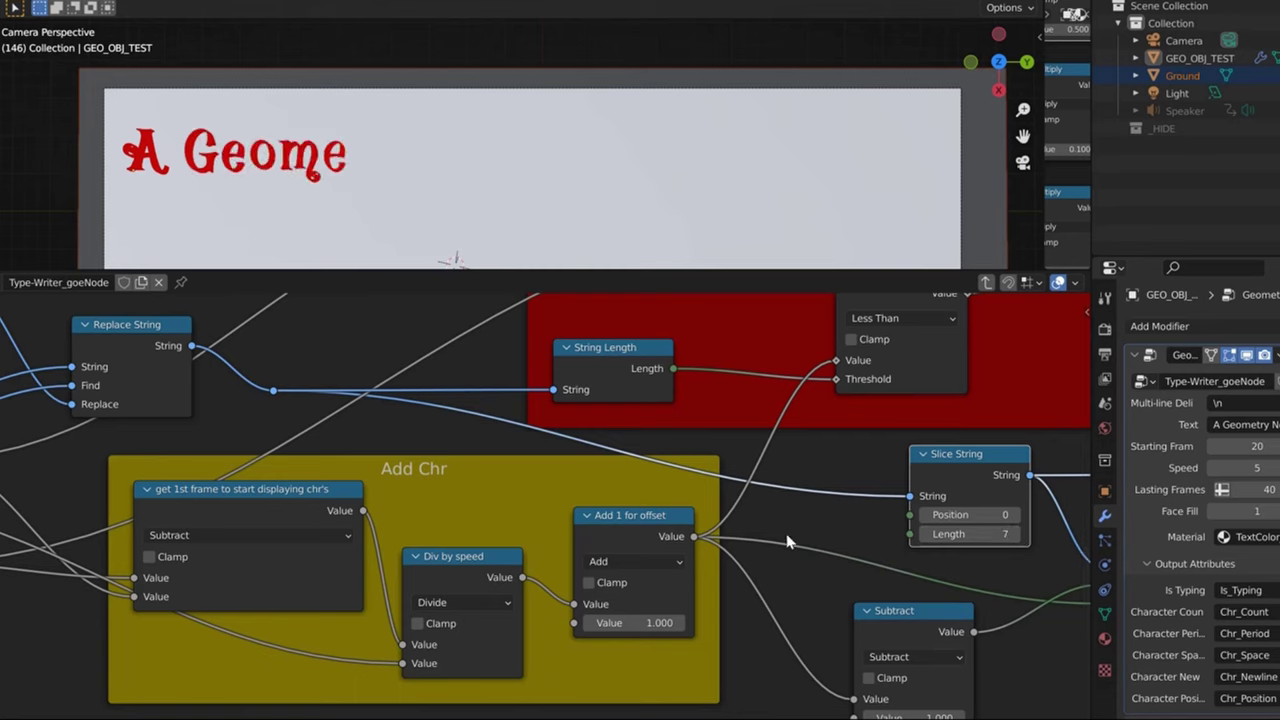
pyautogui.moveTo(693, 536); pyautogui.dragTo(910, 534)
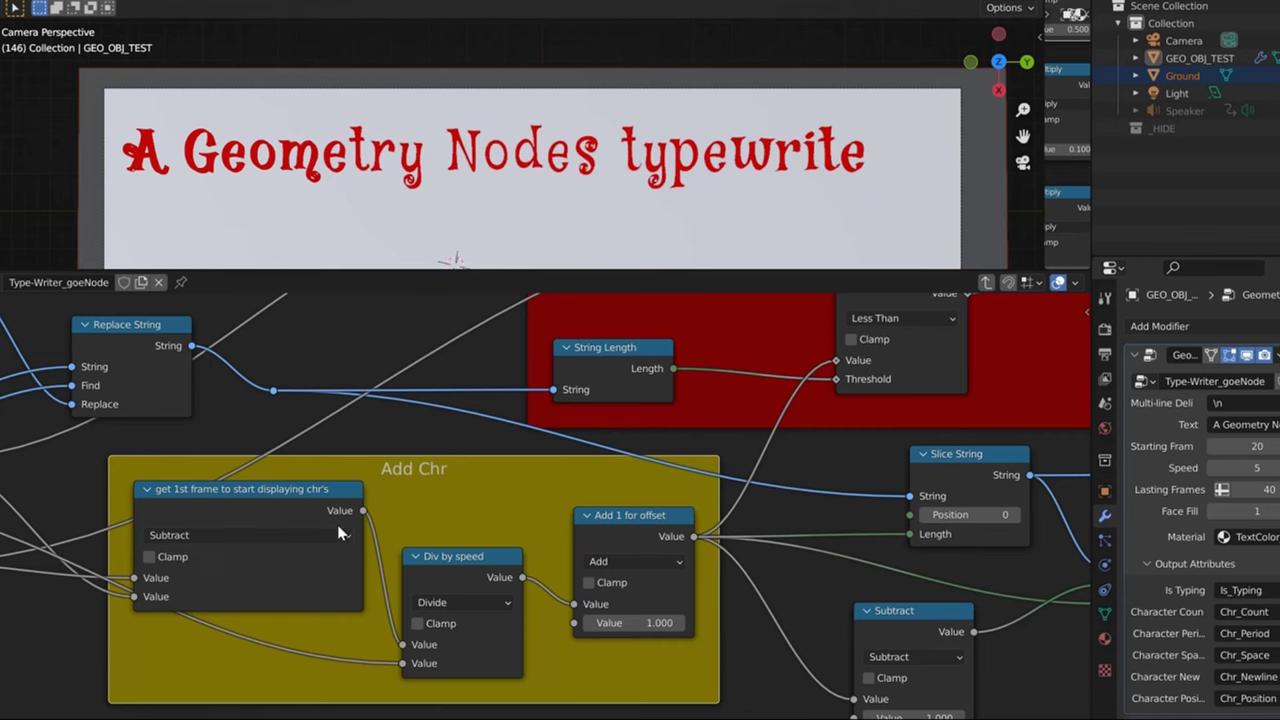
# Step: Move the "get 1st frame to start displaying chr's" node slightly down and right within the Add Chr frame
pyautogui.scroll(-1, 352, 524)
pyautogui.scroll(-2, 352, 524)
pyautogui.scroll(2, 306, 489)
pyautogui.moveTo(306, 489); pyautogui.dragTo(498, 465, button='middle')
pyautogui.scroll(2, 498, 465)
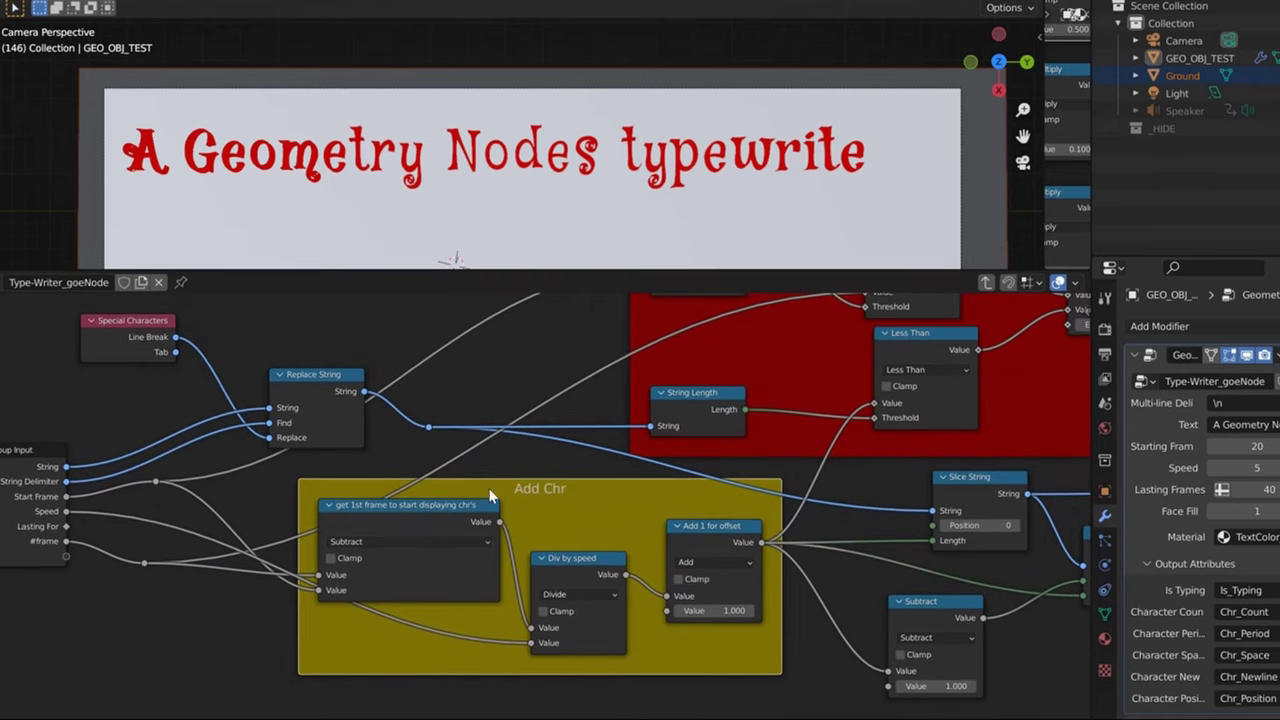
pyautogui.moveTo(387, 506)
pyautogui.mouseDown()
pyautogui.moveTo(372, 489)
pyautogui.moveTo(399, 494)
pyautogui.moveTo(400, 512)
pyautogui.mouseUp()
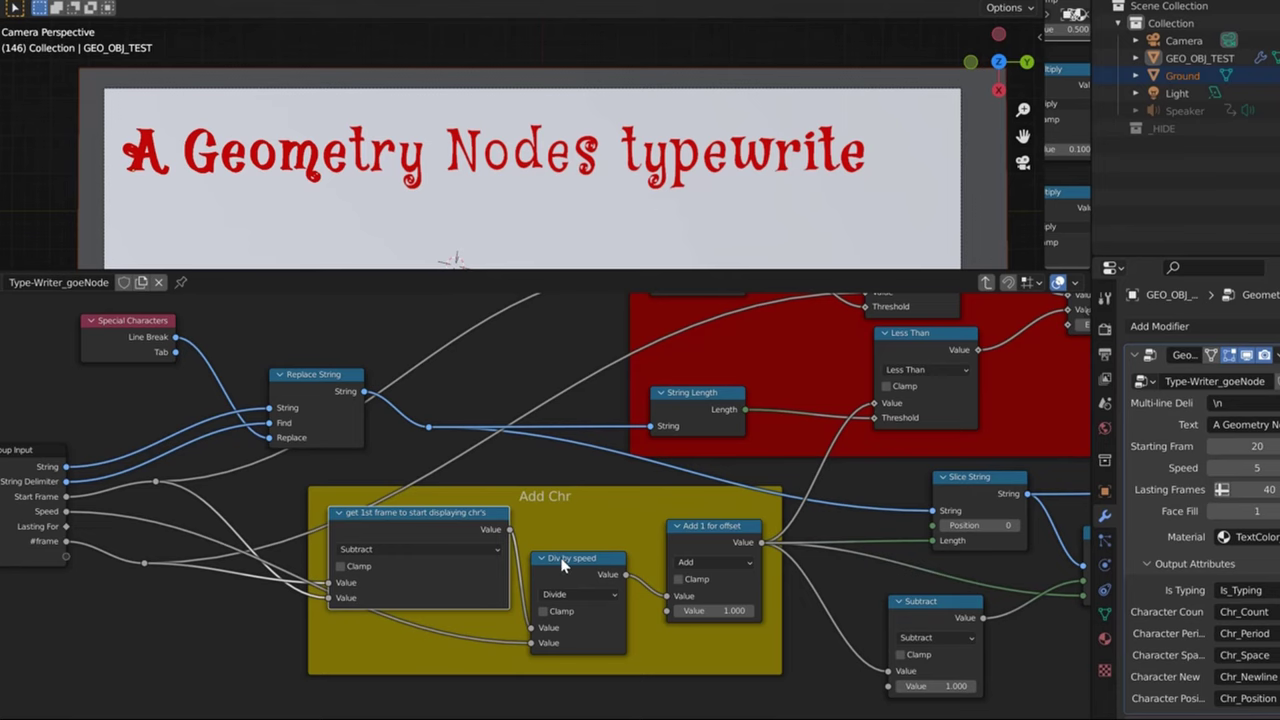
pyautogui.moveTo(608, 519)
pyautogui.mouseDown(button='middle')
pyautogui.moveTo(579, 518)
pyautogui.moveTo(612, 520)
pyautogui.mouseUp(button='middle')
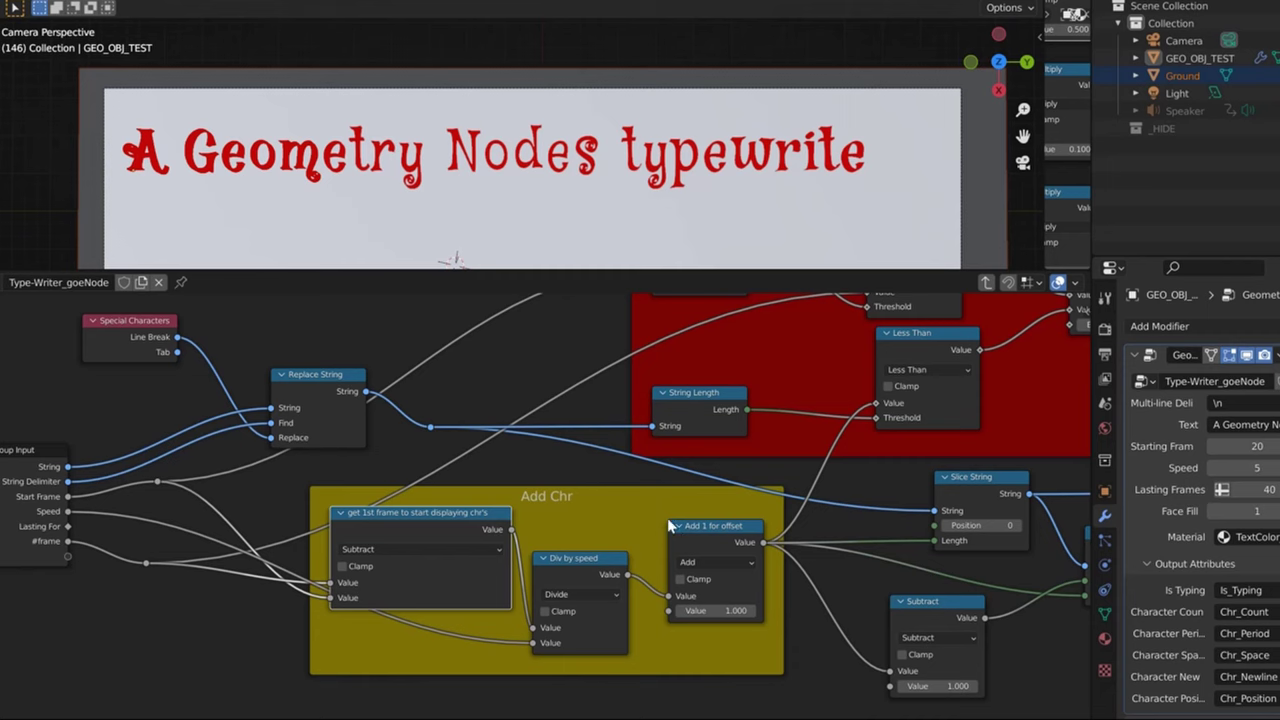
# Step: Add a Value to String node just below the second Slice String node
pyautogui.scroll(-3, 655, 508)
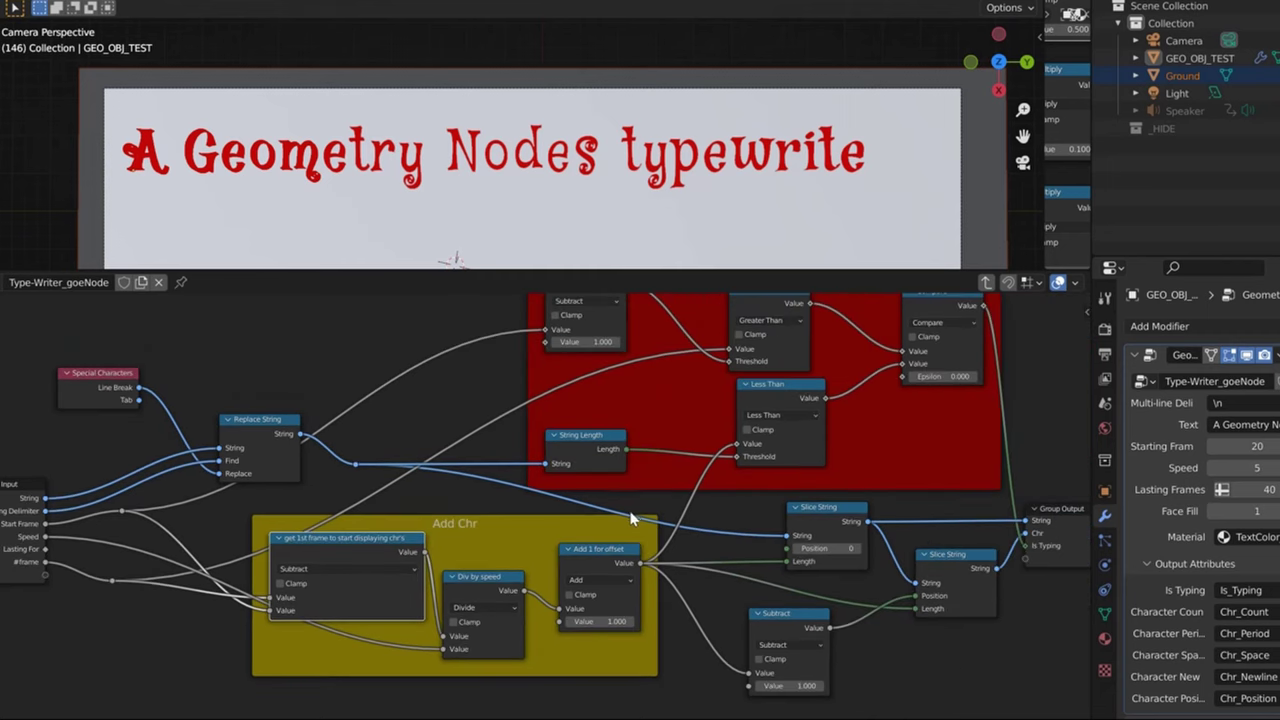
pyautogui.scroll(-1, 630, 517)
pyautogui.moveTo(634, 500); pyautogui.dragTo(655, 506, button='middle')
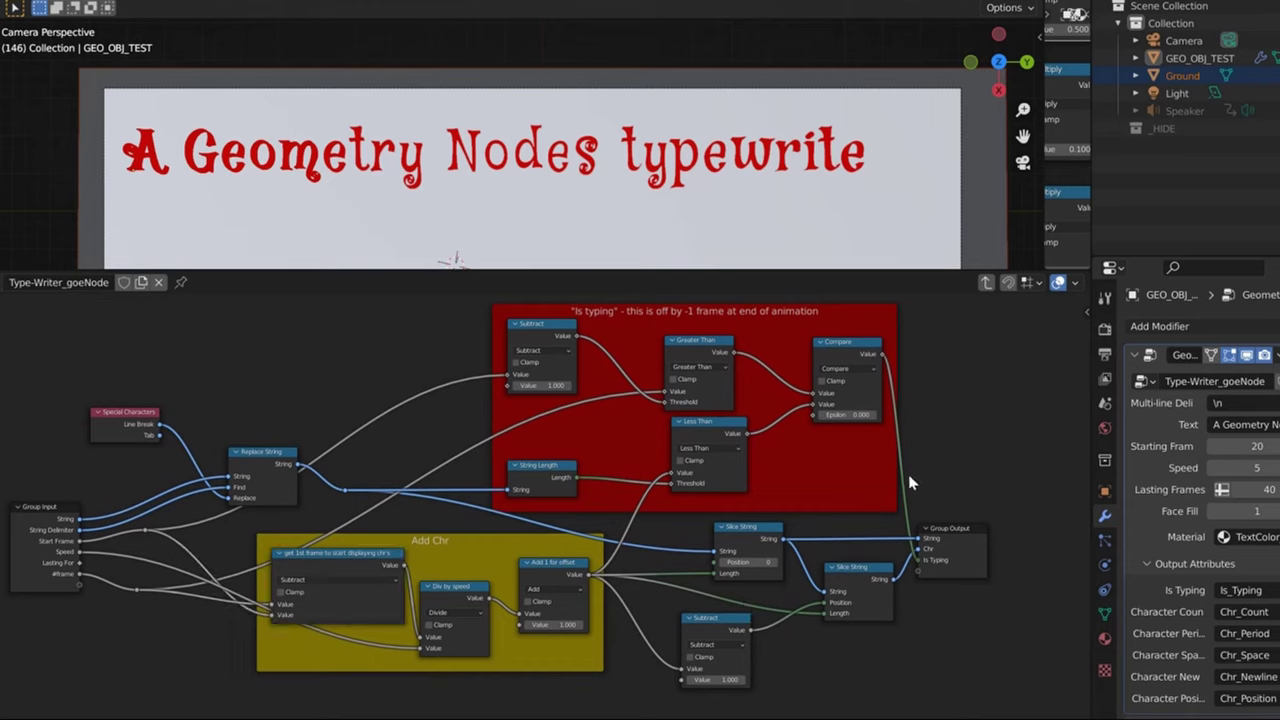
pyautogui.rightClick(920, 368)
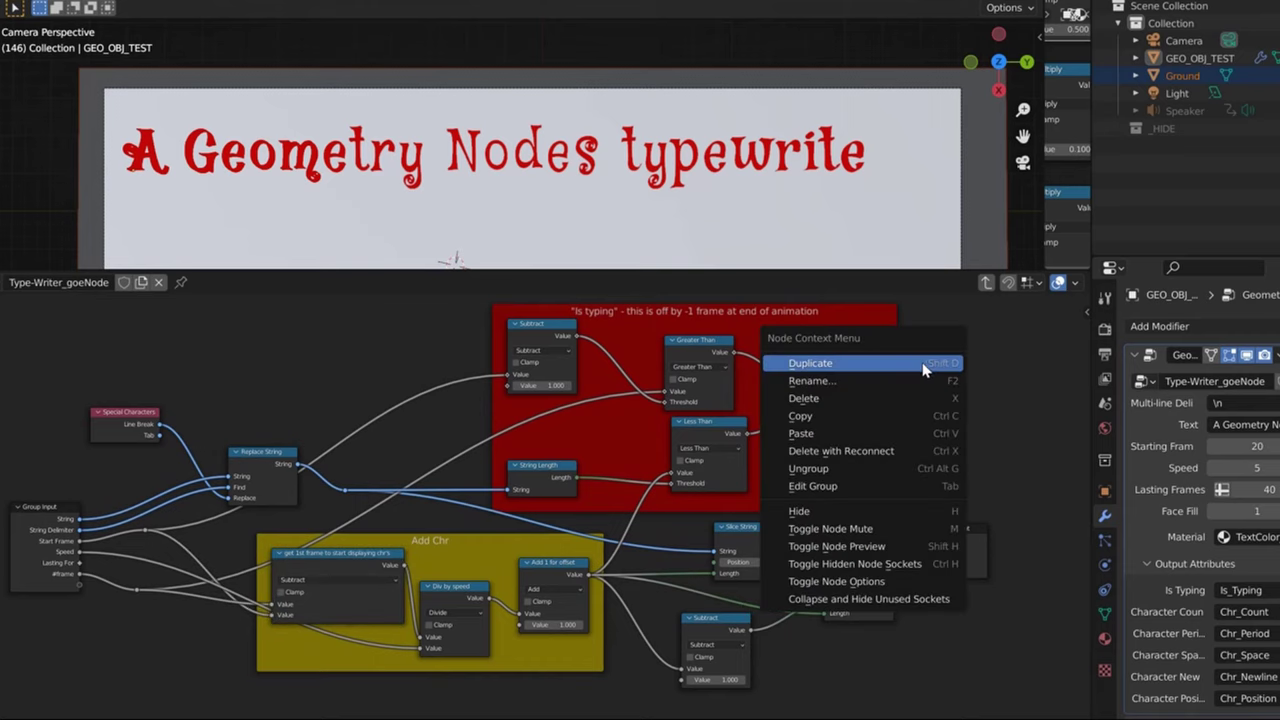
pyautogui.press('Escape')
pyautogui.hotkey('shift', 'a')
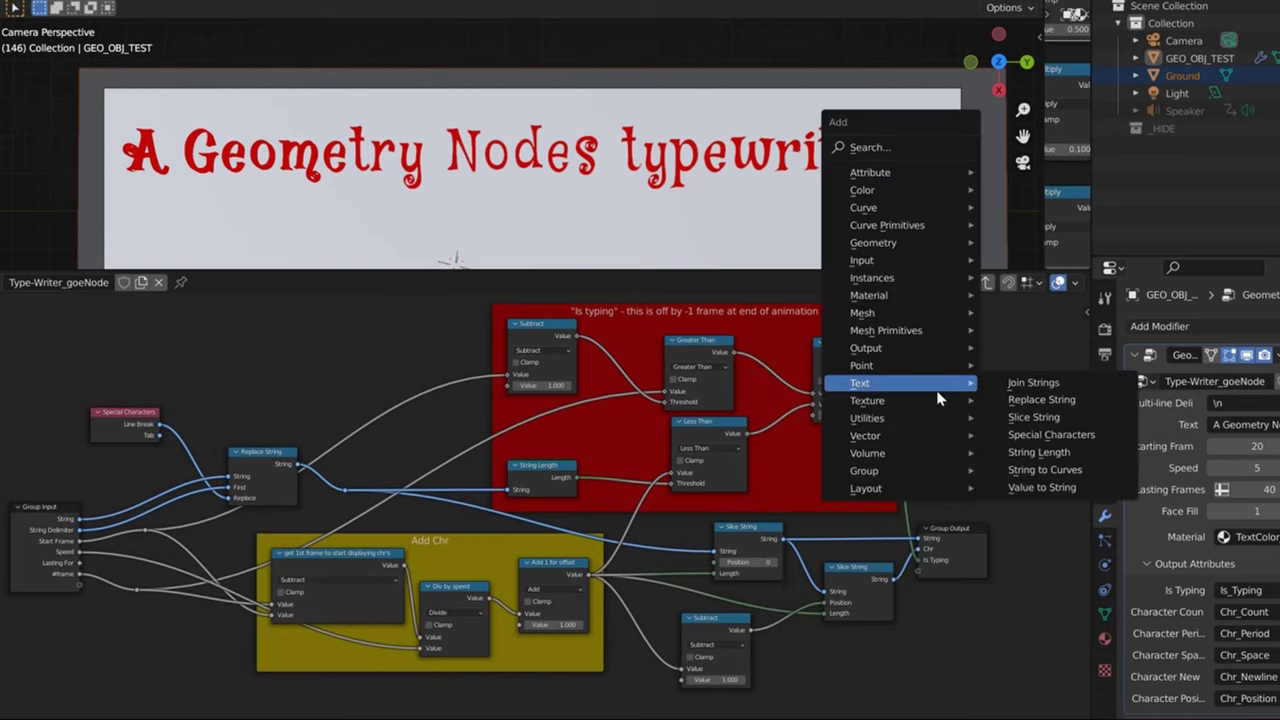
pyautogui.click(1015, 487)
pyautogui.click(837, 660)
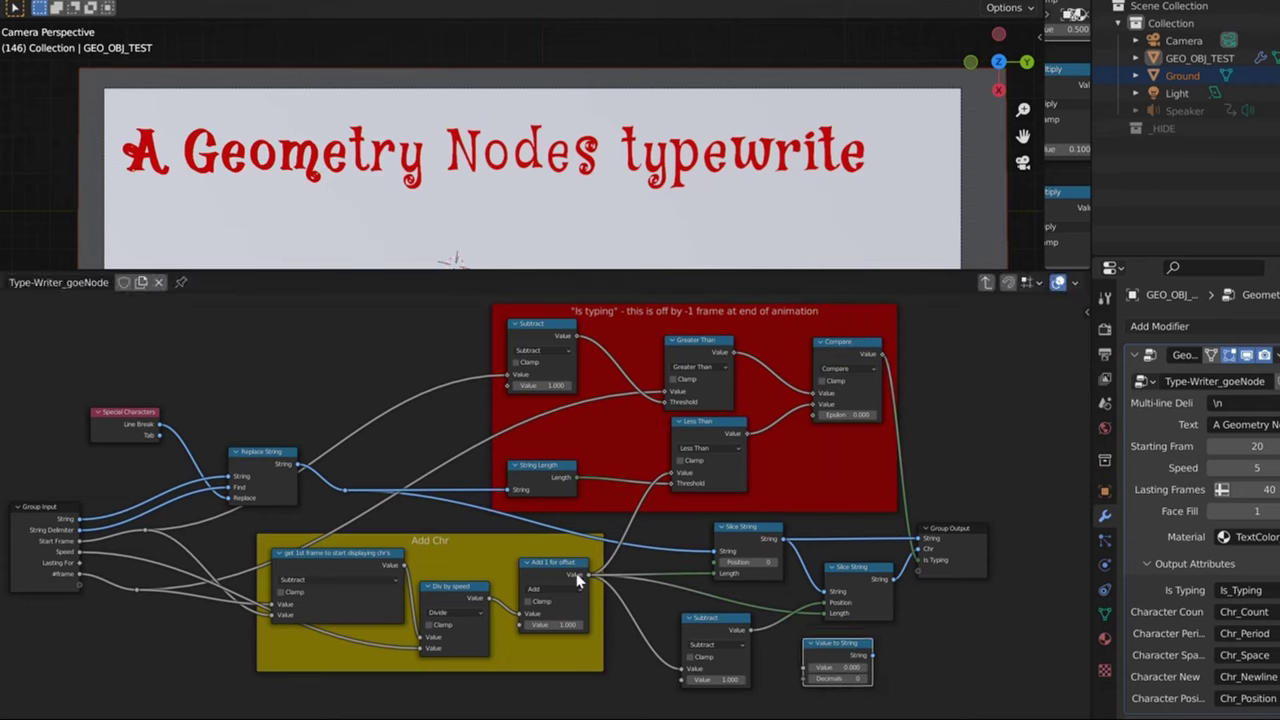
# Step: Route the Add 1 for offset value through Value to String into the Group Output's String input, and play the animation
pyautogui.moveTo(588, 573); pyautogui.dragTo(797, 668)
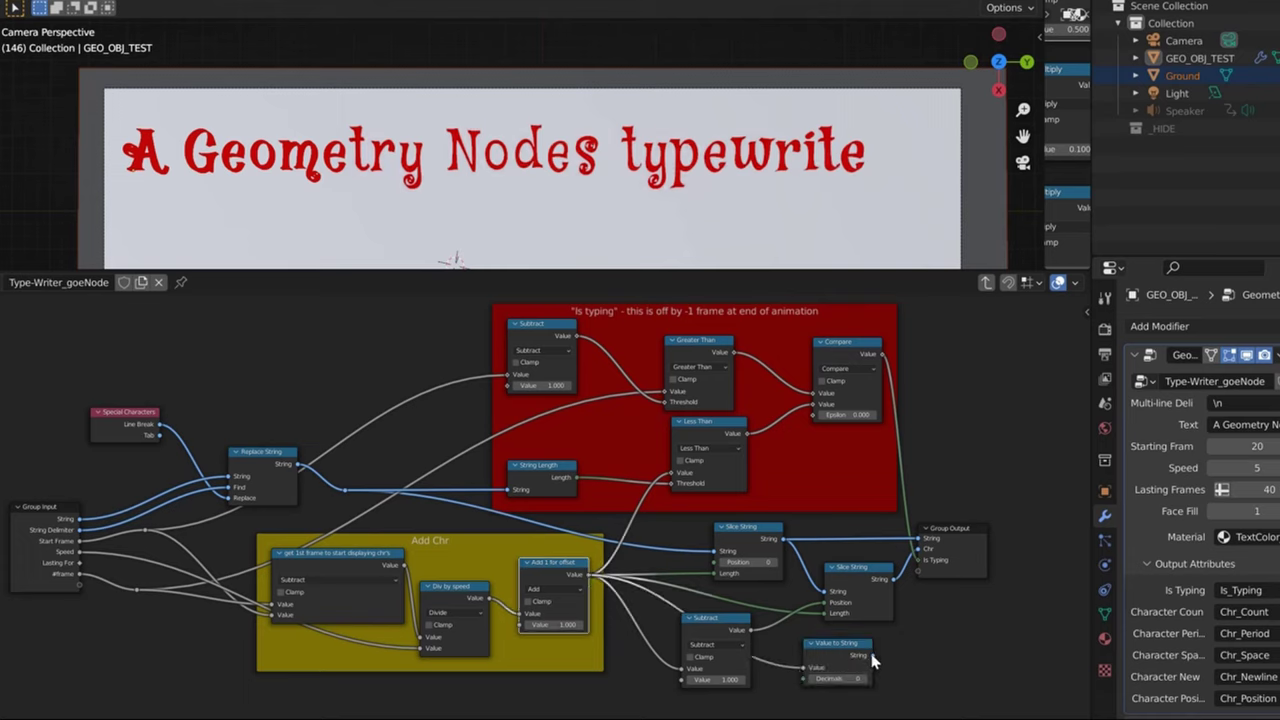
pyautogui.moveTo(871, 656); pyautogui.dragTo(918, 548)
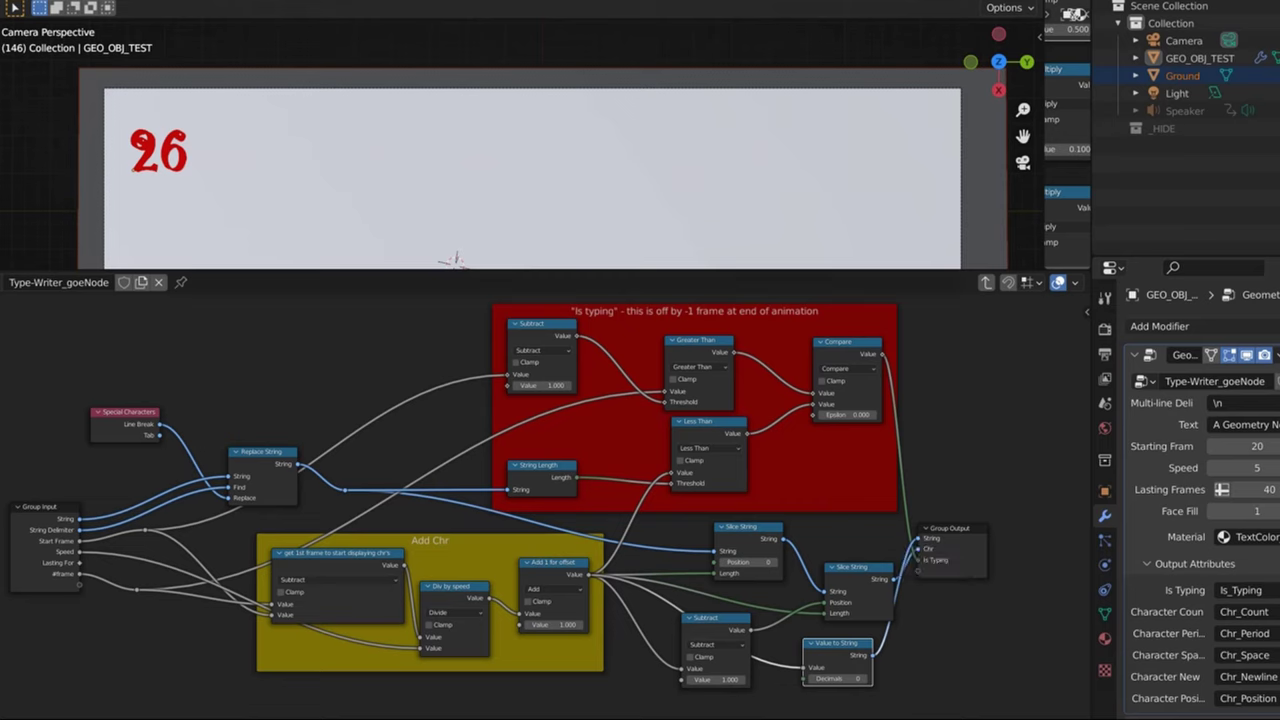
pyautogui.press('space')
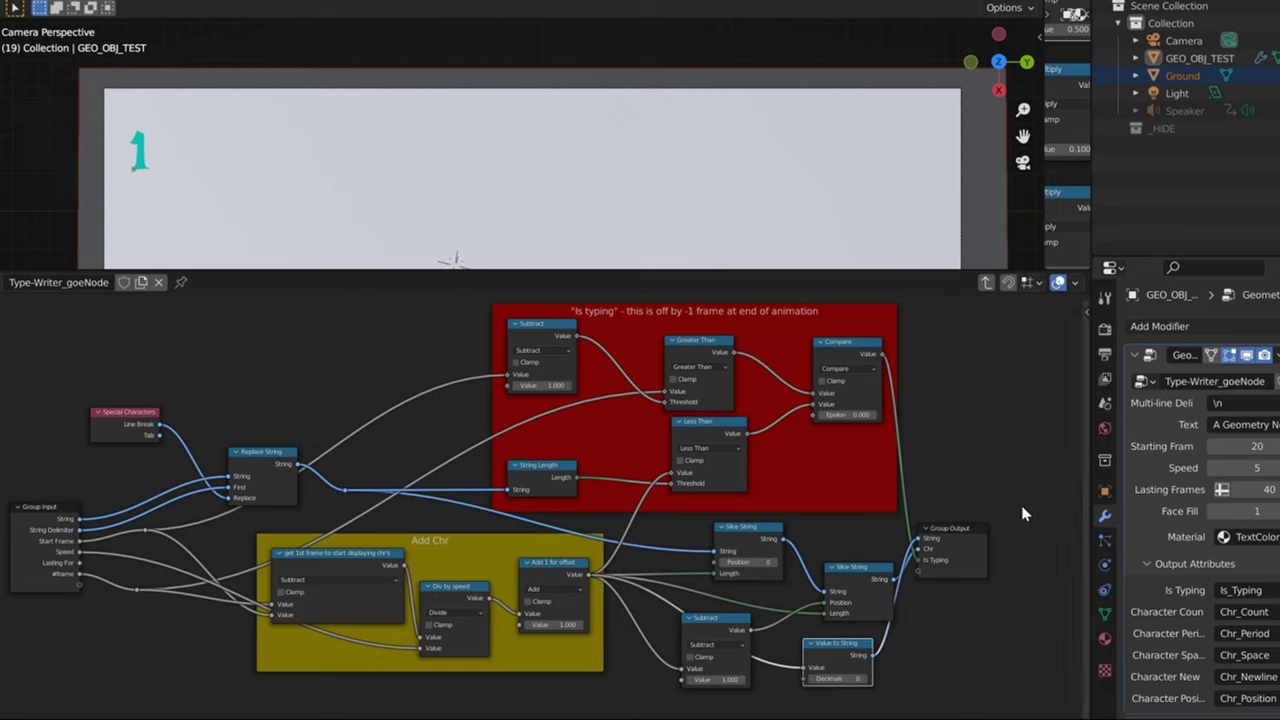
# Step: Set the Value to String node's Decimals to 2 and advance the animation to frame 20
pyautogui.click(863, 679)
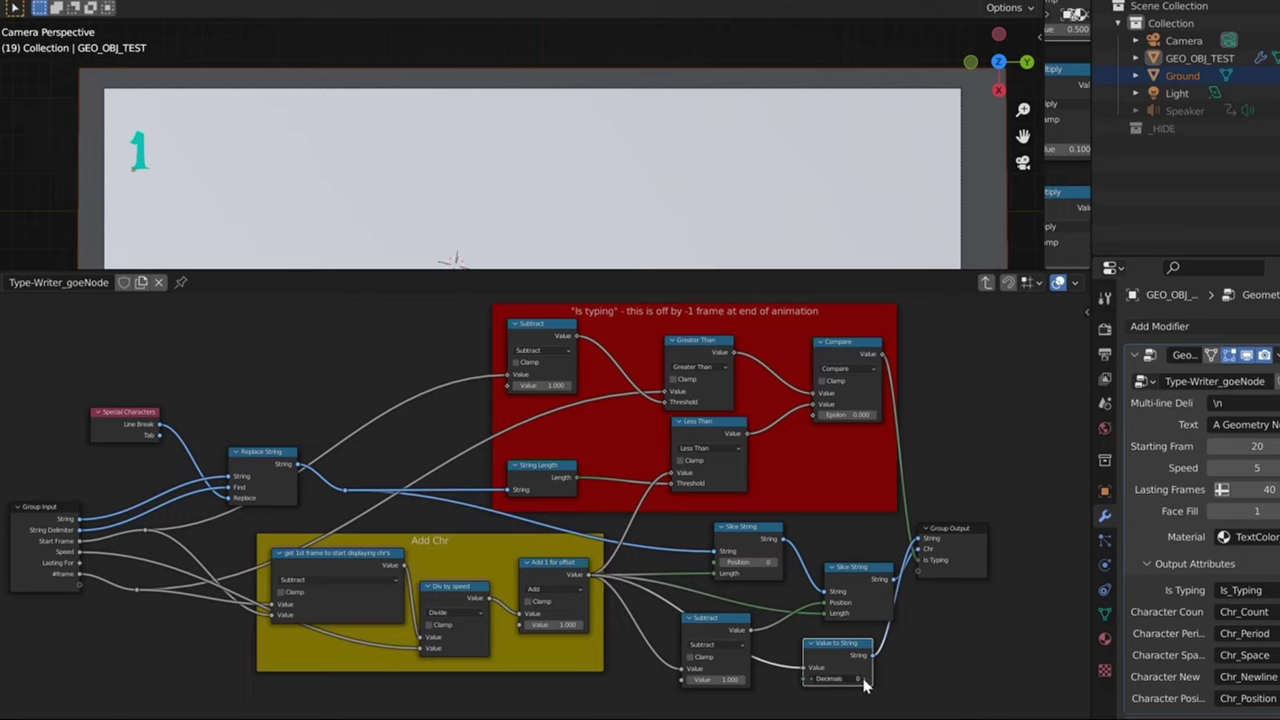
pyautogui.click(863, 679)
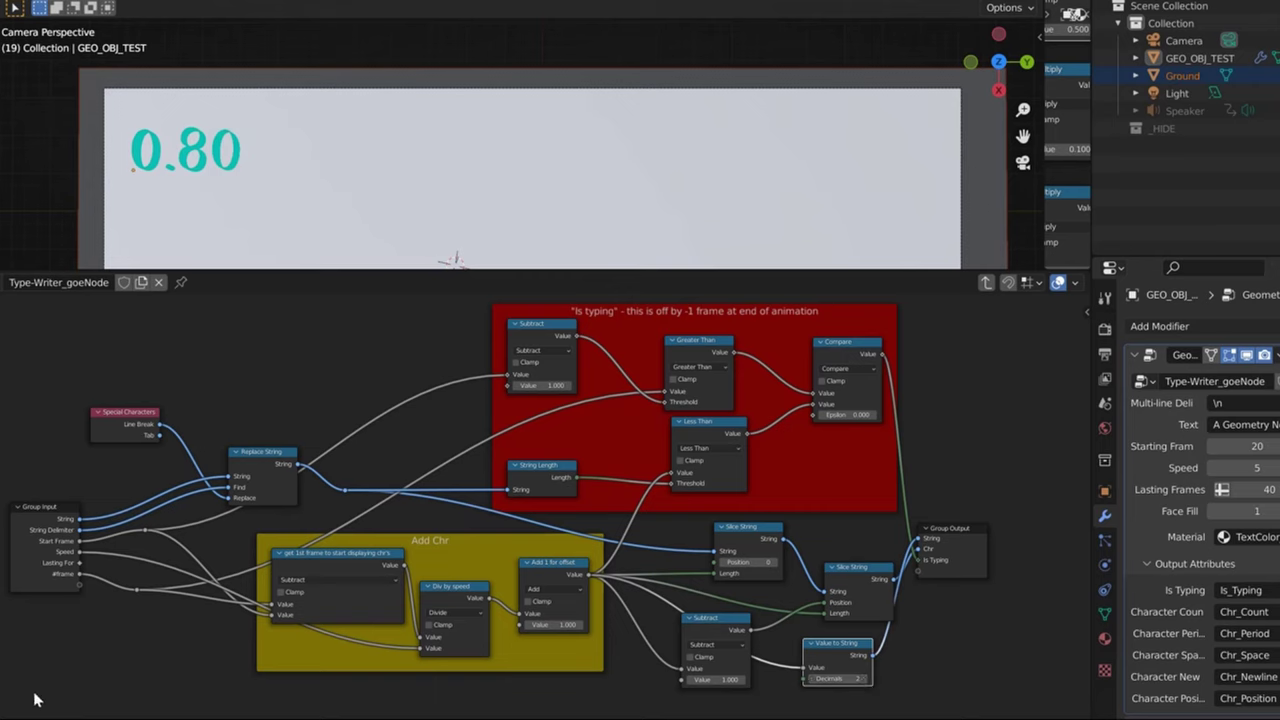
pyautogui.press('Right')
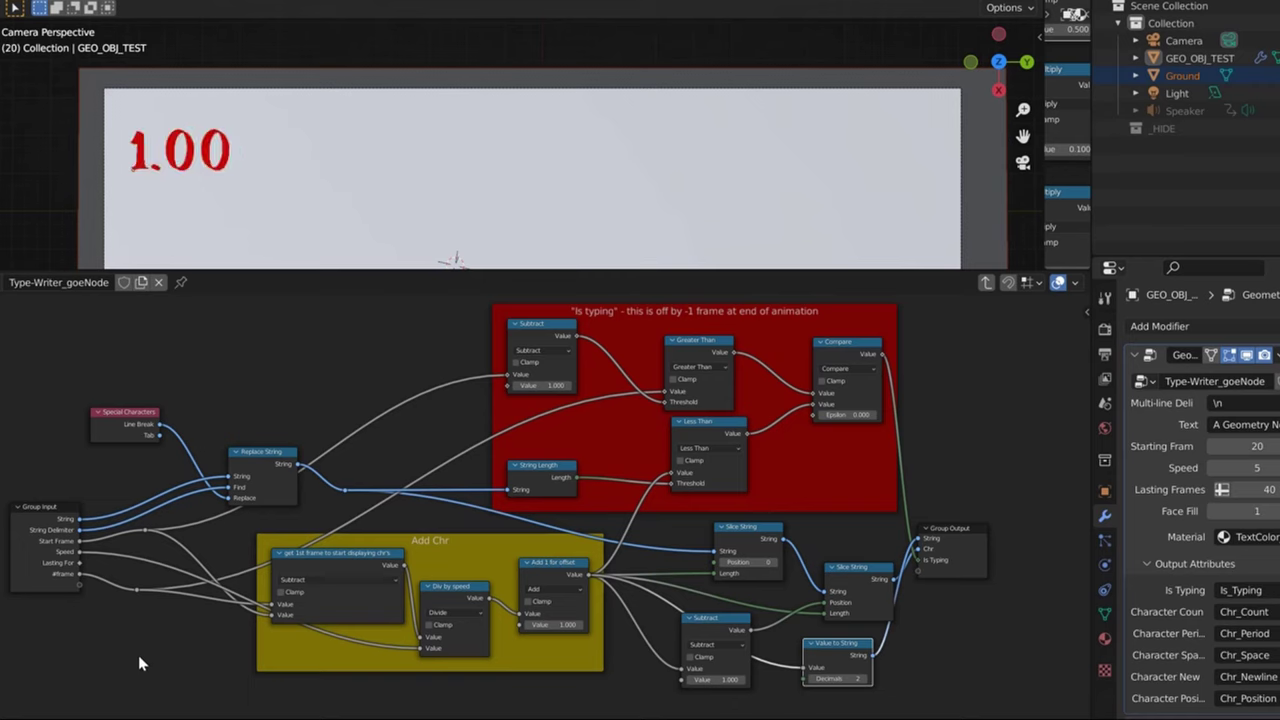
# Step: Nudge the Add Chr frame slightly down and the first Slice String node slightly to the right
pyautogui.moveTo(437, 539); pyautogui.dragTo(440, 543)
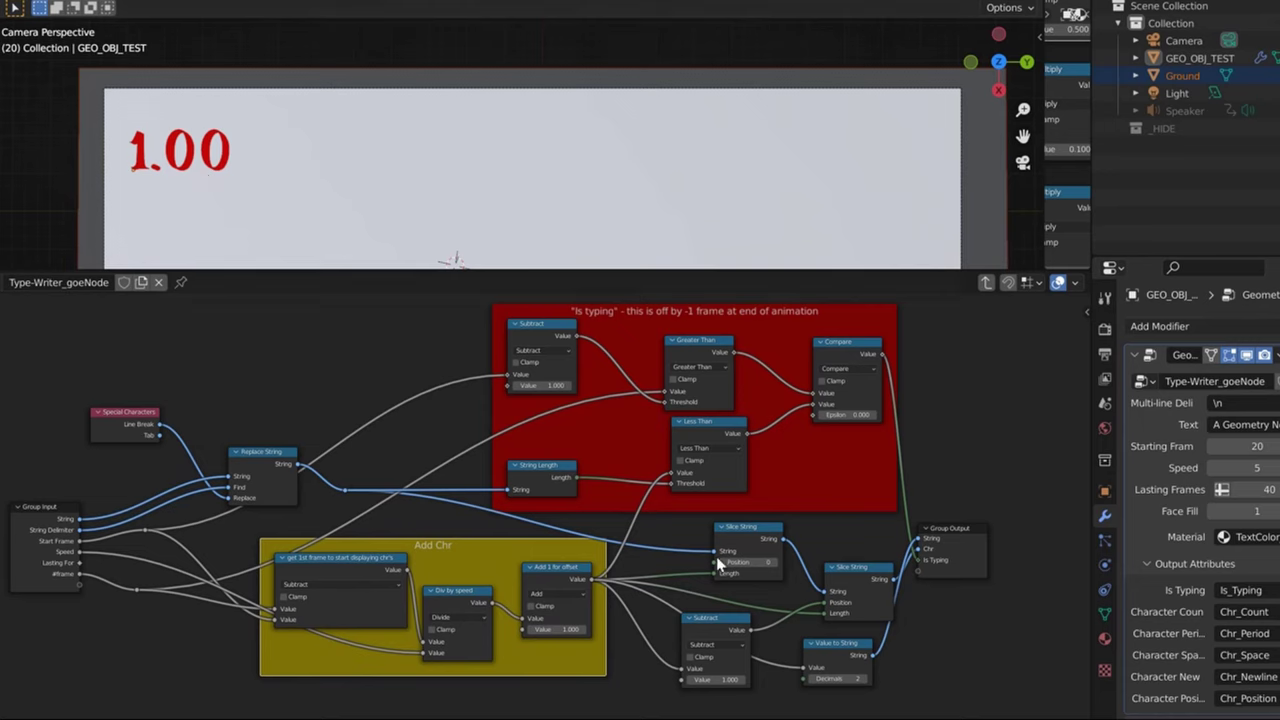
pyautogui.moveTo(743, 537); pyautogui.dragTo(752, 540)
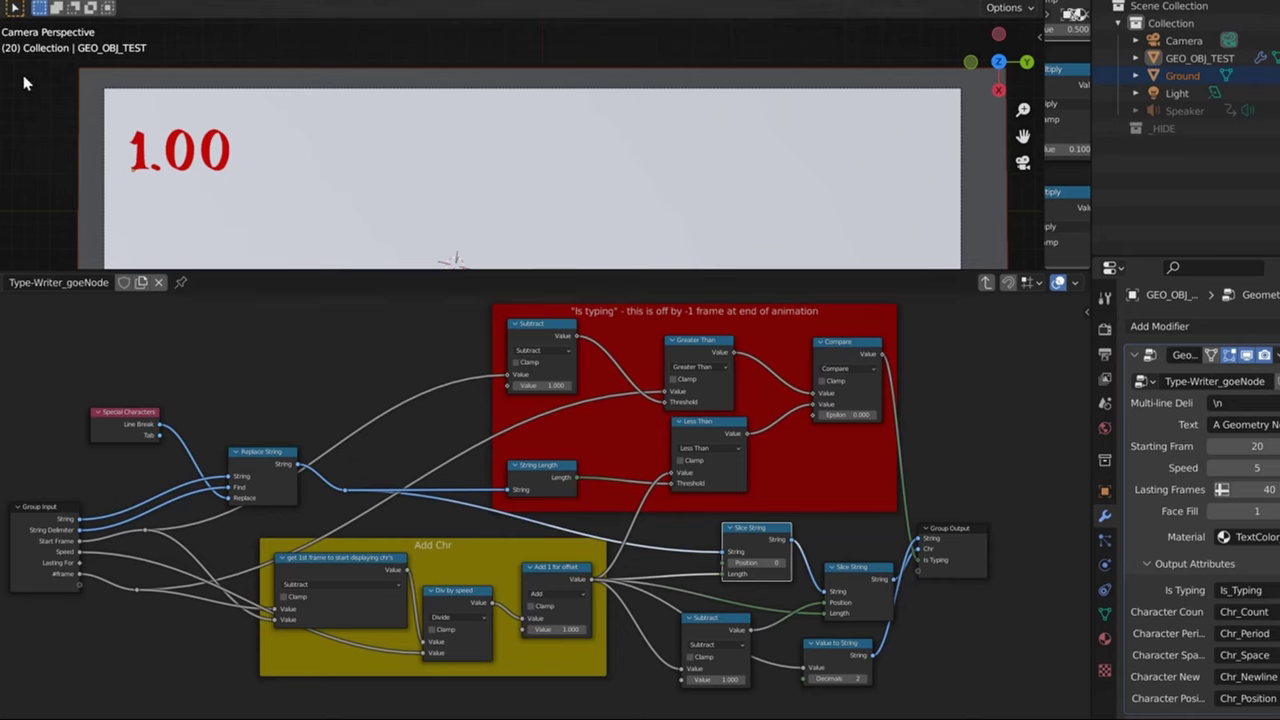
# Step: Step the animation forward one frame at a time to frame 30 to examine the displayed counter value
pyautogui.press('Right')
pyautogui.press('Right')
pyautogui.press('Right')
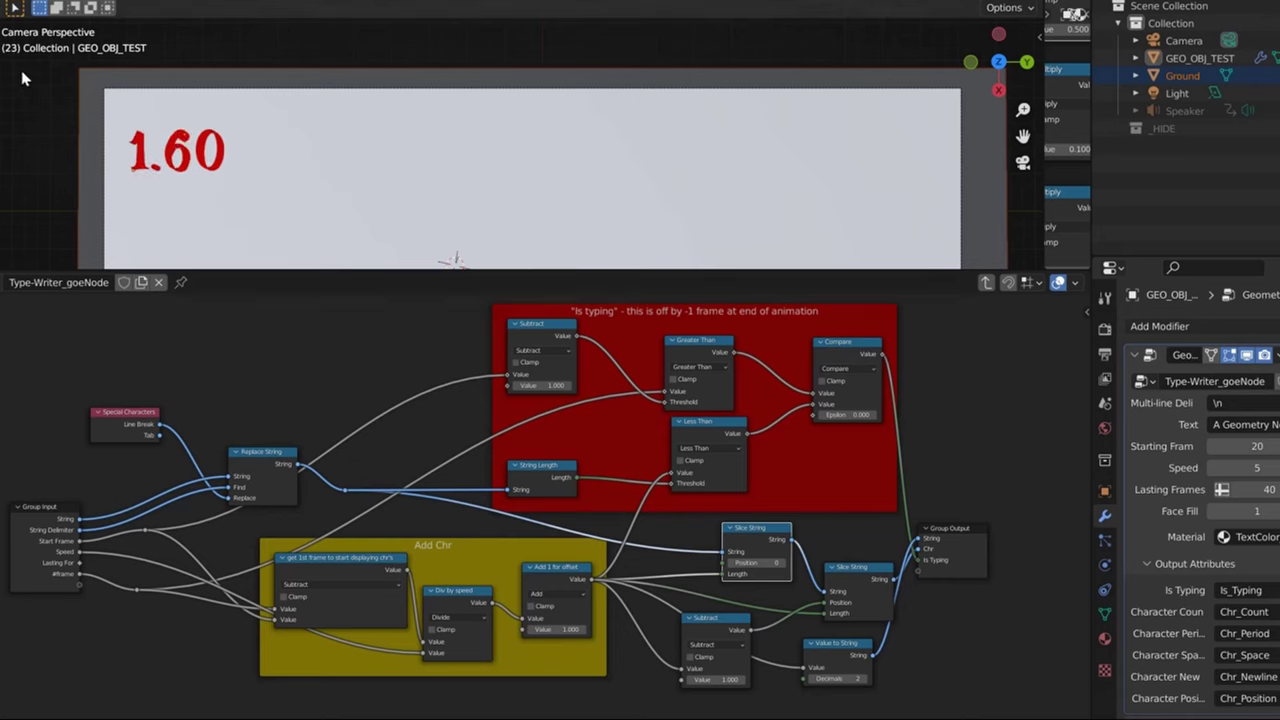
pyautogui.press('Right')
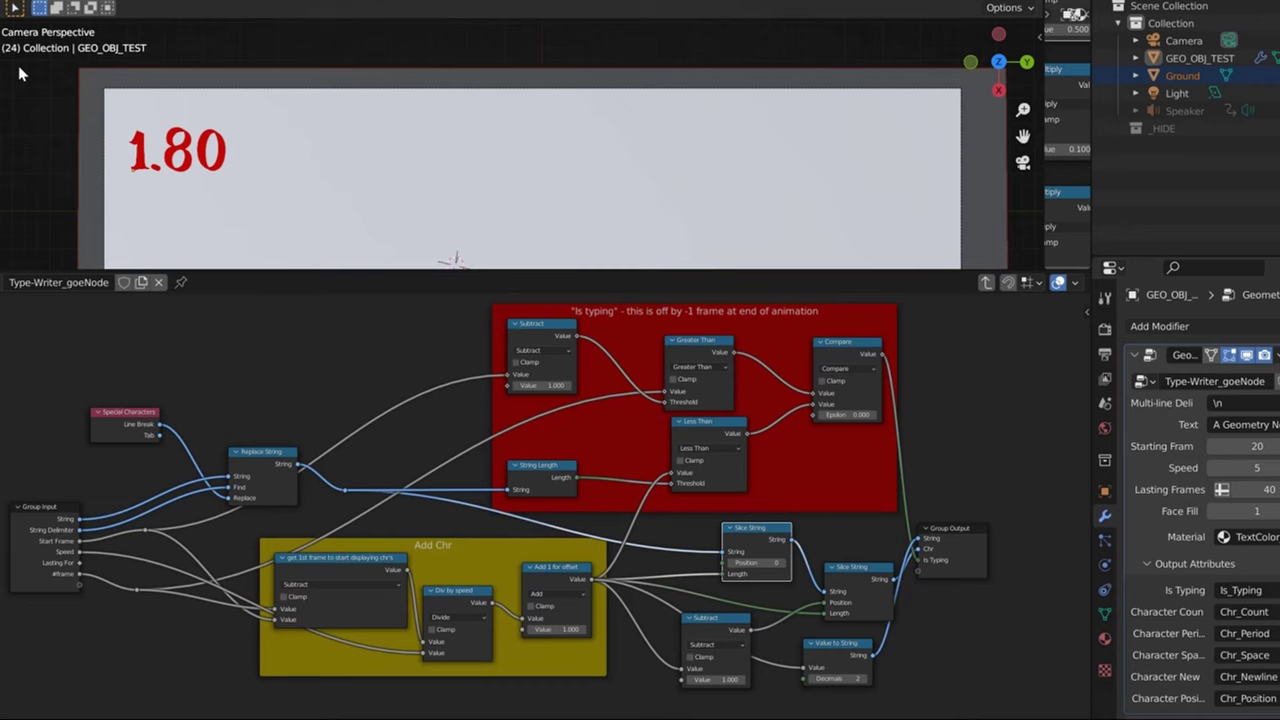
pyautogui.press('Right')
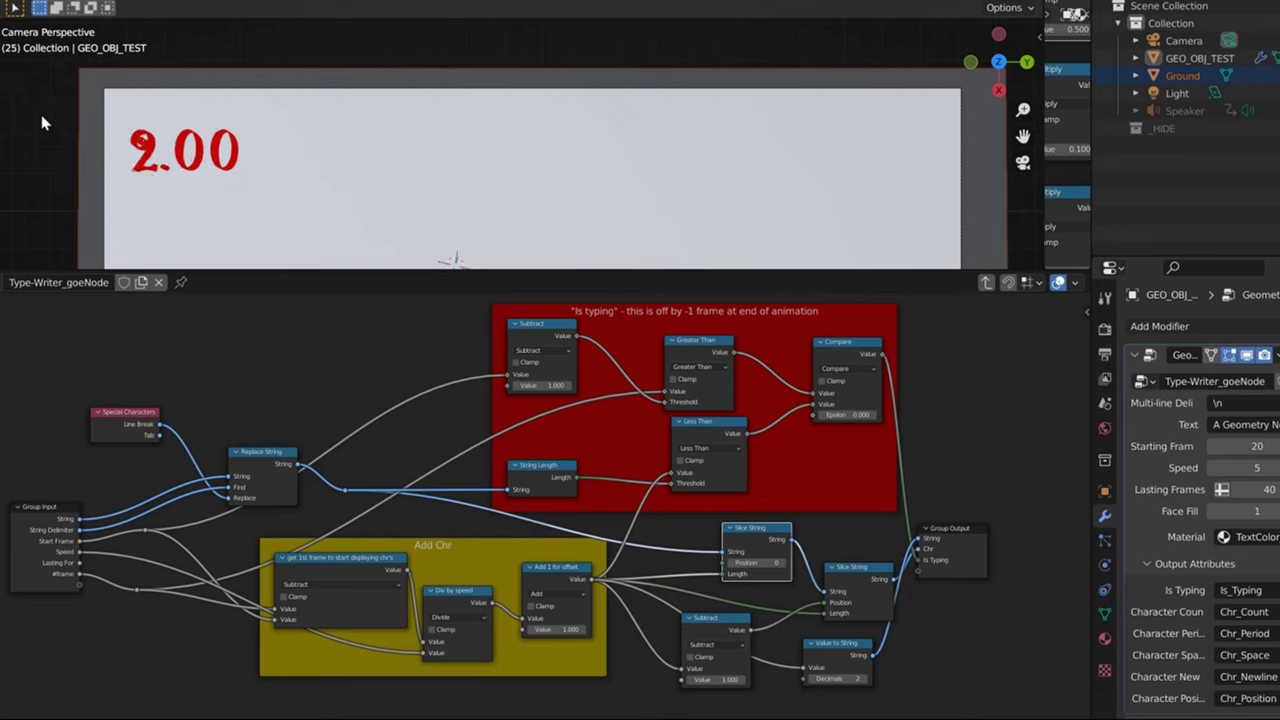
pyautogui.press('Right')
pyautogui.press('Right')
pyautogui.press('Right')
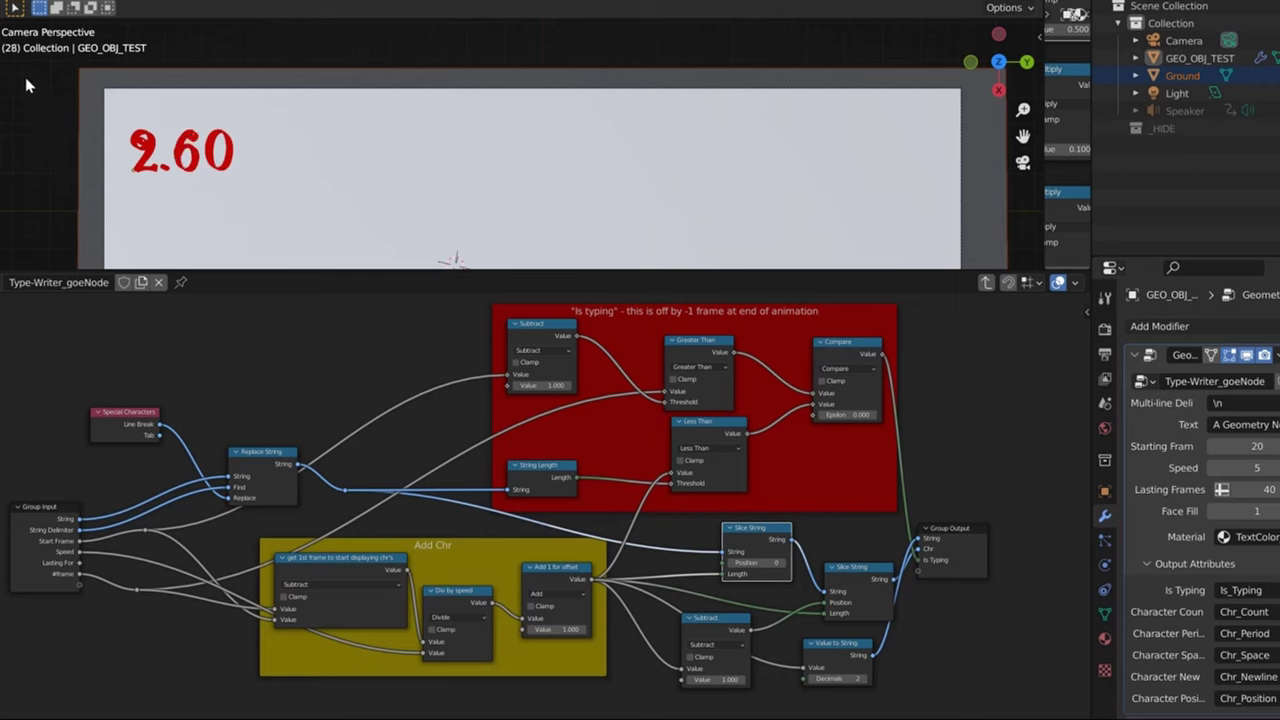
pyautogui.press('Right')
pyautogui.press('Right')
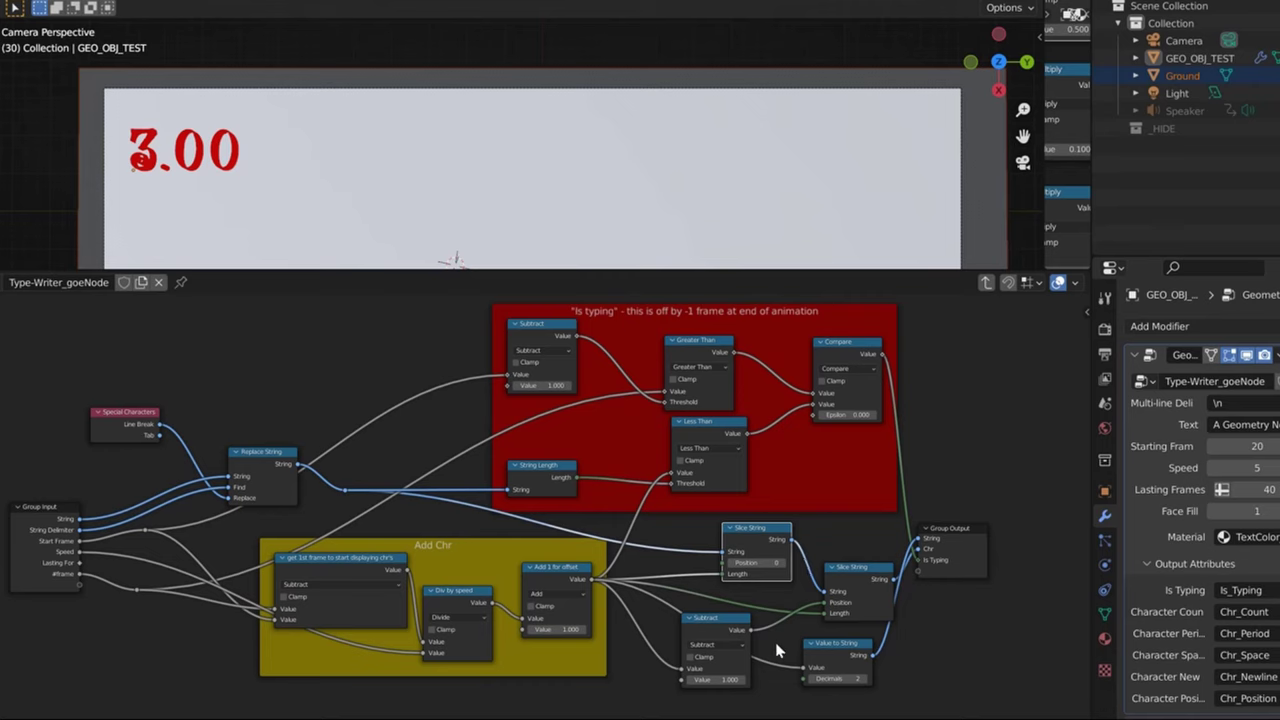
# Step: Delete the Value to String node and connect the first Slice String's output to the Group Output's String input
pyautogui.click(836, 646)
pyautogui.press('x')
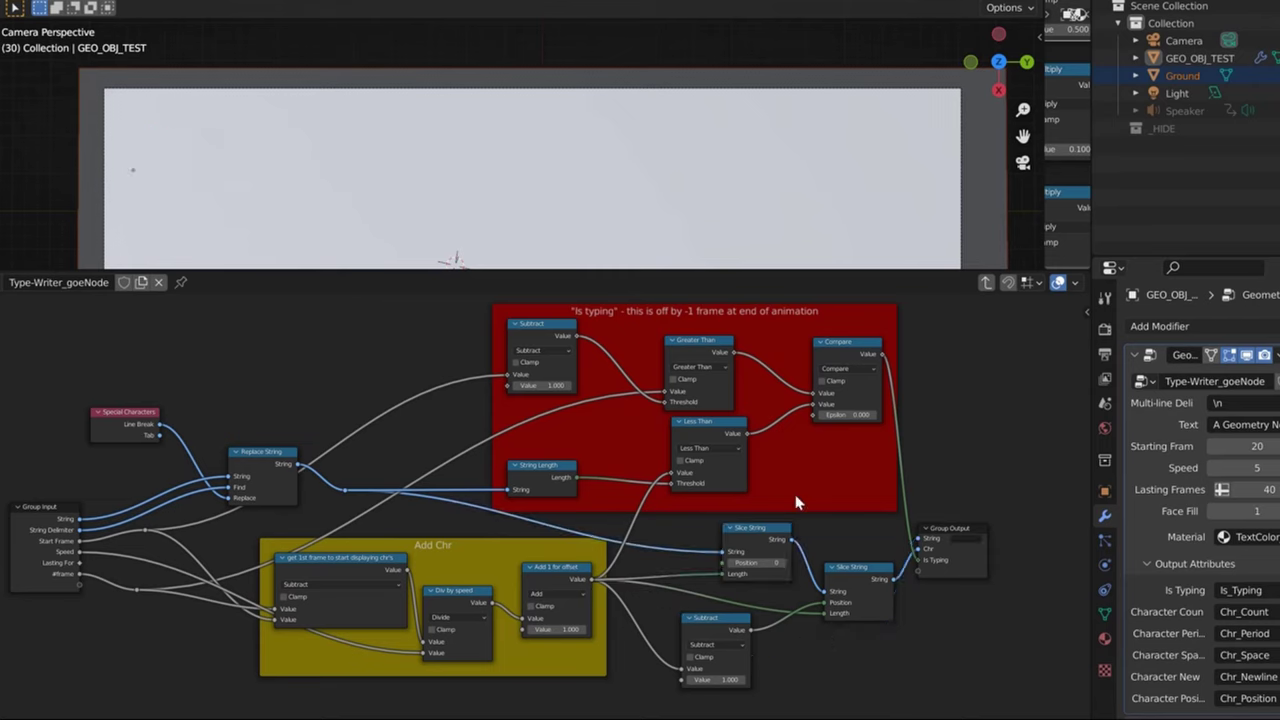
pyautogui.moveTo(790, 539); pyautogui.dragTo(919, 546)
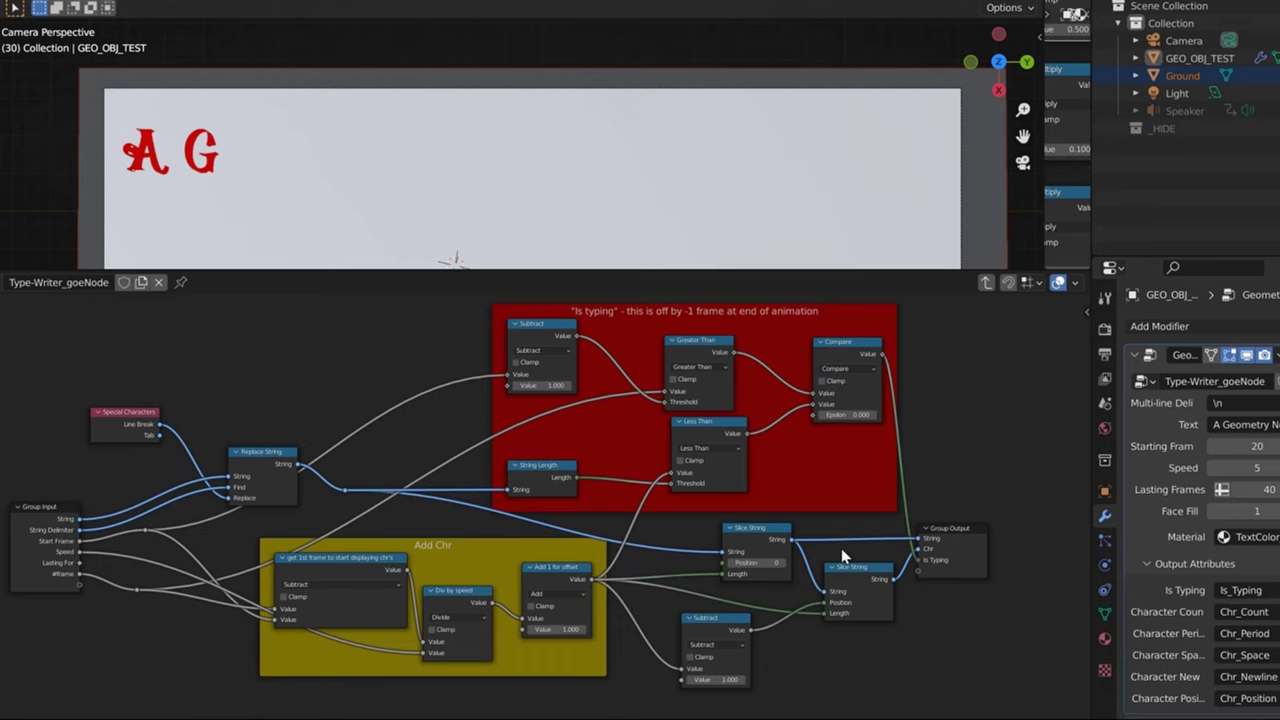
# Step: Nudge the Add 1 for offset node slightly up and right, and the second Slice String node slightly left
pyautogui.scroll(3, 841, 548)
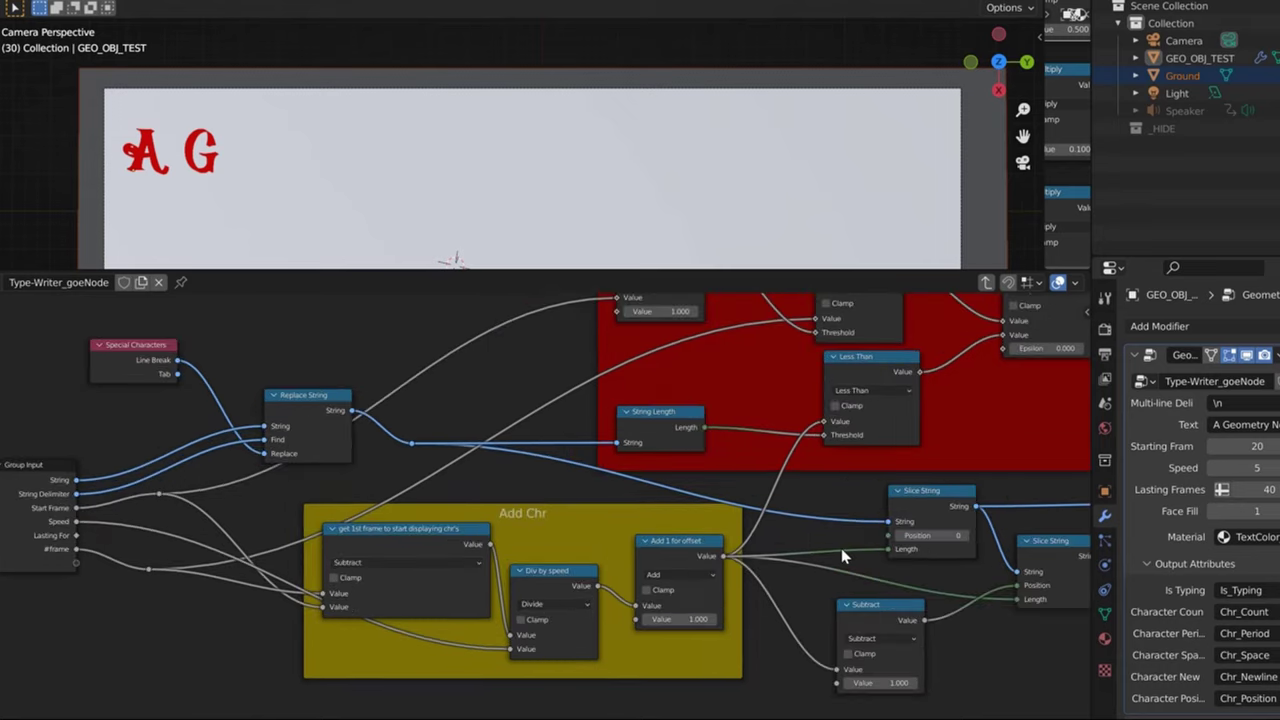
pyautogui.moveTo(989, 566); pyautogui.dragTo(634, 521, button='middle')
pyautogui.scroll(1, 629, 537)
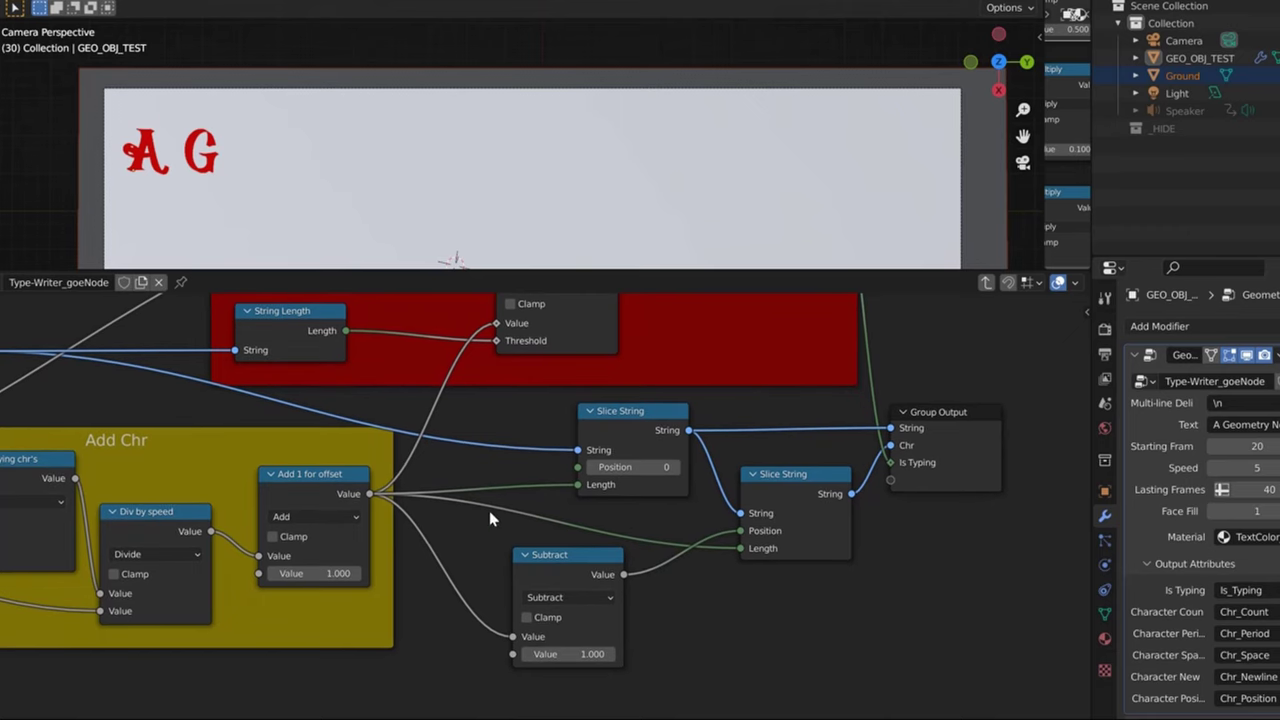
pyautogui.moveTo(351, 474); pyautogui.dragTo(354, 471)
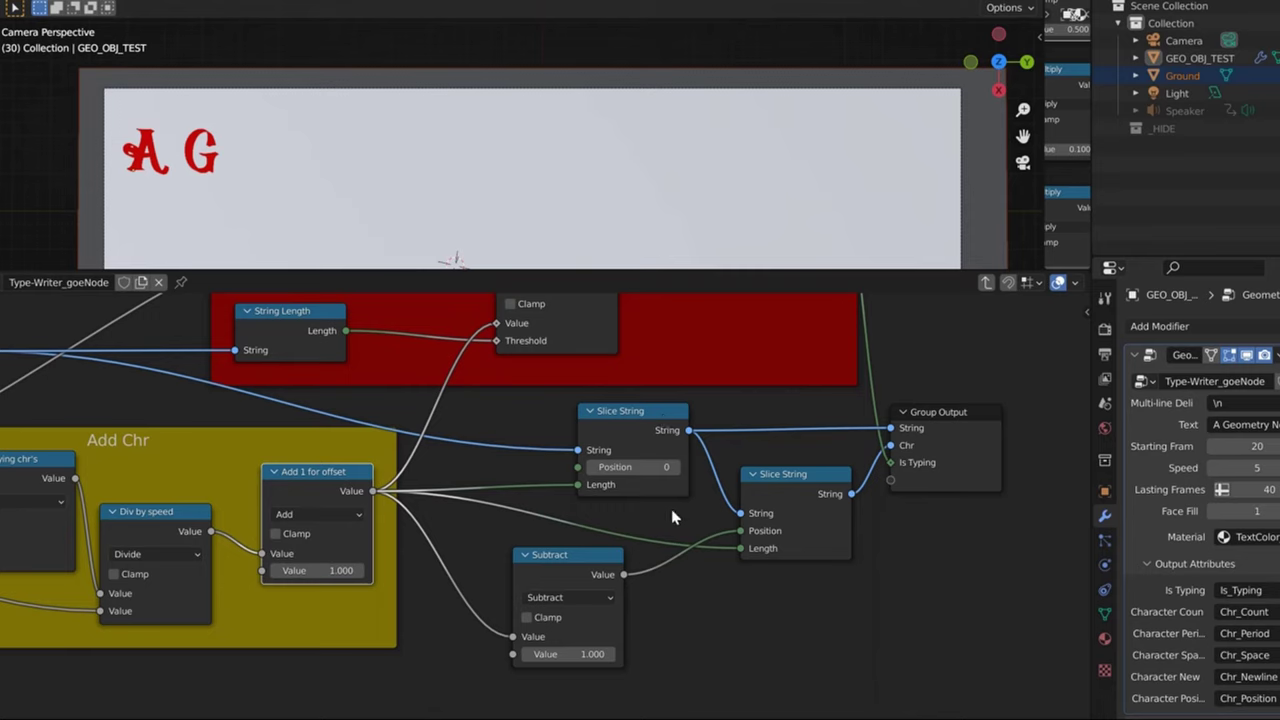
pyautogui.moveTo(791, 483); pyautogui.dragTo(783, 478)
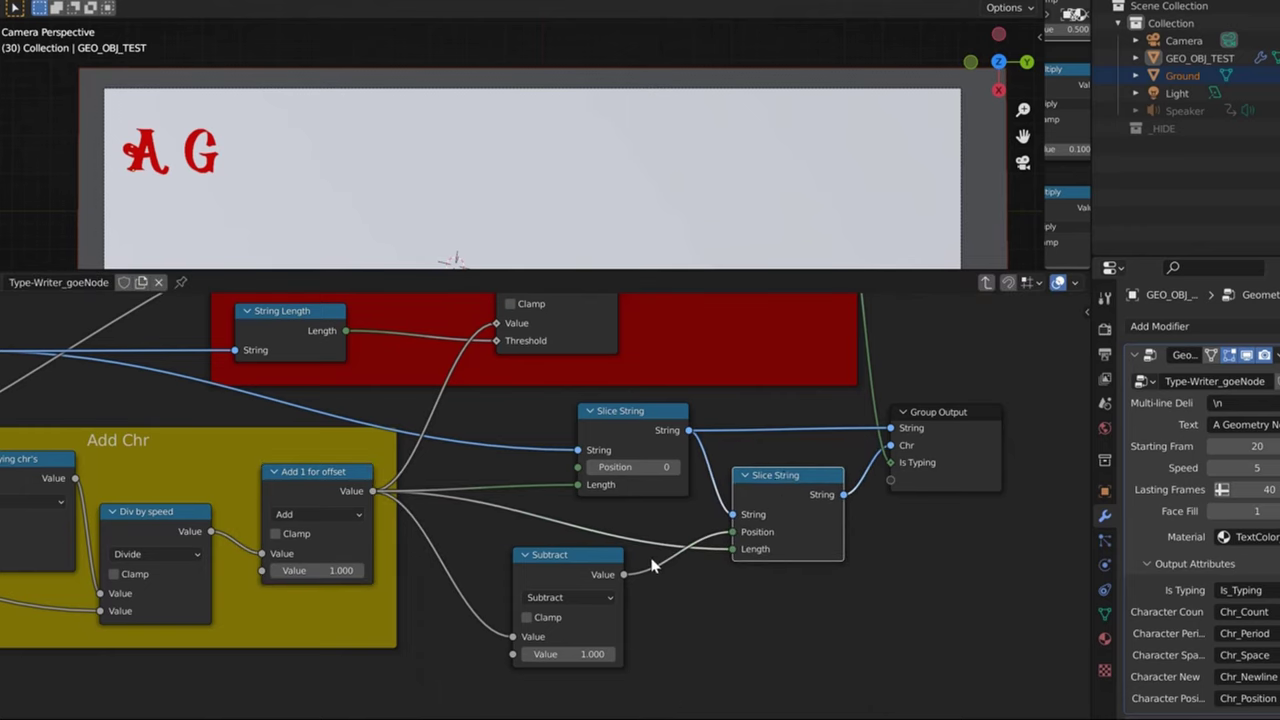
# Step: Cut the link from Subtract into the second Slice String's Position input and set that Position to 1
pyautogui.keyDown('ctrl'); pyautogui.moveTo(655, 560); pyautogui.dragTo(666, 490, button='right'); pyautogui.keyUp('ctrl')
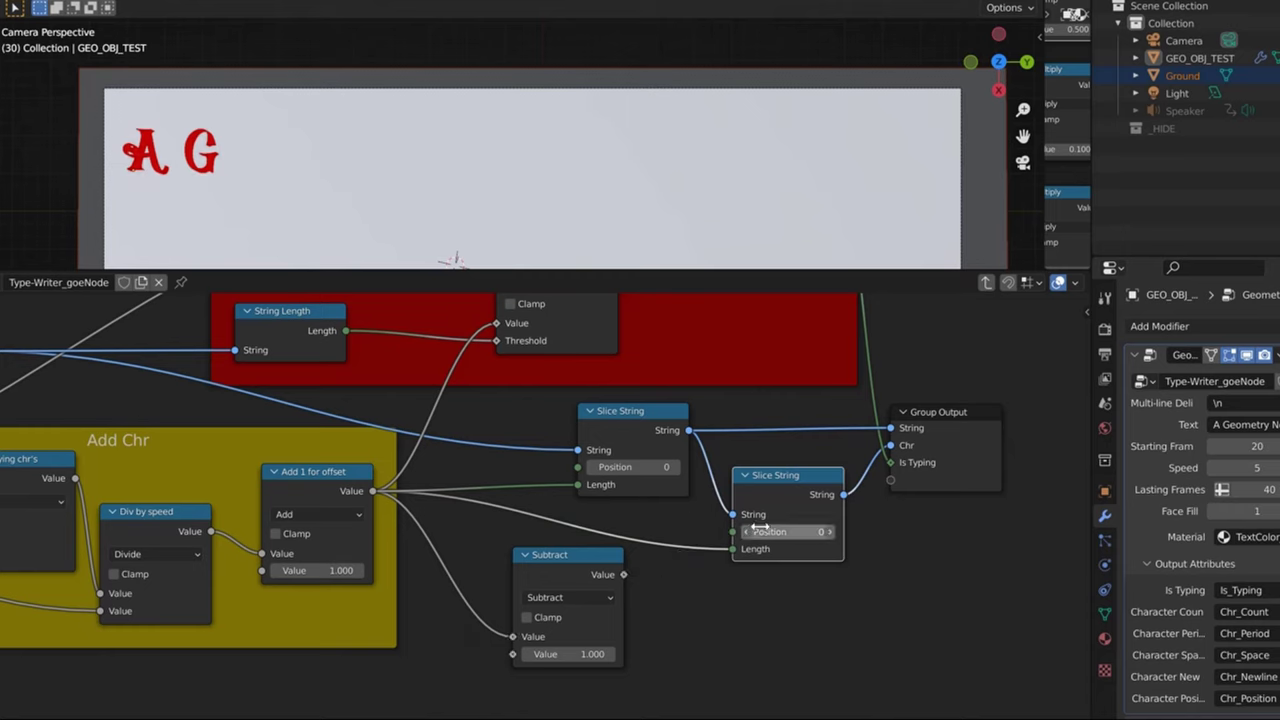
pyautogui.moveTo(646, 411); pyautogui.dragTo(648, 409)
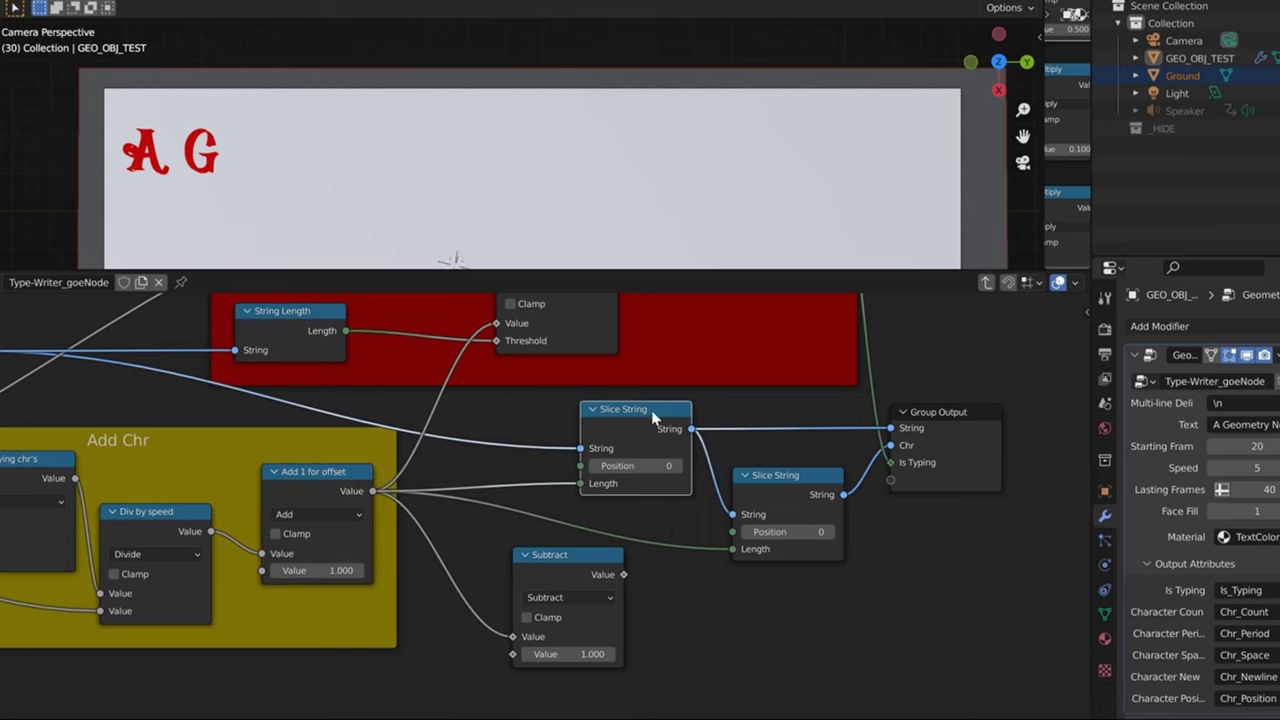
pyautogui.moveTo(651, 410); pyautogui.dragTo(649, 411)
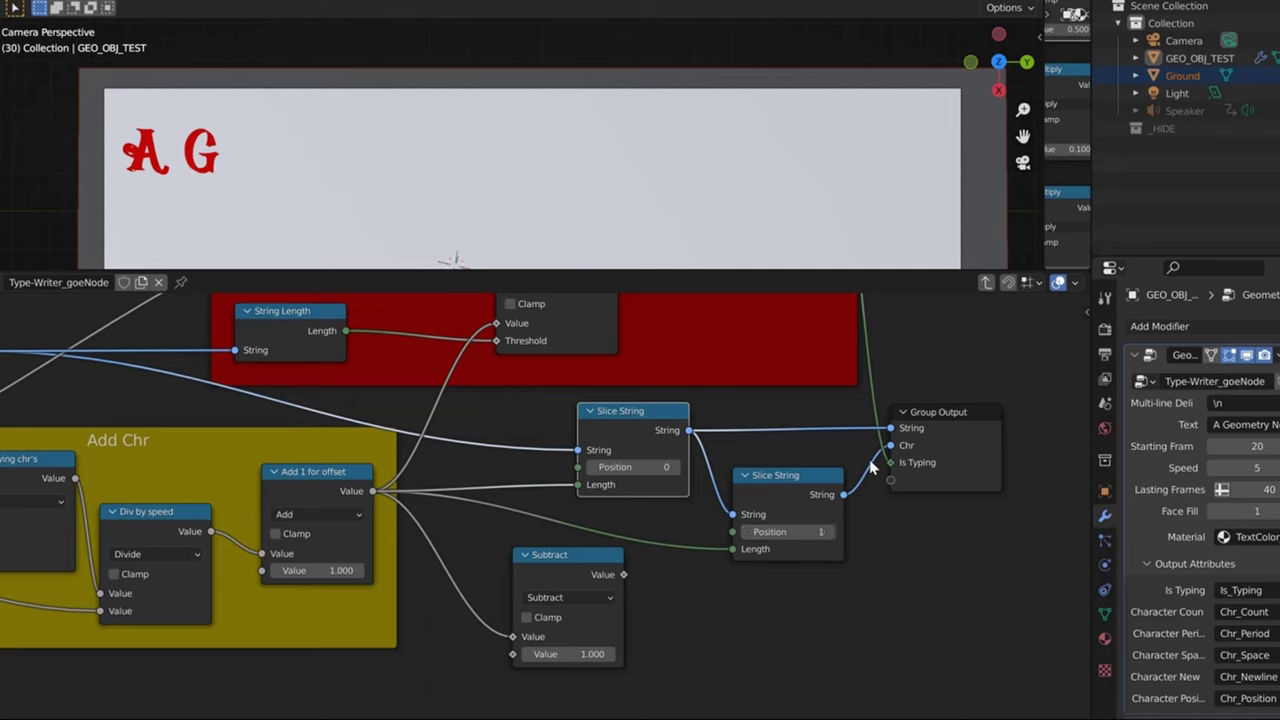
# Step: Route the second Slice String's output into the Group Output's String input, reset its Position to 0, and raise it one at a time to 2
pyautogui.moveTo(845, 494); pyautogui.dragTo(890, 428)
pyautogui.click(763, 532)
pyautogui.write('0')
pyautogui.press('Return')
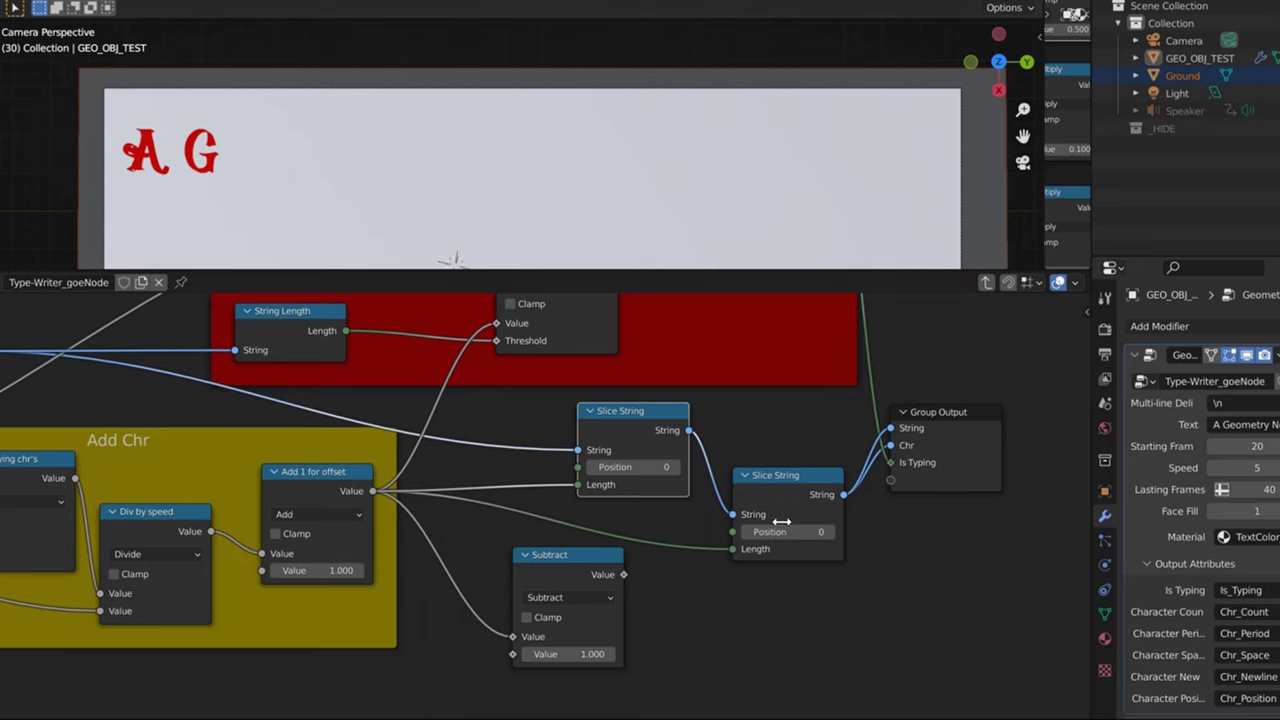
pyautogui.click(829, 533)
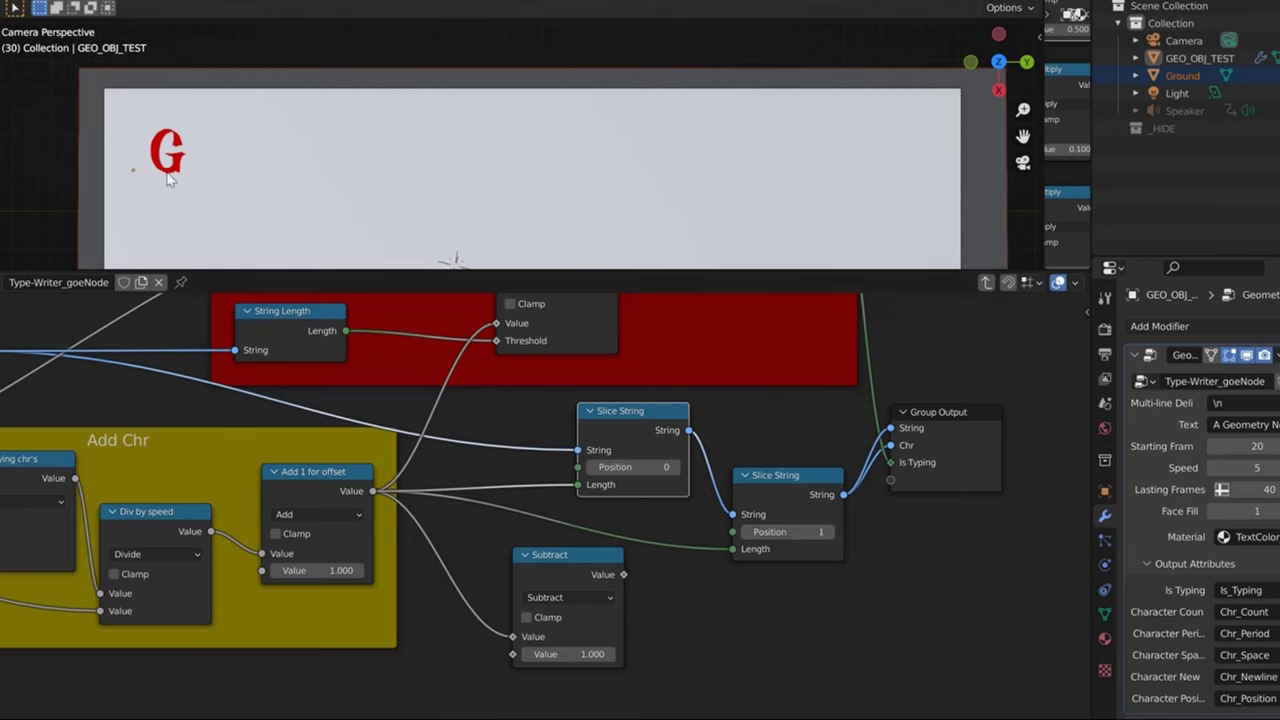
pyautogui.click(829, 533)
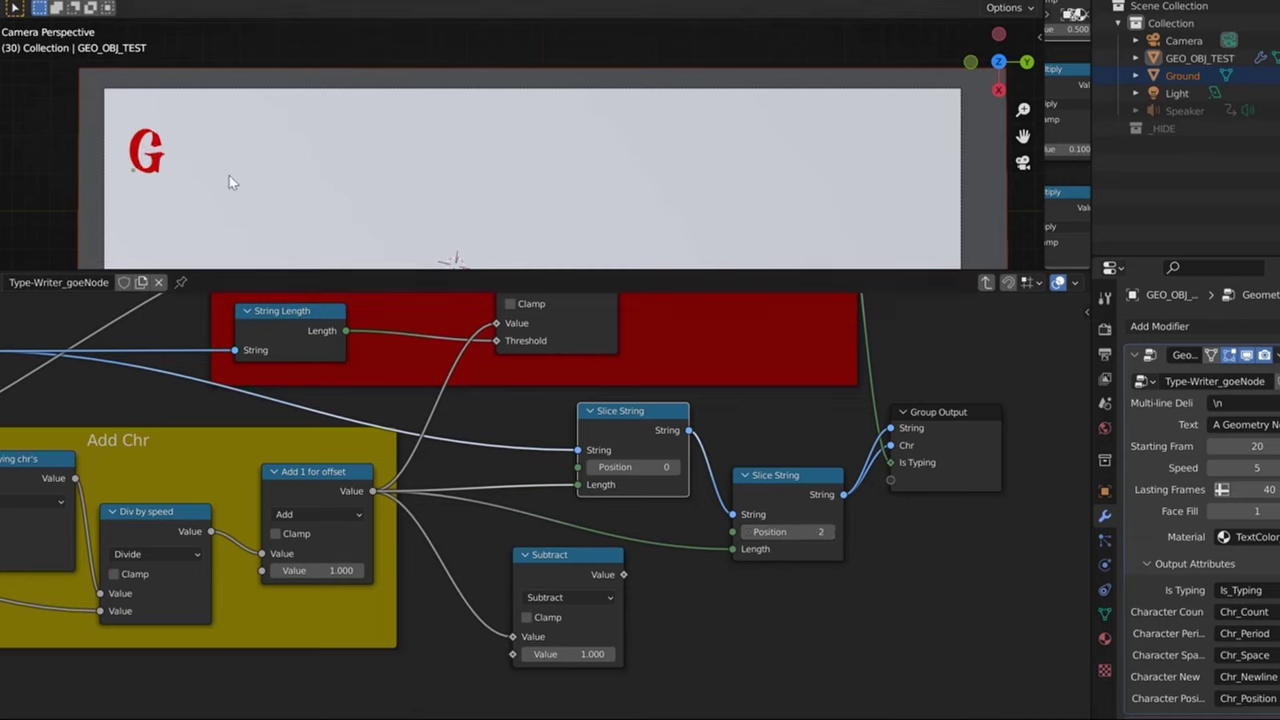
# Step: Move the Add 1 for offset and Subtract nodes slightly left, and reconnect Subtract to the second Slice String's Position input
pyautogui.moveTo(328, 477); pyautogui.dragTo(320, 477)
pyautogui.moveTo(576, 566); pyautogui.dragTo(733, 531)
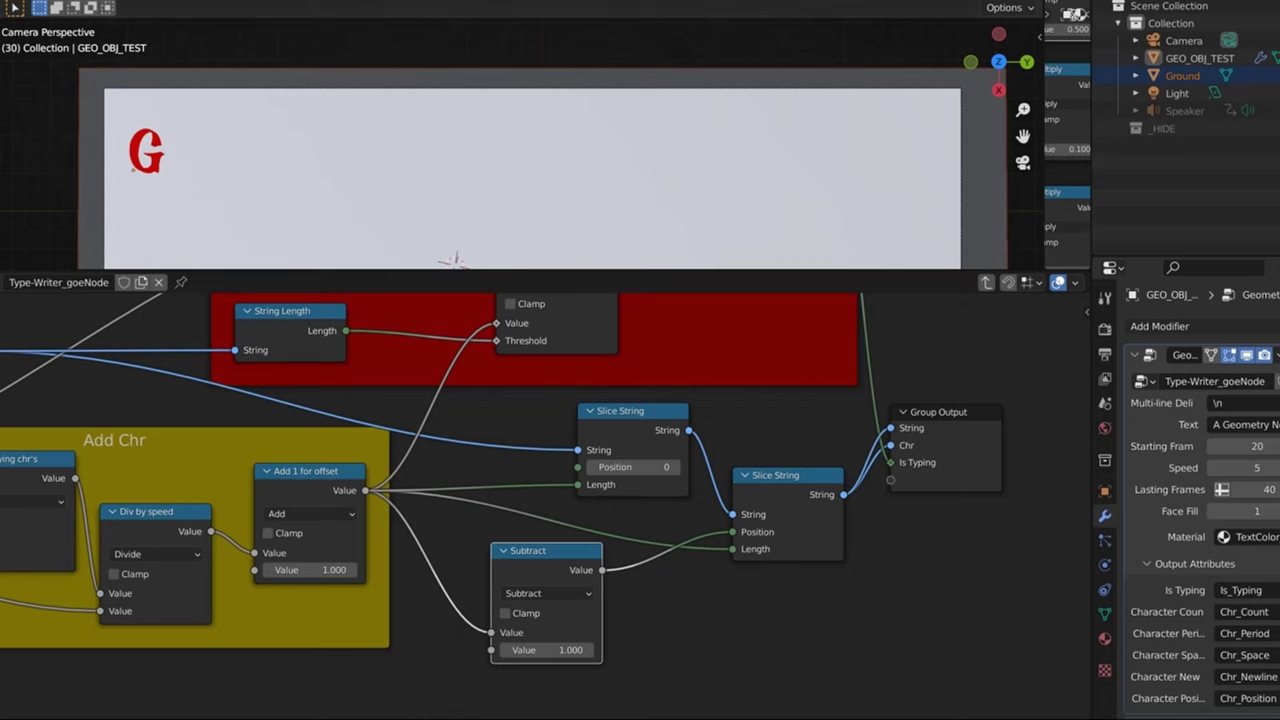
# Step: Step the animation back to frame 29 and forward to frame 40 to examine the single character shown
pyautogui.press('Left')
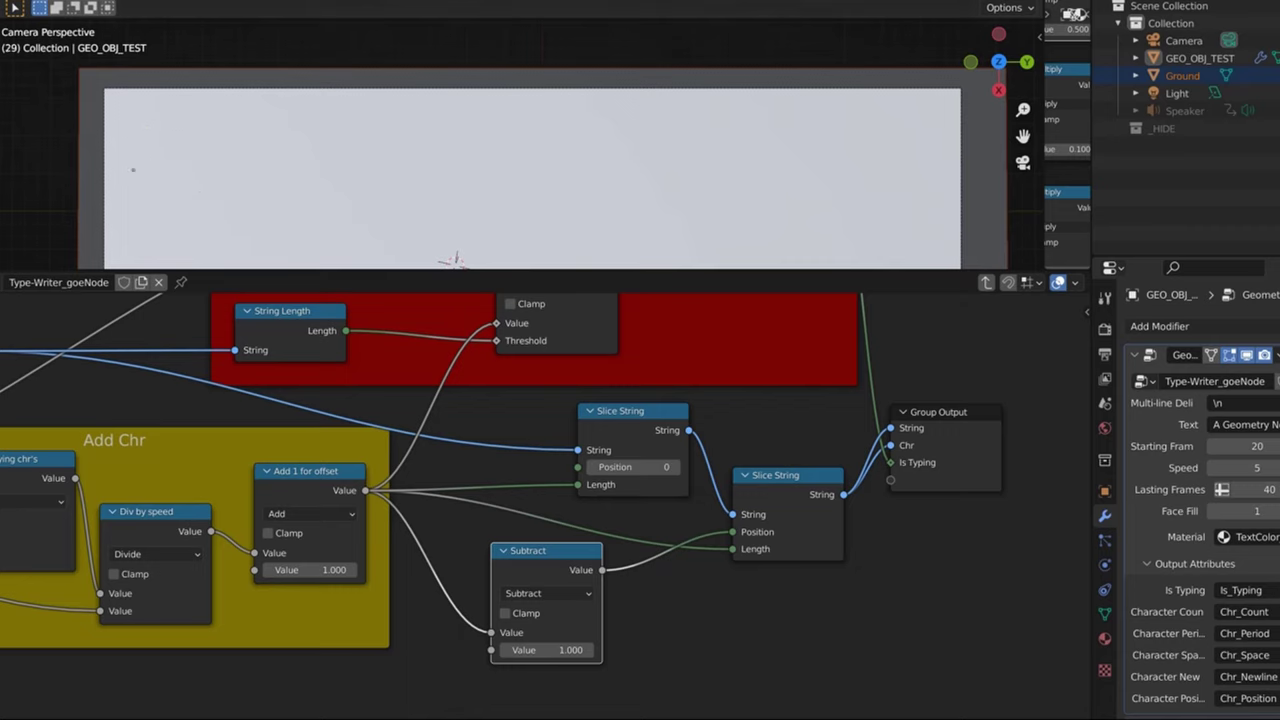
pyautogui.press('Right')
pyautogui.press('Right')
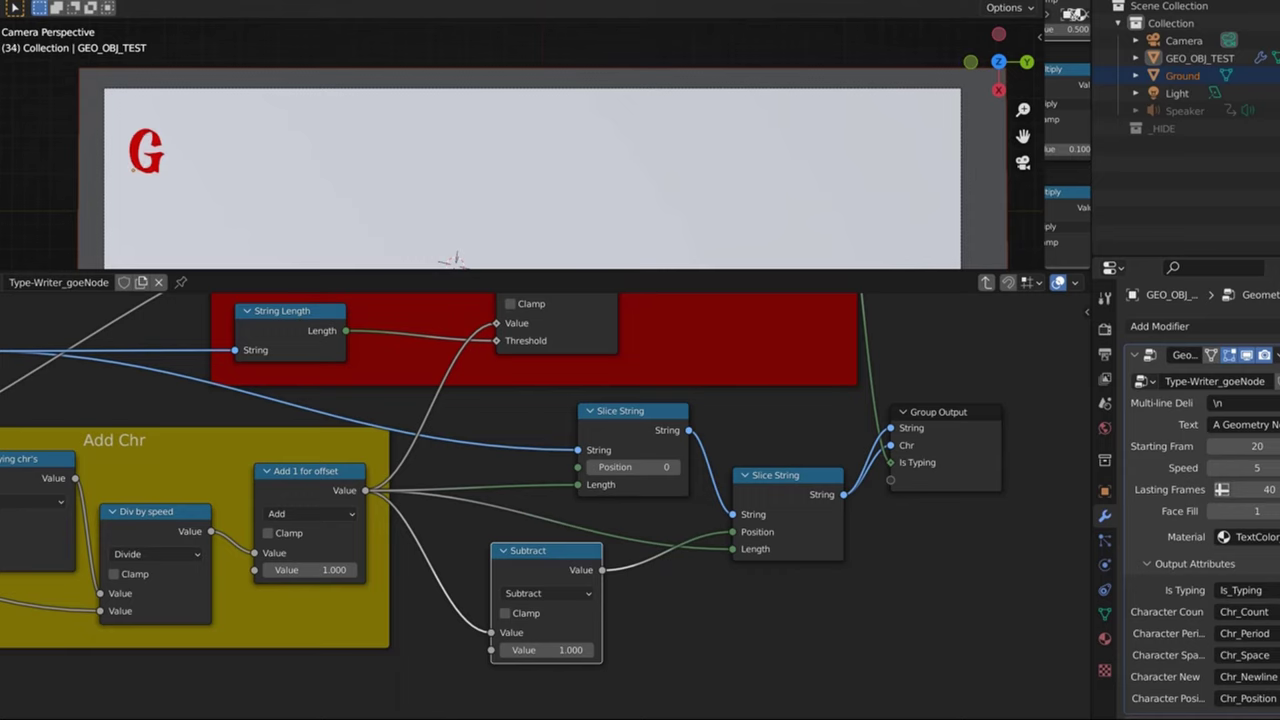
pyautogui.press('Right')
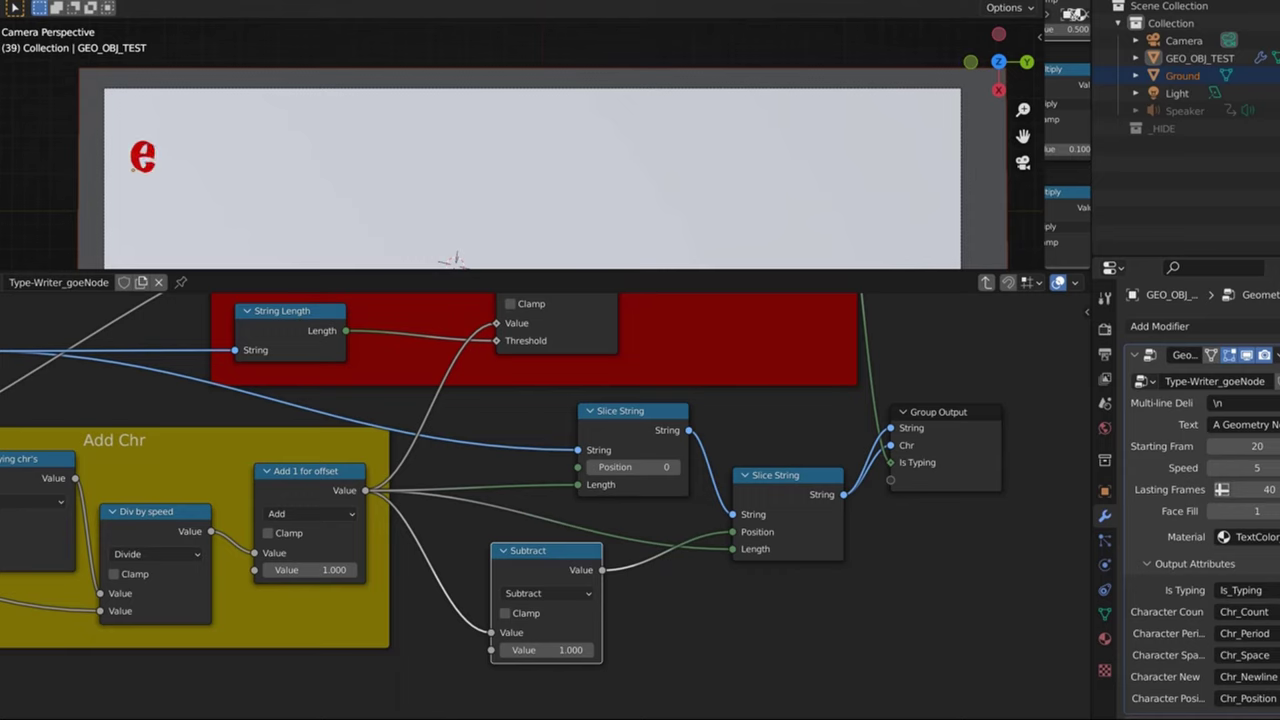
pyautogui.press('Right')
# Step: Restore the link from the first Slice String's output to the Group Output's String input
pyautogui.moveTo(689, 430); pyautogui.dragTo(890, 428)
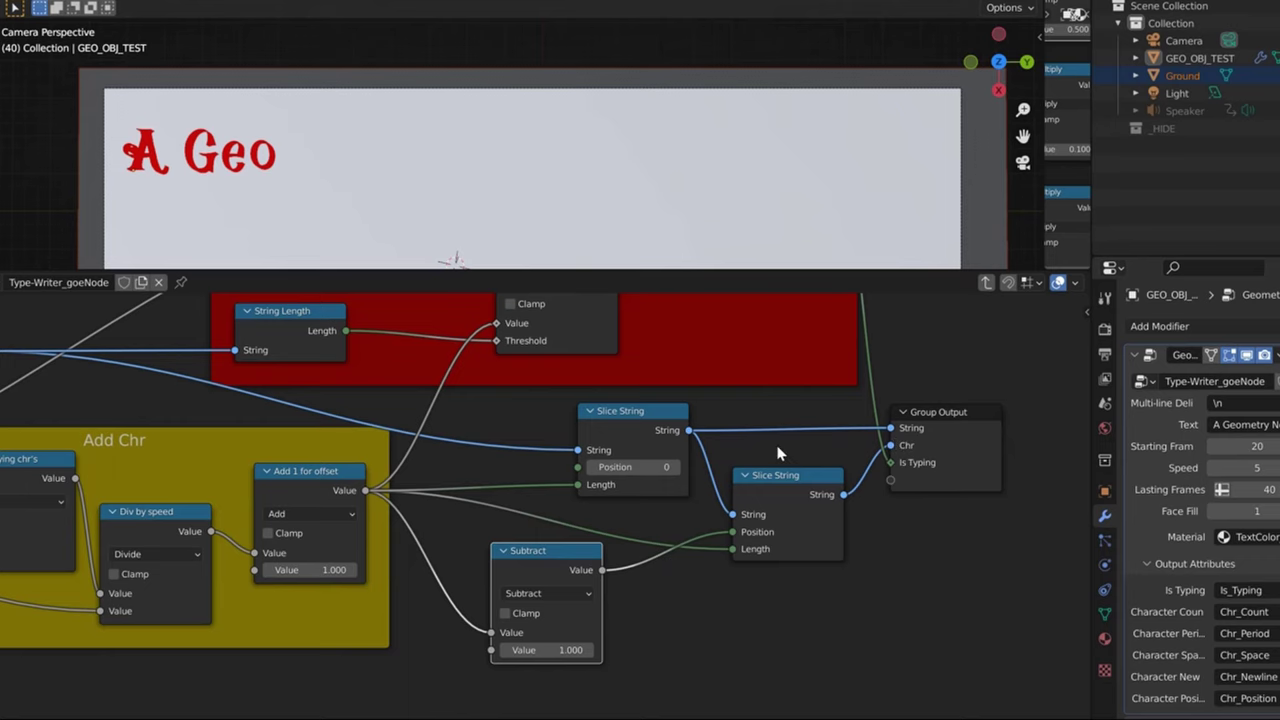
# Step: Nudge the upper Subtract and Greater Than nodes inside the "Is typing" frame, and shift the Add Chr frame slightly left
pyautogui.scroll(-2, 779, 453)
pyautogui.moveTo(104, 470); pyautogui.dragTo(425, 524, button='middle')
pyautogui.scroll(-1, 376, 497)
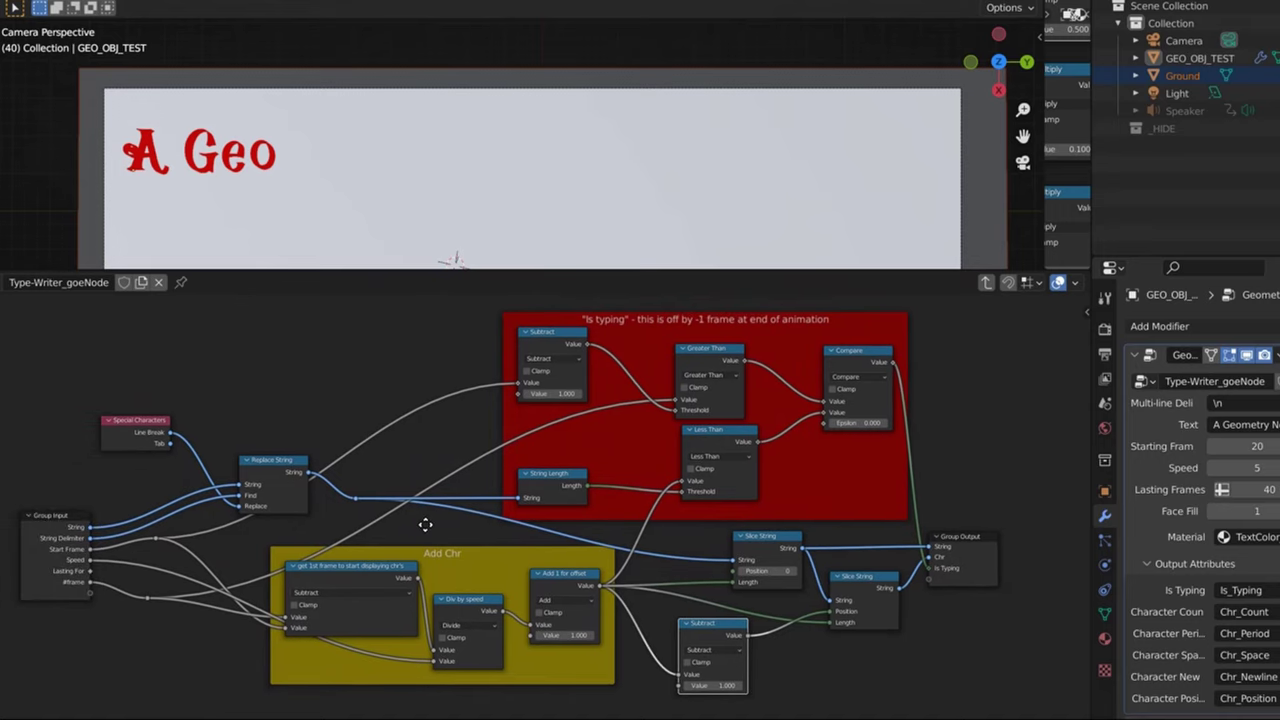
pyautogui.scroll(1, 425, 524)
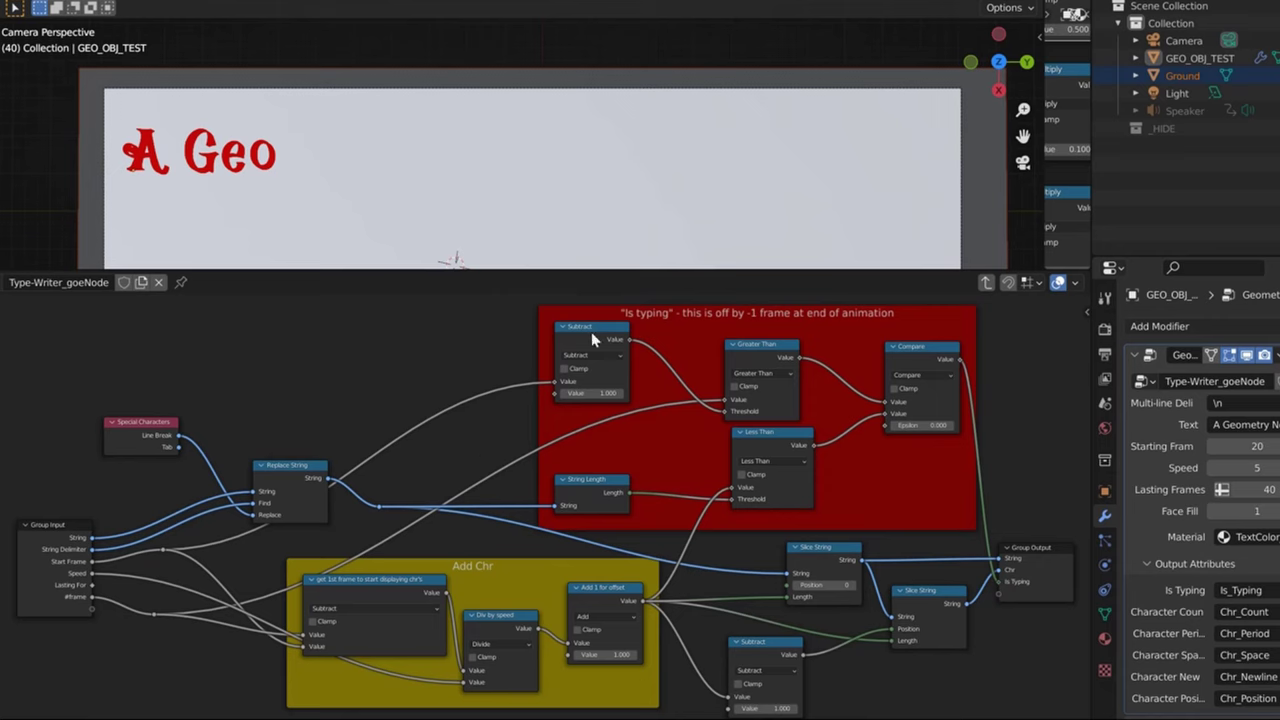
pyautogui.moveTo(593, 328); pyautogui.dragTo(599, 333)
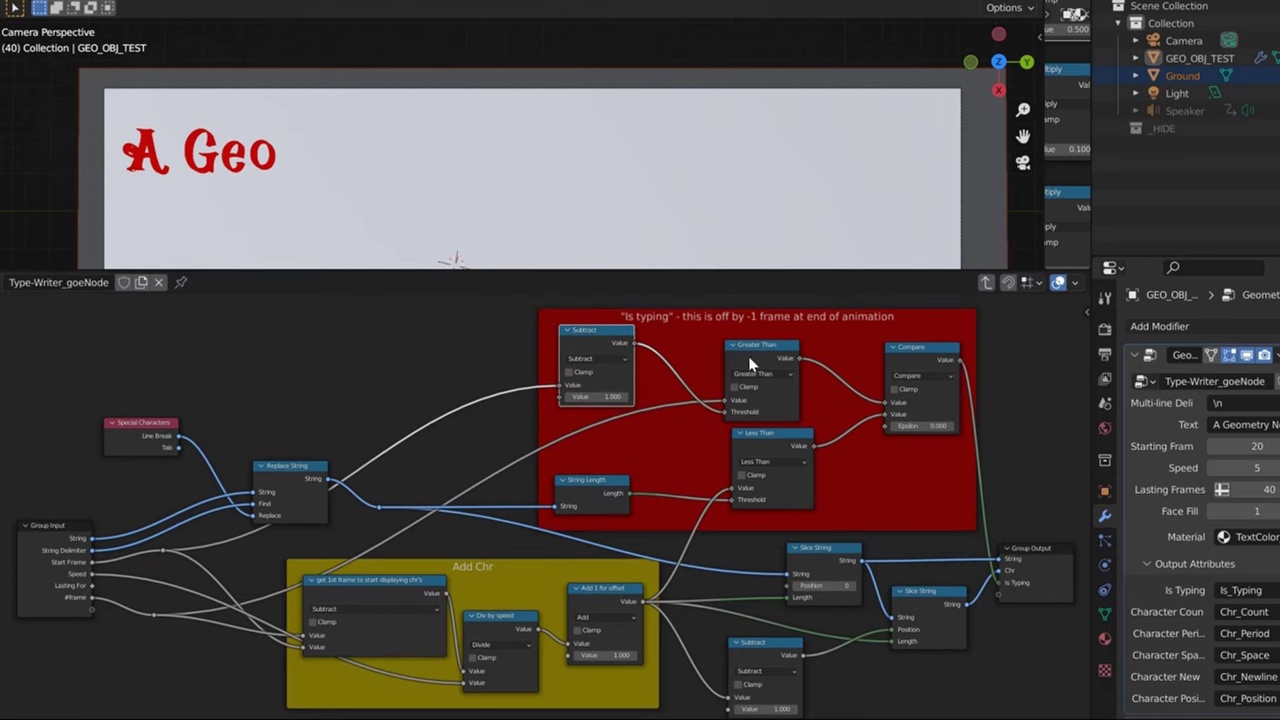
pyautogui.moveTo(752, 346)
pyautogui.mouseDown()
pyautogui.moveTo(737, 342)
pyautogui.moveTo(748, 342)
pyautogui.mouseUp()
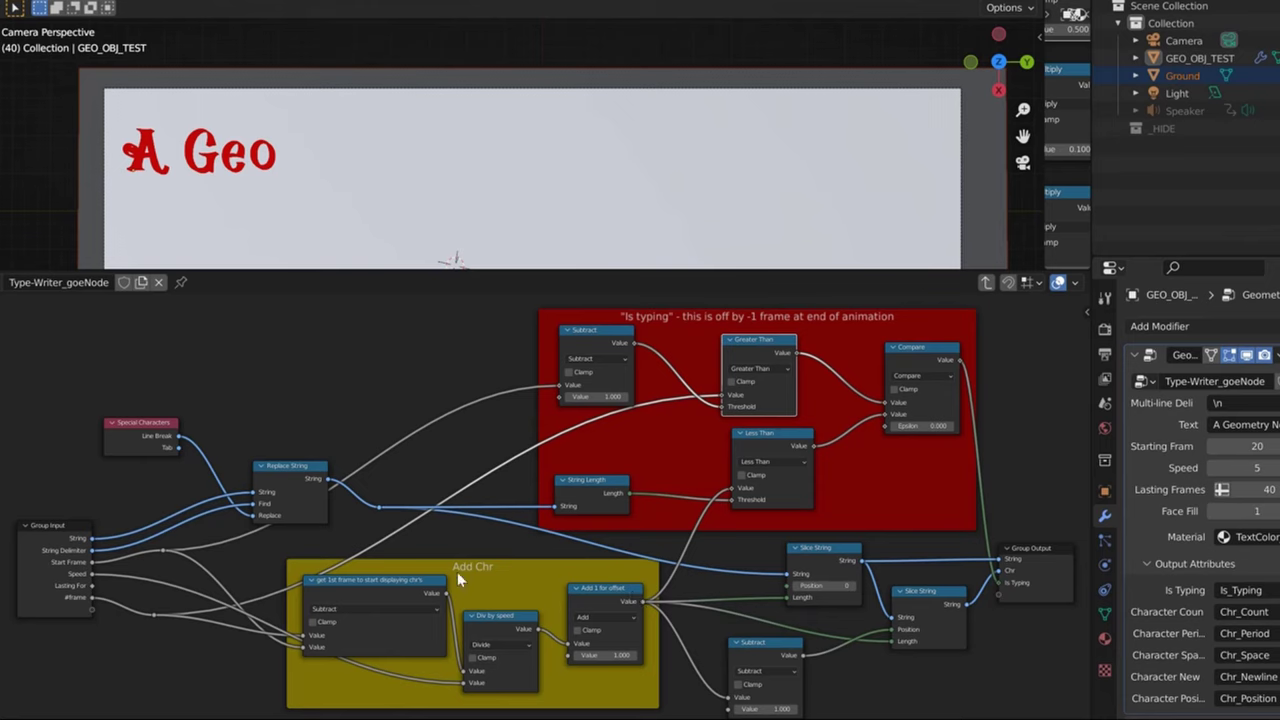
pyautogui.moveTo(496, 570); pyautogui.dragTo(483, 566)
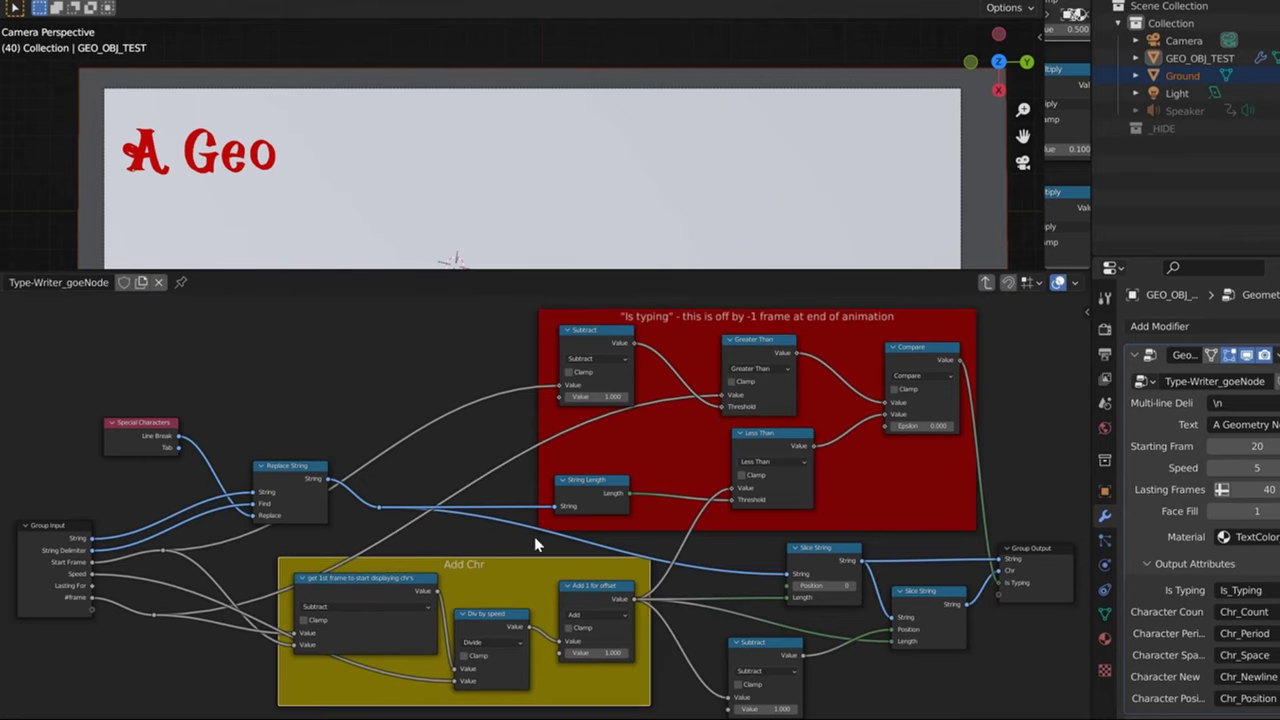
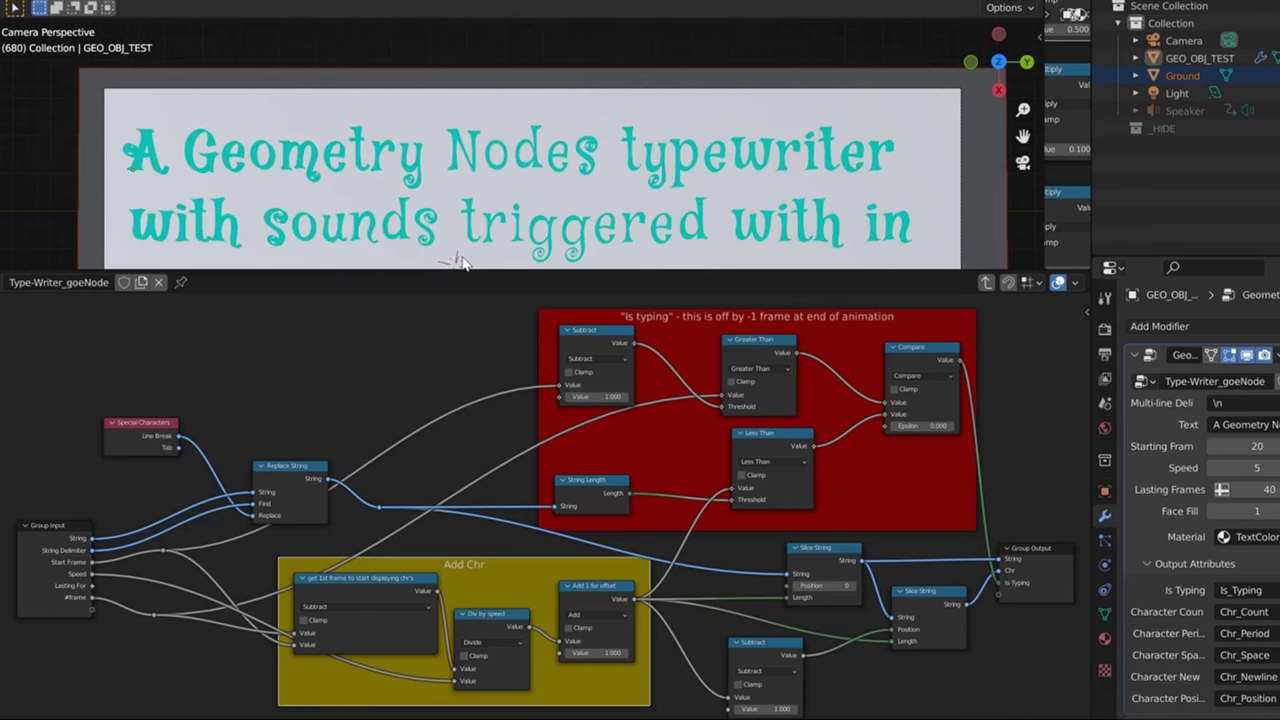
# Step: Examine the last lines of the typed text in the camera view at frame 680
pyautogui.keyDown('shift'); pyautogui.scroll(-8, 460, 214); pyautogui.keyUp('shift')
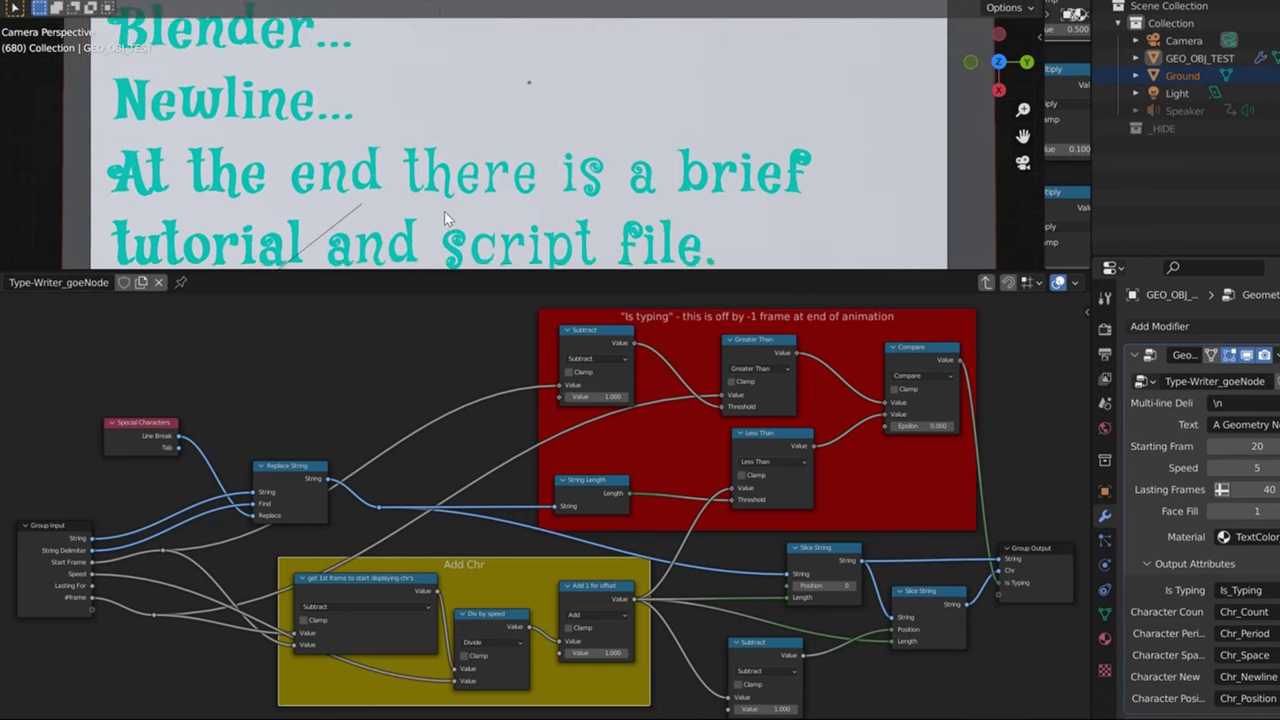
pyautogui.keyDown('shift'); pyautogui.scroll(2, 448, 190); pyautogui.keyUp('shift')
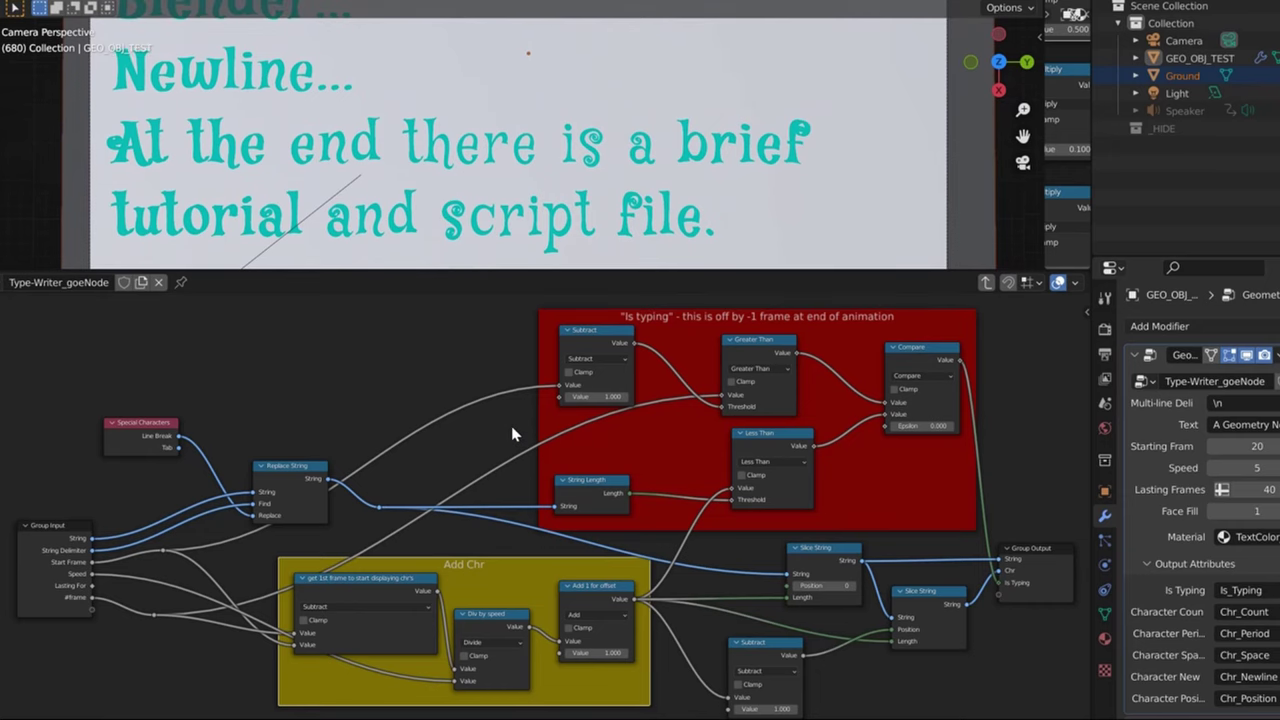
# Step: Add a Value to String node beside the "Is typing" frame and link its output to the Group Output's String input
pyautogui.moveTo(512, 435); pyautogui.dragTo(286, 423, button='middle')
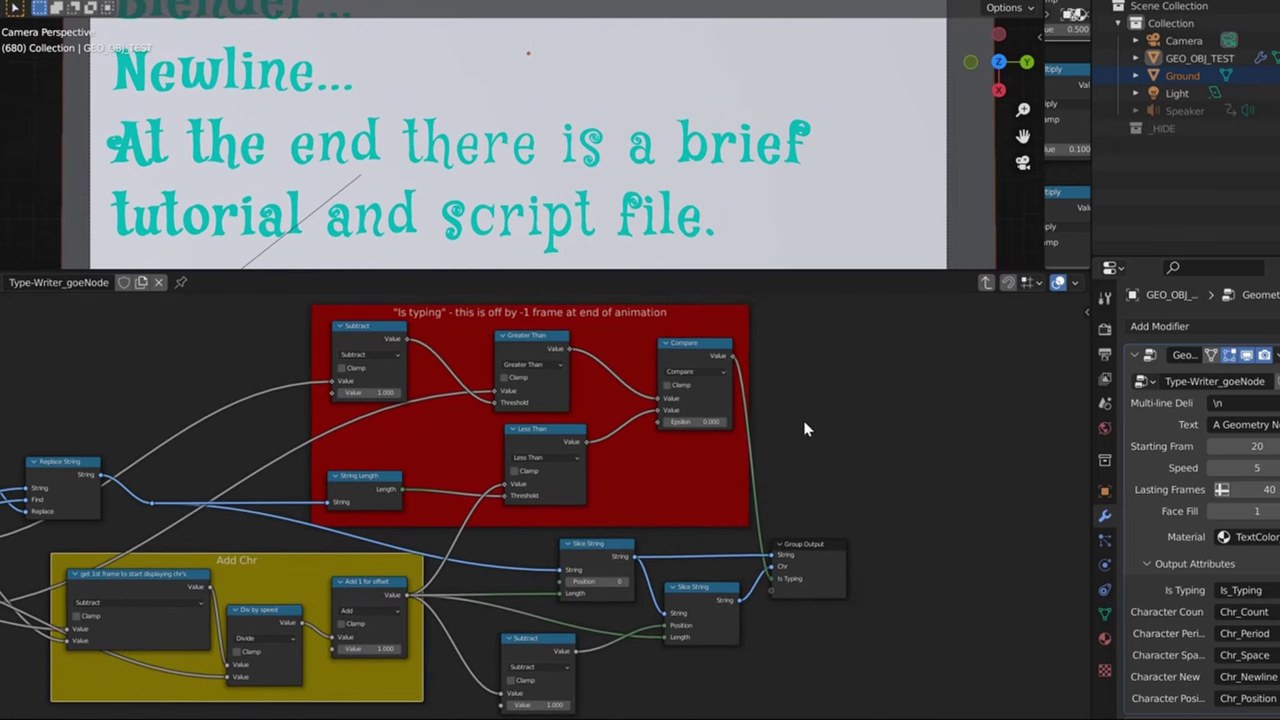
pyautogui.hotkey('shift', 'a')
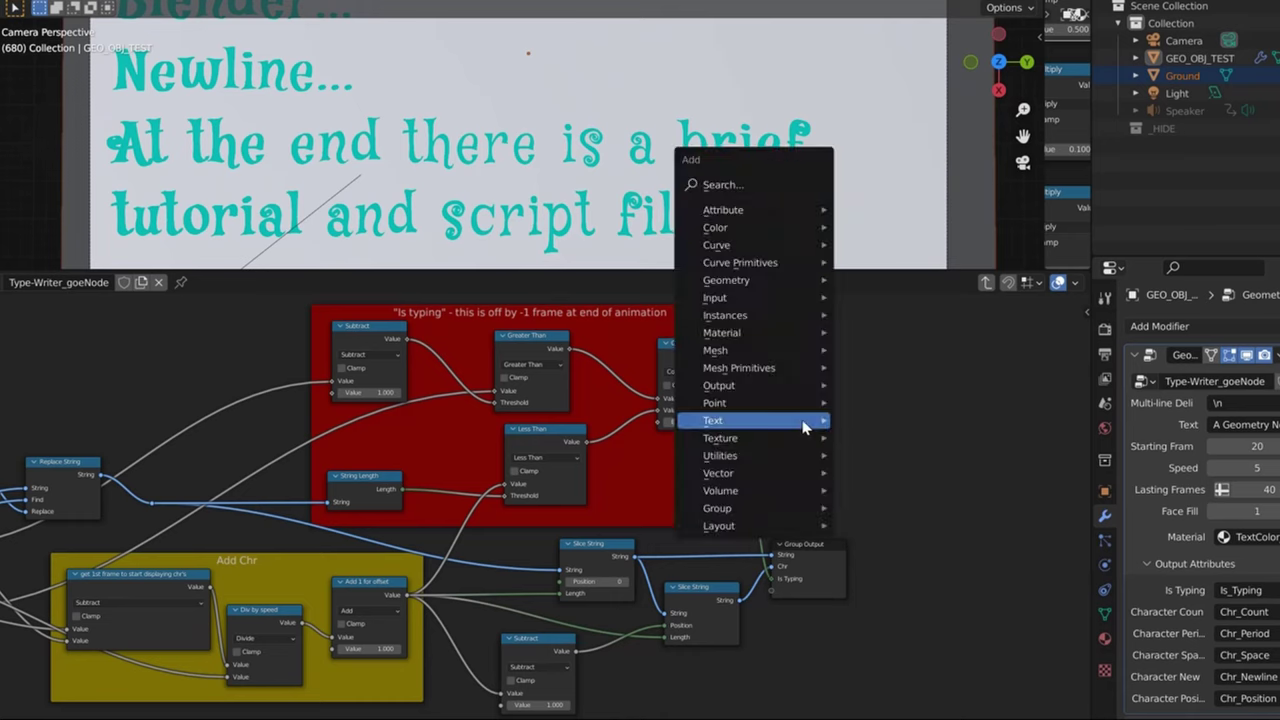
pyautogui.moveTo(806, 424)
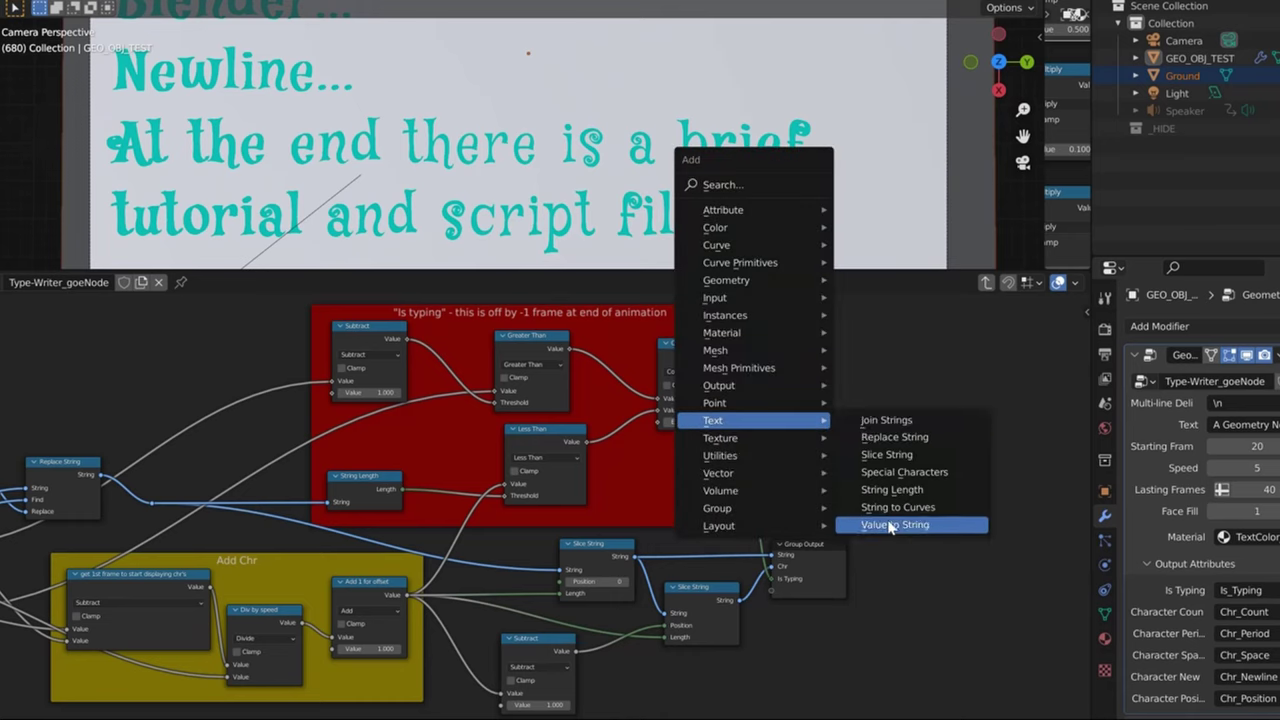
pyautogui.click(895, 524)
pyautogui.click(804, 382)
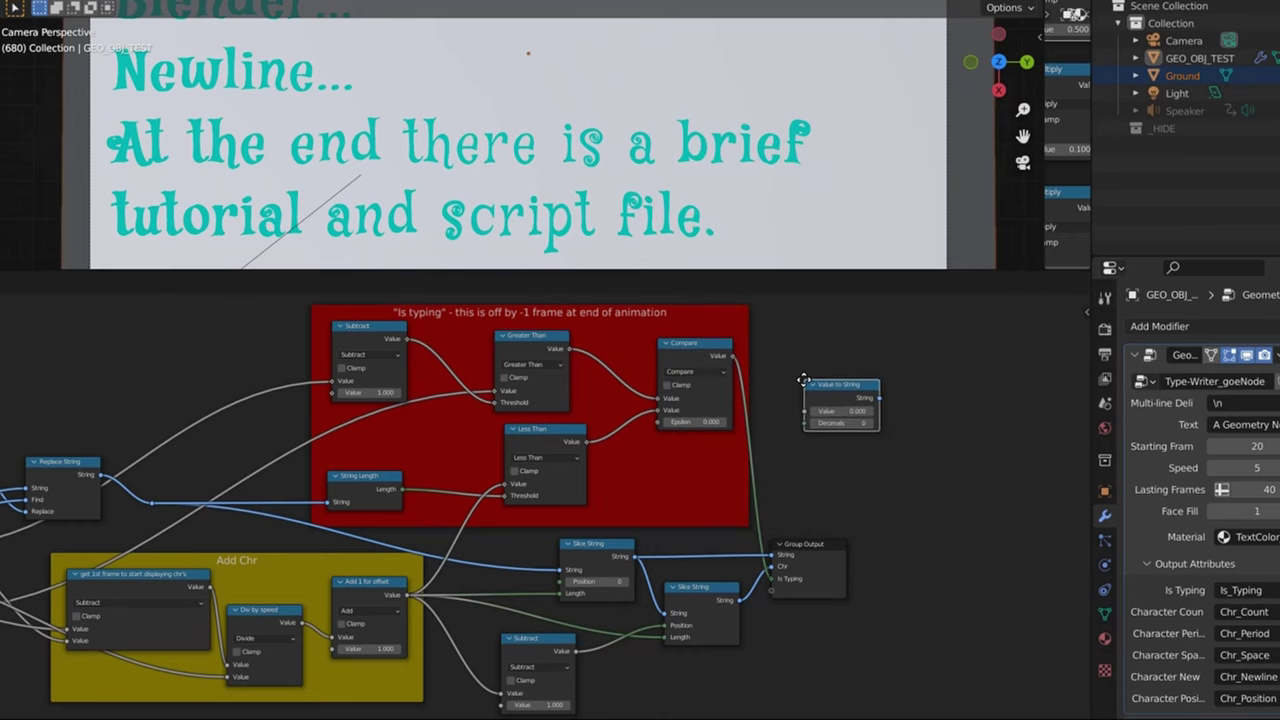
pyautogui.moveTo(881, 398); pyautogui.dragTo(771, 560)
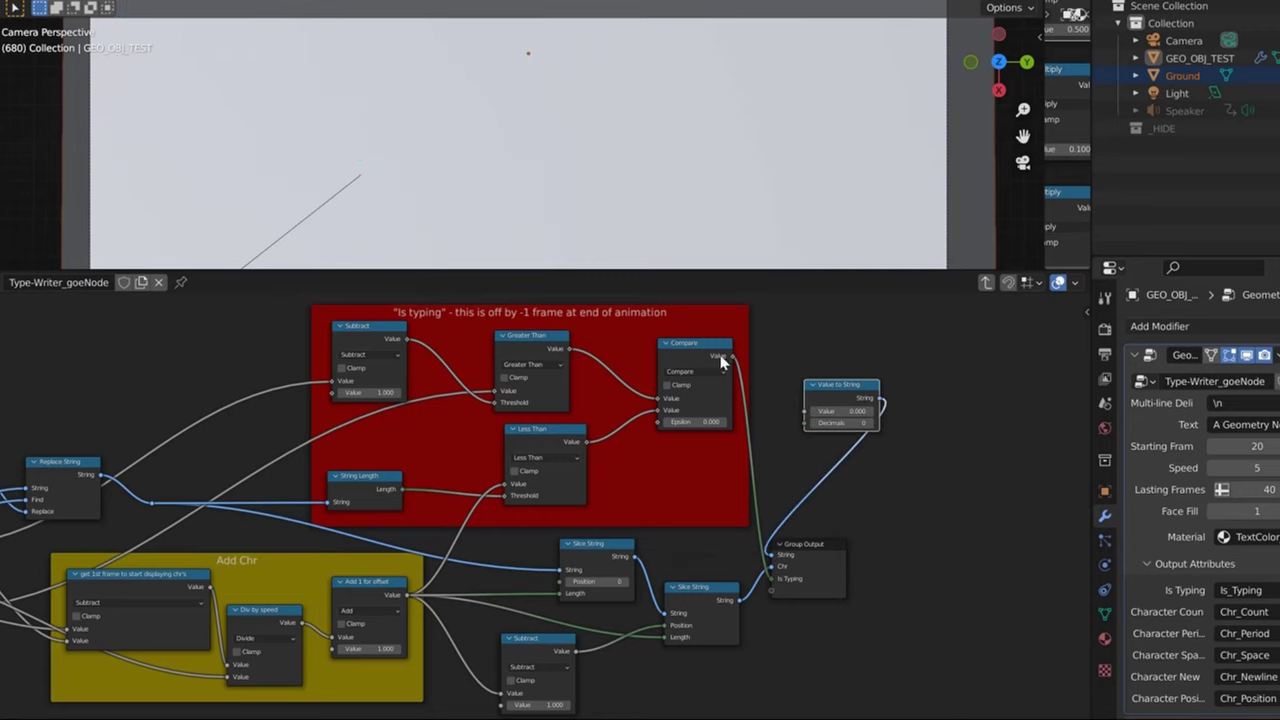
# Step: Relink the first Slice String to the Group Output's String input and compare the typed text at frames 679 and 680
pyautogui.moveTo(733, 355)
pyautogui.mouseDown()
pyautogui.moveTo(797, 414)
pyautogui.moveTo(736, 362)
pyautogui.mouseUp()
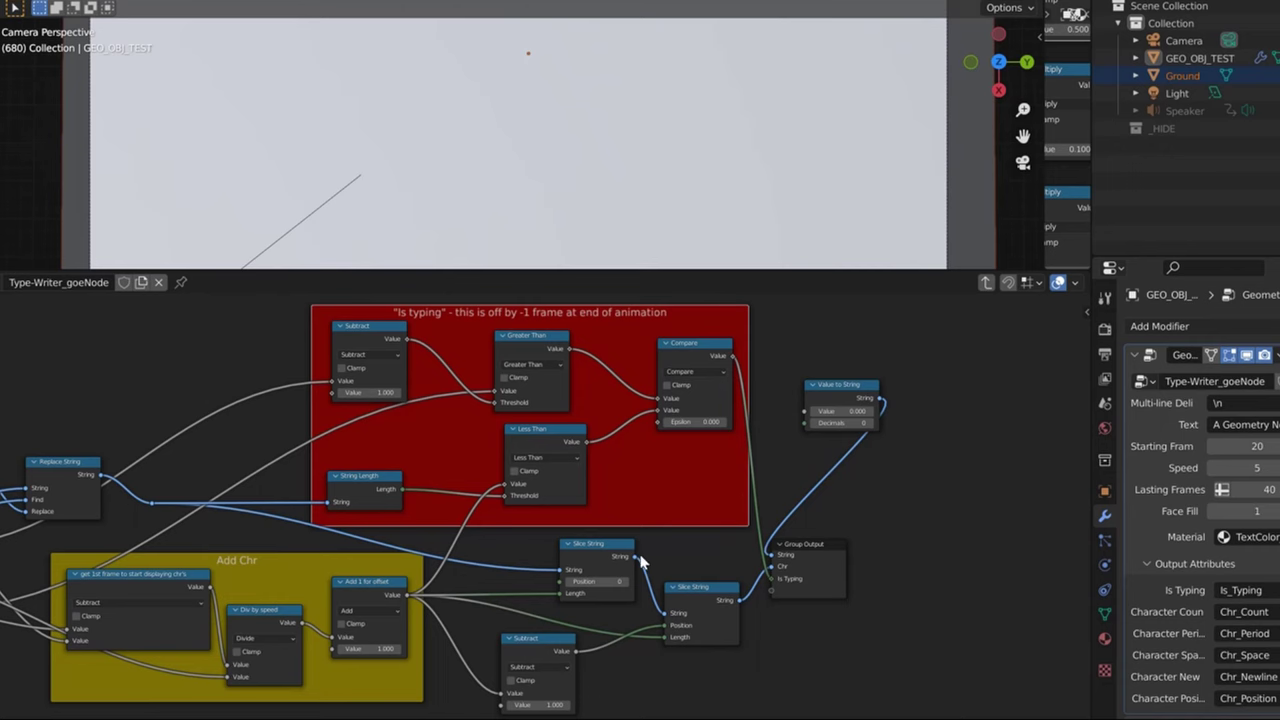
pyautogui.moveTo(633, 556); pyautogui.dragTo(773, 555)
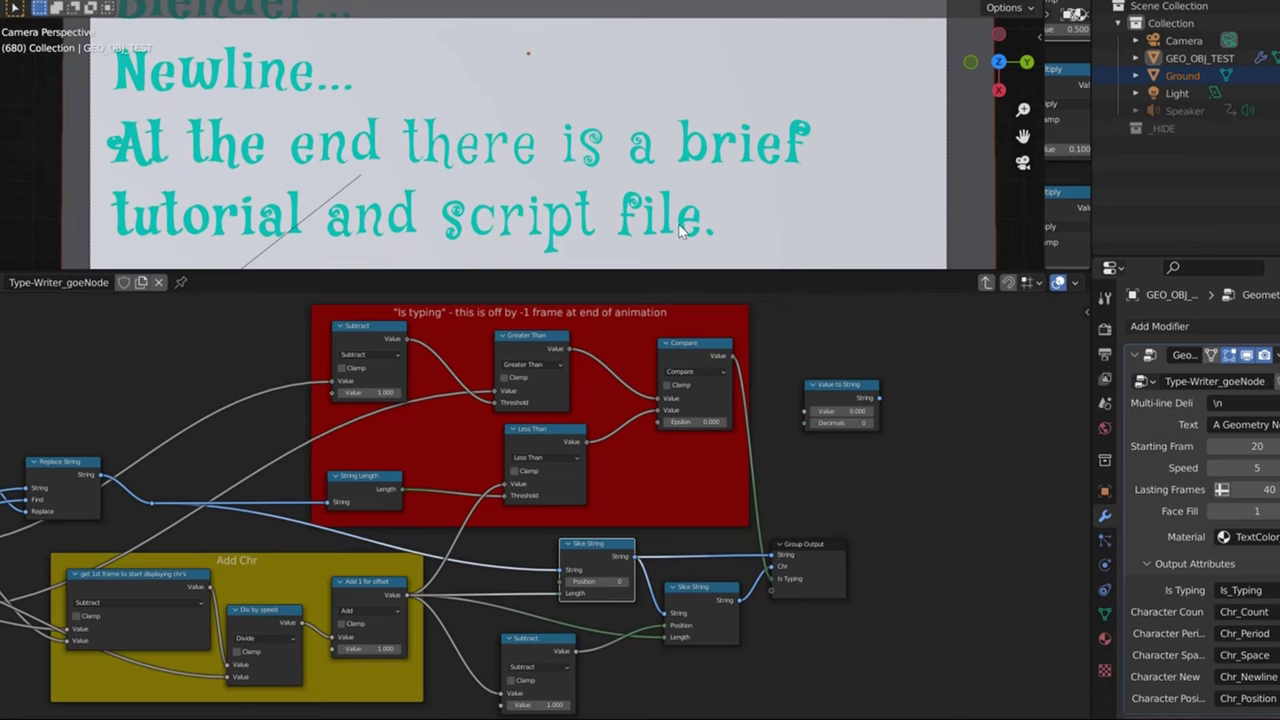
pyautogui.press('Left')
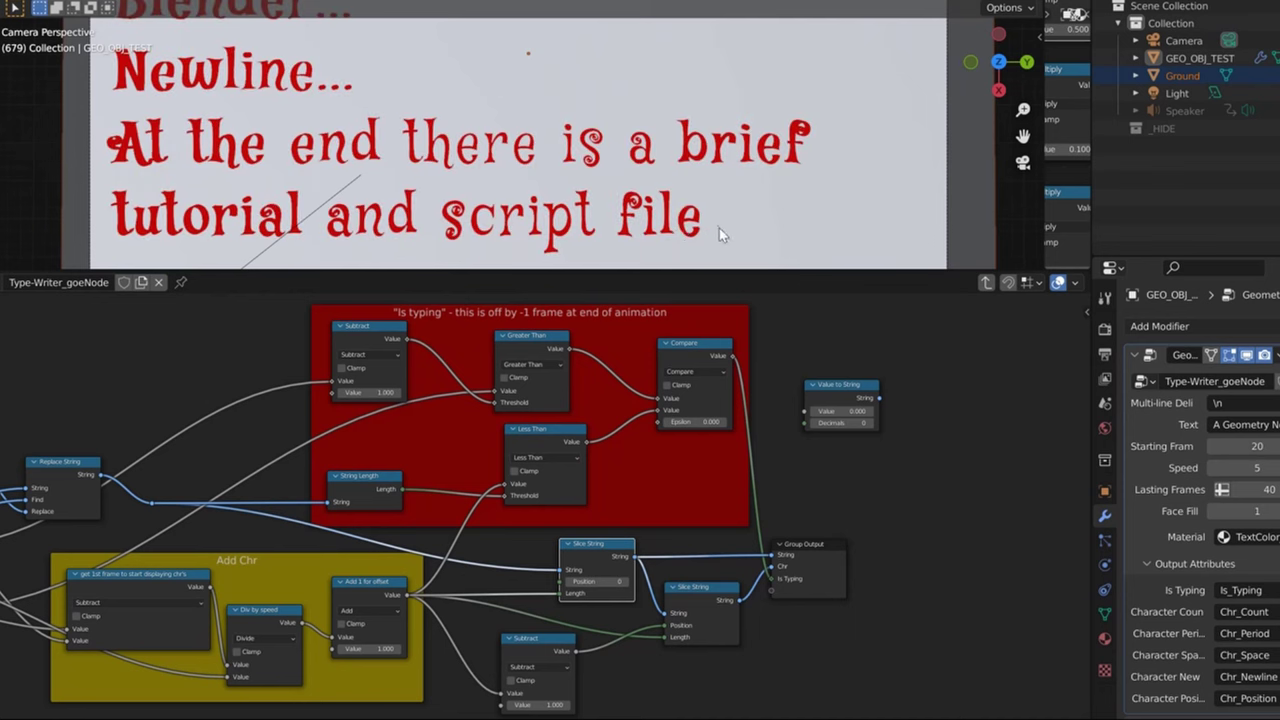
pyautogui.press('Right')
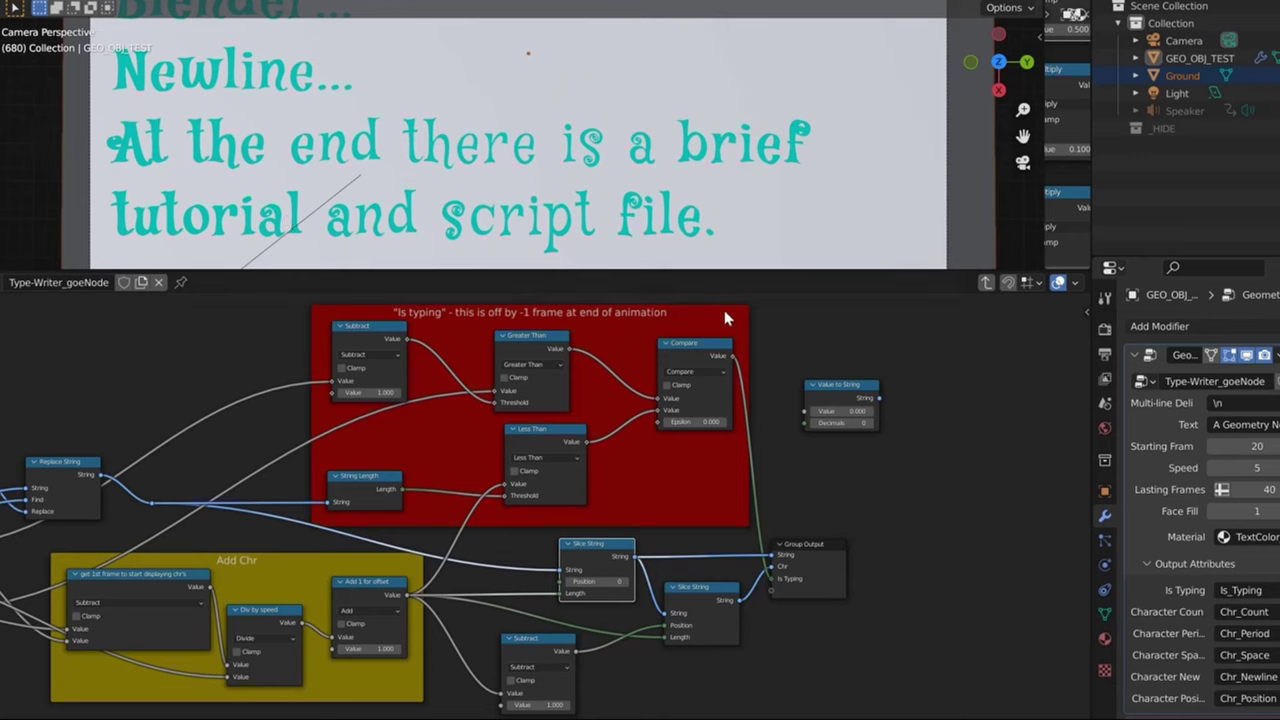
# Step: Route the Compare value through Value to String into the Group Output's String input and check it around frames 678 and 679
pyautogui.moveTo(733, 357); pyautogui.dragTo(769, 555)
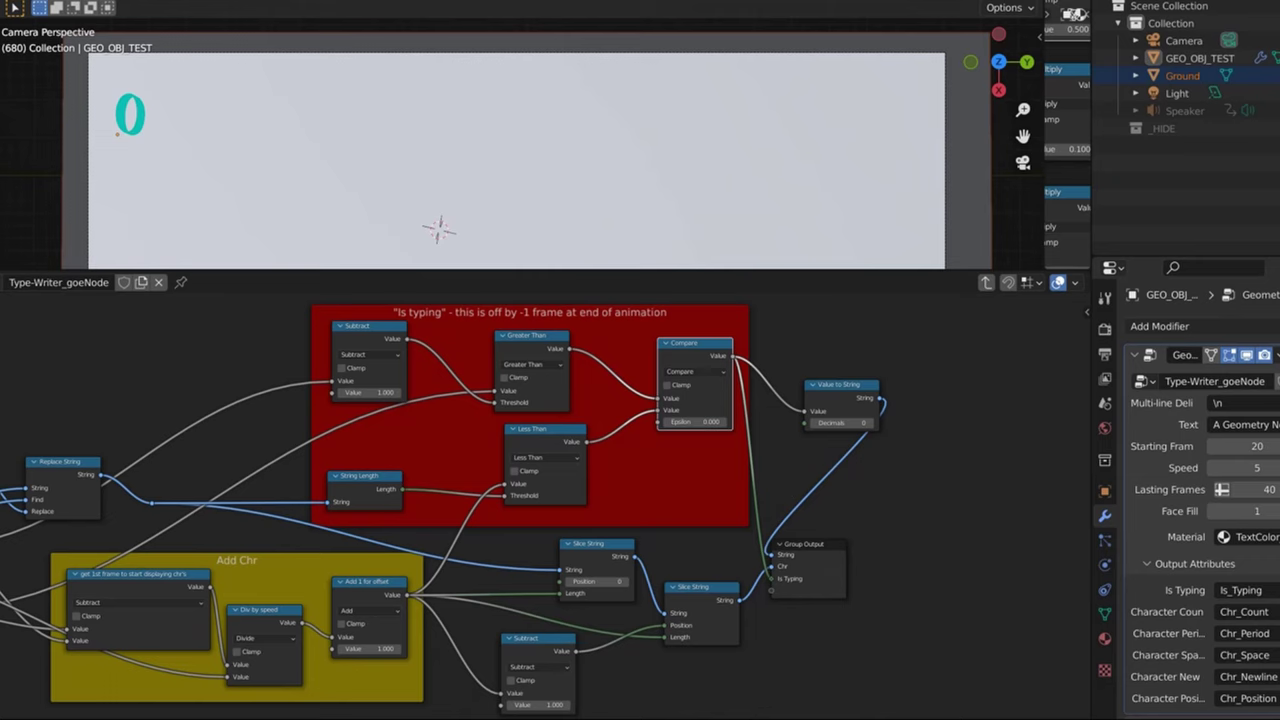
pyautogui.press('Left')
pyautogui.press('Left')
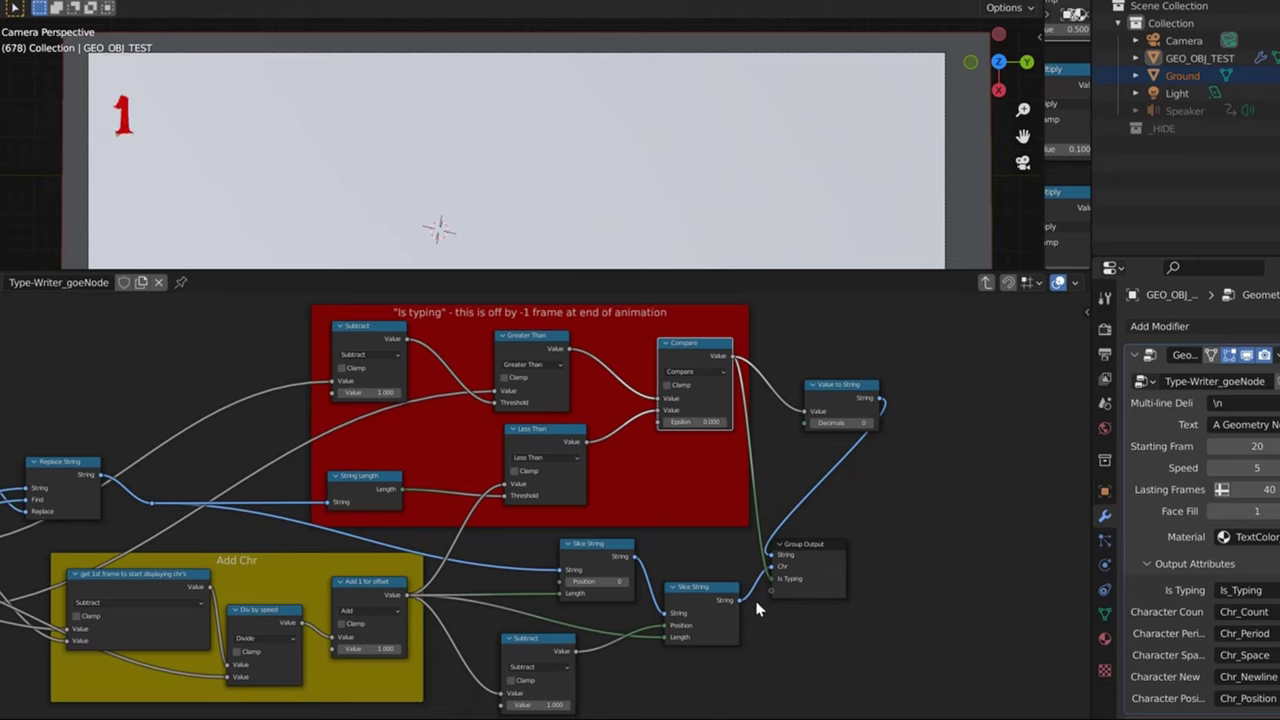
pyautogui.press('Right')
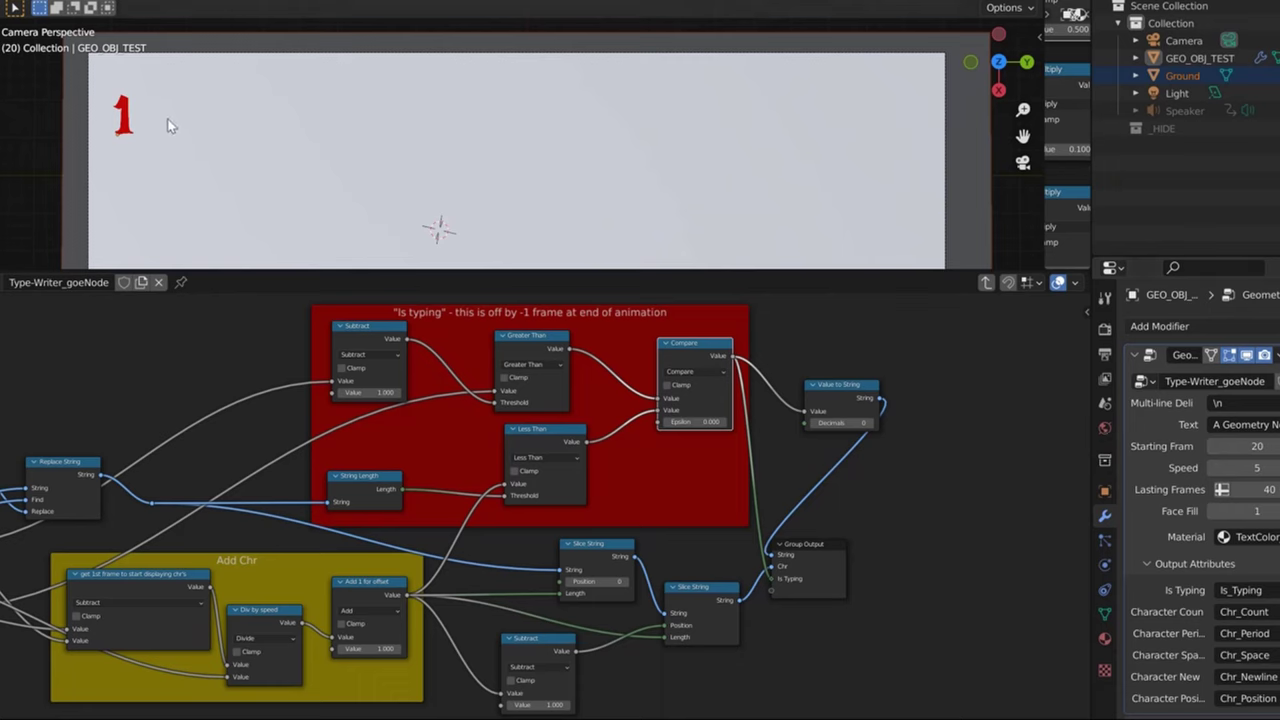
# Step: Check the "Is typing" value at frame 19 and around frames 679 and 680
pyautogui.press('Left')
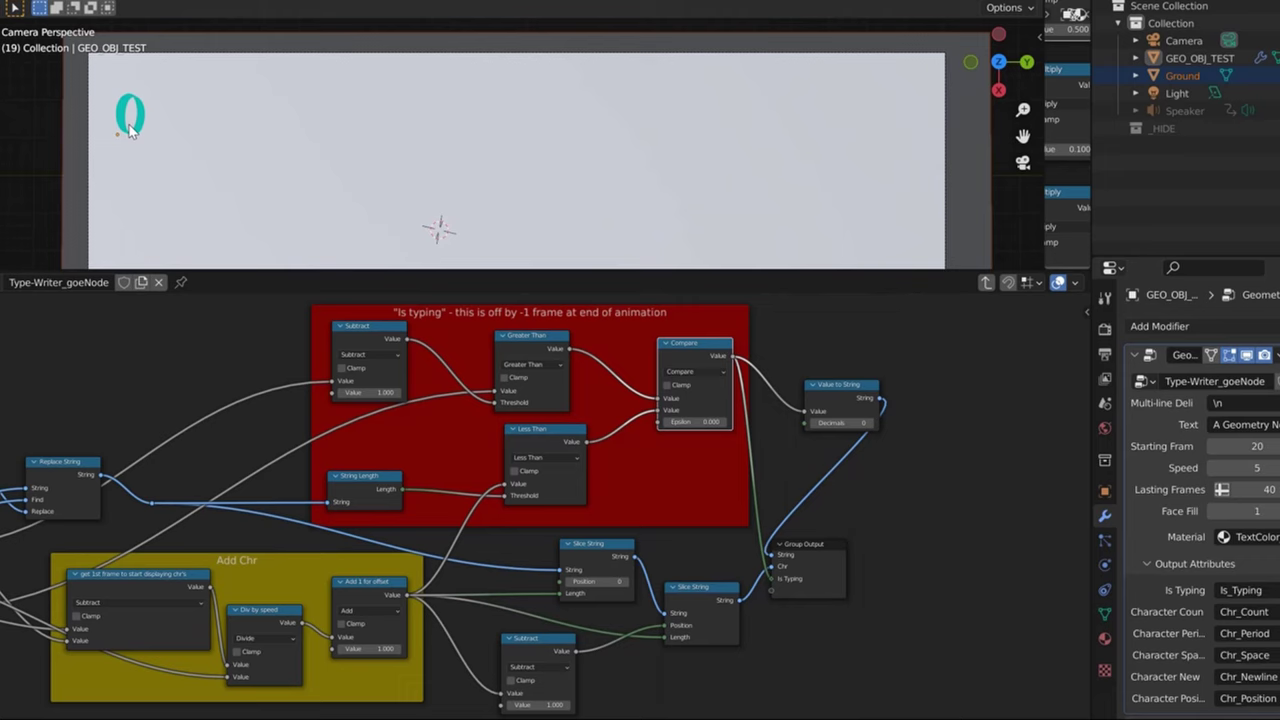
pyautogui.press('space')
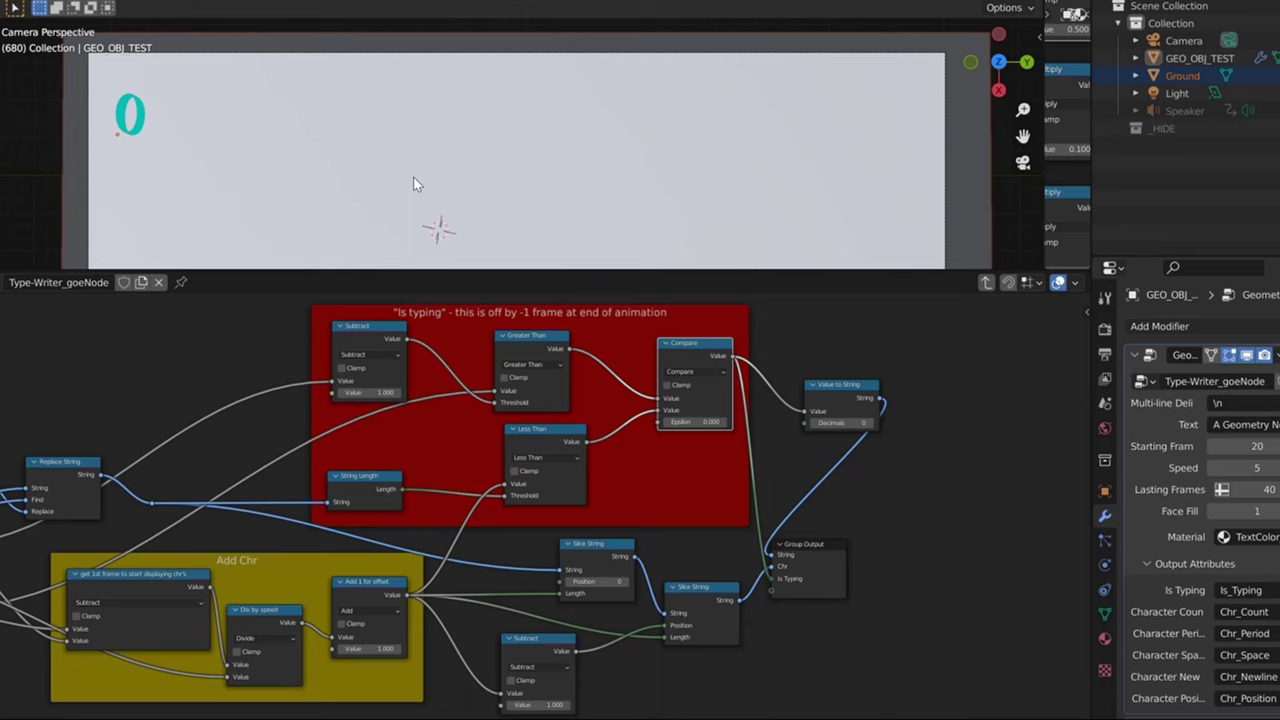
pyautogui.press('Left')
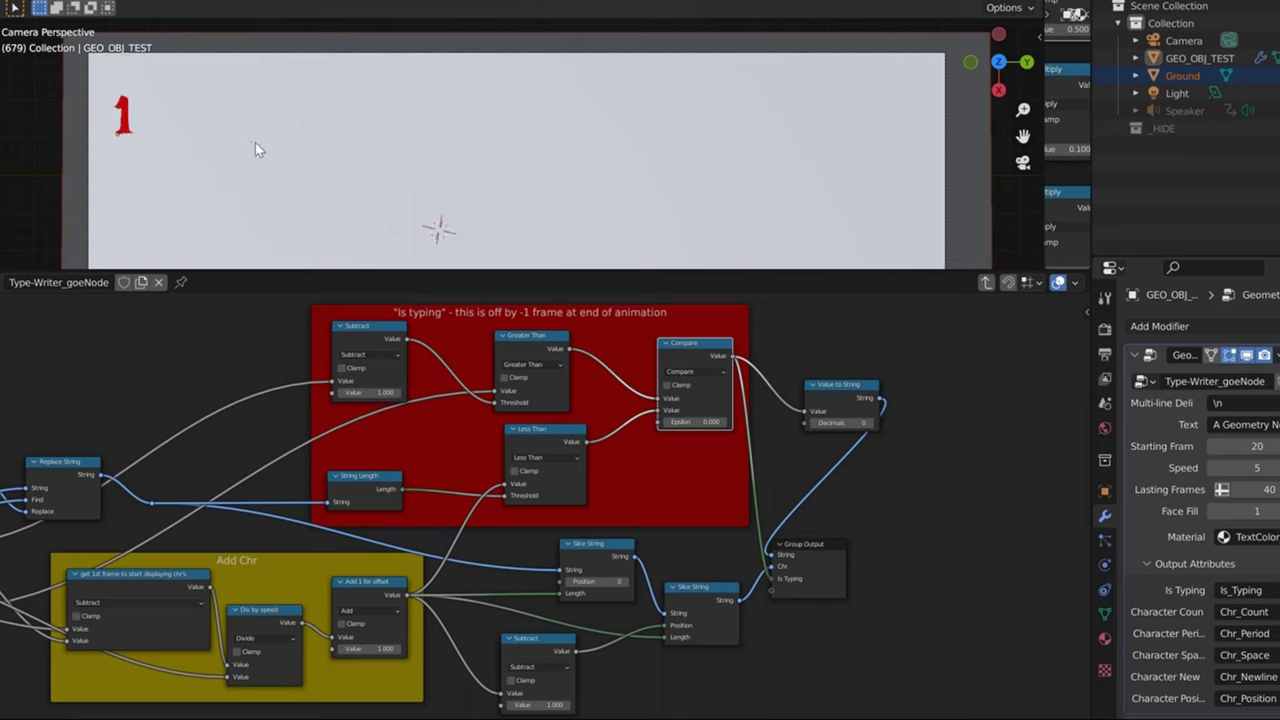
pyautogui.press('Right')
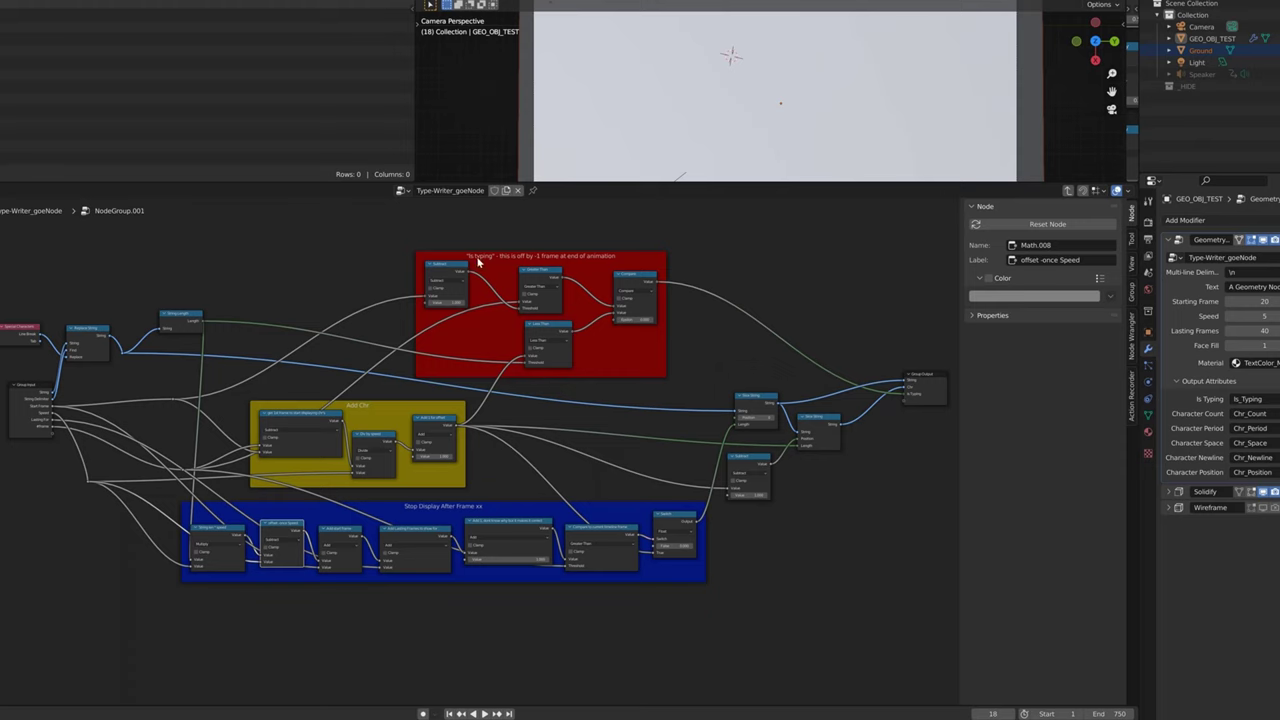
# Step: Exit and re-enter the Make Typing group, and nudge the "Stop Display After Frame xx" frame slightly up and left
pyautogui.press('Tab')
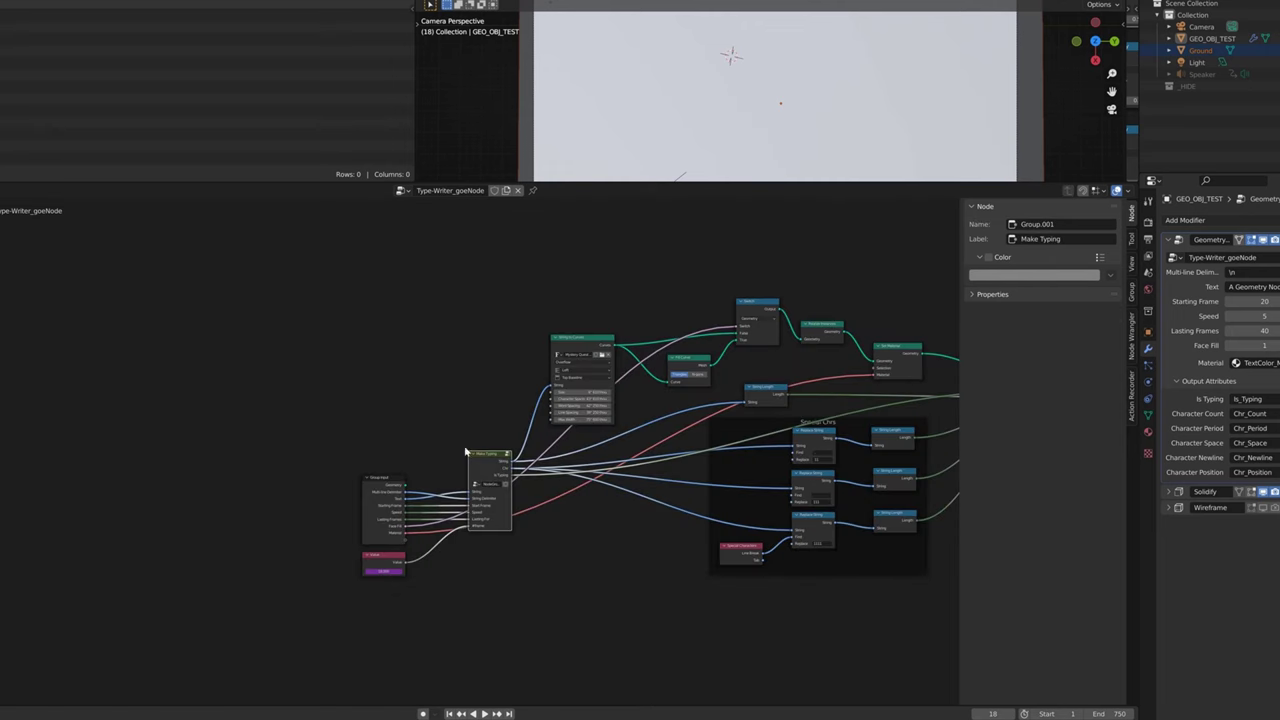
pyautogui.press('Tab')
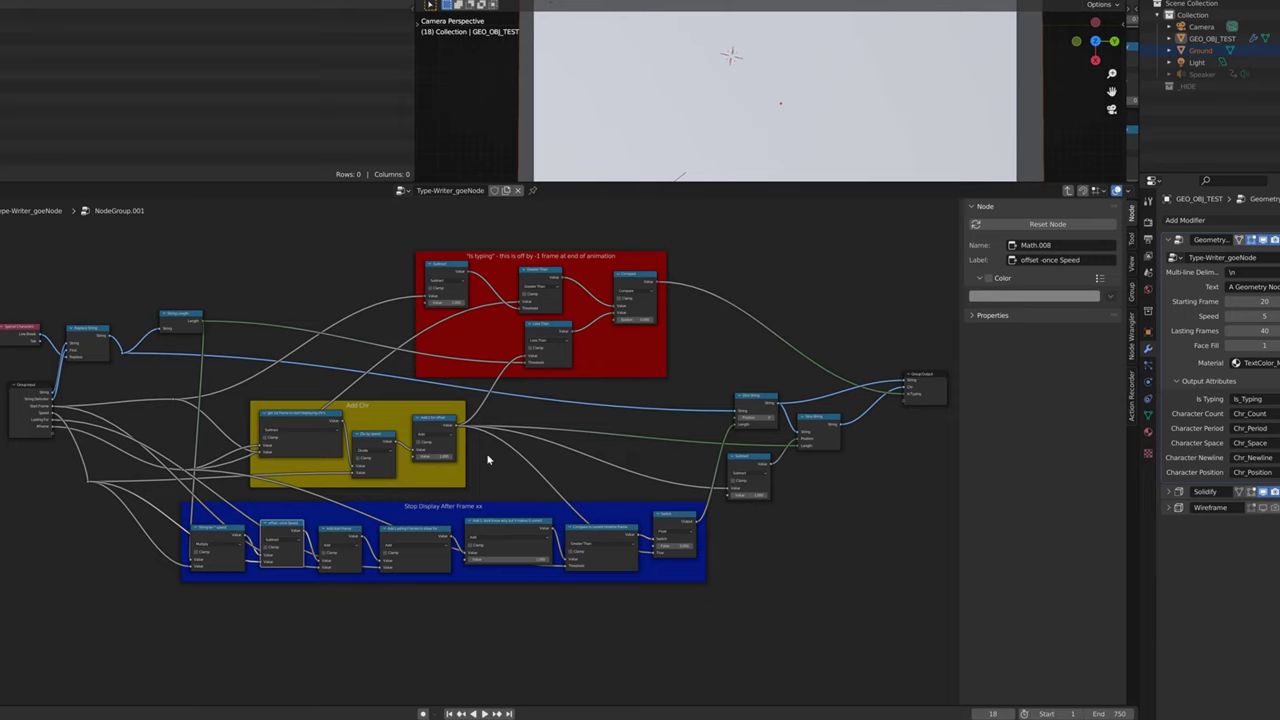
pyautogui.moveTo(455, 512)
pyautogui.mouseDown()
pyautogui.moveTo(450, 543)
pyautogui.moveTo(444, 506)
pyautogui.mouseUp()
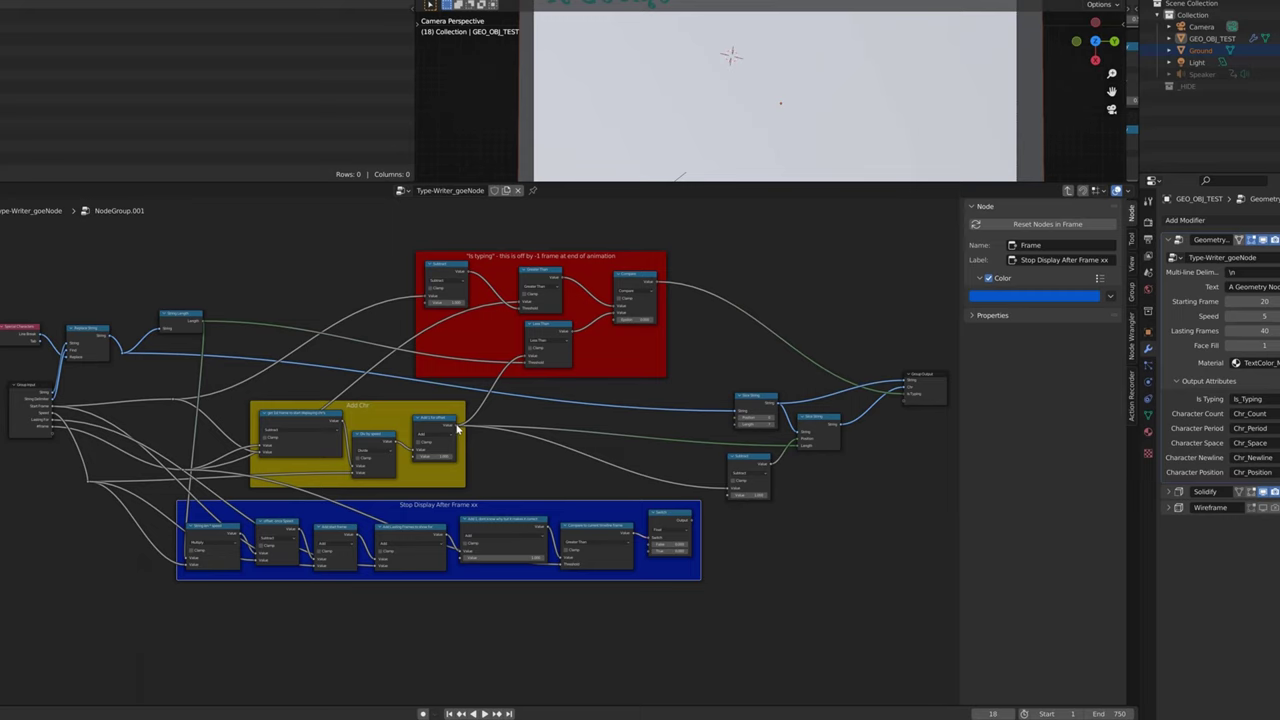
# Step: Try linking "Add 1 for offset" directly to the first Slice String's Length, and undo the link changes
pyautogui.moveTo(457, 428)
pyautogui.moveTo(457, 428); pyautogui.dragTo(731, 415)
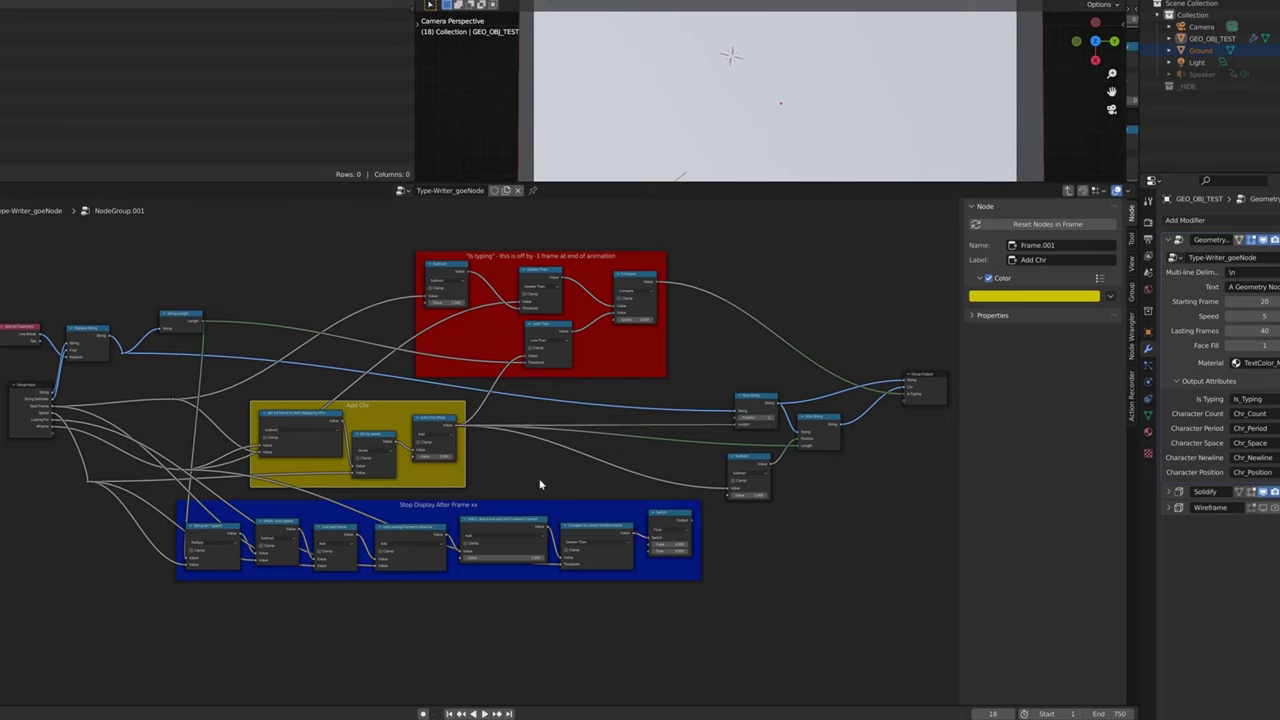
pyautogui.hotkey('ctrl', 'z')
pyautogui.hotkey('ctrl', 'z')
pyautogui.hotkey('ctrl', 'z')
pyautogui.hotkey('ctrl', 'z')
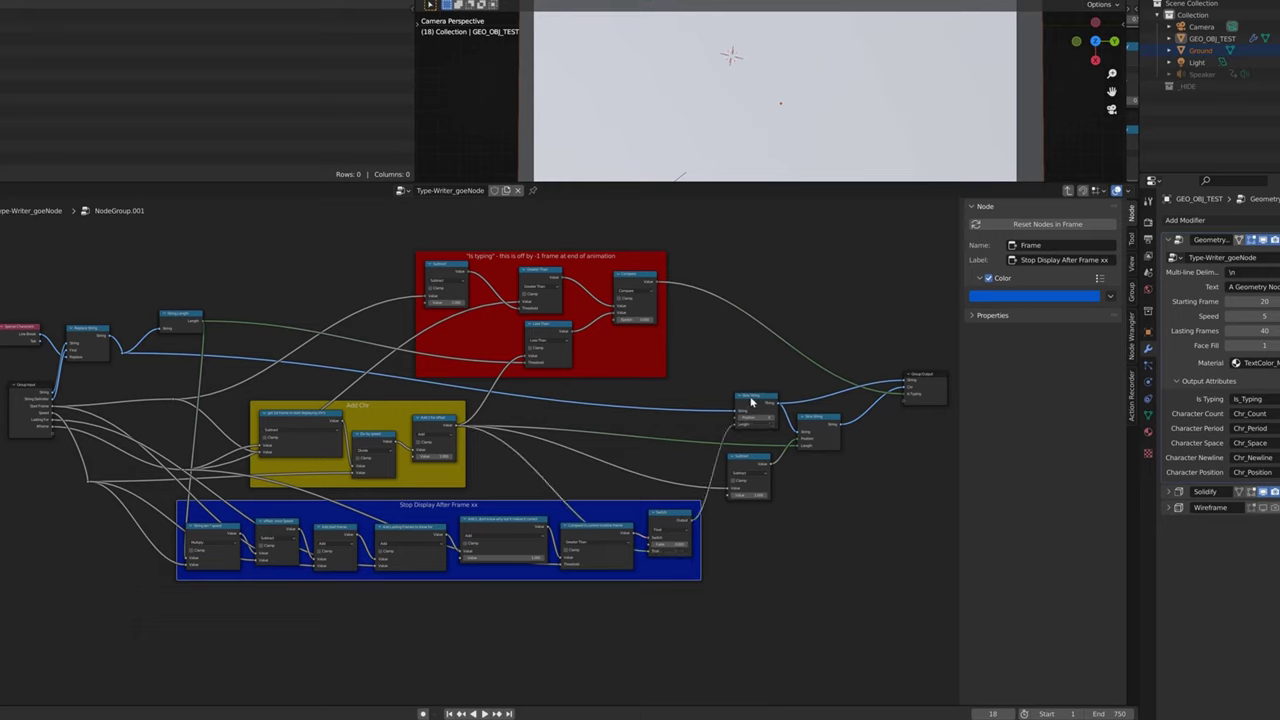
# Step: Nudge the first Slice String, Switch and "Add 1 for offset" nodes slightly
pyautogui.moveTo(752, 397); pyautogui.dragTo(750, 390)
pyautogui.moveTo(665, 515); pyautogui.dragTo(662, 512)
pyautogui.scroll(3, 665, 515)
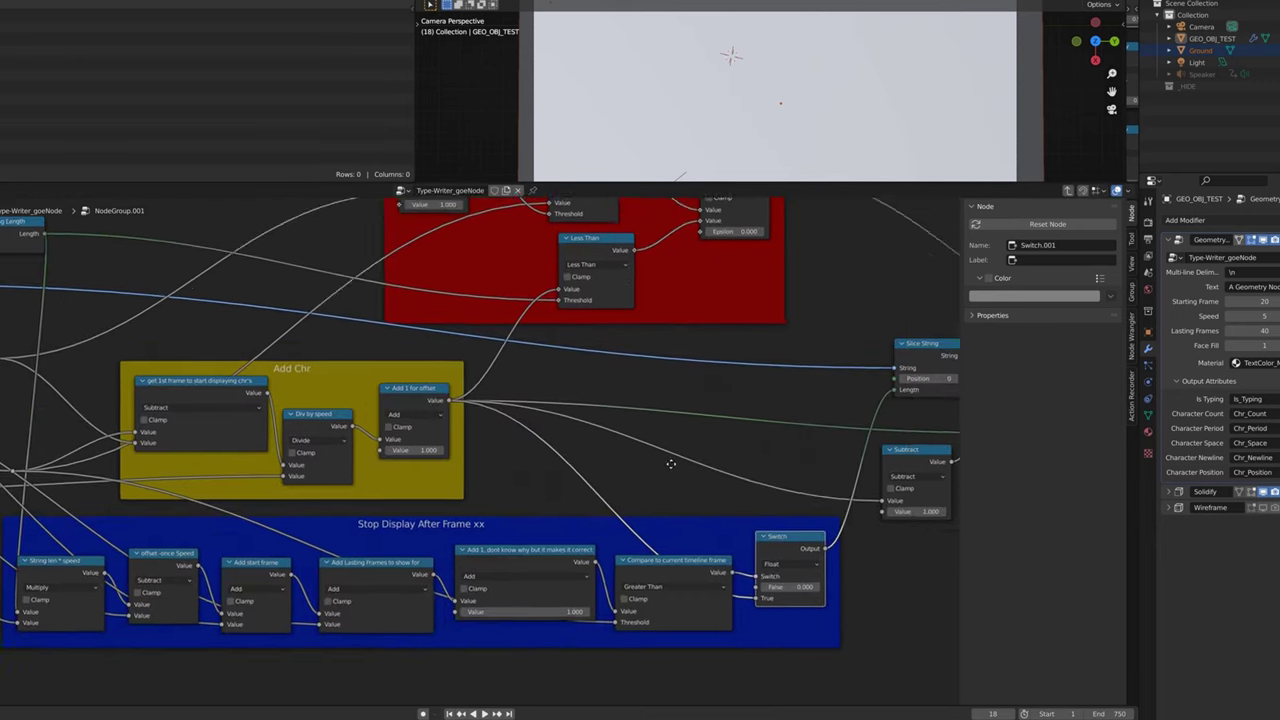
pyautogui.scroll(-1, 586, 429)
pyautogui.scroll(2, 583, 423)
pyautogui.moveTo(560, 414); pyautogui.dragTo(614, 415, button='middle')
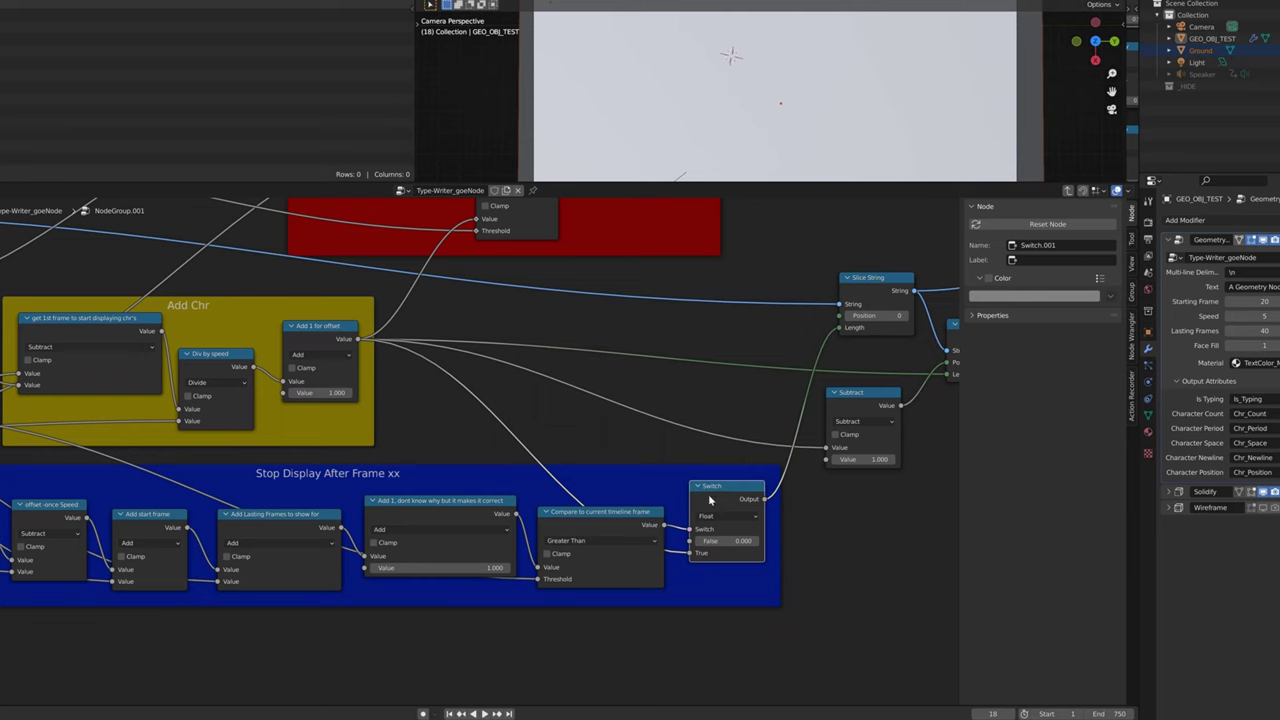
pyautogui.moveTo(335, 332); pyautogui.dragTo(326, 326)
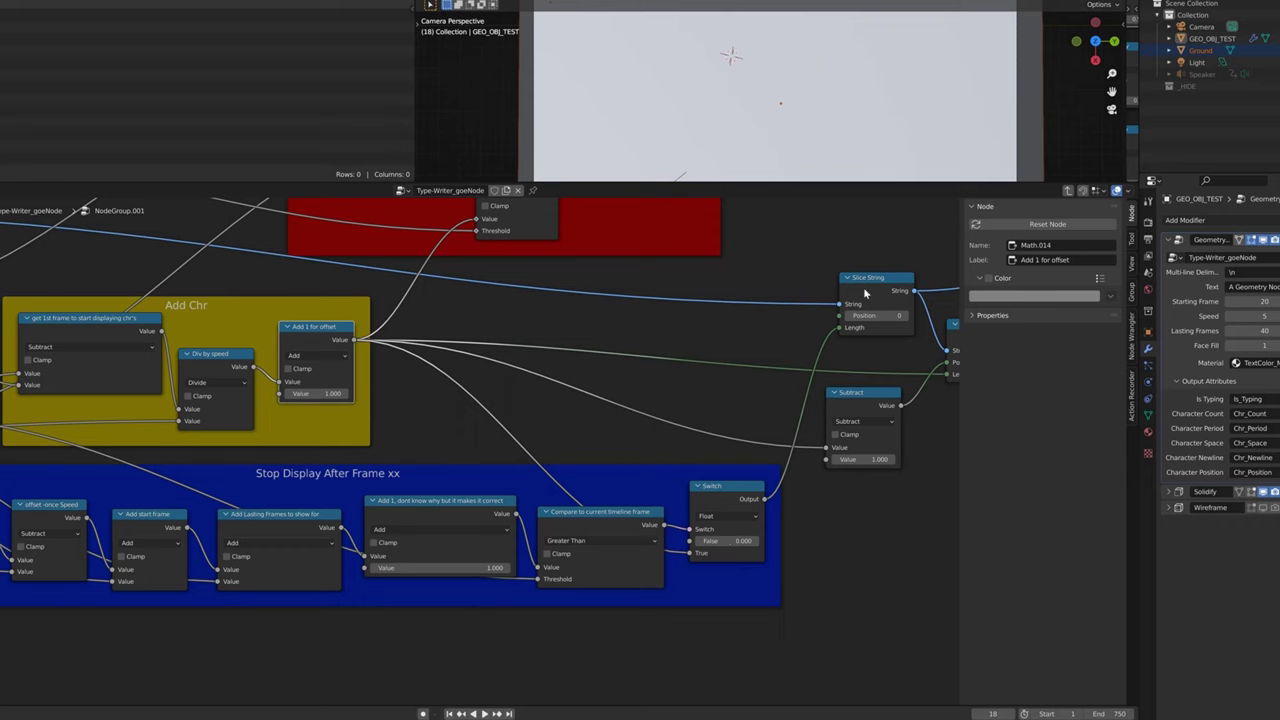
pyautogui.moveTo(873, 278); pyautogui.dragTo(866, 276)
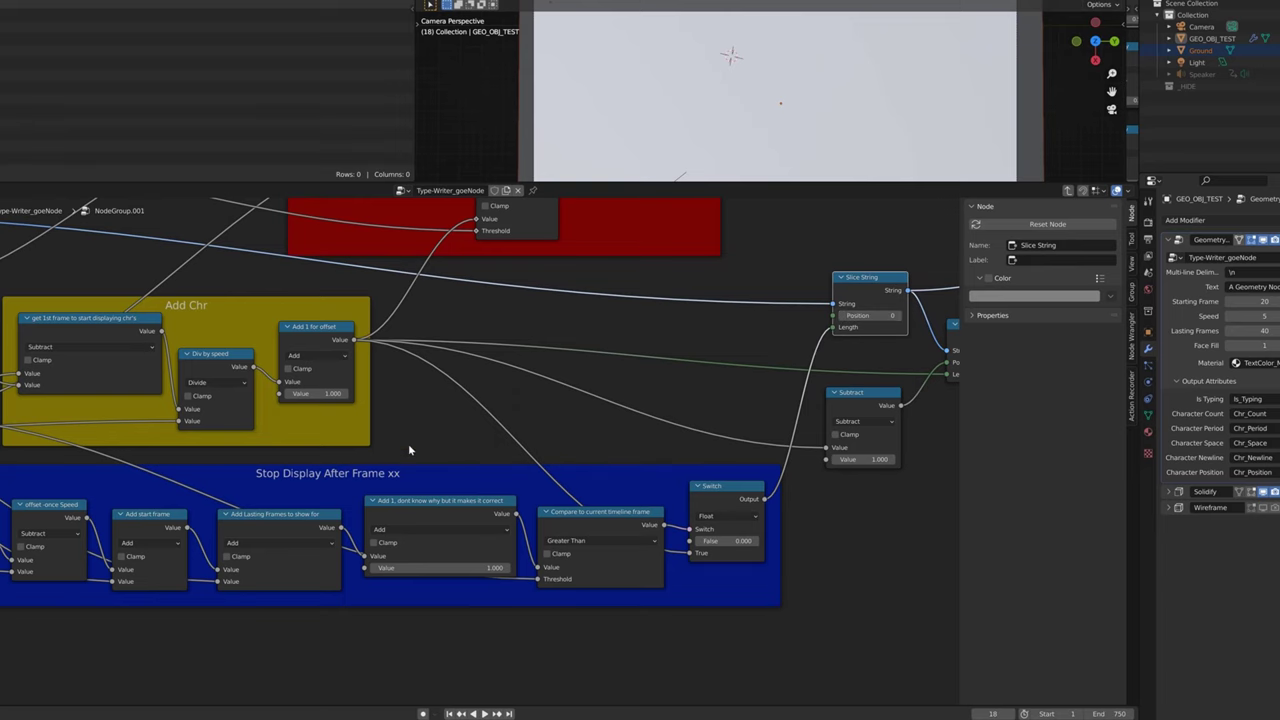
# Step: Nudge the "String len * speed" and "offset -once Speed" nodes slightly inside the "Stop Display After Frame xx" frame
pyautogui.moveTo(408, 443); pyautogui.dragTo(473, 456, button='middle')
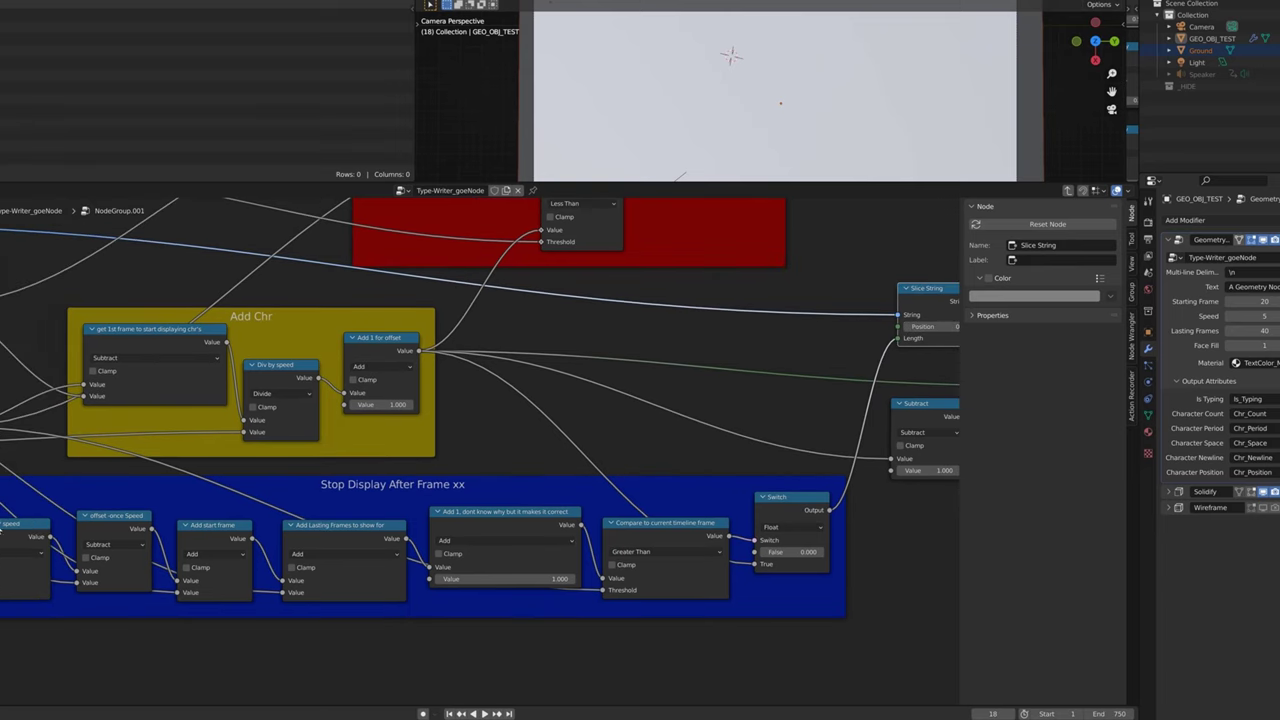
pyautogui.moveTo(2, 521); pyautogui.dragTo(3, 510)
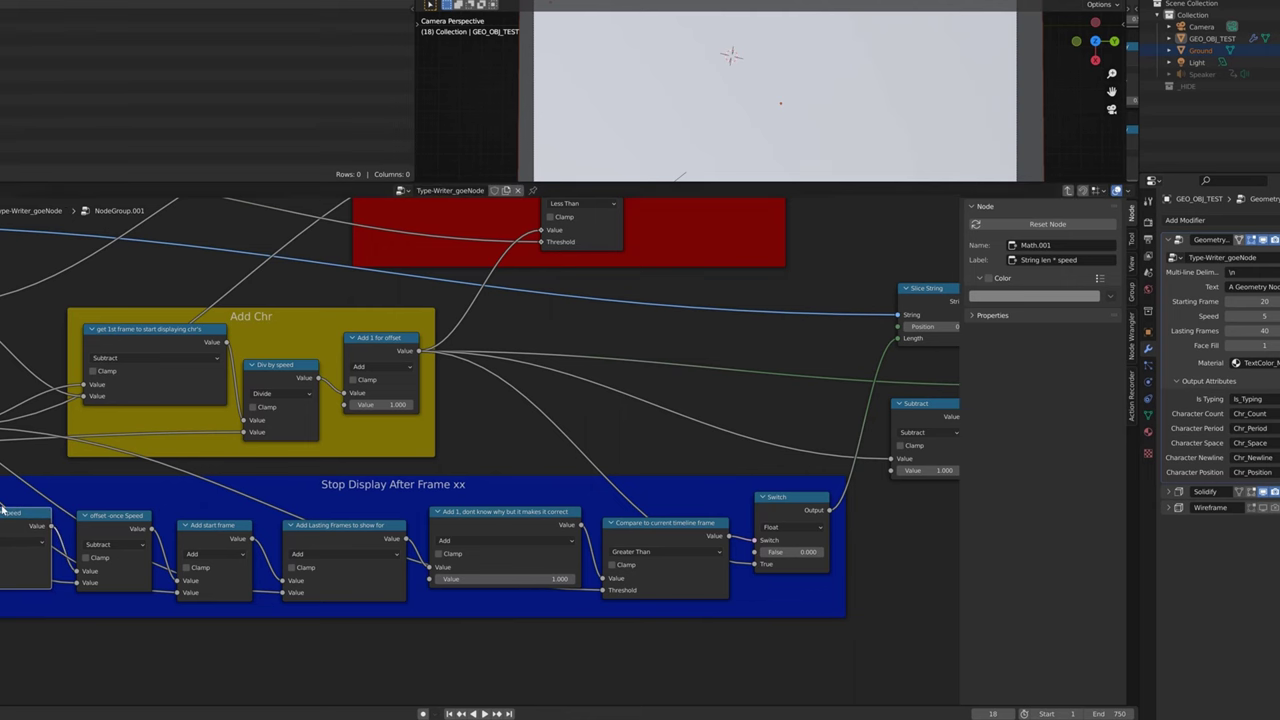
pyautogui.moveTo(24, 344); pyautogui.dragTo(128, 376, button='middle')
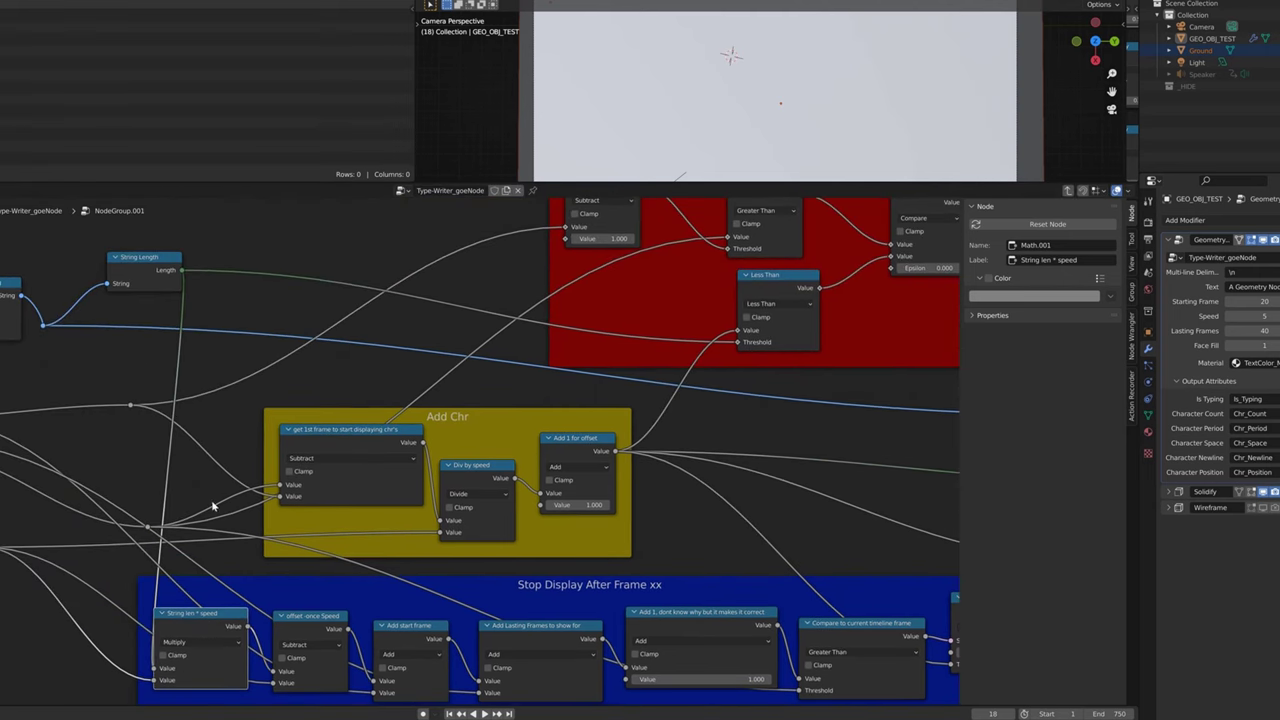
pyautogui.moveTo(193, 488); pyautogui.dragTo(193, 404, button='middle')
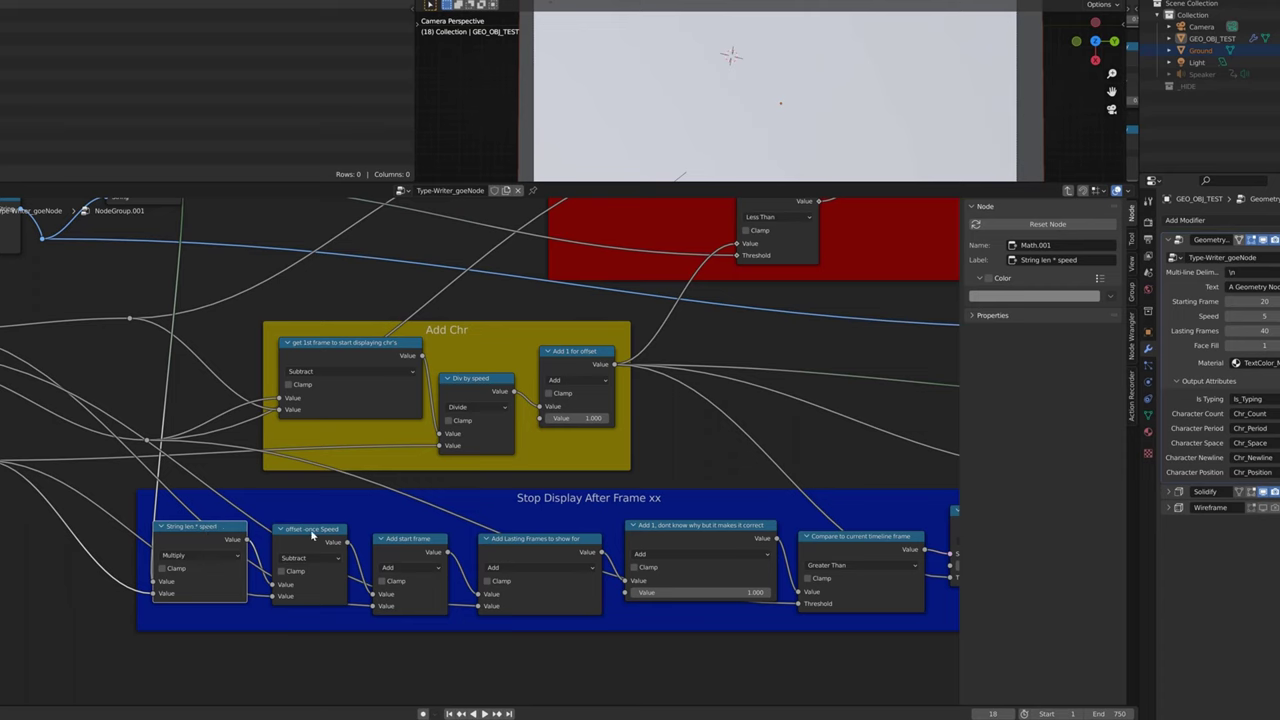
pyautogui.moveTo(311, 535); pyautogui.dragTo(309, 527)
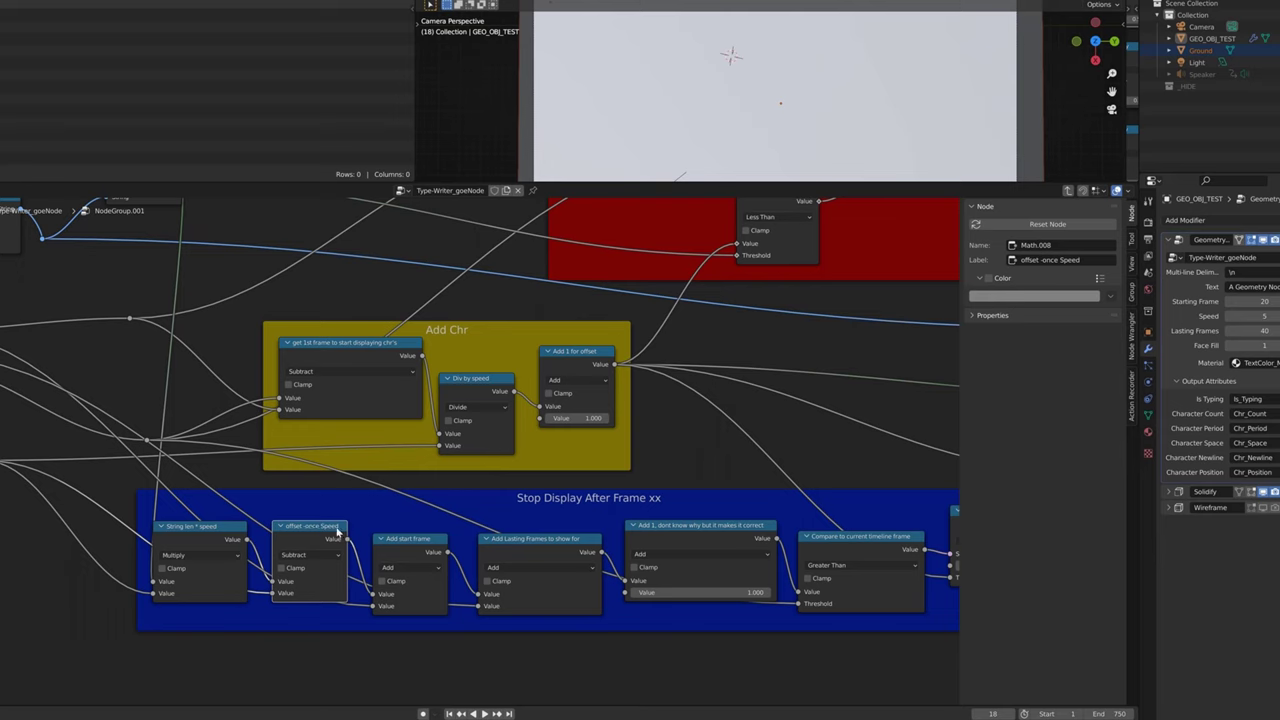
# Step: Nudge the "Add start frame", "Add Lasting Frames to show for" and "Add 1, dont know why but it makes it correct" nodes slightly
pyautogui.moveTo(411, 541); pyautogui.dragTo(409, 535)
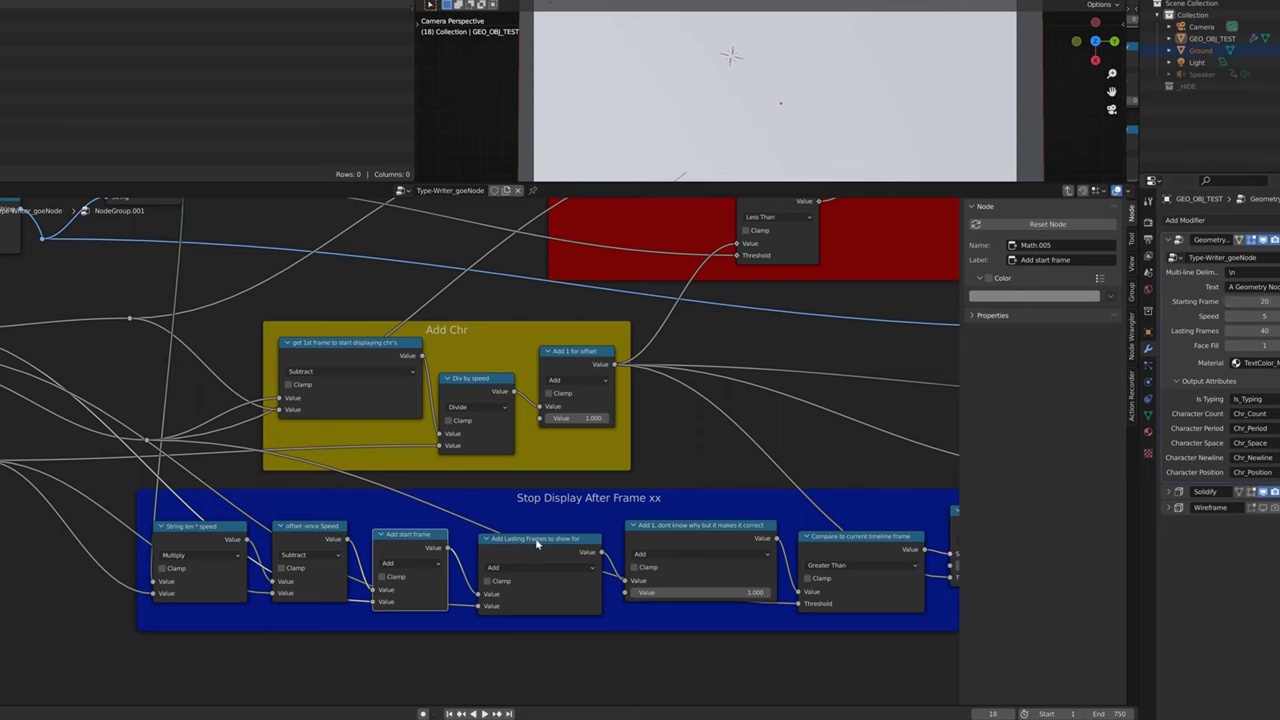
pyautogui.moveTo(536, 543); pyautogui.dragTo(534, 533)
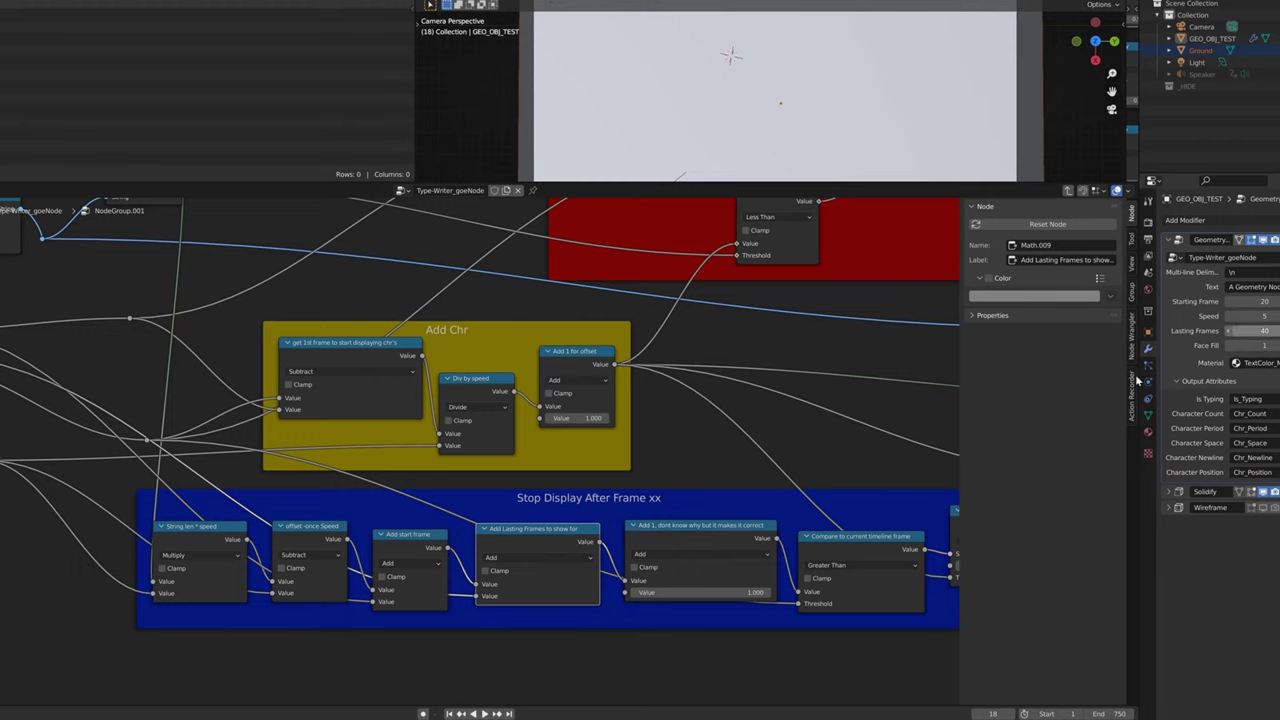
pyautogui.moveTo(701, 476); pyautogui.dragTo(580, 511, button='middle')
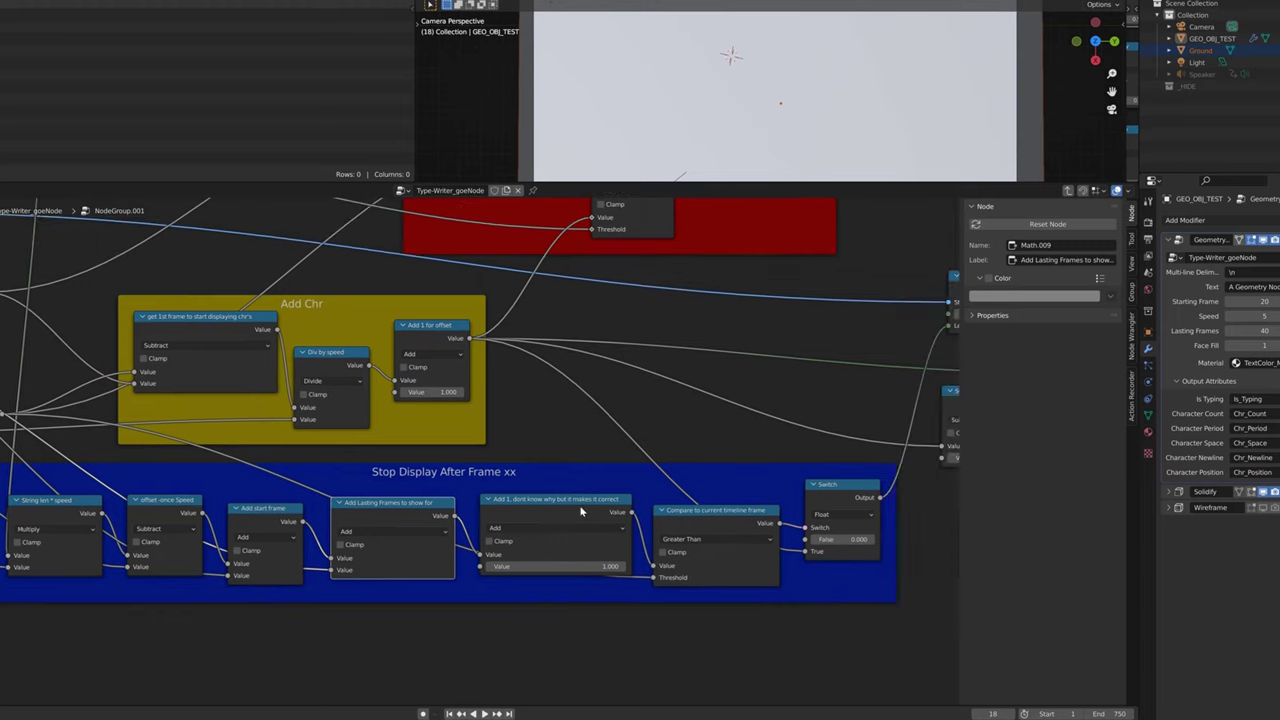
pyautogui.click(572, 507)
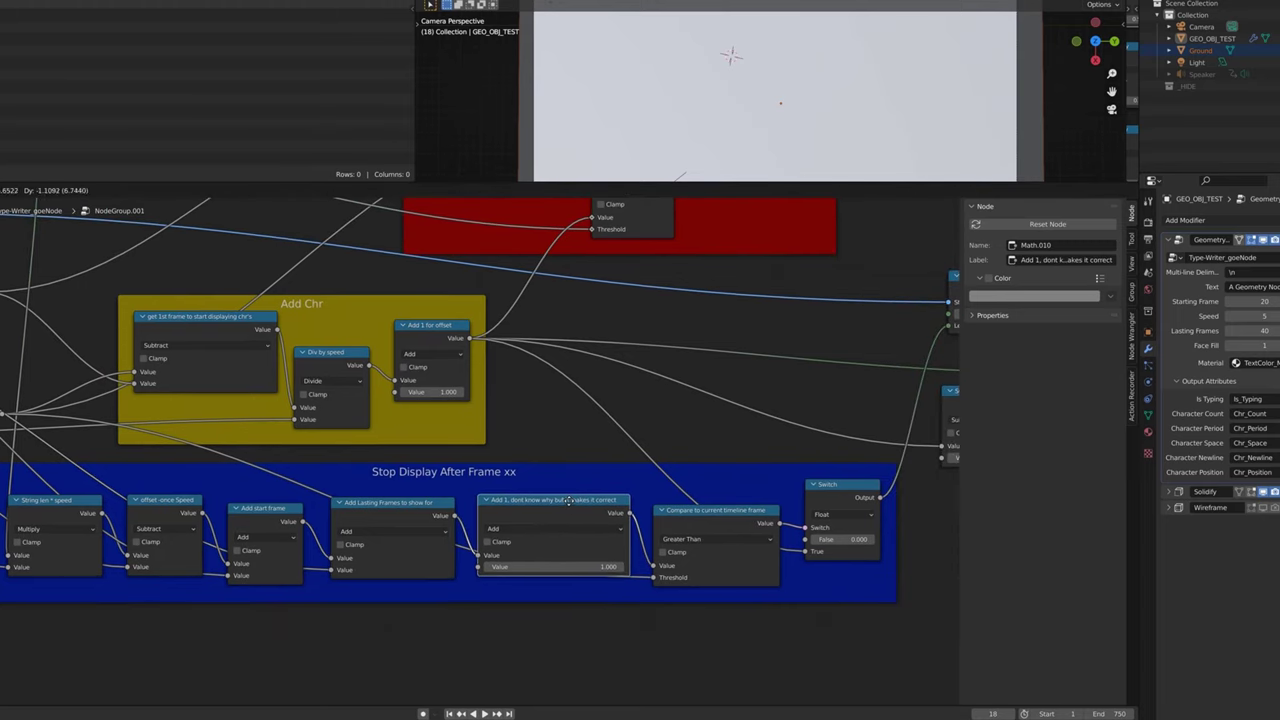
pyautogui.moveTo(584, 442); pyautogui.dragTo(625, 418, button='middle')
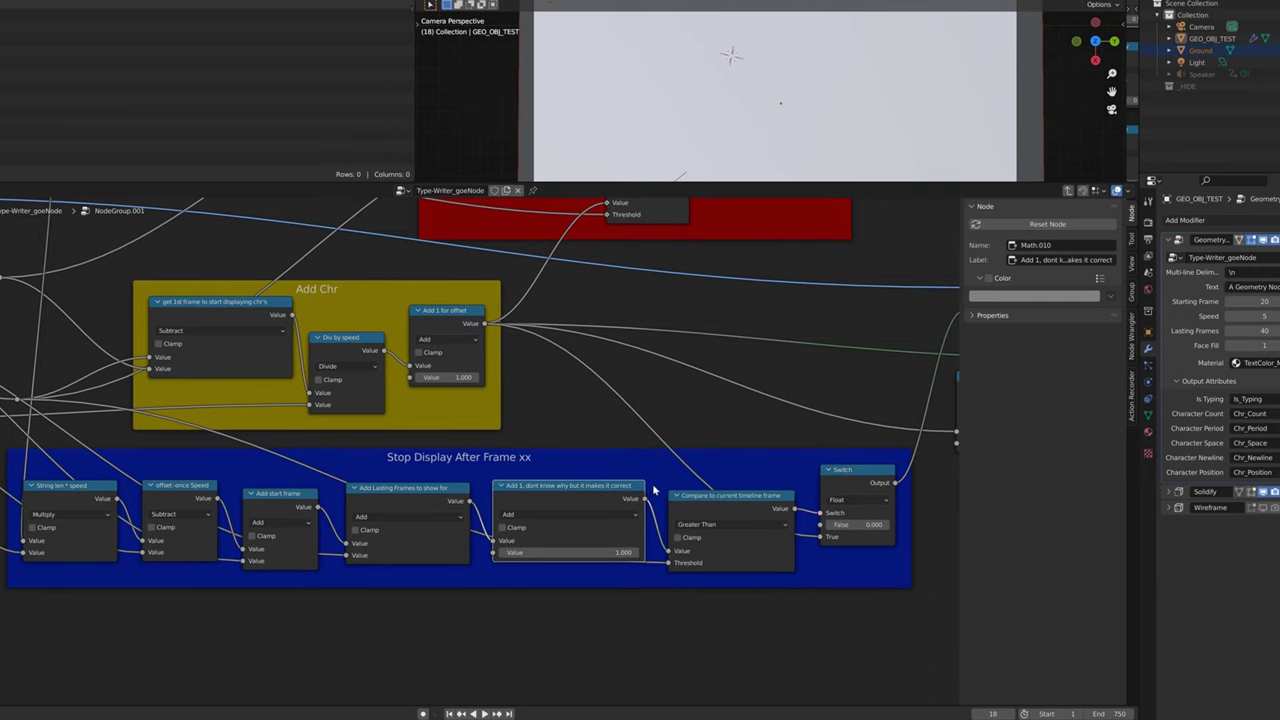
# Step: Nudge the "Compare to current timeline frame" node slightly inside the "Stop Display After Frame xx" frame
pyautogui.click(700, 502)
pyautogui.moveTo(700, 502); pyautogui.dragTo(701, 509)
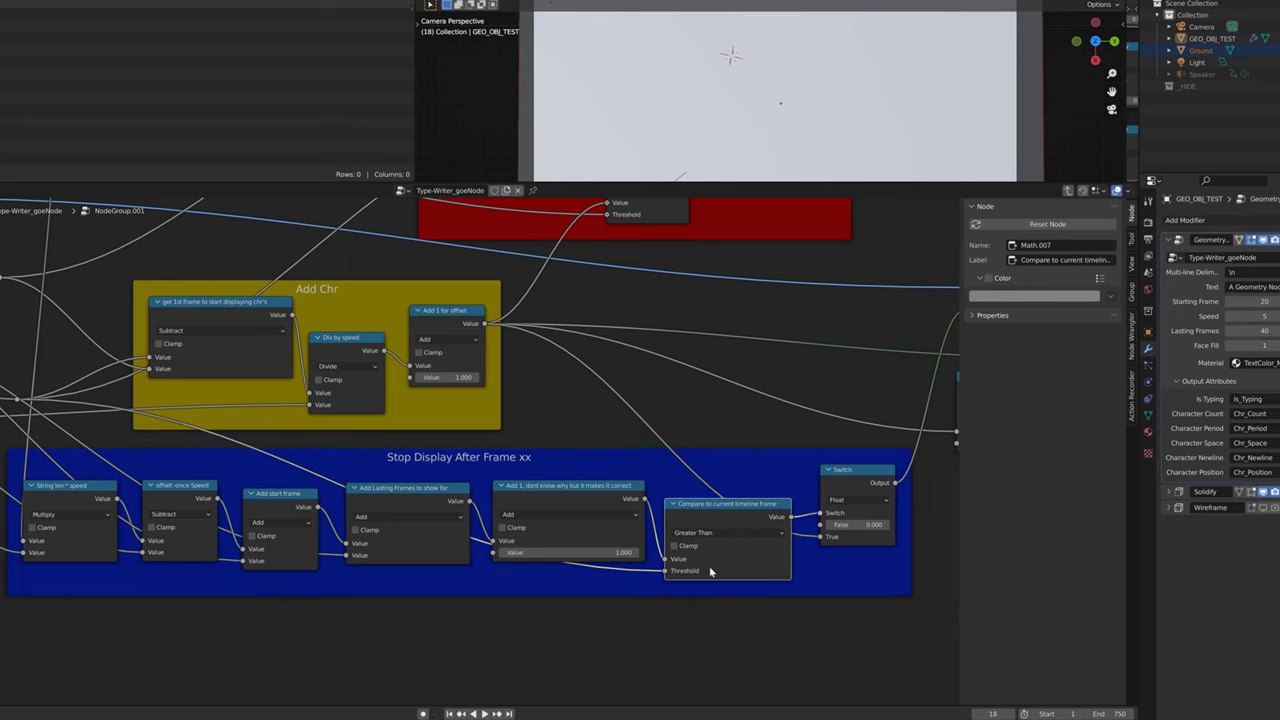
pyautogui.moveTo(716, 441); pyautogui.dragTo(591, 418, button='middle')
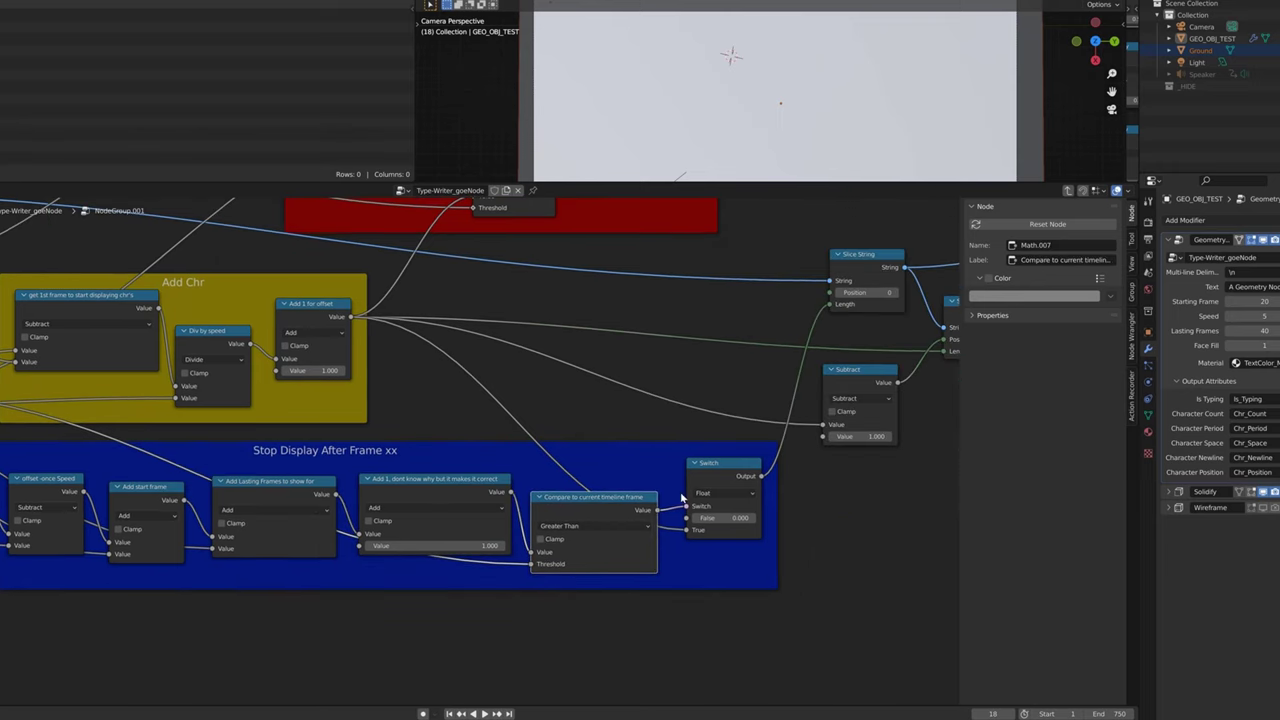
pyautogui.moveTo(617, 503); pyautogui.dragTo(619, 504)
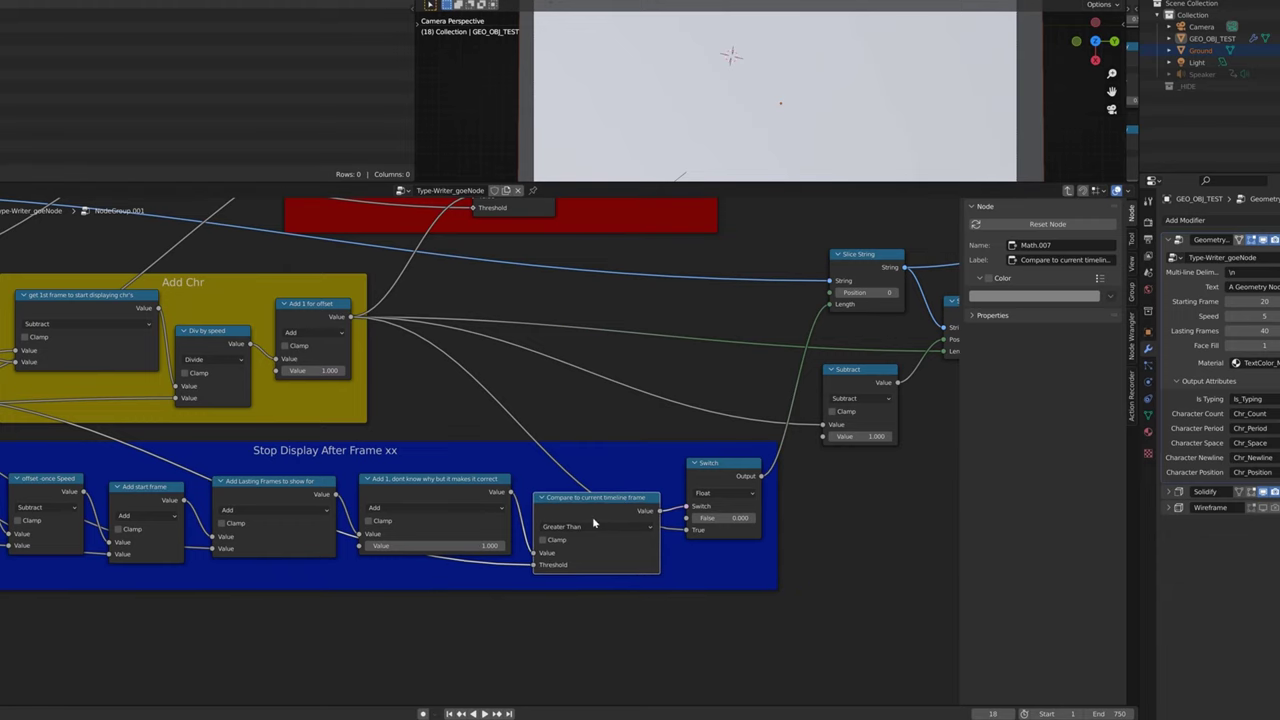
# Step: Select the Switch node and nudge the first Slice String and "Add 1 for offset" nodes slightly
pyautogui.click(706, 520)
pyautogui.scroll(-2, 703, 540)
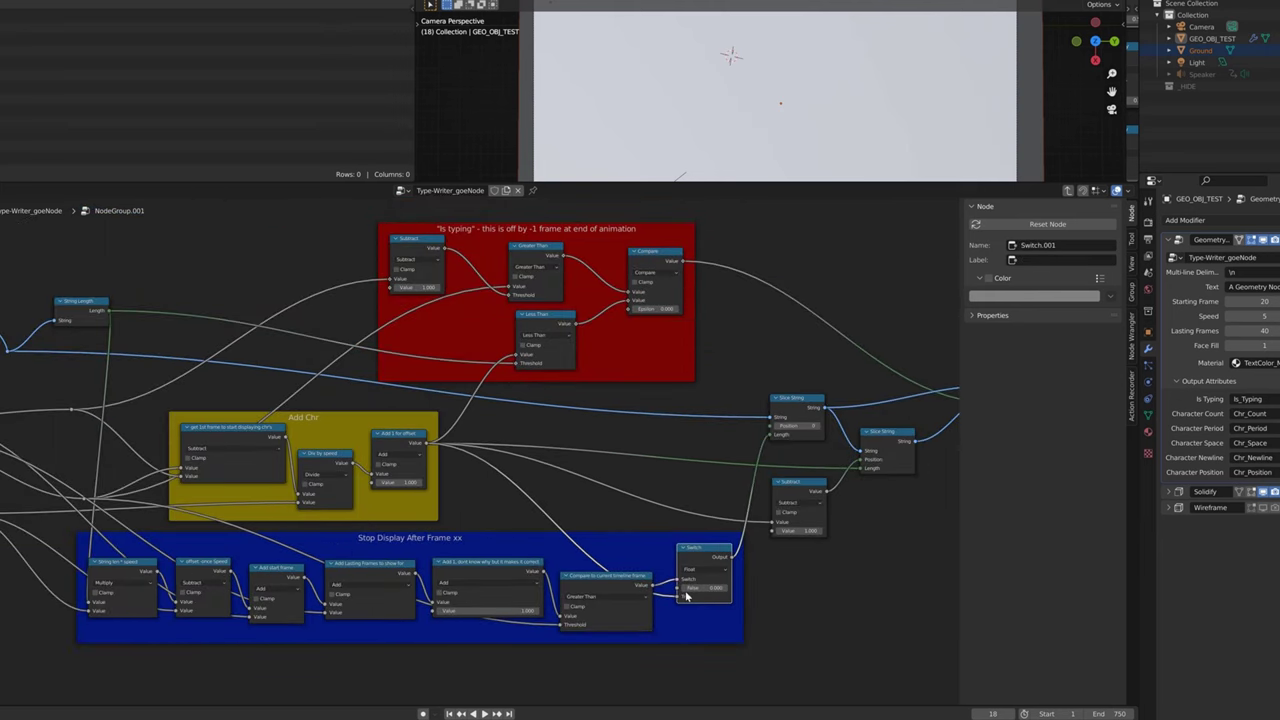
pyautogui.click(688, 589)
pyautogui.moveTo(706, 588); pyautogui.dragTo(719, 455)
pyautogui.moveTo(799, 398); pyautogui.dragTo(802, 393)
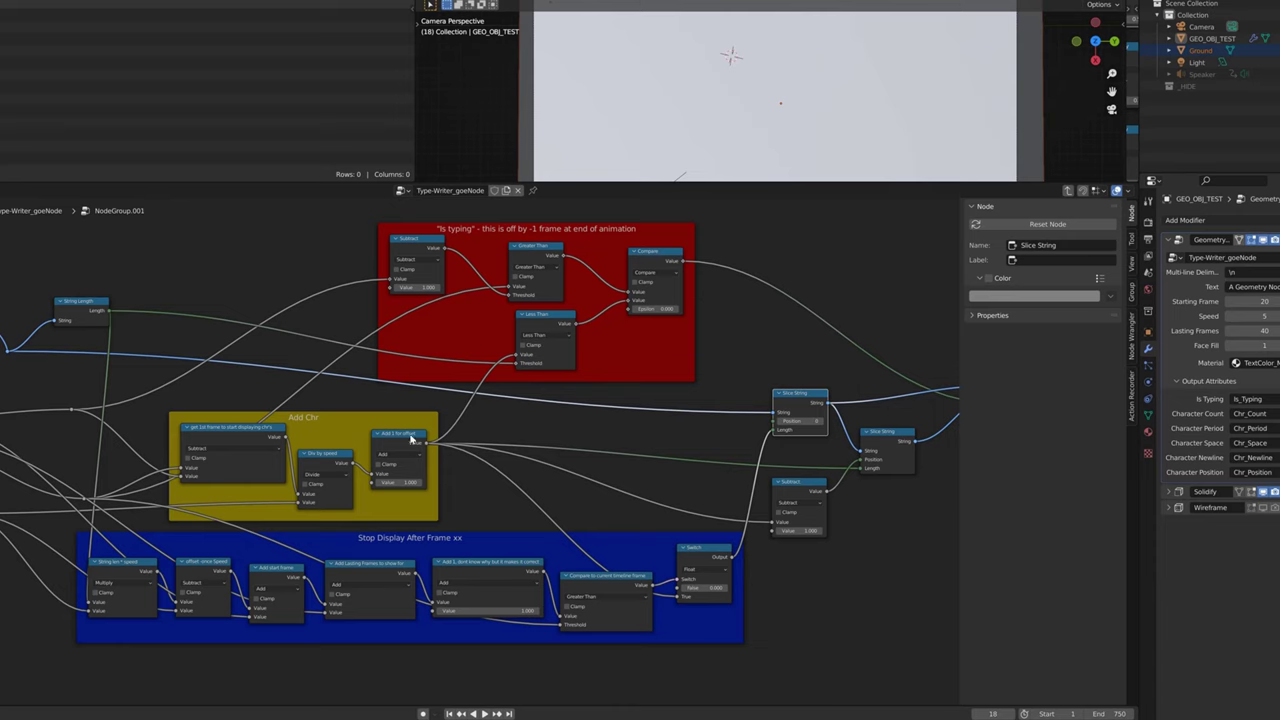
pyautogui.moveTo(410, 440); pyautogui.dragTo(418, 438)
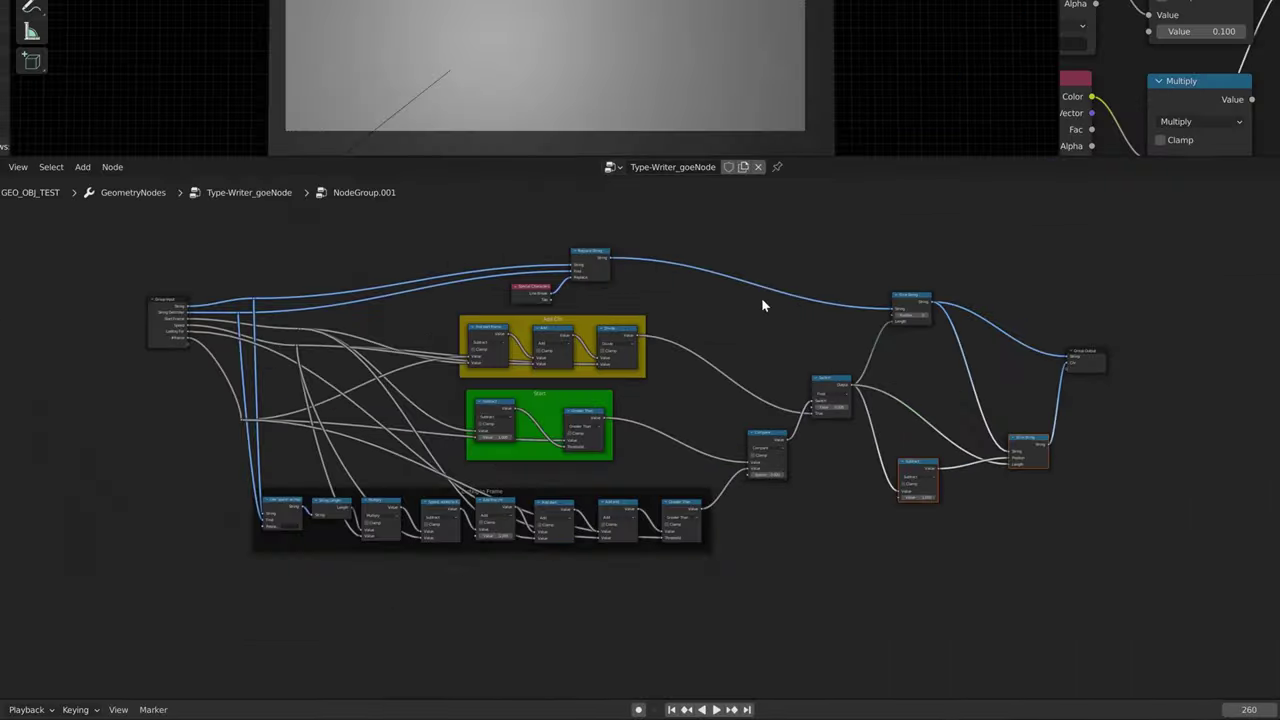
# Step: Exit the node group to the parent Type-Writer_goeNode tree and nudge the Make Typing node slightly
pyautogui.press('Tab')
pyautogui.moveTo(690, 385); pyautogui.dragTo(617, 360, button='middle')
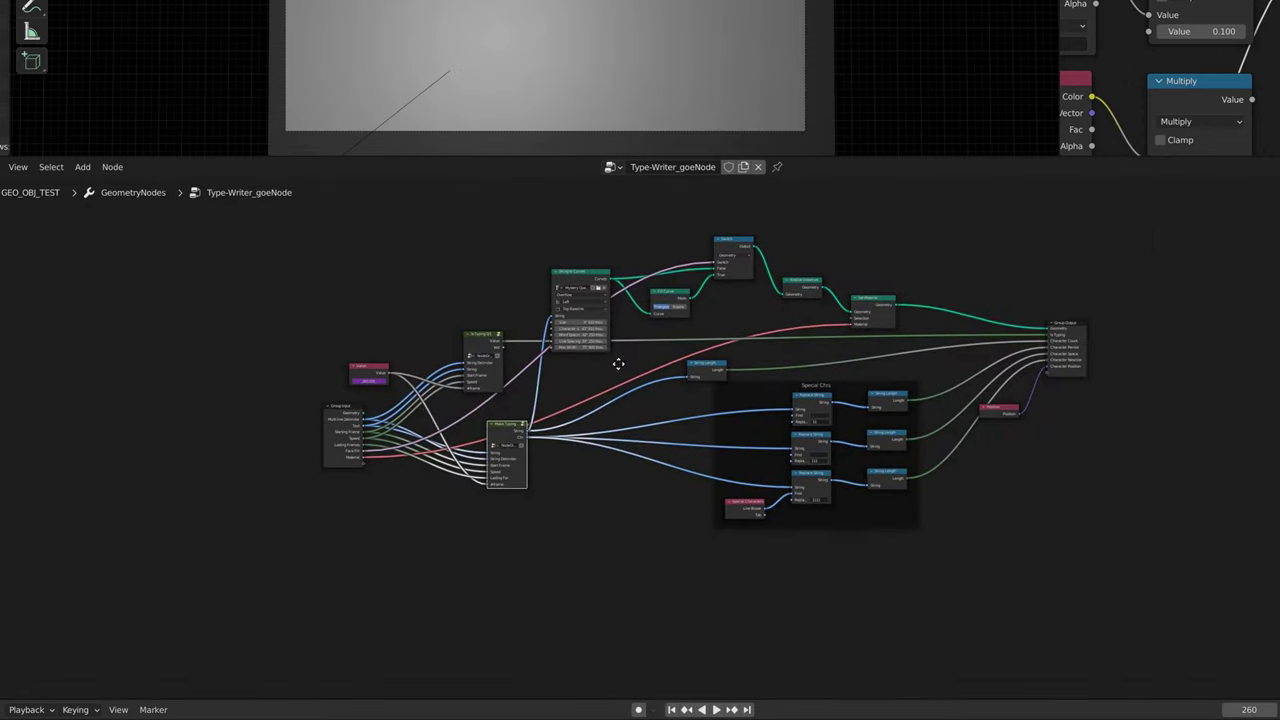
pyautogui.scroll(4, 571, 400)
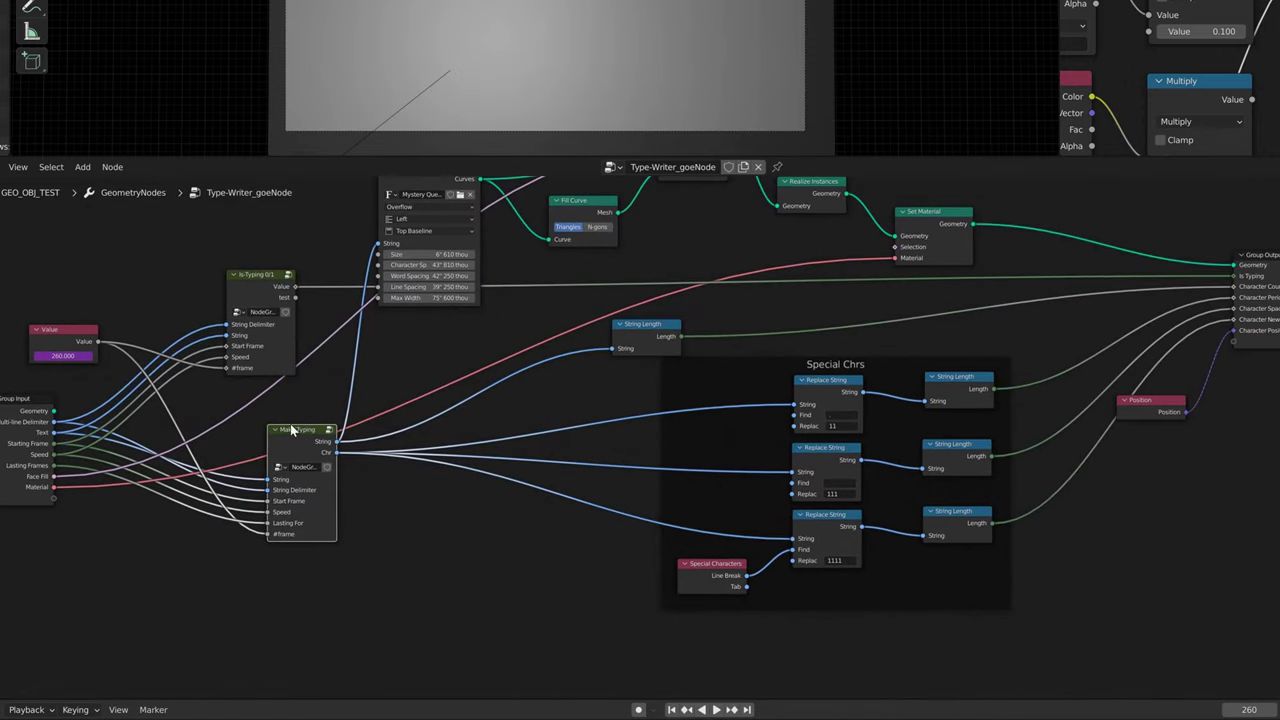
pyautogui.moveTo(305, 425)
pyautogui.mouseDown()
pyautogui.moveTo(340, 405)
pyautogui.moveTo(315, 412)
pyautogui.mouseUp()
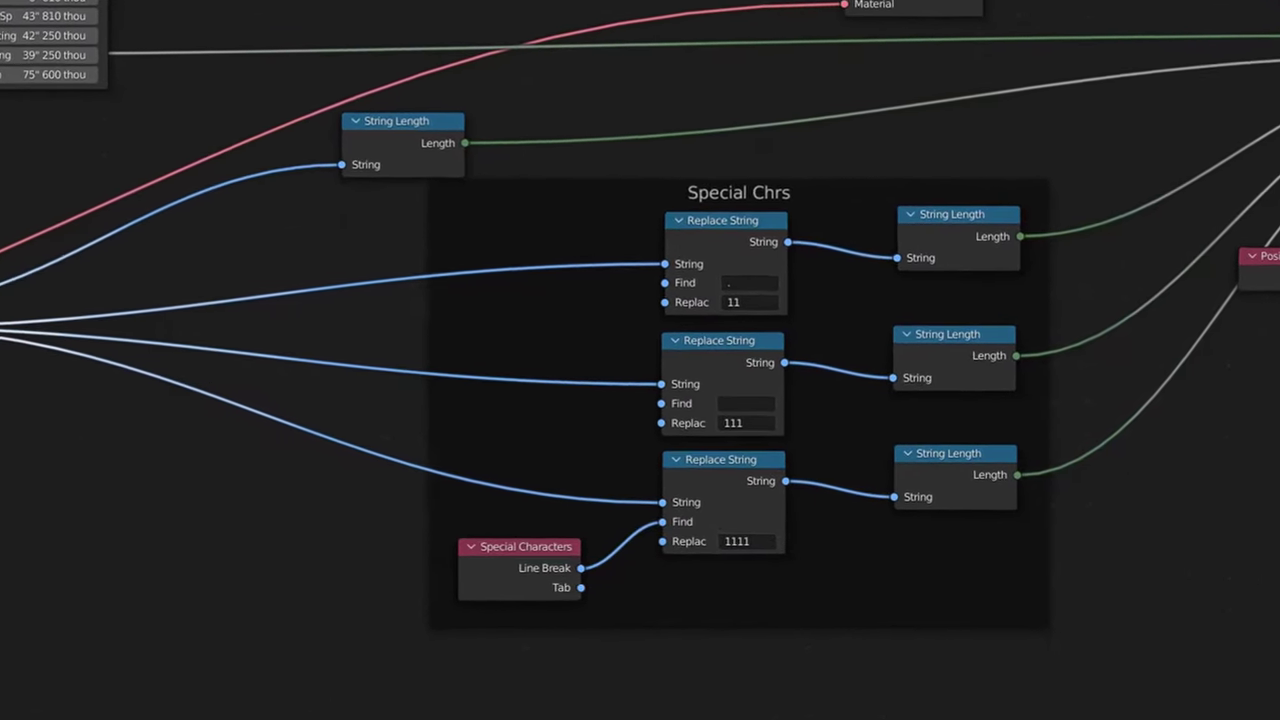
# Step: Nudge the String Length node linked to the period-finding Replace String in the Special Chrs frame
pyautogui.scroll(3, 746, 244)
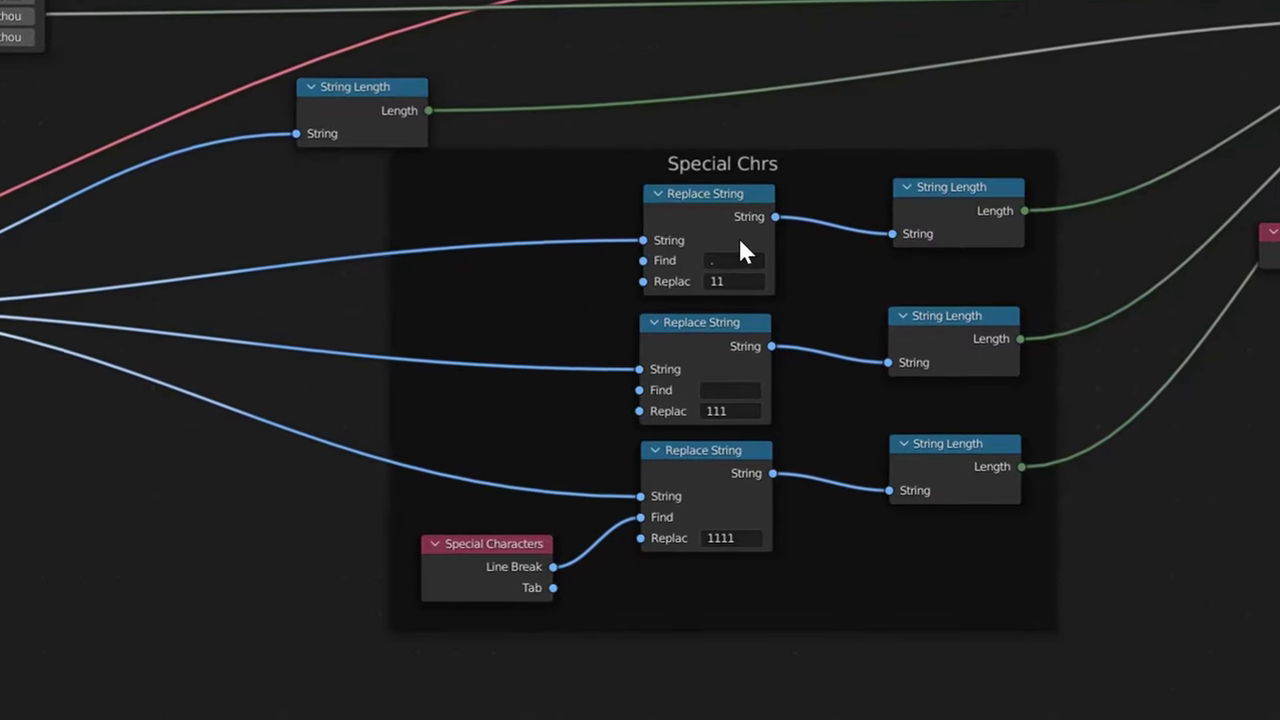
pyautogui.scroll(2, 706, 216)
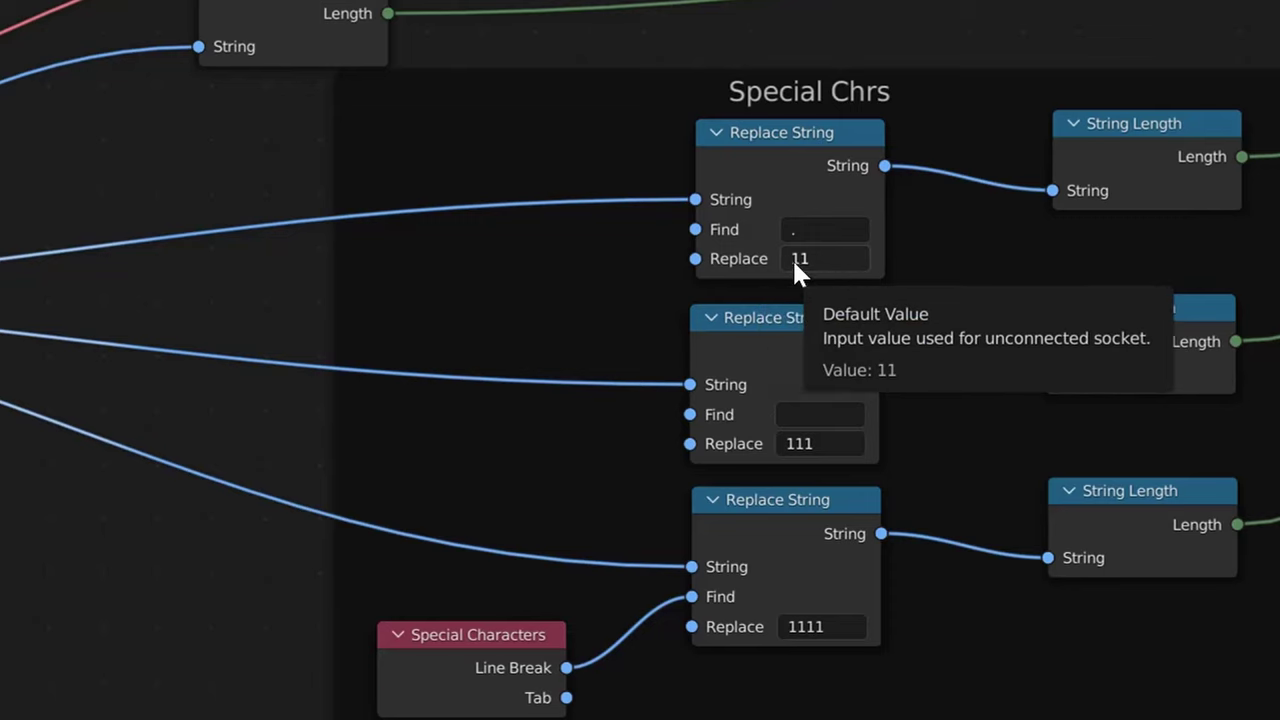
pyautogui.moveTo(983, 283); pyautogui.dragTo(609, 289, button='middle')
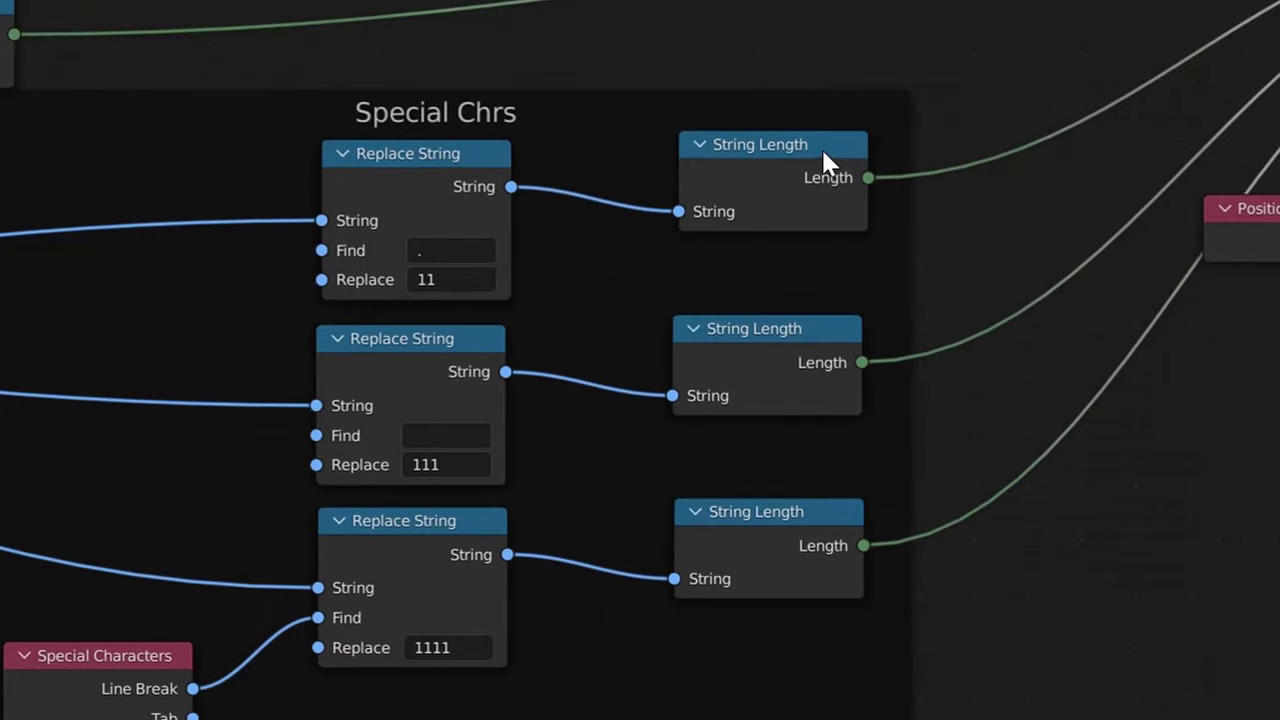
pyautogui.moveTo(821, 147); pyautogui.dragTo(808, 154)
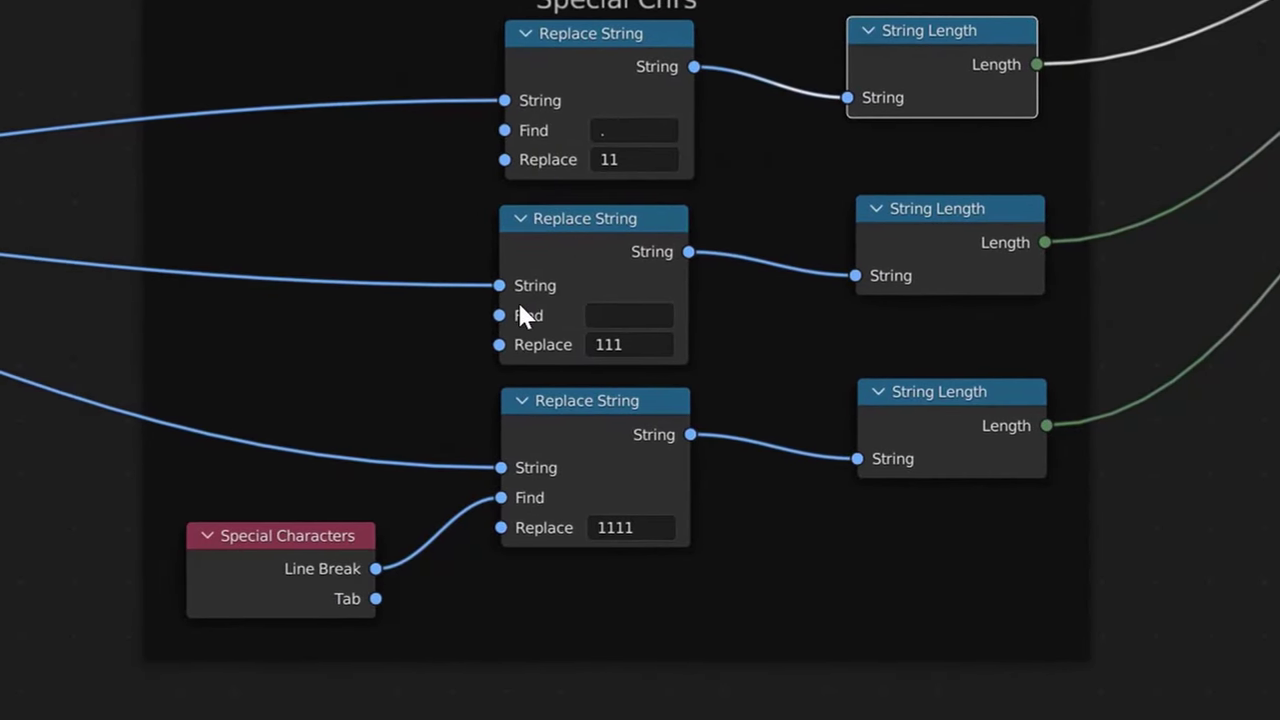
# Step: Replace the Find text of the middle Replace String node with 0, and restore it to a single space
pyautogui.click(625, 315)
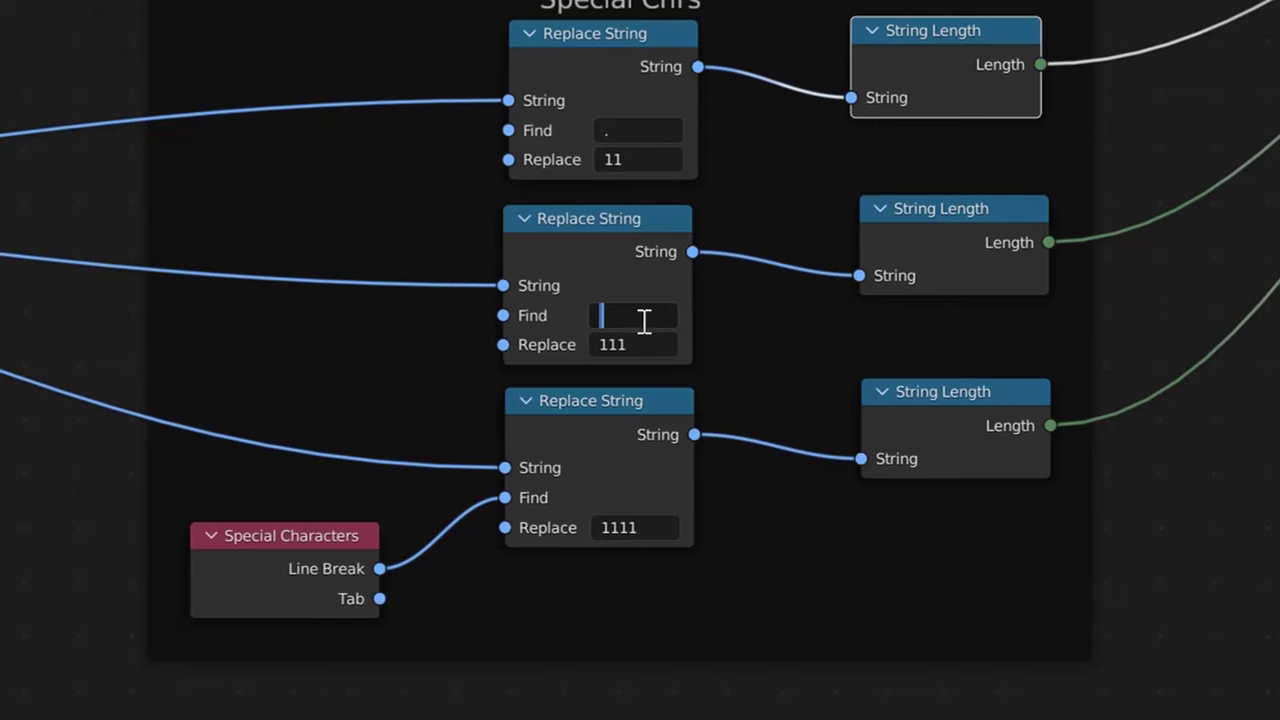
pyautogui.write('0')
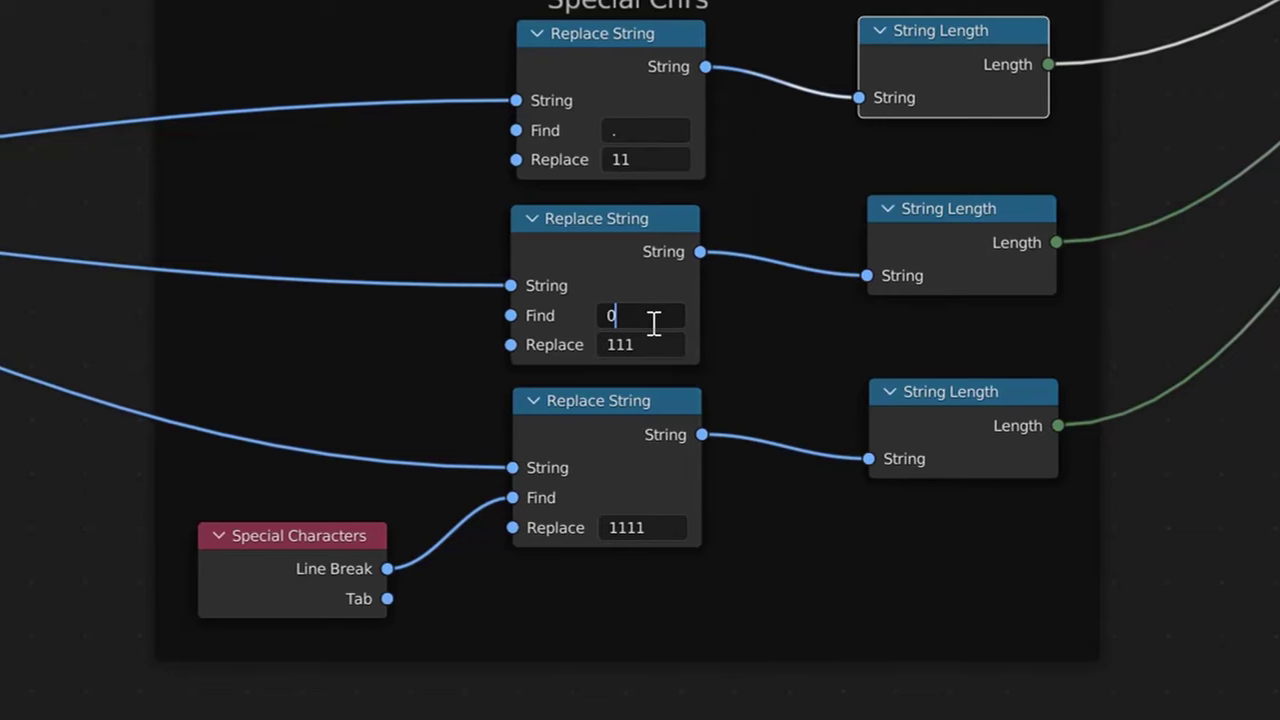
pyautogui.press('BackSpace')
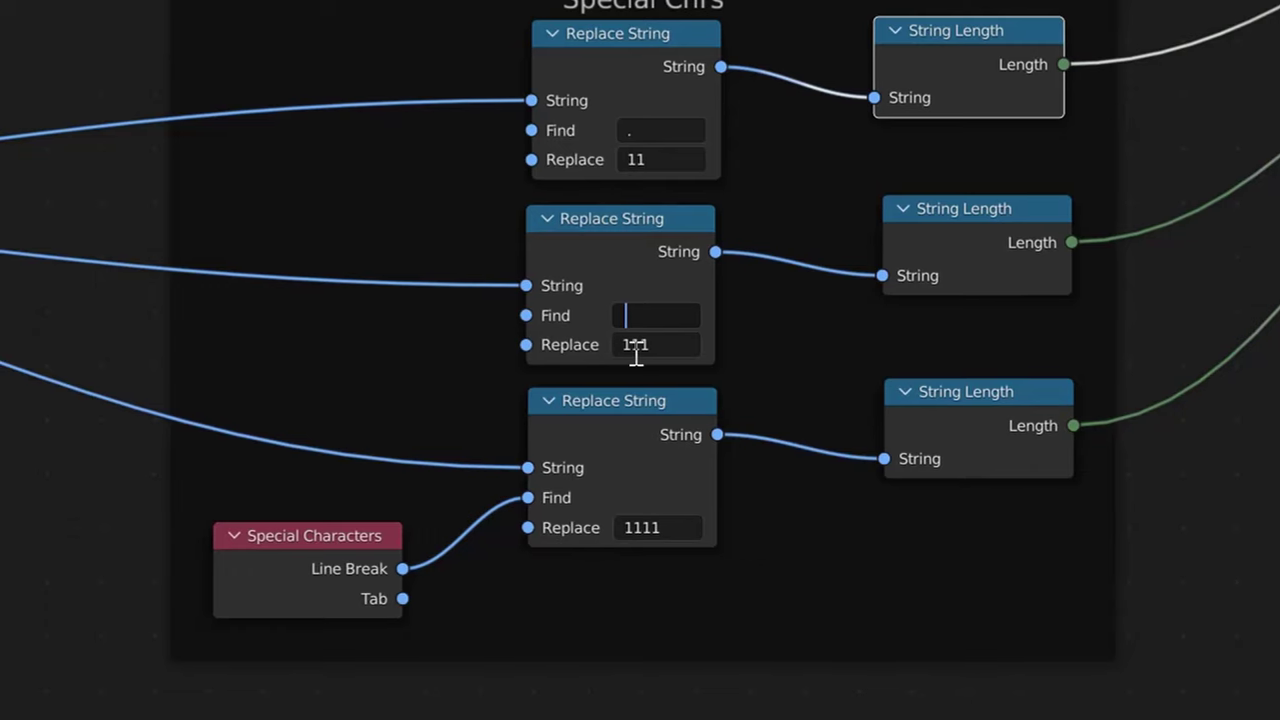
pyautogui.press('Return')
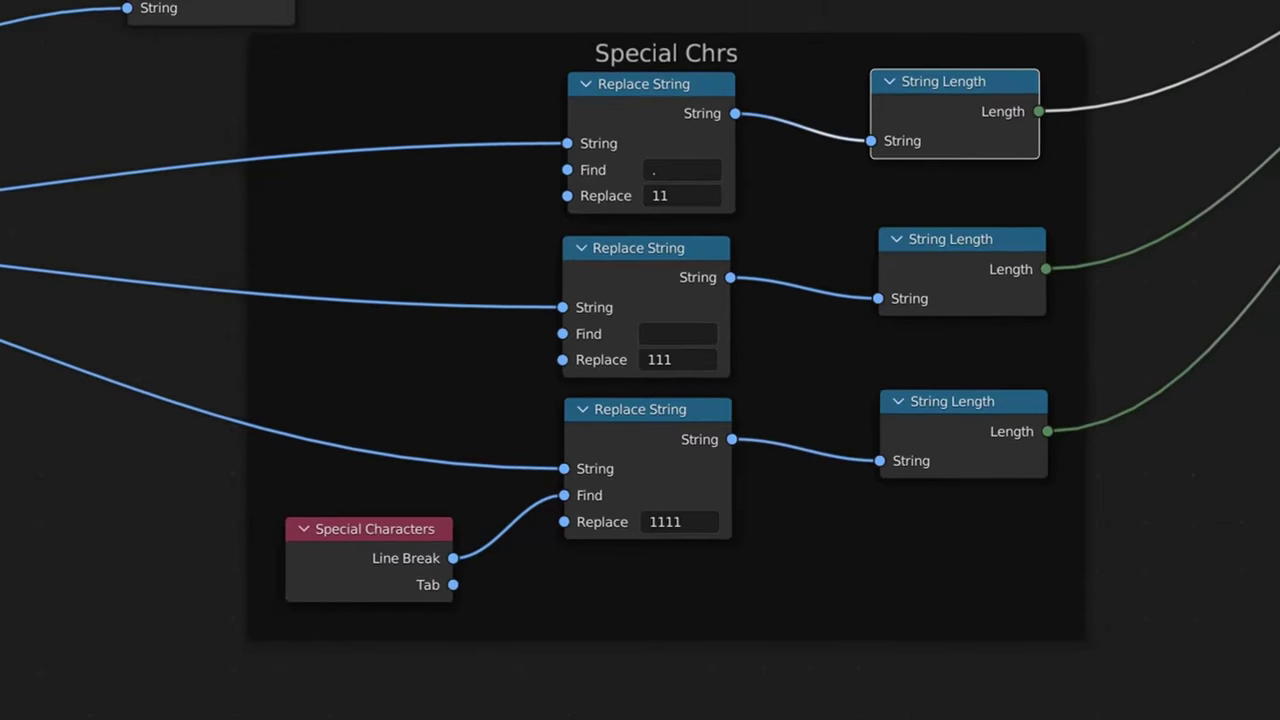
# Step: Preview the Is_Typing Multiply node's output in the text's shader, and return the preview to the Hue Saturation Value node
pyautogui.moveTo(63, 143); pyautogui.dragTo(55, 211, button='middle')
pyautogui.scroll(-3, 70, 214)
pyautogui.moveTo(266, 166); pyautogui.dragTo(489, 200, button='middle')
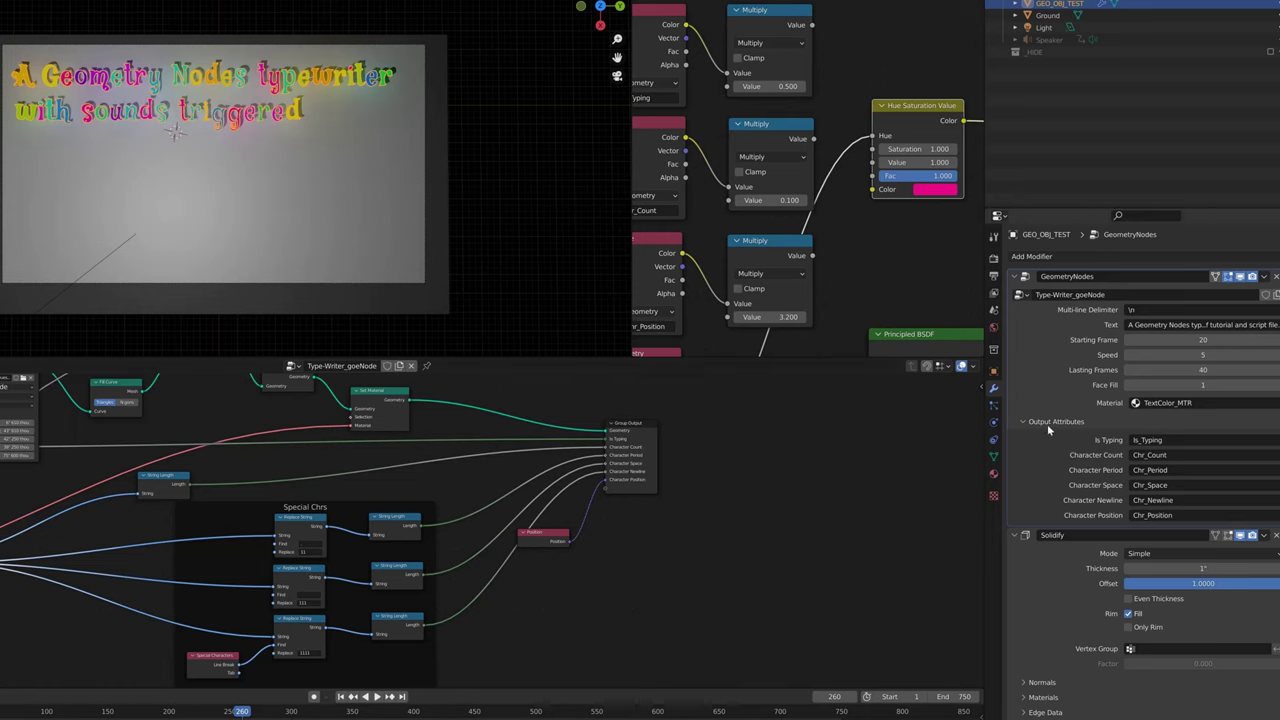
pyautogui.moveTo(712, 214); pyautogui.dragTo(757, 157, button='middle')
pyautogui.scroll(-2, 784, 207)
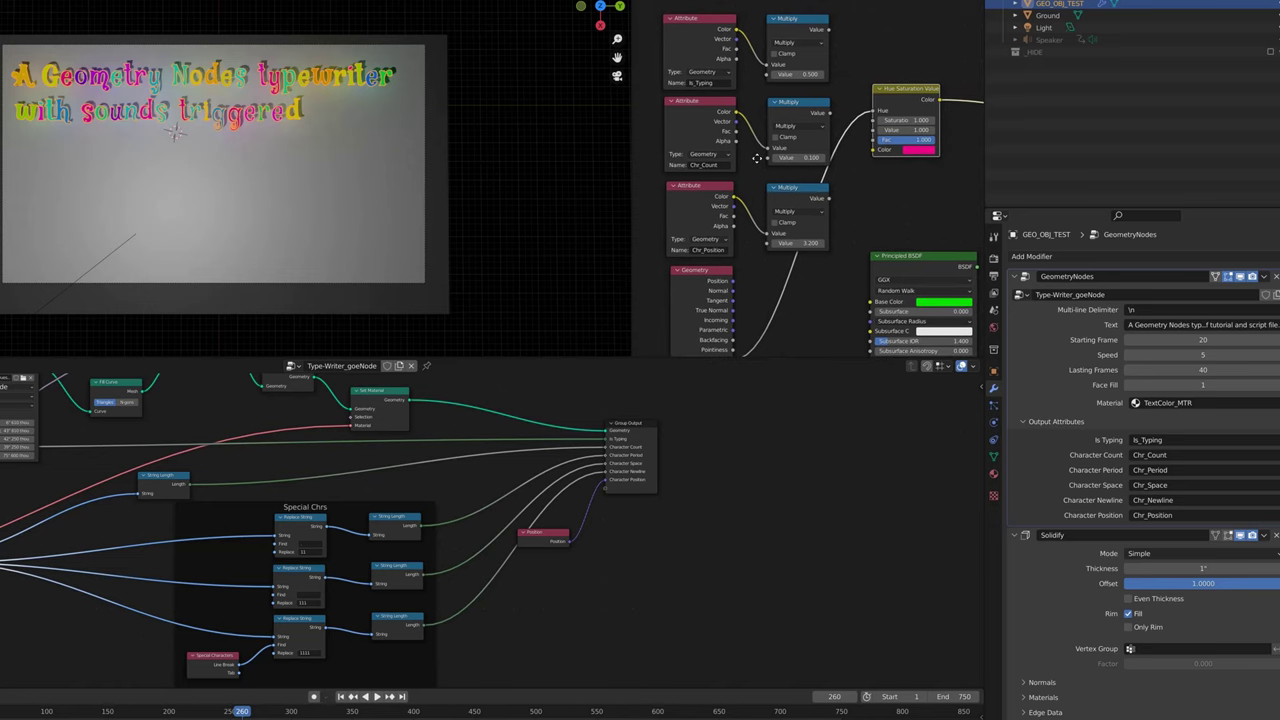
pyautogui.keyDown('ctrl'); pyautogui.keyDown('shift'); pyautogui.click(802, 22); pyautogui.keyUp('shift'); pyautogui.keyUp('ctrl')
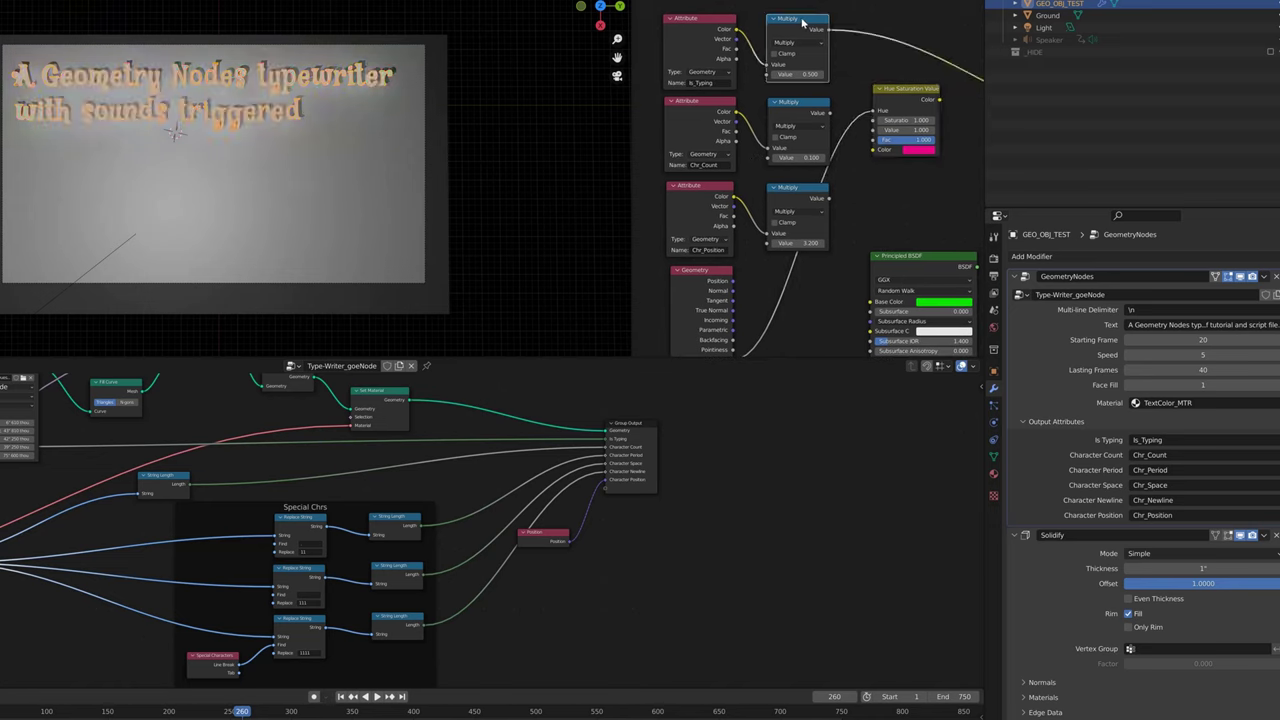
pyautogui.keyDown('ctrl'); pyautogui.keyDown('shift'); pyautogui.click(906, 91); pyautogui.keyUp('shift'); pyautogui.keyUp('ctrl')
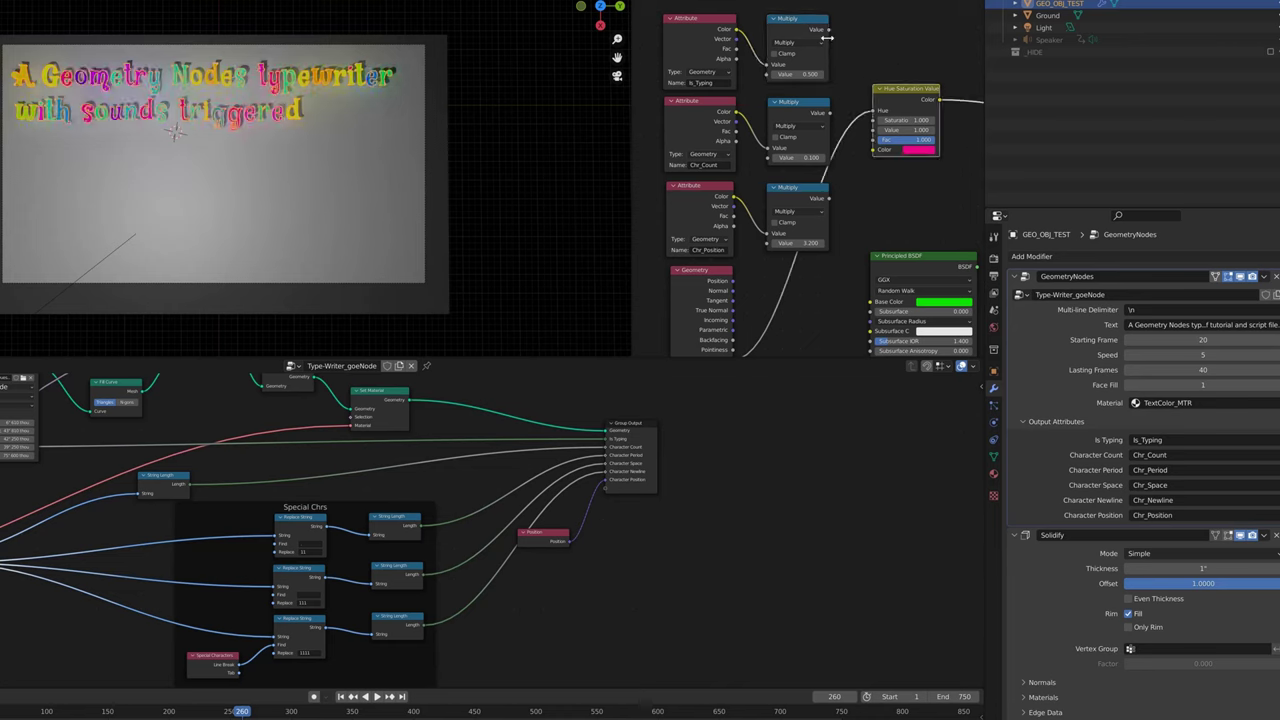
# Step: Try the Is_Typing and Chr_Count Multiply outputs in turn on the Hue Saturation Value node's Hue while playing through the animation
pyautogui.moveTo(829, 29); pyautogui.dragTo(875, 111)
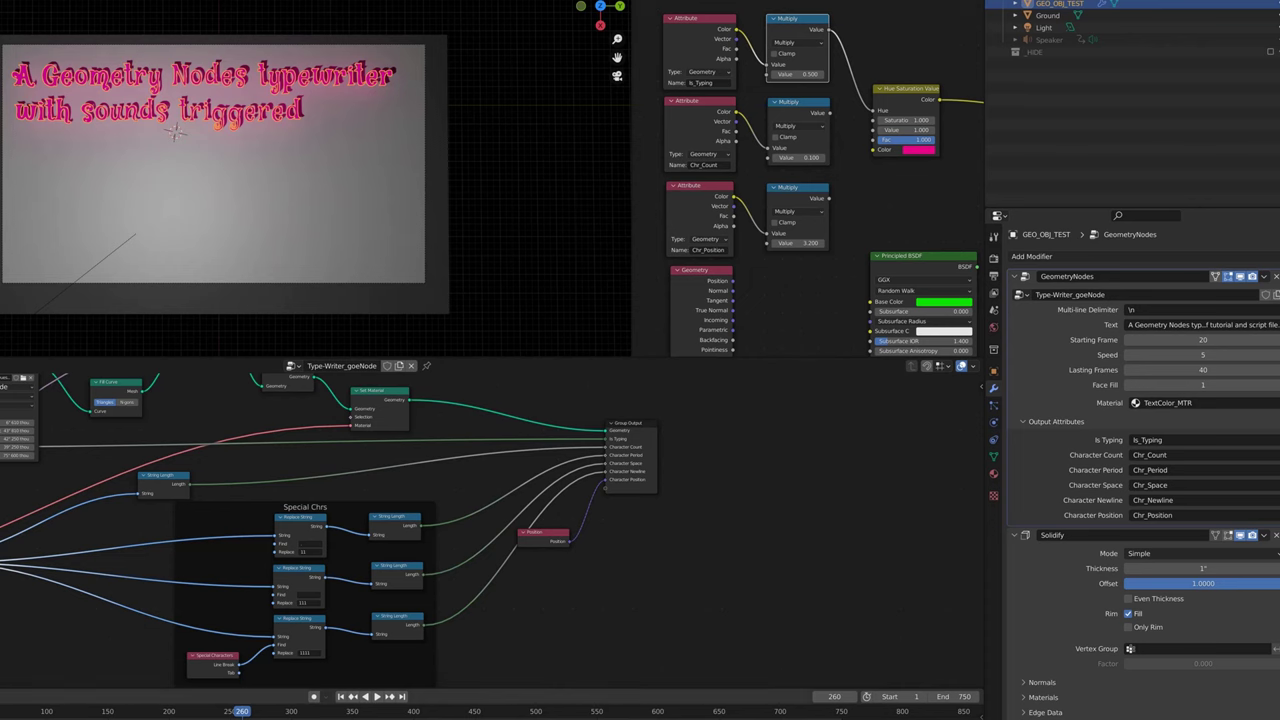
pyautogui.moveTo(240, 712); pyautogui.dragTo(641, 712)
pyautogui.press('space')
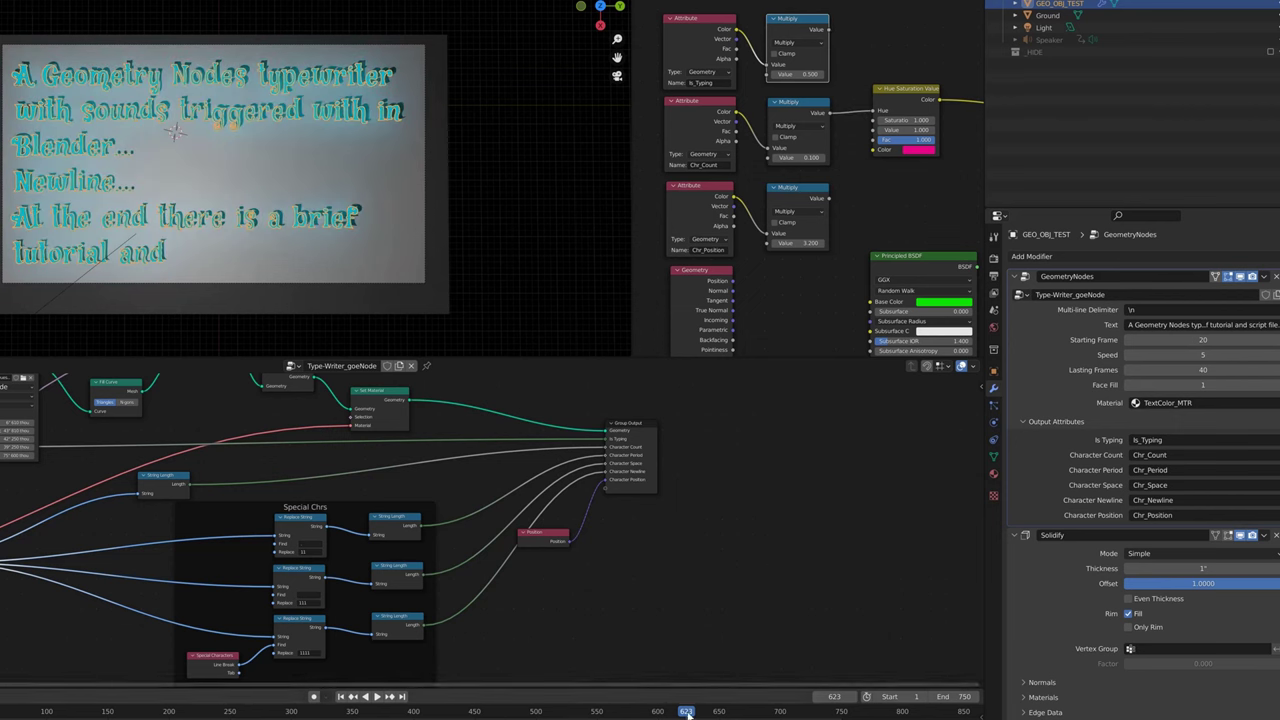
pyautogui.hotkey('shift', 'ctrl', 'space')
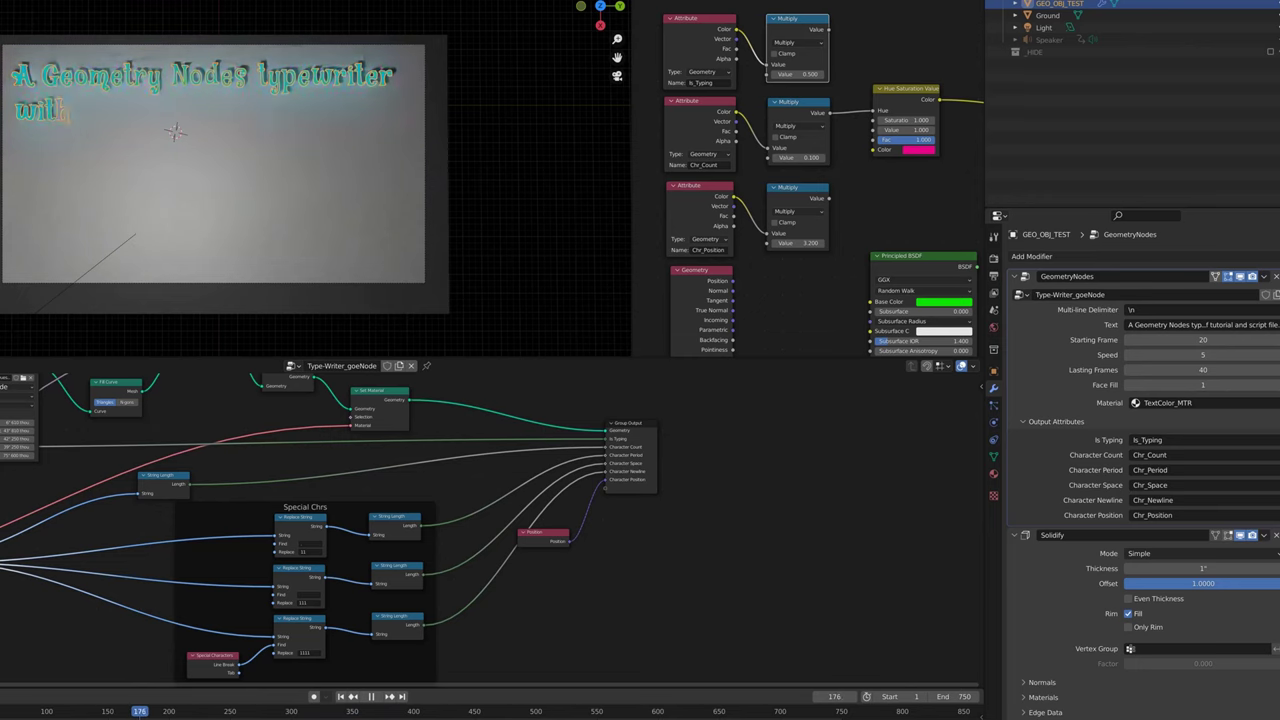
pyautogui.press('space')
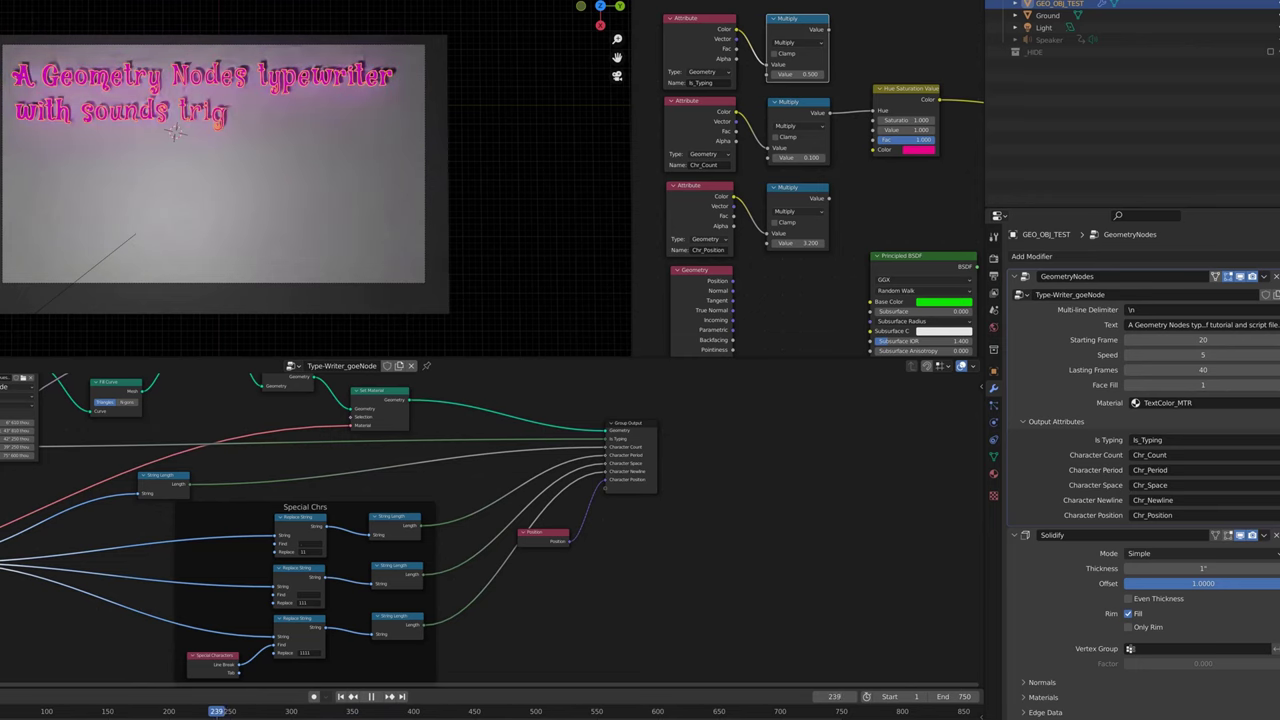
pyautogui.press('space')
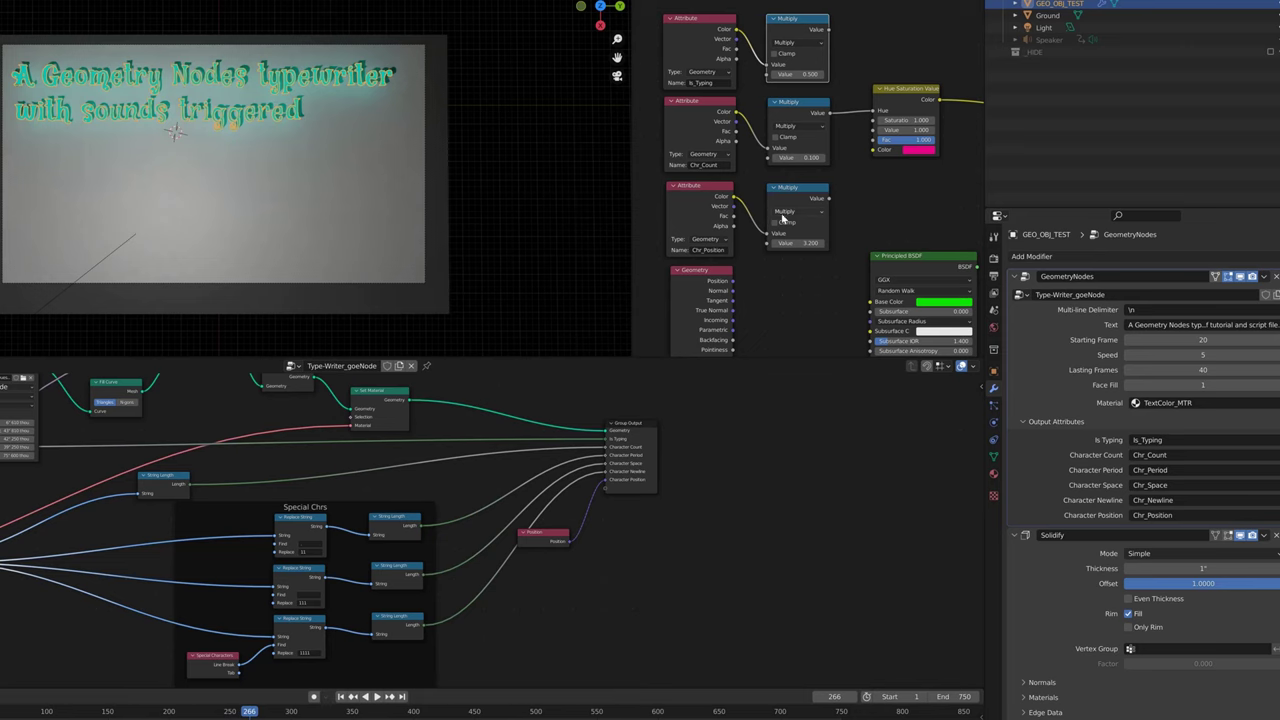
# Step: Link the Chr_Position Multiply node's Value to the Hue Saturation Value node's Hue and play the animation
pyautogui.moveTo(829, 199); pyautogui.dragTo(876, 113)
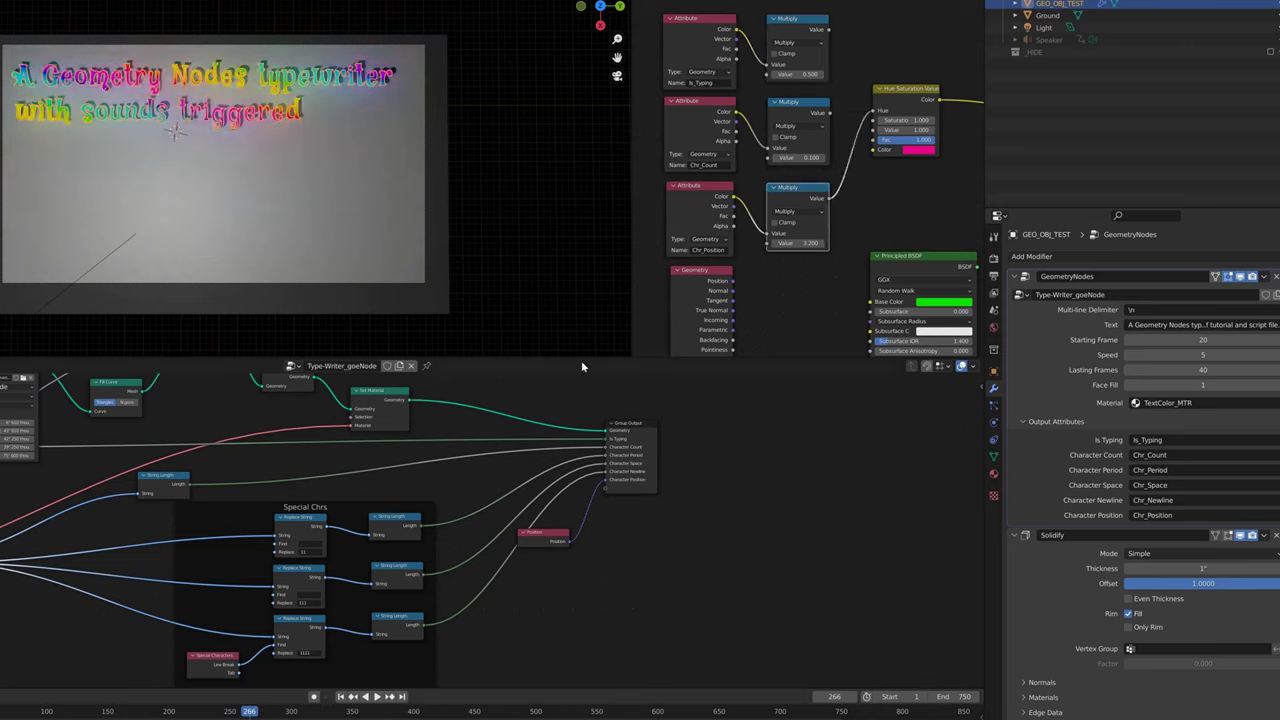
pyautogui.press('space')
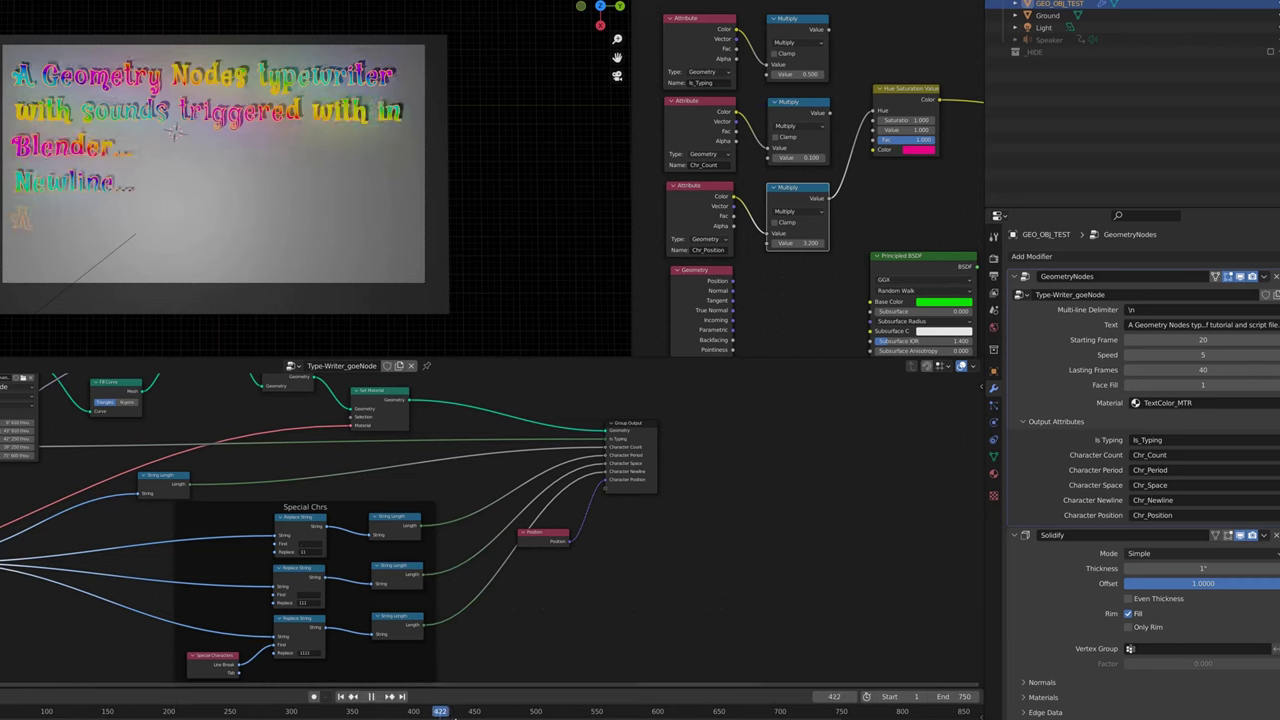
pyautogui.press('space')
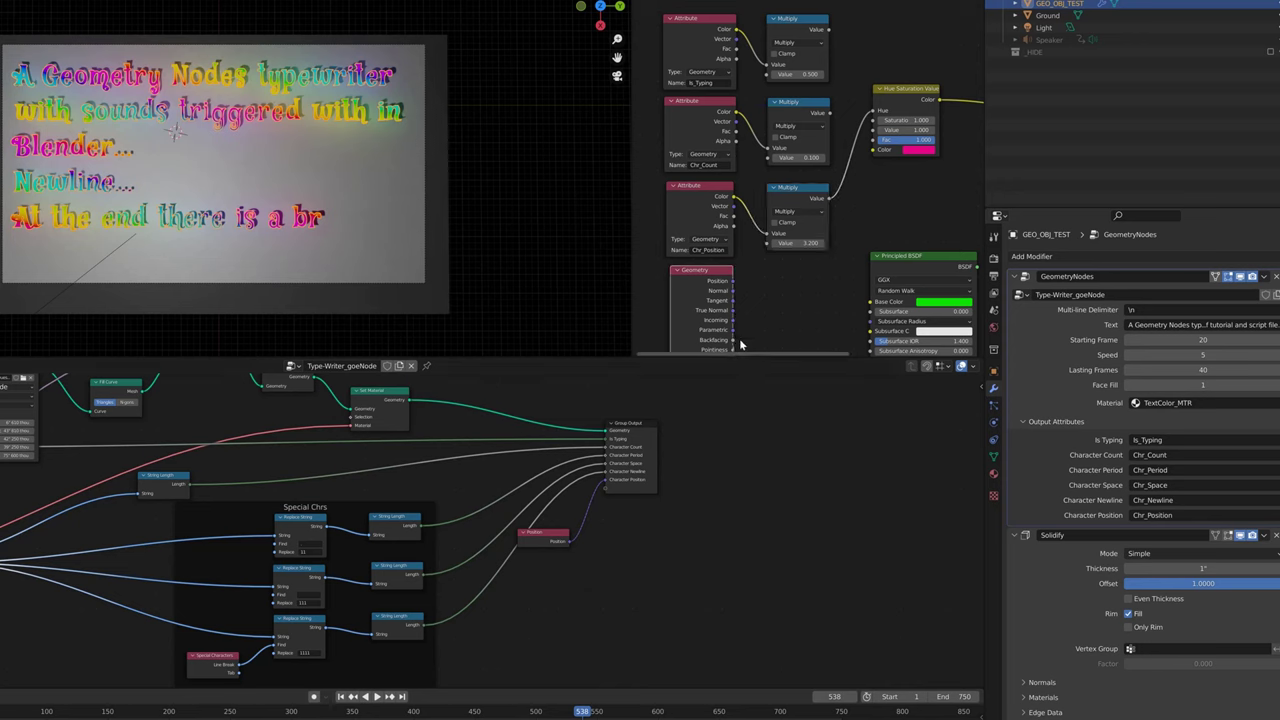
# Step: Link the Geometry node's Random Per Island output to the Hue Saturation Value node's Hue and check the text colors along the timeline
pyautogui.moveTo(765, 316); pyautogui.dragTo(771, 295, button='middle')
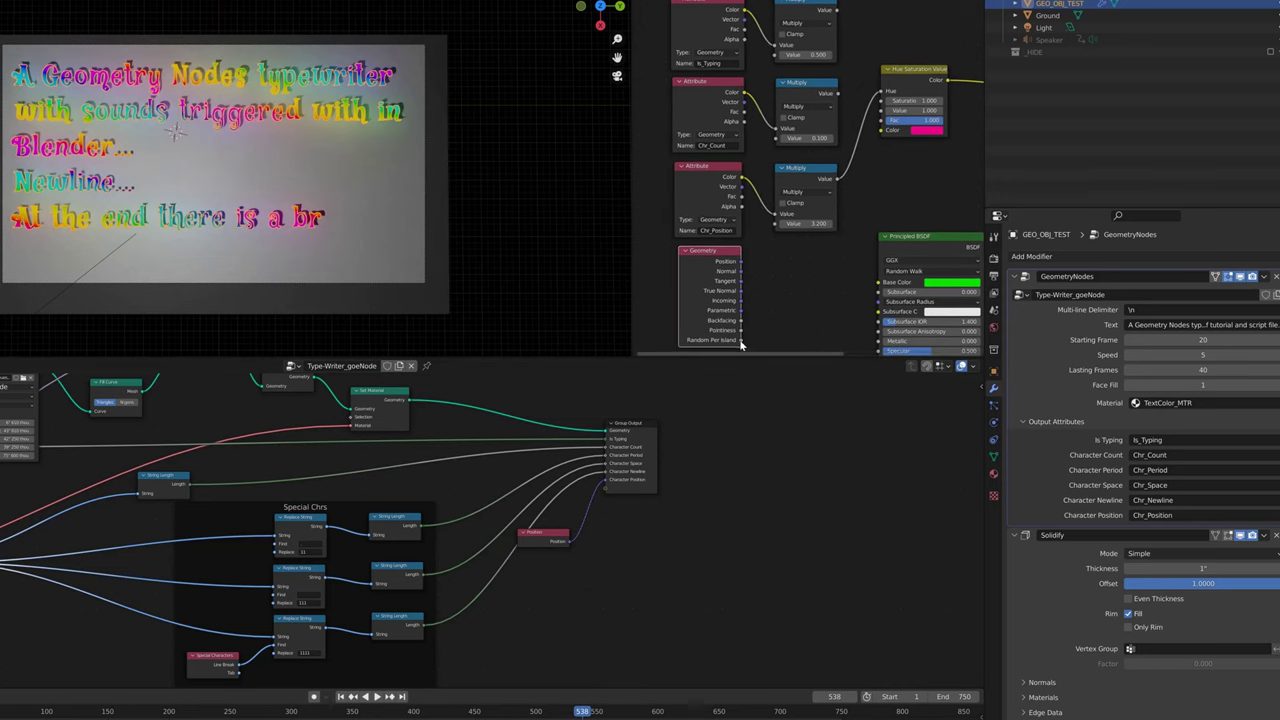
pyautogui.moveTo(741, 340); pyautogui.dragTo(884, 96)
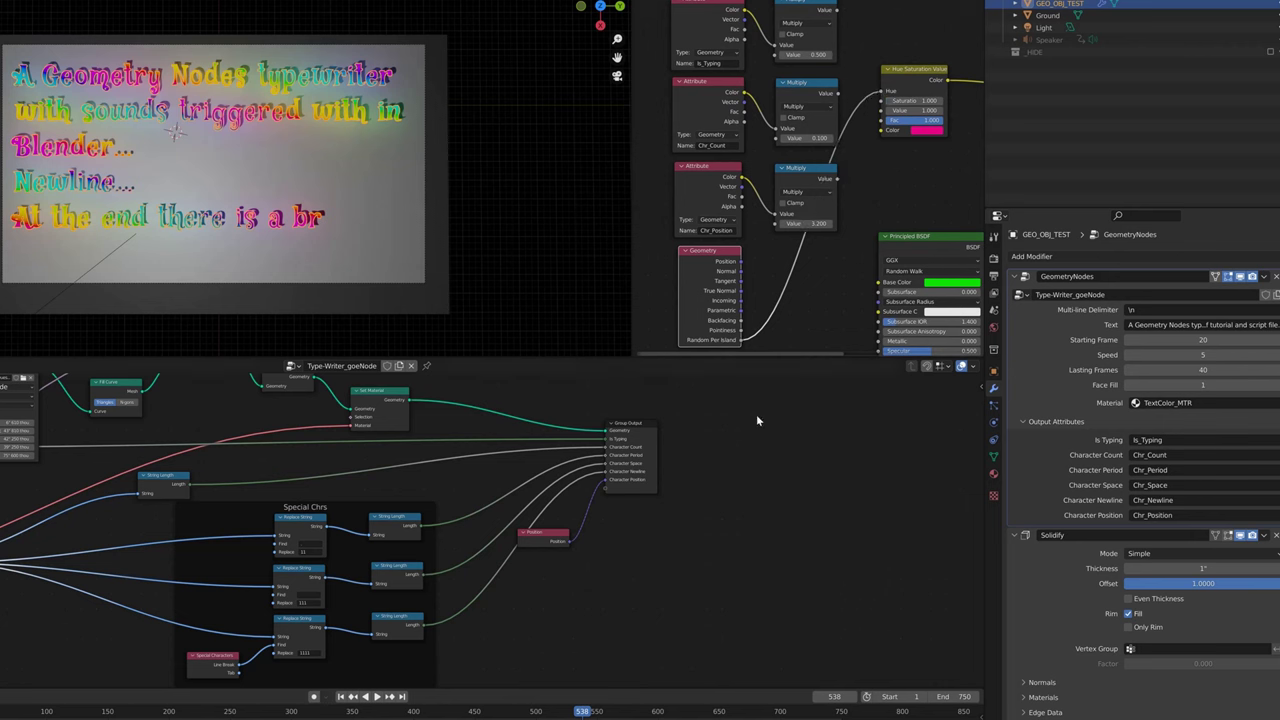
pyautogui.press('space')
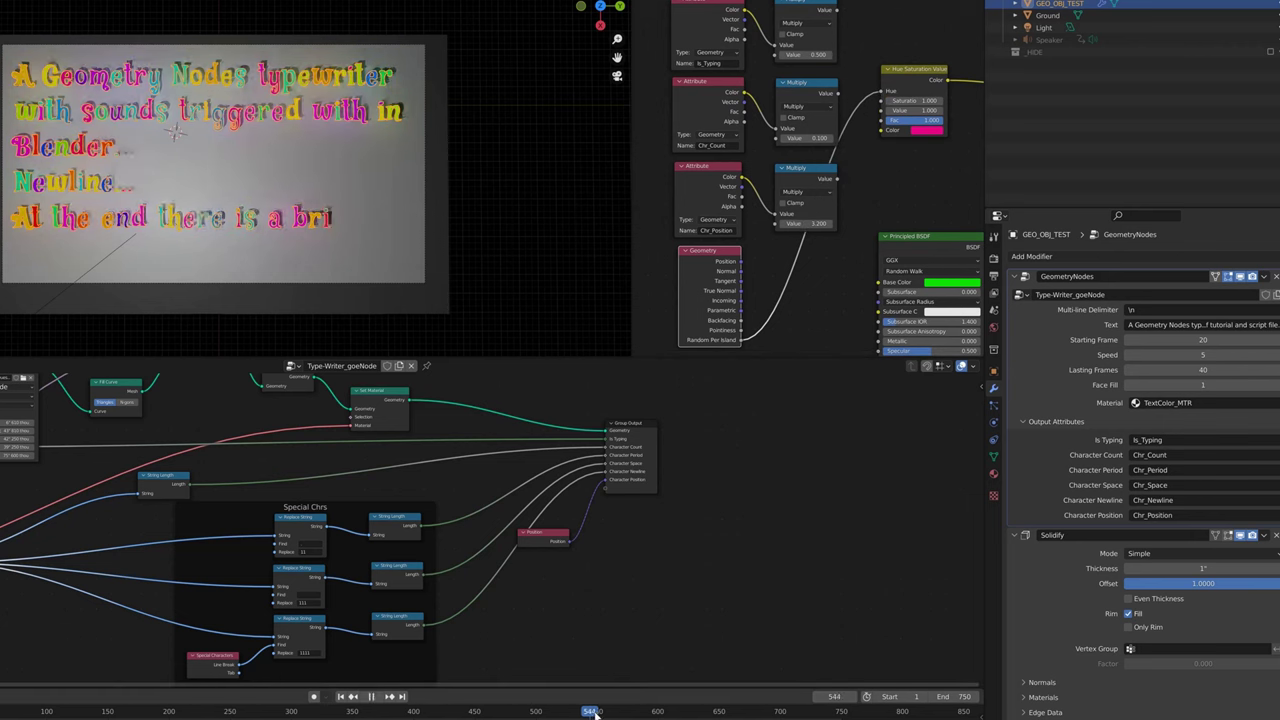
pyautogui.click(546, 711)
pyautogui.moveTo(546, 711); pyautogui.dragTo(683, 712)
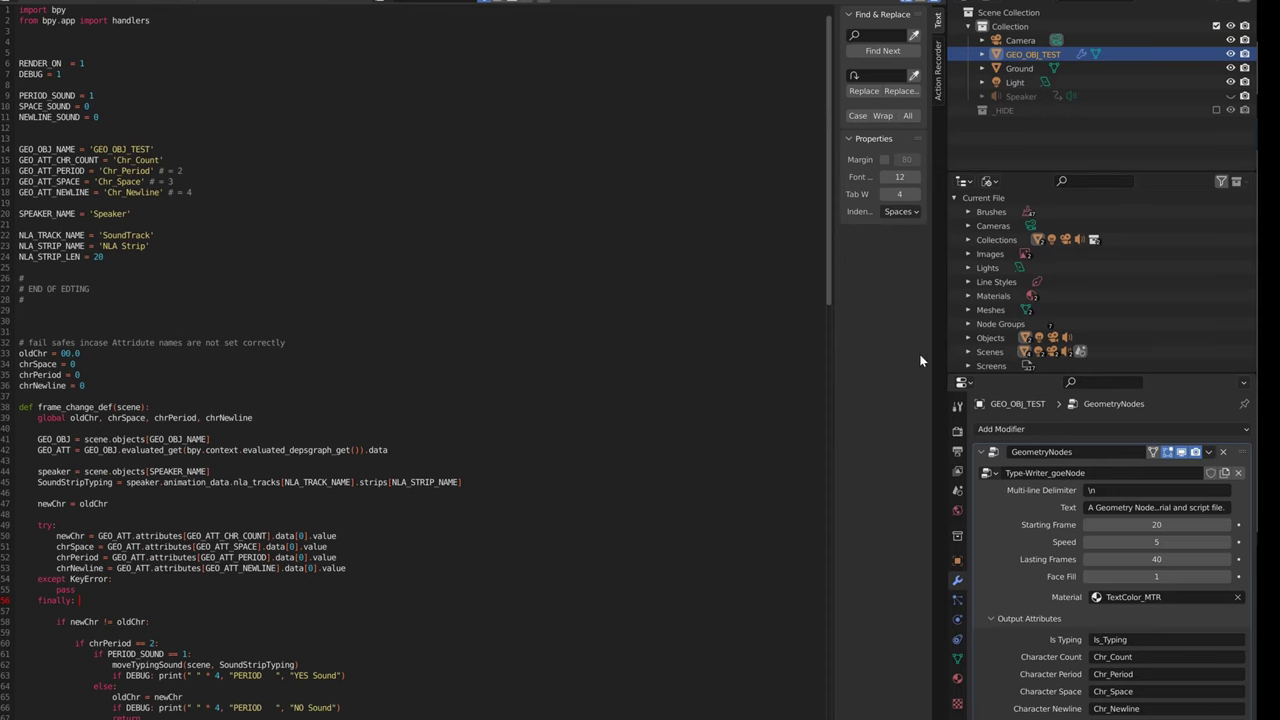
# Step: Widen the modifier properties area beside the script and highlight the script lines from GEO_OBJ_NAME to GEO_ATT_NEWLINE
pyautogui.moveTo(947, 350); pyautogui.dragTo(832, 342)
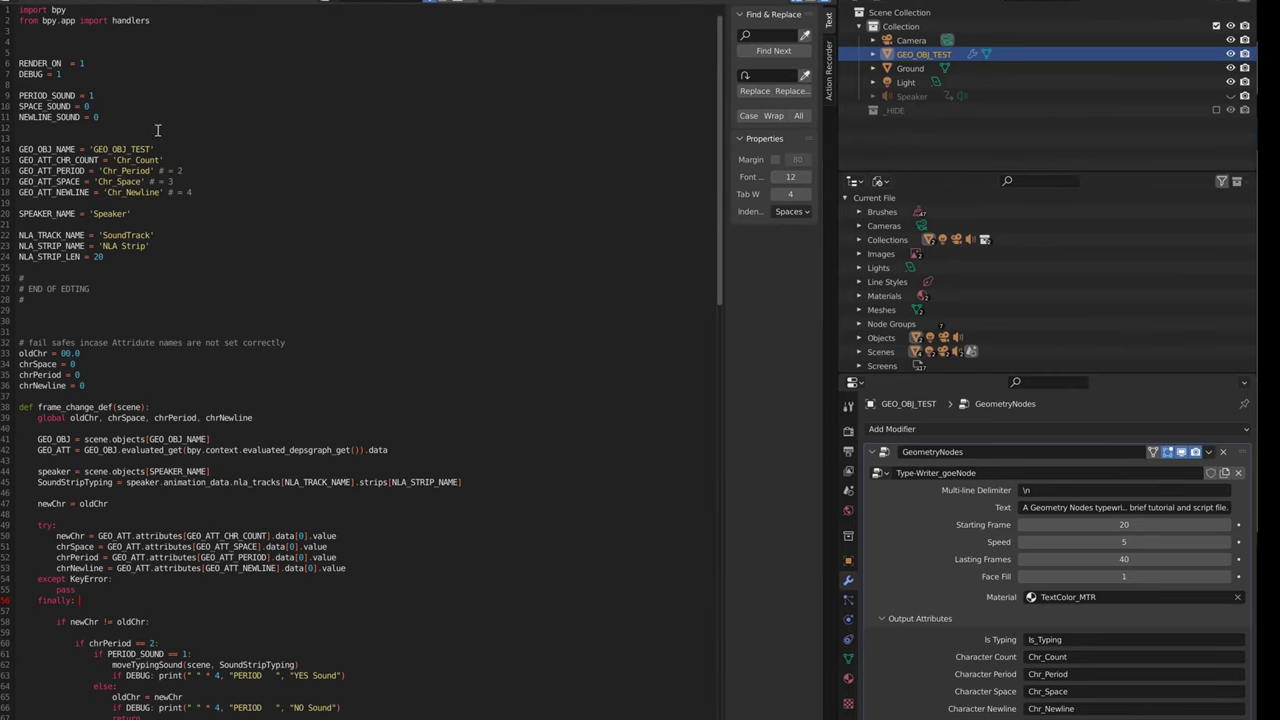
pyautogui.moveTo(193, 192); pyautogui.dragTo(14, 147)
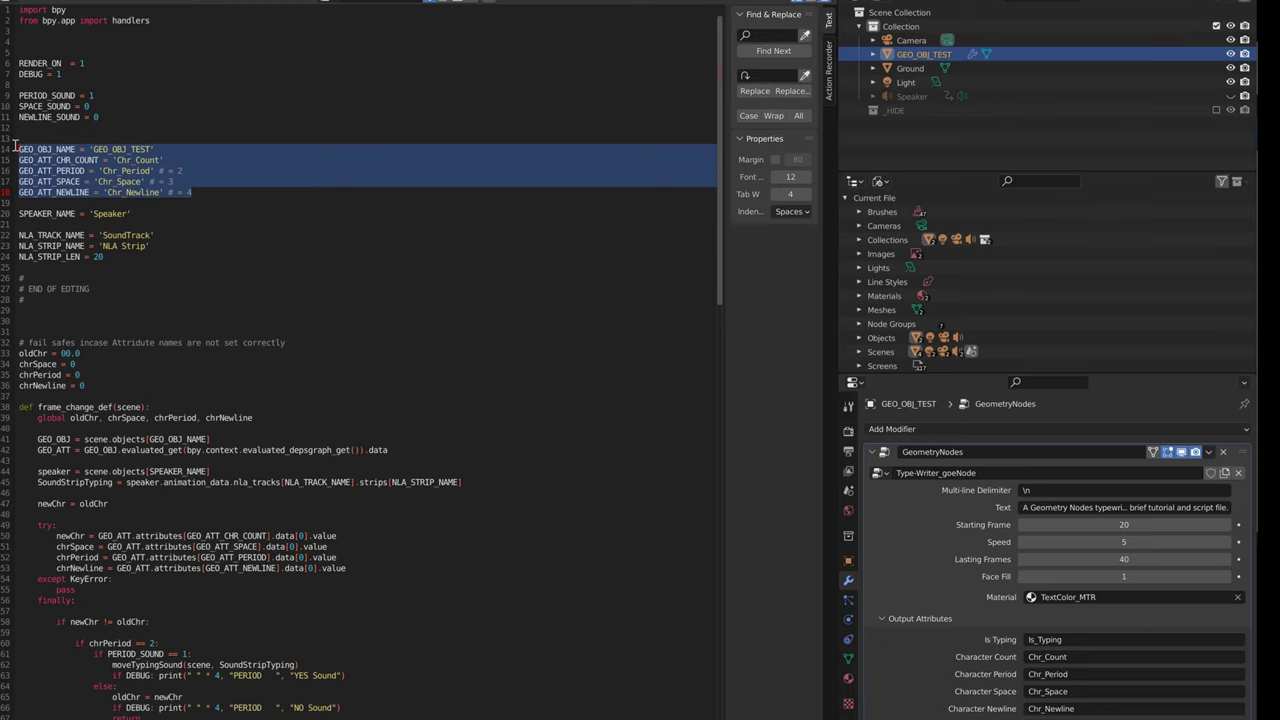
# Step: Highlight SPEAKER_NAME in the script, then select the Speaker object and make it visible in the viewport
pyautogui.click(79, 168)
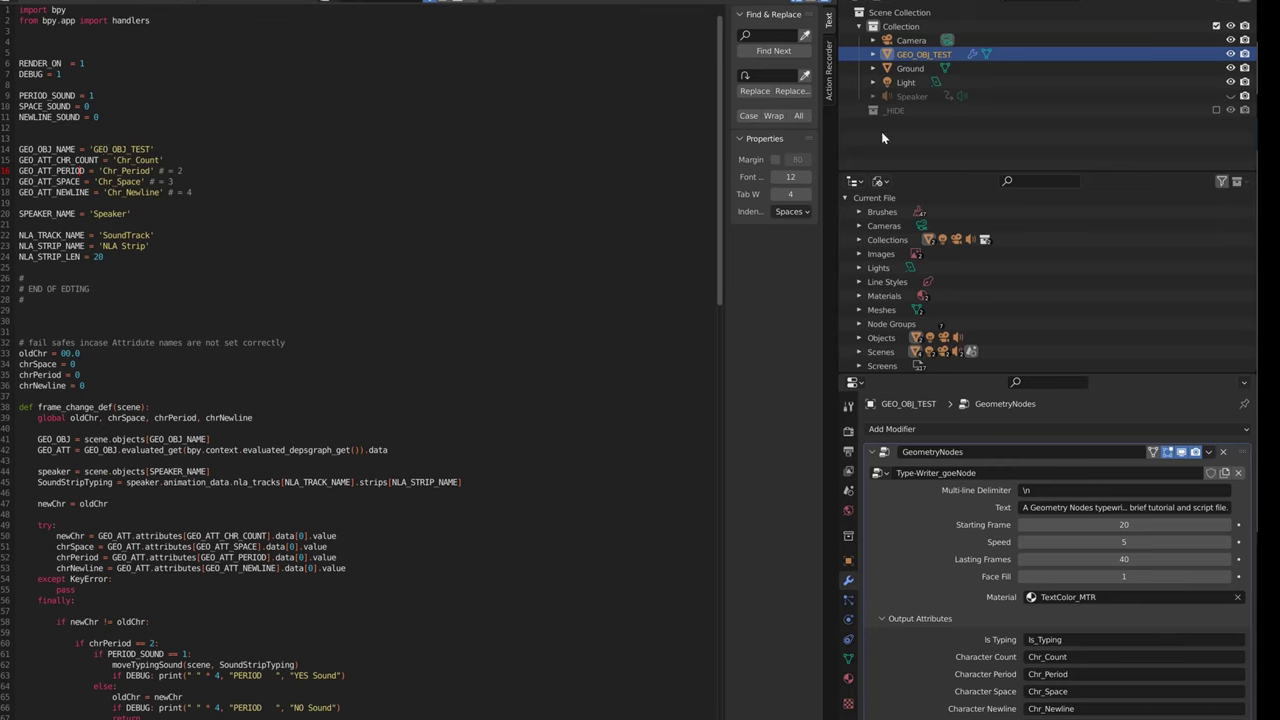
pyautogui.click(910, 68)
pyautogui.click(911, 55)
pyautogui.doubleClick(46, 213)
pyautogui.click(904, 95)
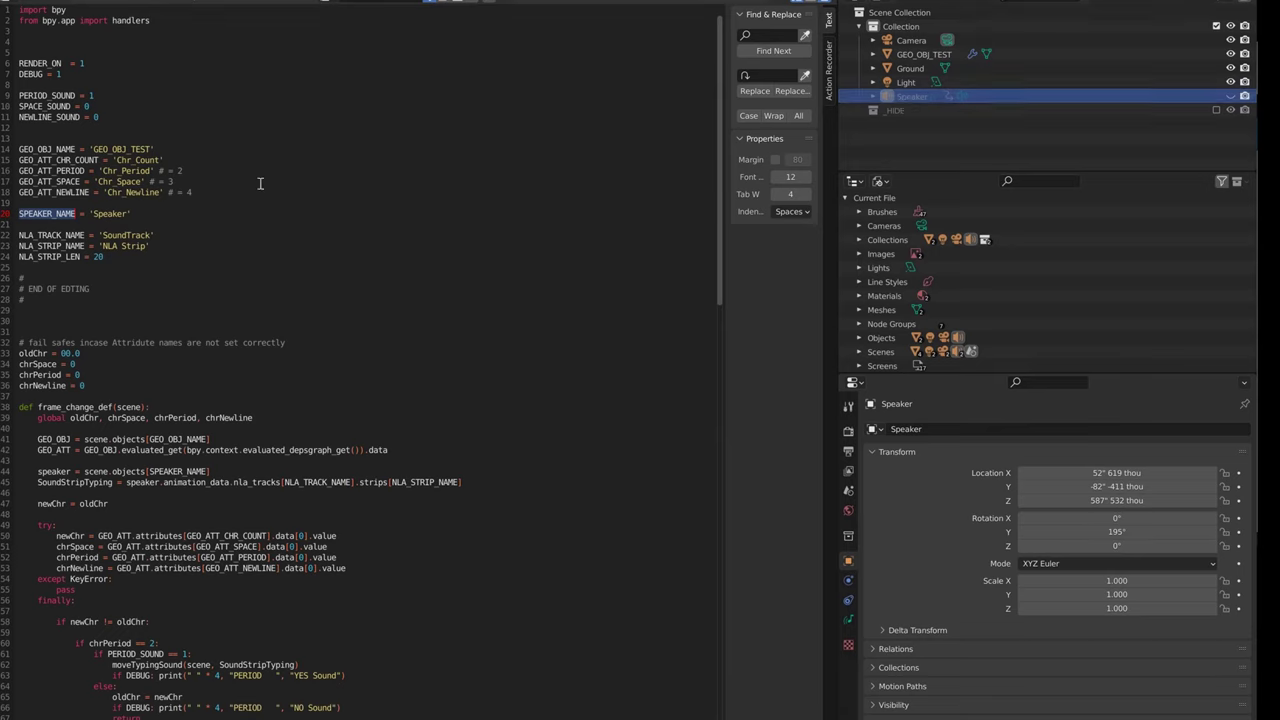
pyautogui.click(1230, 96)
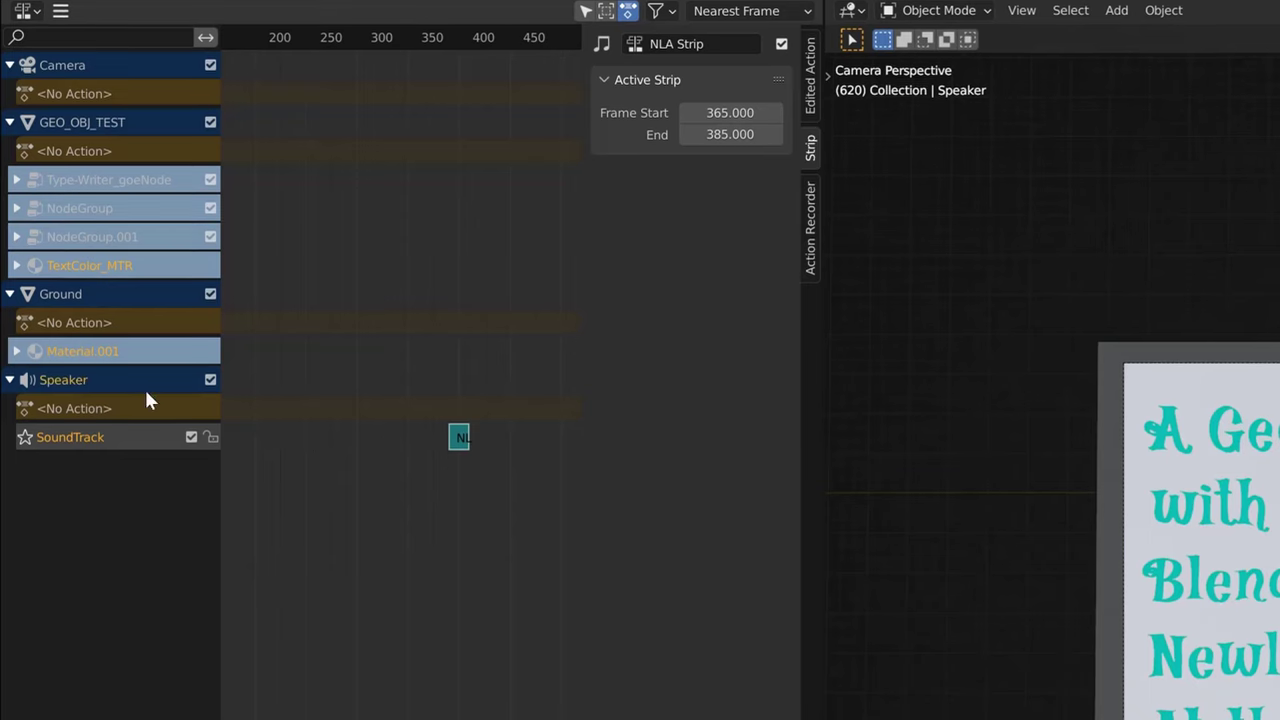
# Step: Try renaming the Speaker object to Speaker_test after checking the GEO_OBJ_TEST and Speaker entries in the NLA channels
pyautogui.click(95, 122)
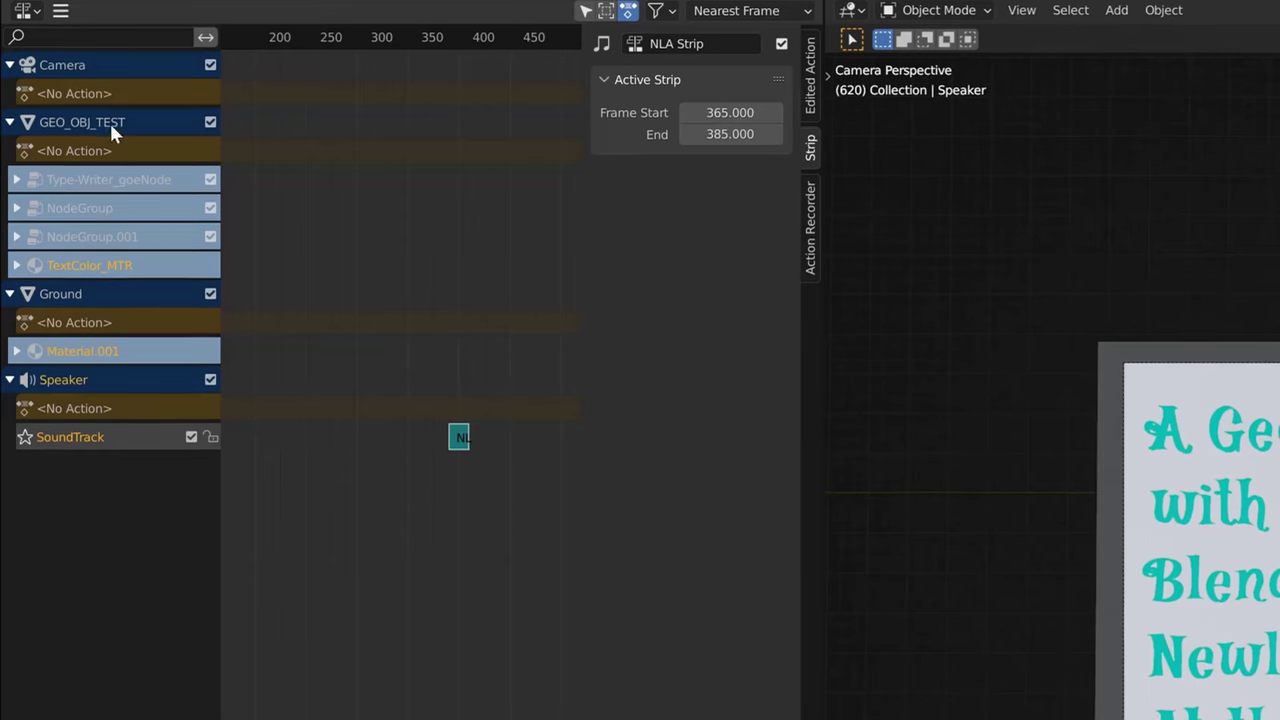
pyautogui.click(111, 388)
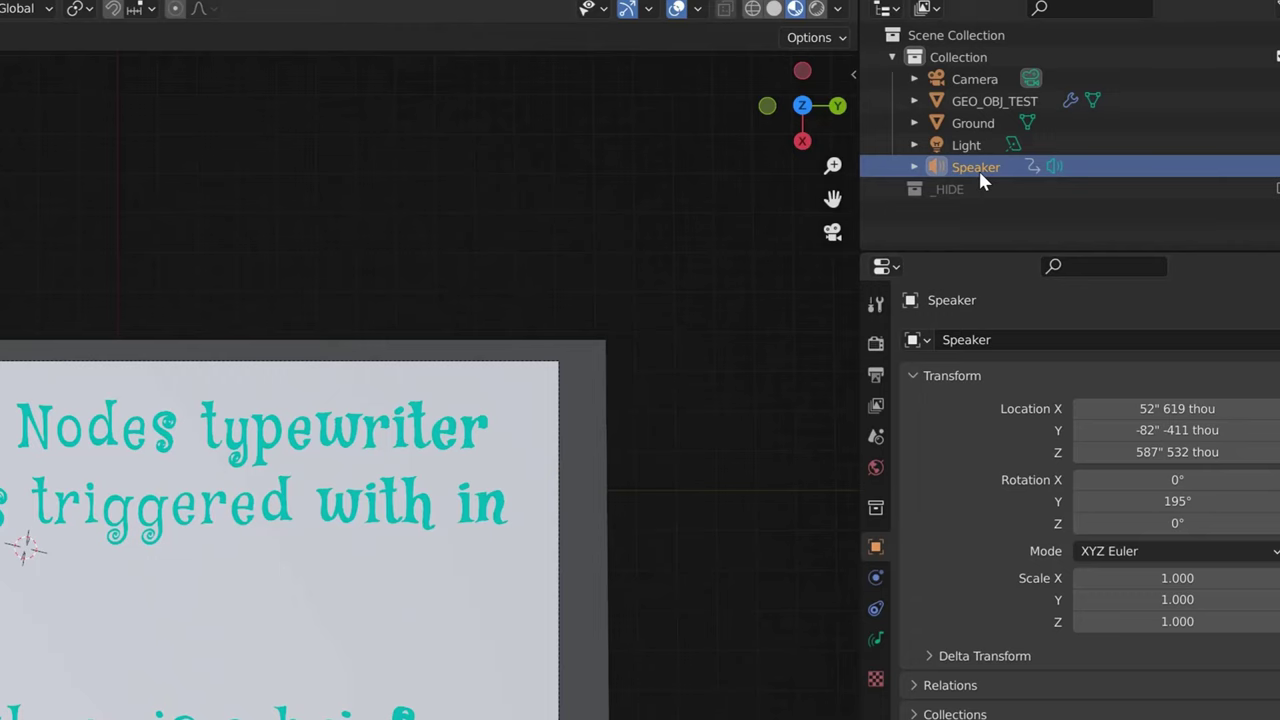
pyautogui.doubleClick(976, 167)
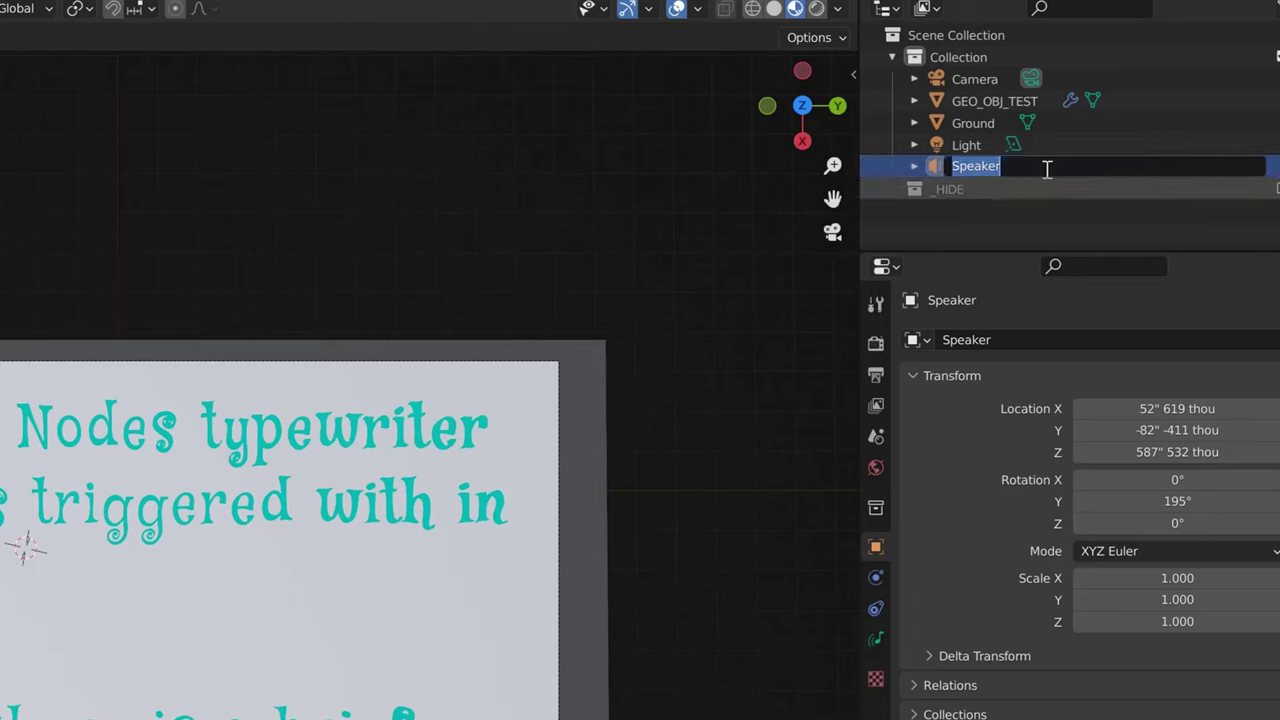
pyautogui.click(1047, 169)
pyautogui.write('_test')
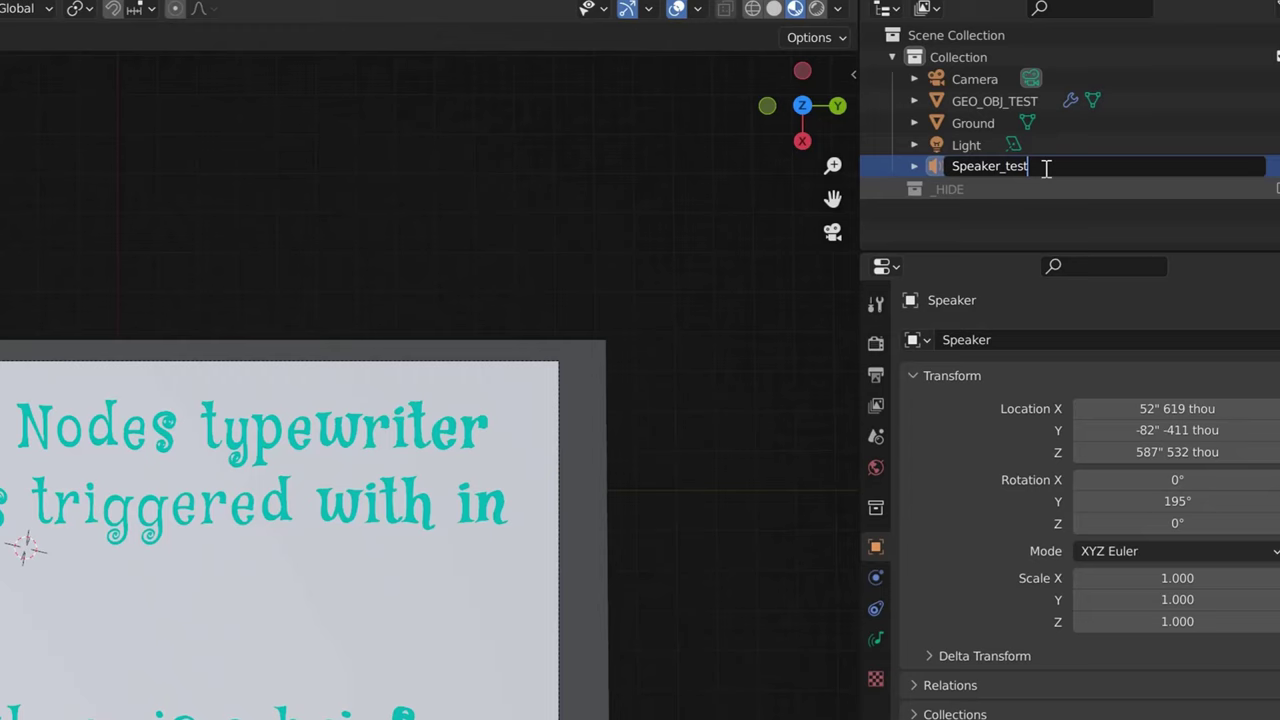
pyautogui.press('Return')
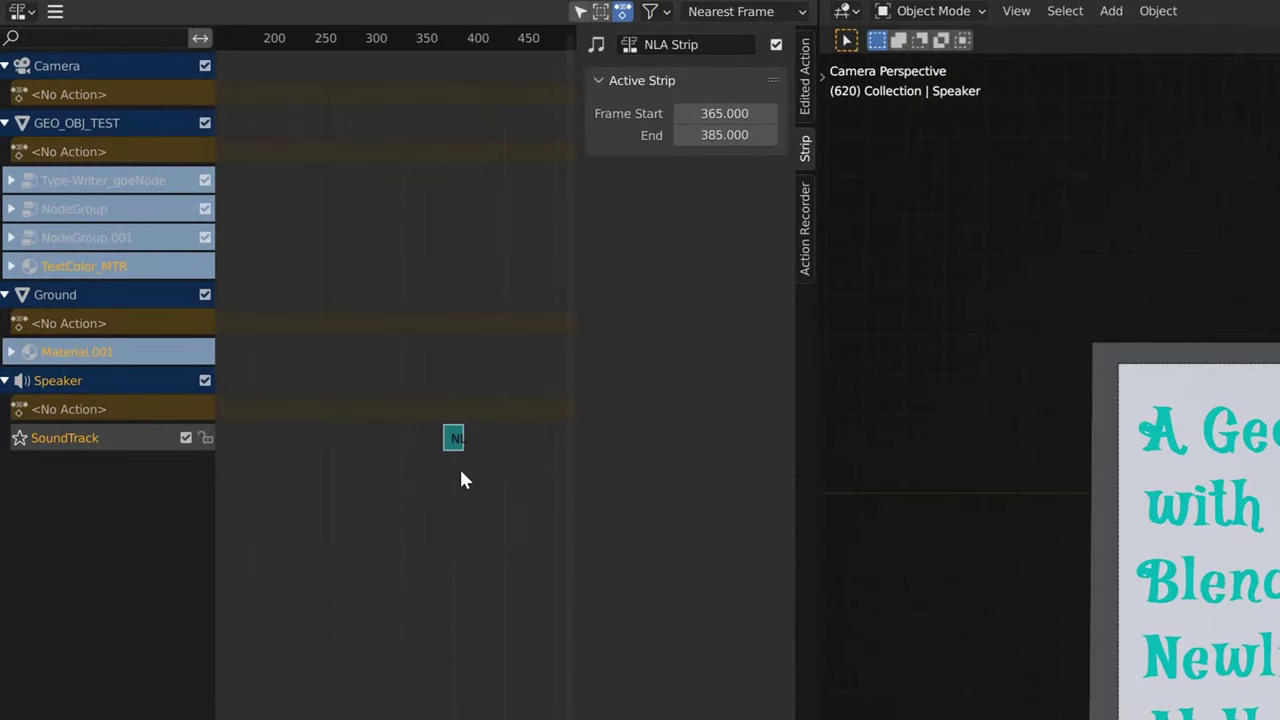
# Step: Set the end frame of the Speaker's NLA strip to 485
pyautogui.click(713, 135)
pyautogui.press('Home')
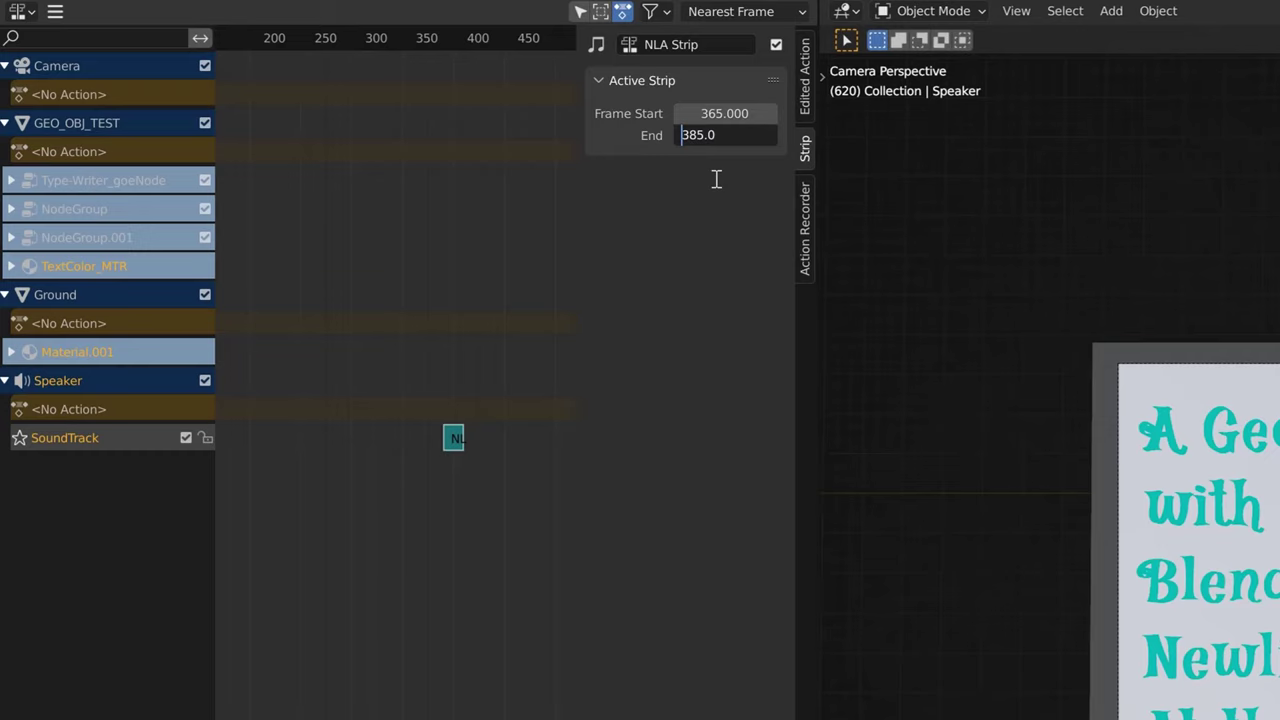
pyautogui.press('Delete')
pyautogui.write('4')
pyautogui.press('Return')
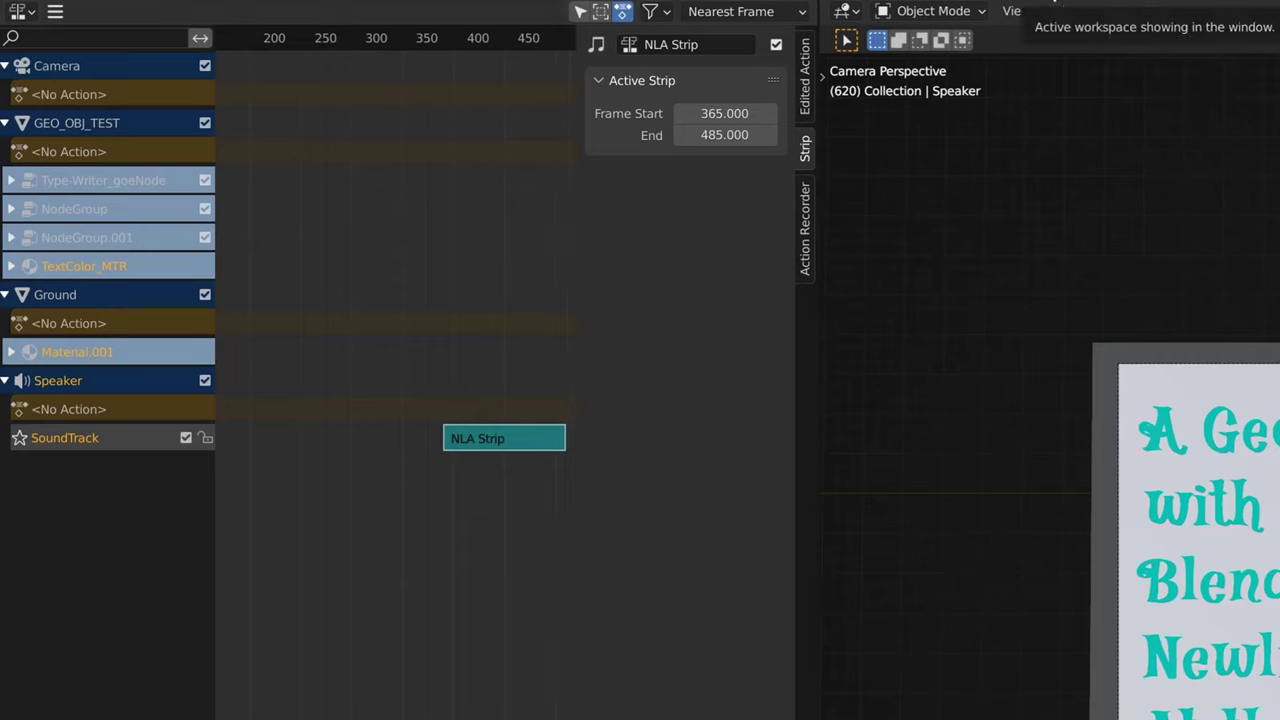
# Step: Return to the script and examine its register function, highlighting the render_write call and the frame_change_pre handler
pyautogui.click(1010, 3)
pyautogui.click(146, 237)
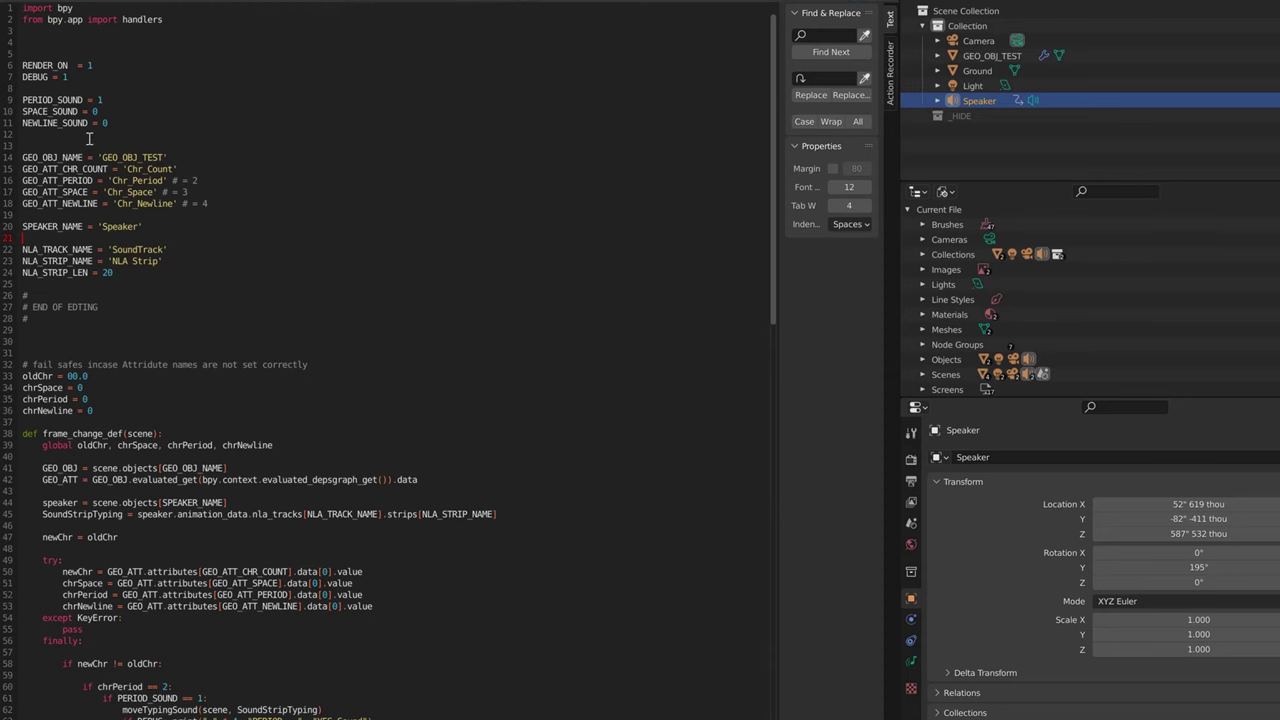
pyautogui.scroll(-20, 157, 347)
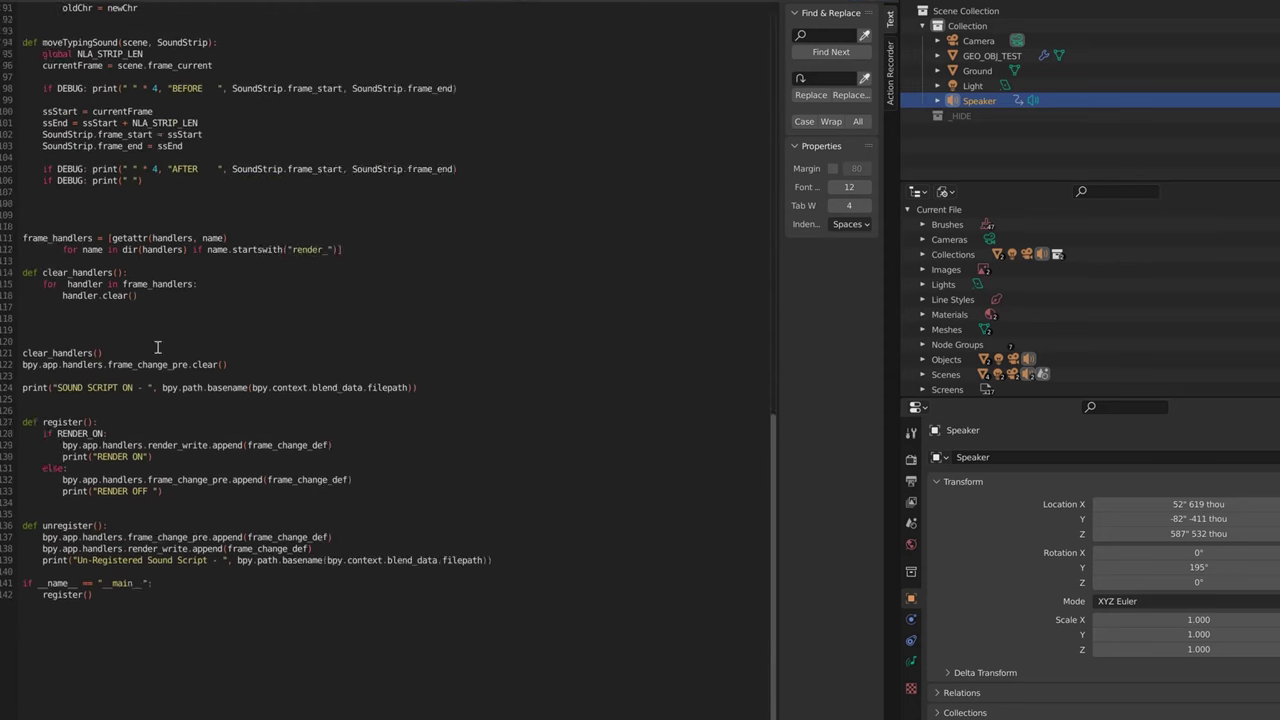
pyautogui.scroll(-6, 157, 347)
pyautogui.scroll(9, 157, 347)
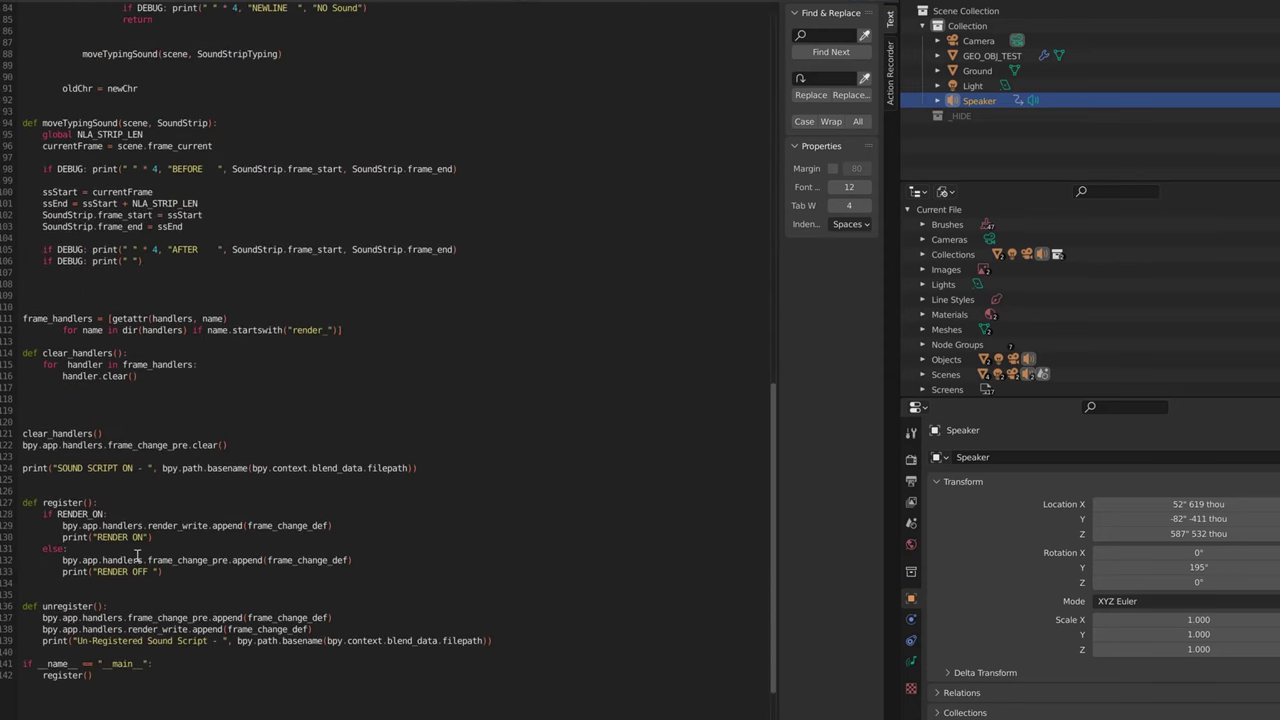
pyautogui.moveTo(82, 525); pyautogui.dragTo(236, 524)
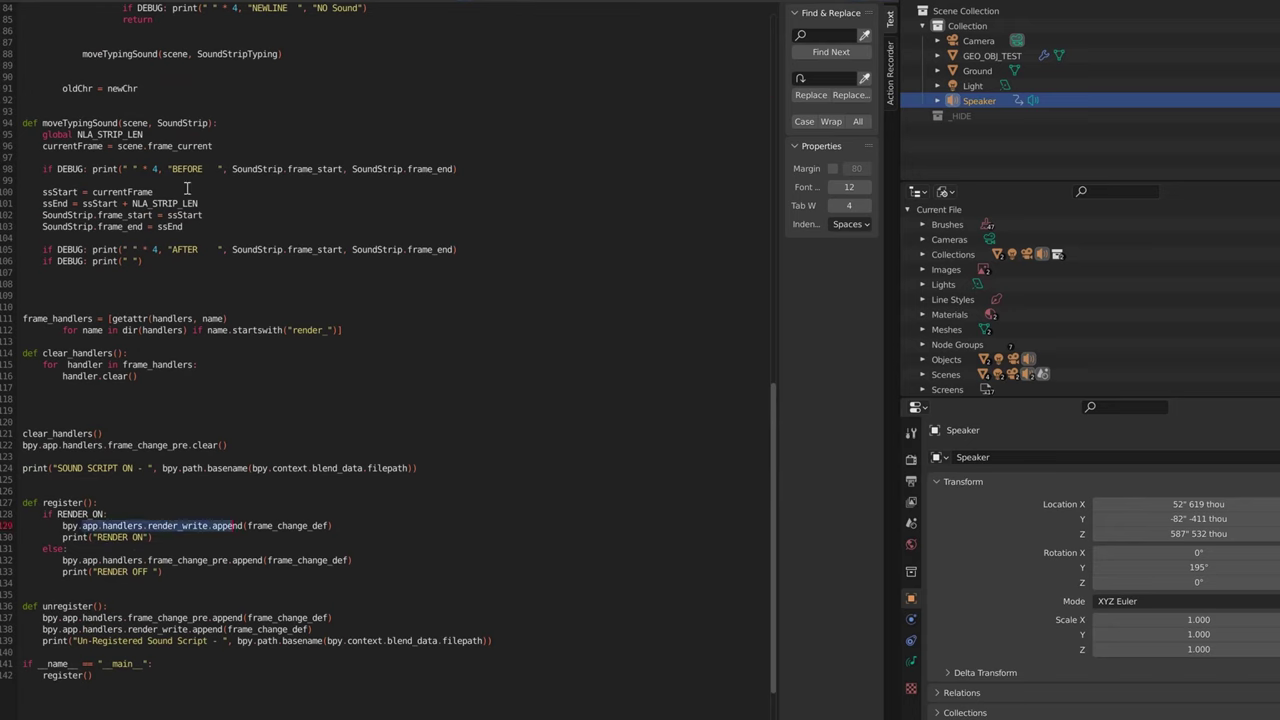
pyautogui.click(172, 540)
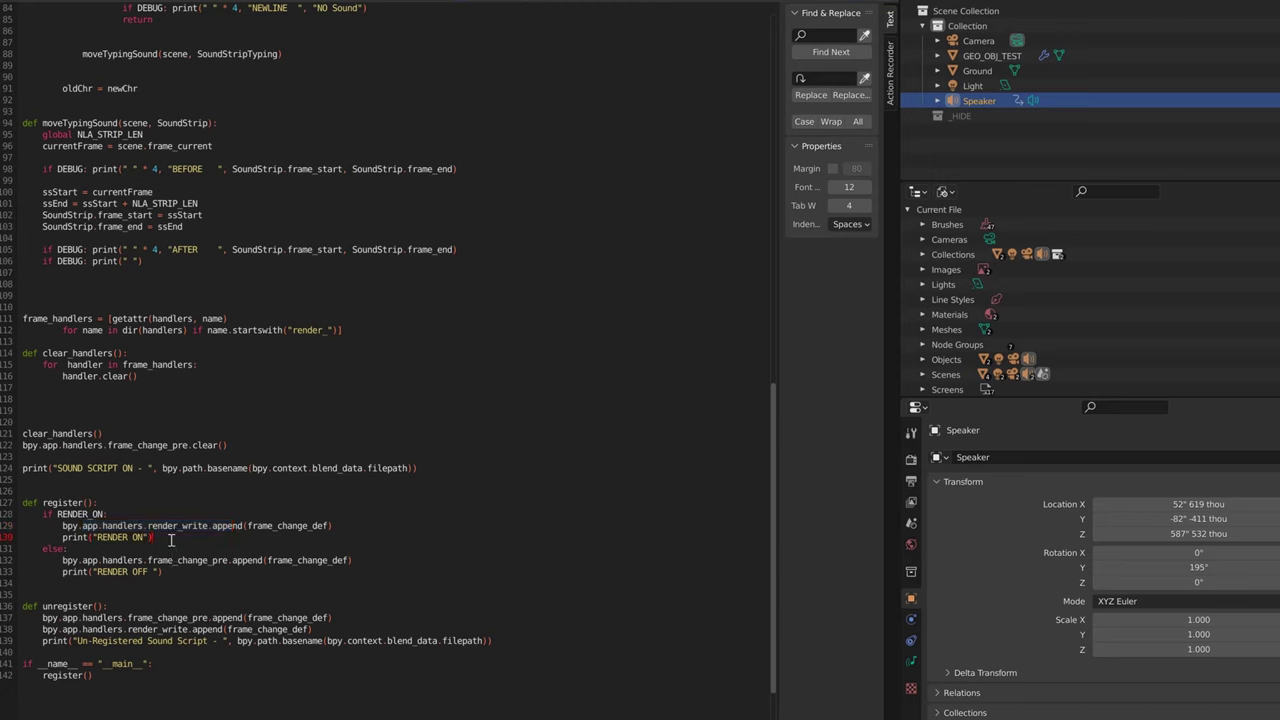
pyautogui.doubleClick(183, 562)
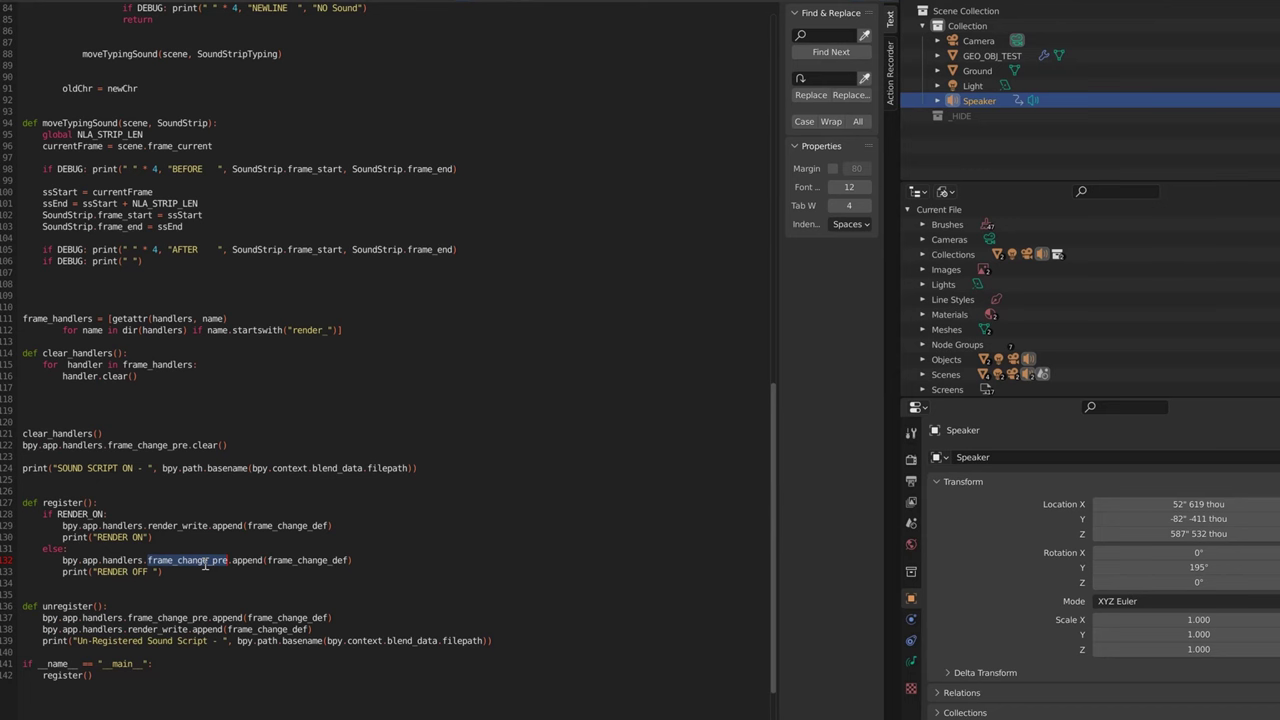
# Step: Review the sound functions from frame_change_def to moveTypingSound, then highlight render_write and frame_change_pre again in the register function
pyautogui.scroll(15, 196, 470)
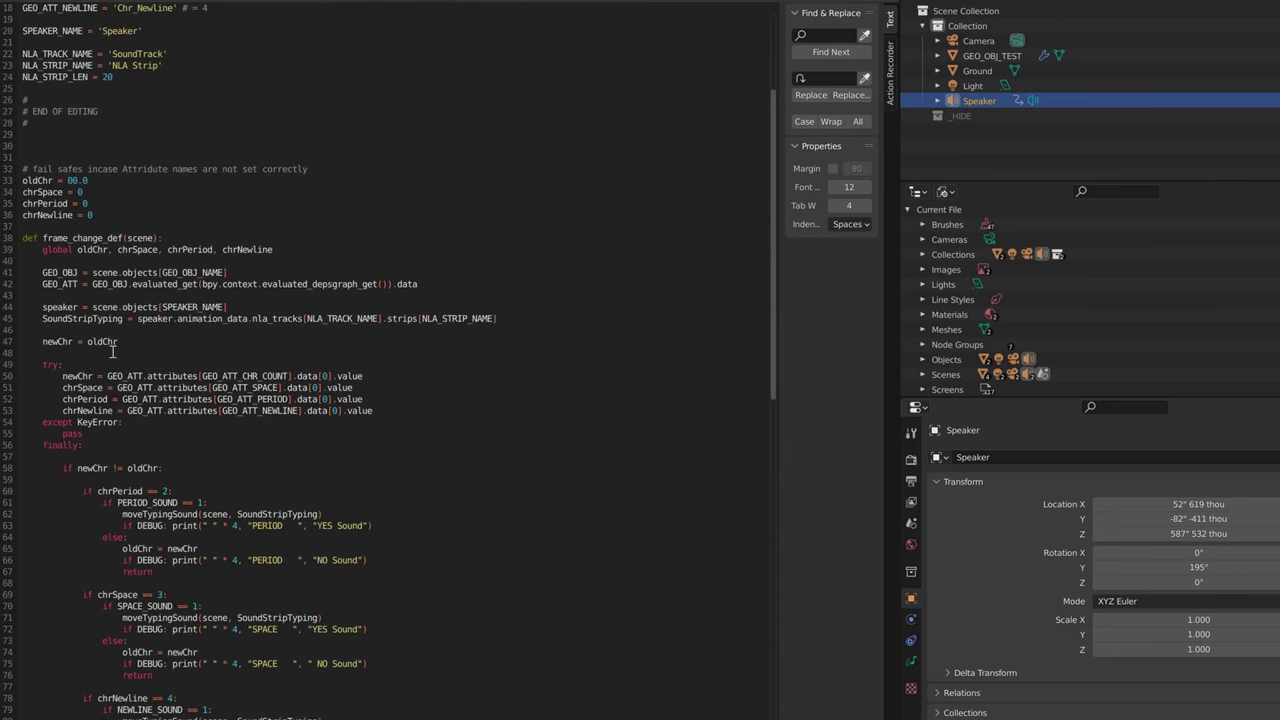
pyautogui.scroll(-10, 196, 500)
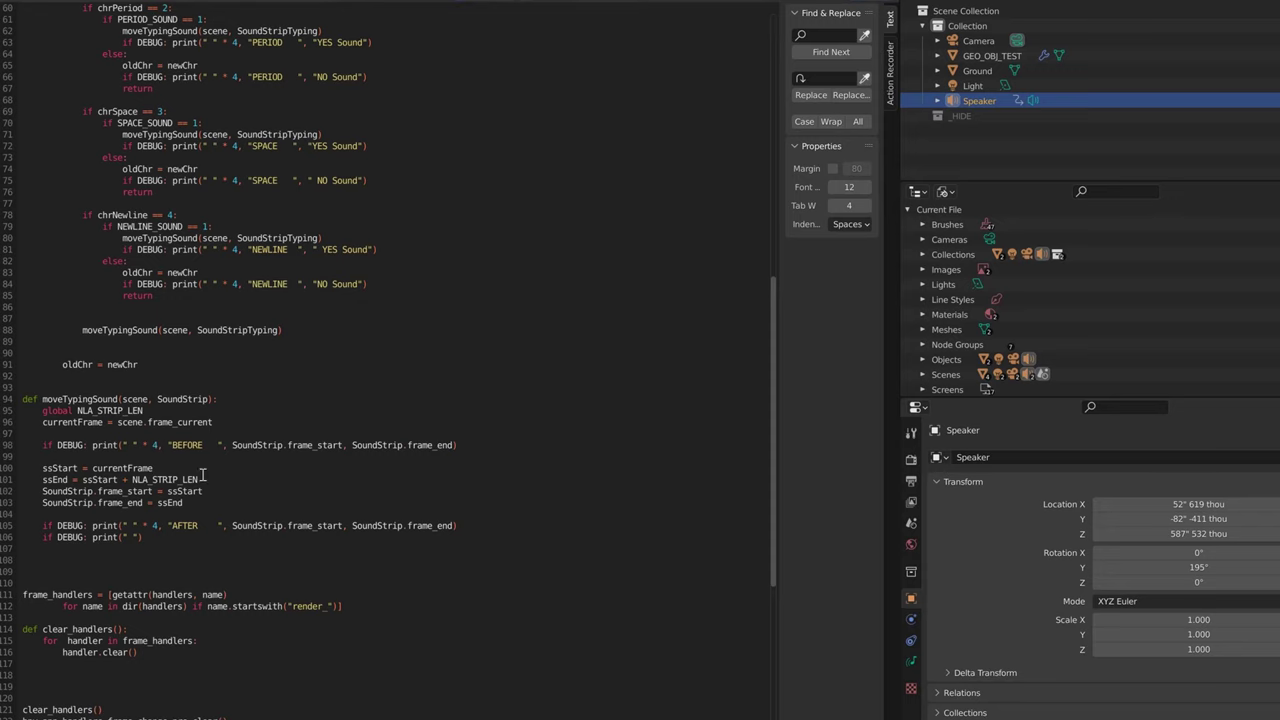
pyautogui.scroll(-7, 240, 273)
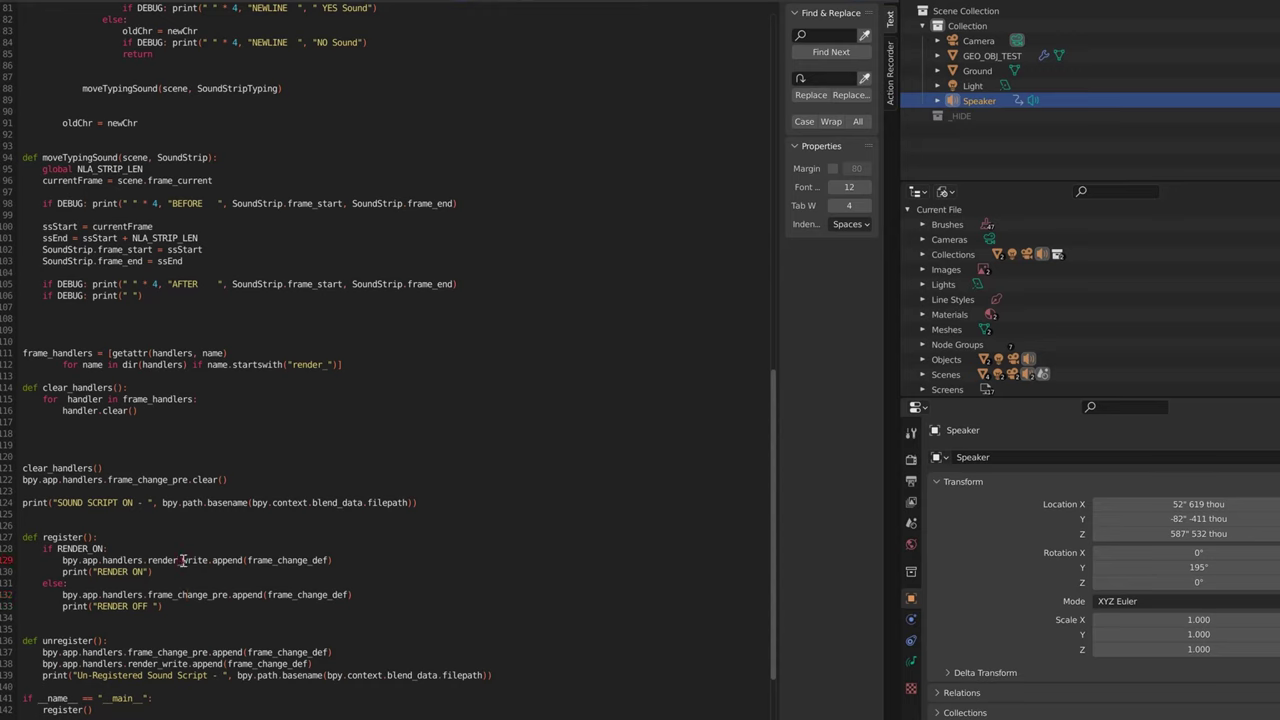
pyautogui.doubleClick(180, 561)
pyautogui.click(150, 595)
pyautogui.doubleClick(186, 595)
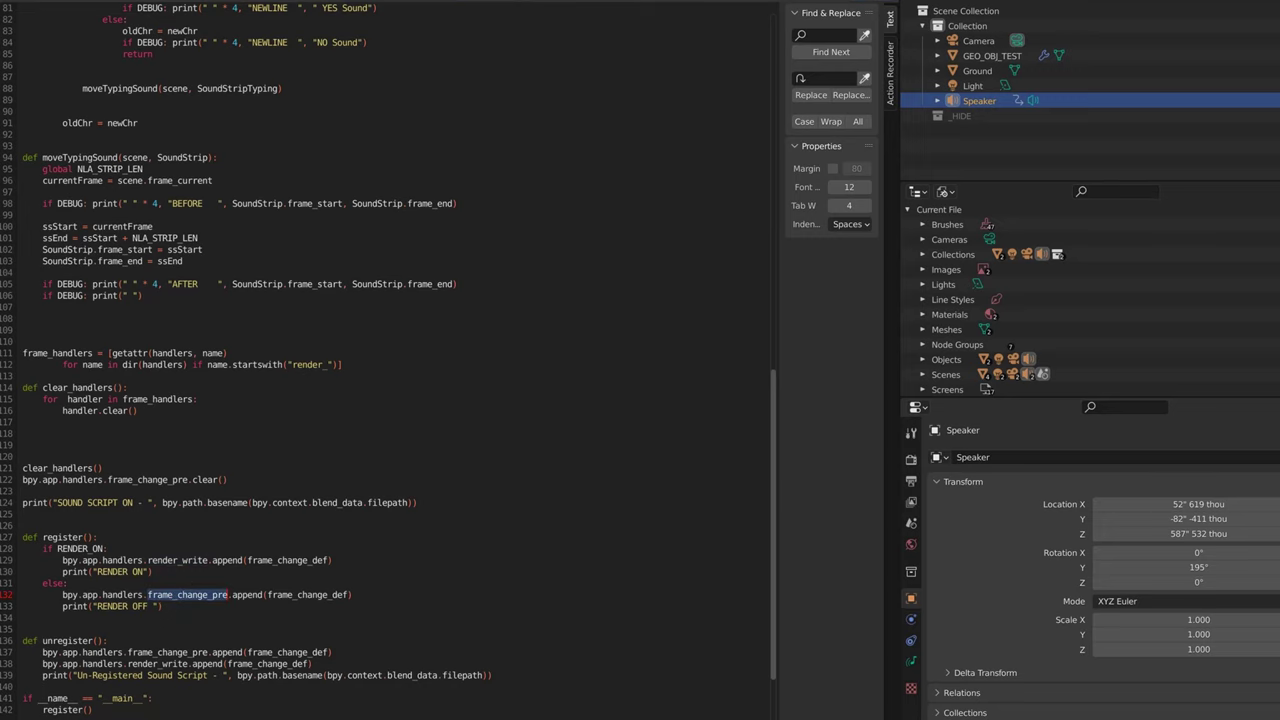
pyautogui.click(170, 560)
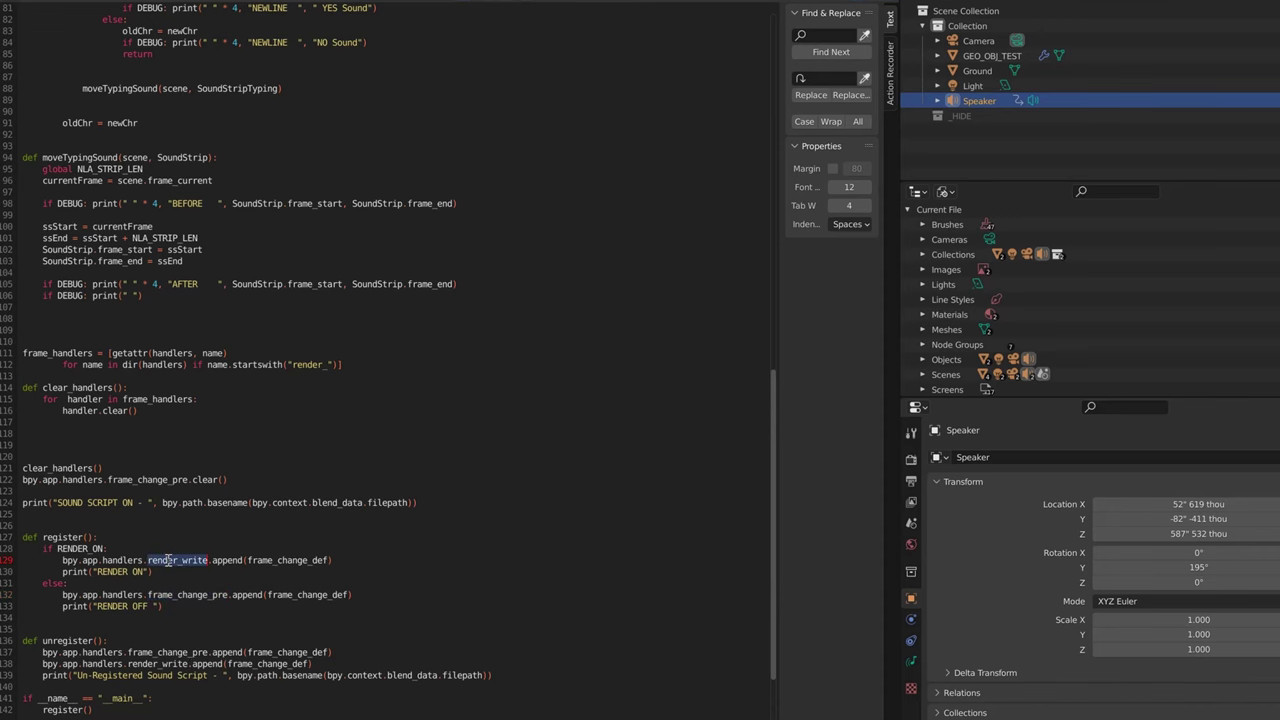
# Step: Go back through the script to its settings and highlight the frame_change_def(scene) definition
pyautogui.scroll(8, 175, 545)
pyautogui.scroll(-8, 175, 545)
pyautogui.scroll(15, 160, 560)
pyautogui.scroll(12, 155, 560)
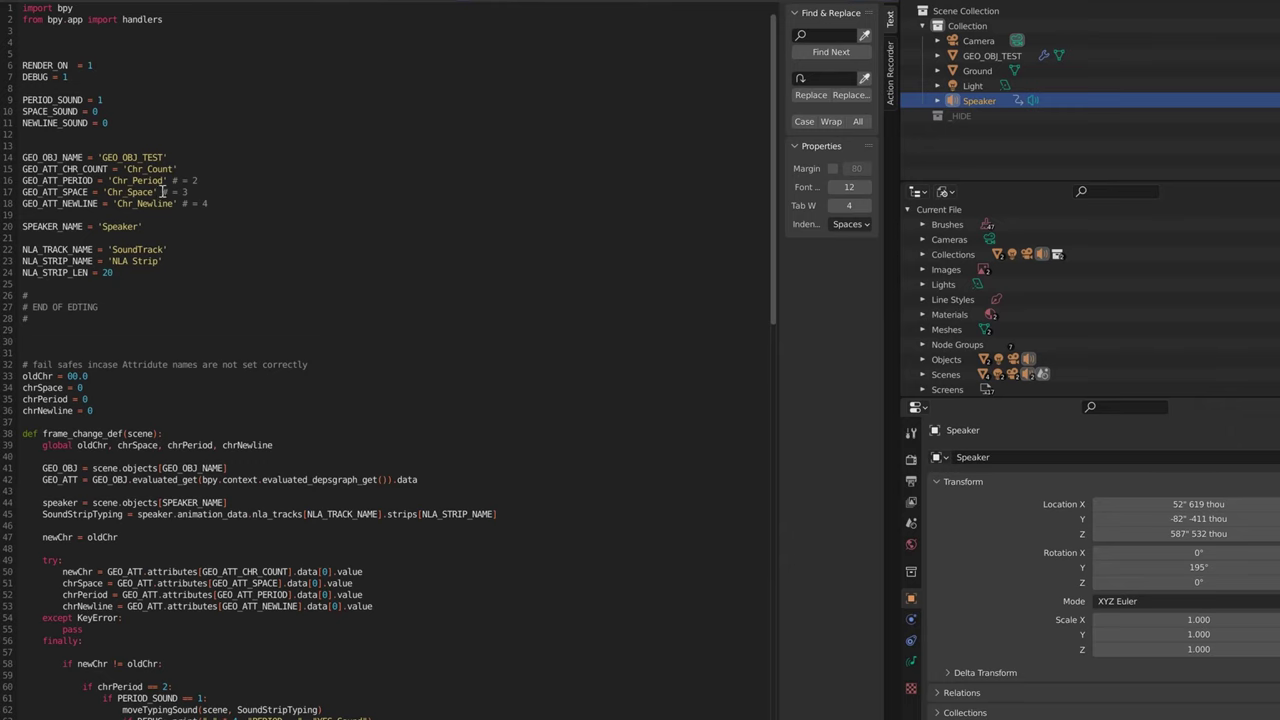
pyautogui.scroll(-3, 139, 379)
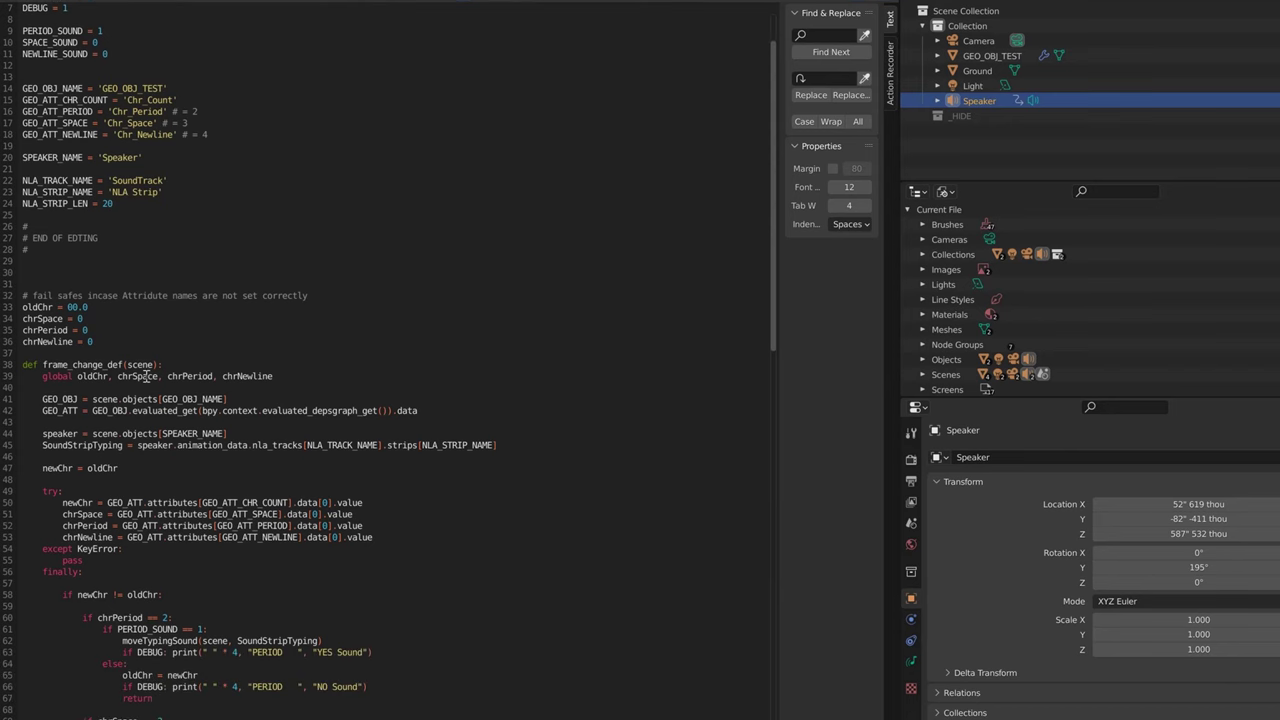
pyautogui.click(36, 329)
pyautogui.moveTo(123, 329); pyautogui.dragTo(163, 330)
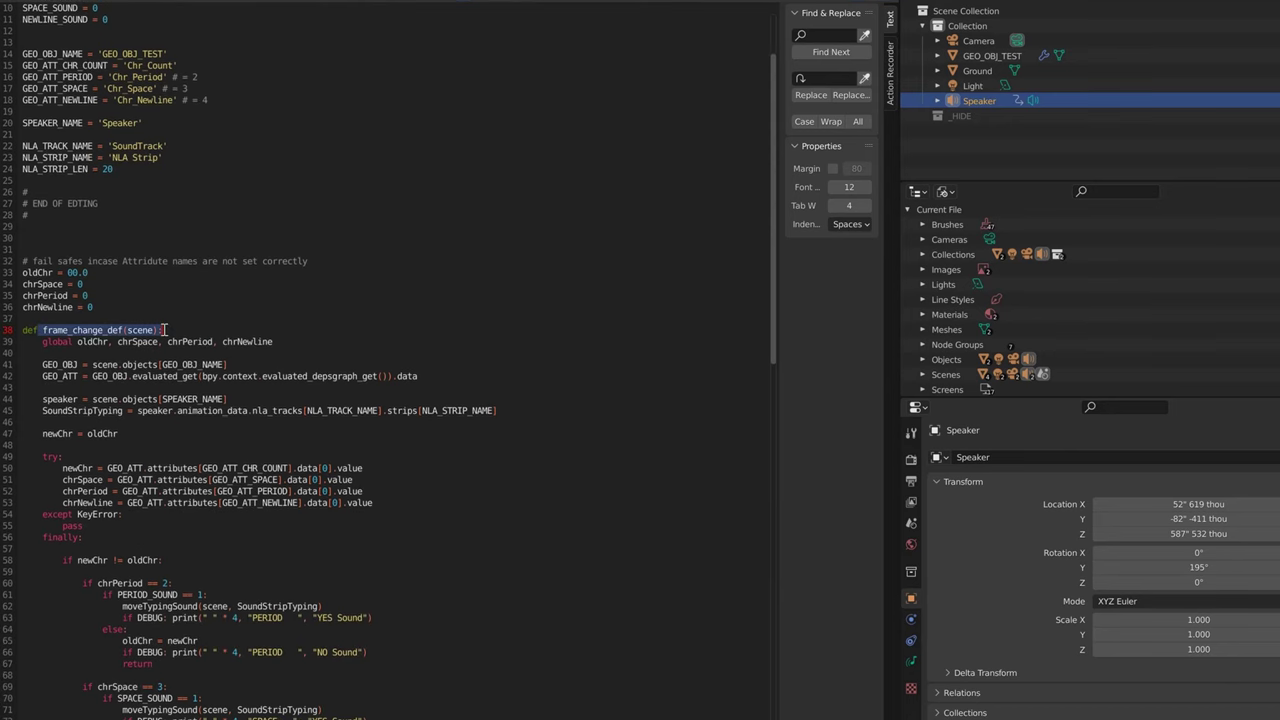
pyautogui.scroll(-2, 160, 310)
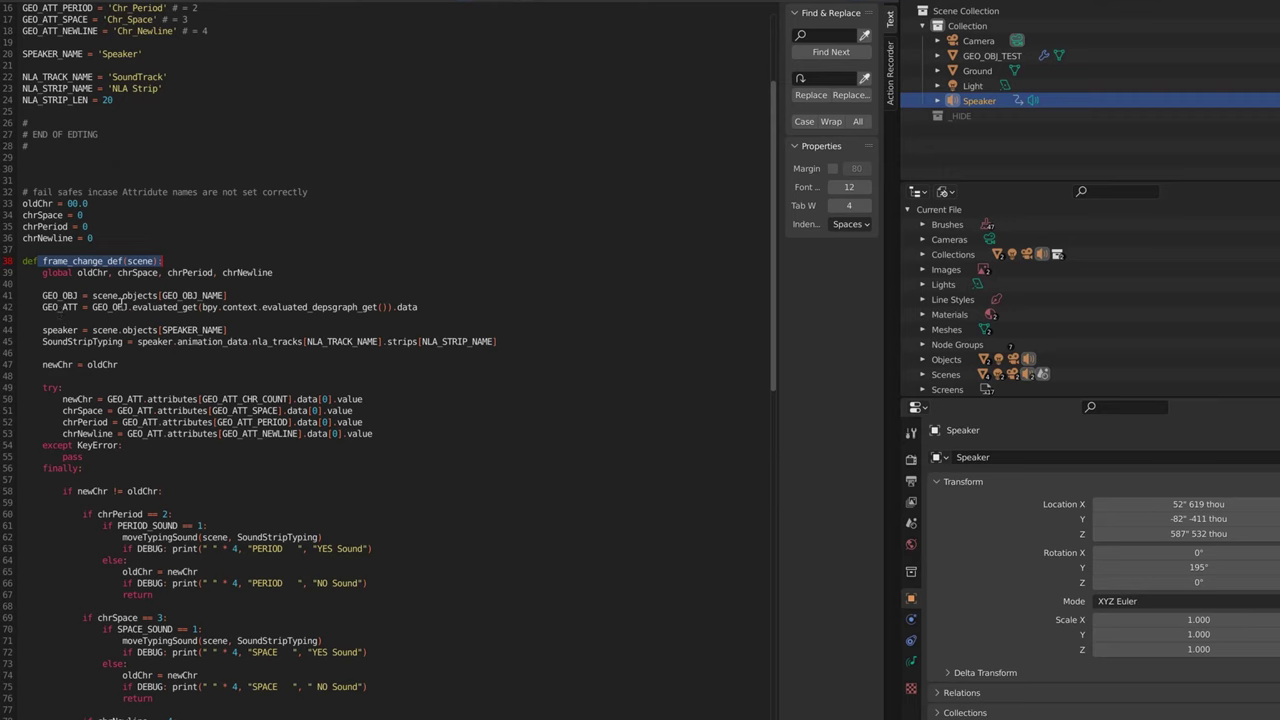
# Step: Examine the GEO_ATT, speaker and SoundStripTyping assignments and the attribute lines in the try block alongside GEO_OBJ_TEST's output attributes
pyautogui.doubleClick(58, 307)
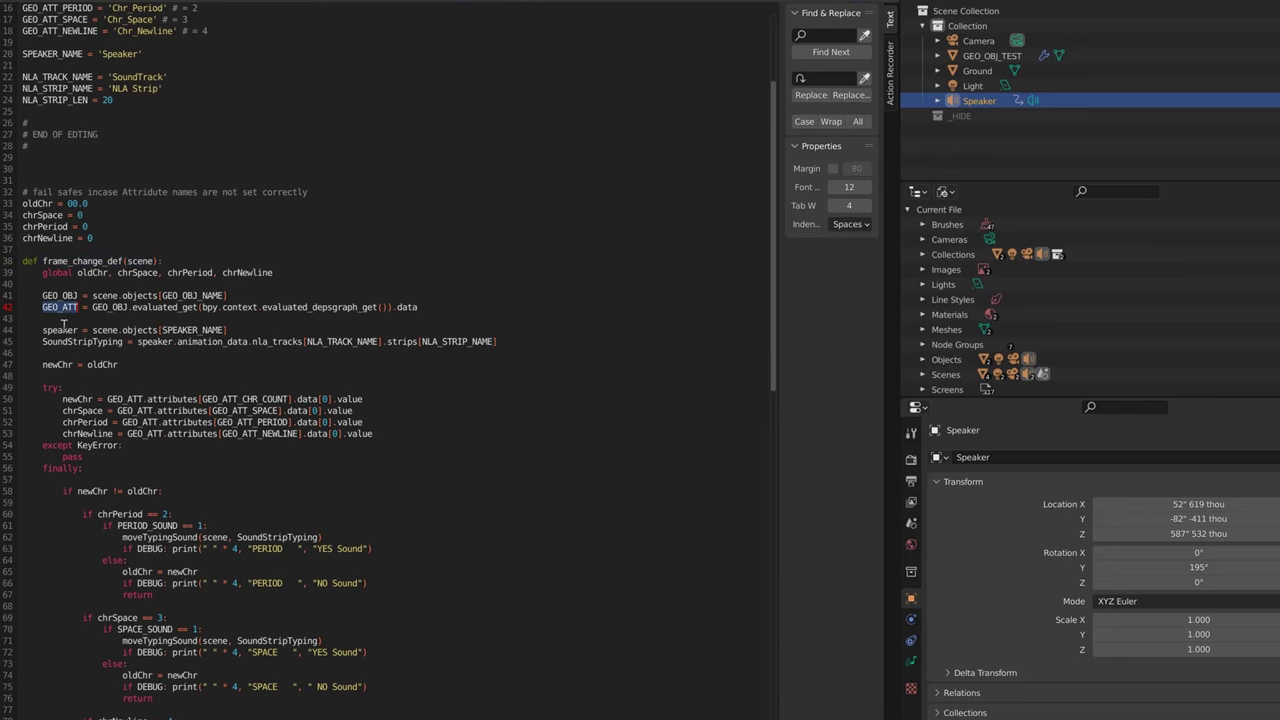
pyautogui.scroll(-1, 158, 318)
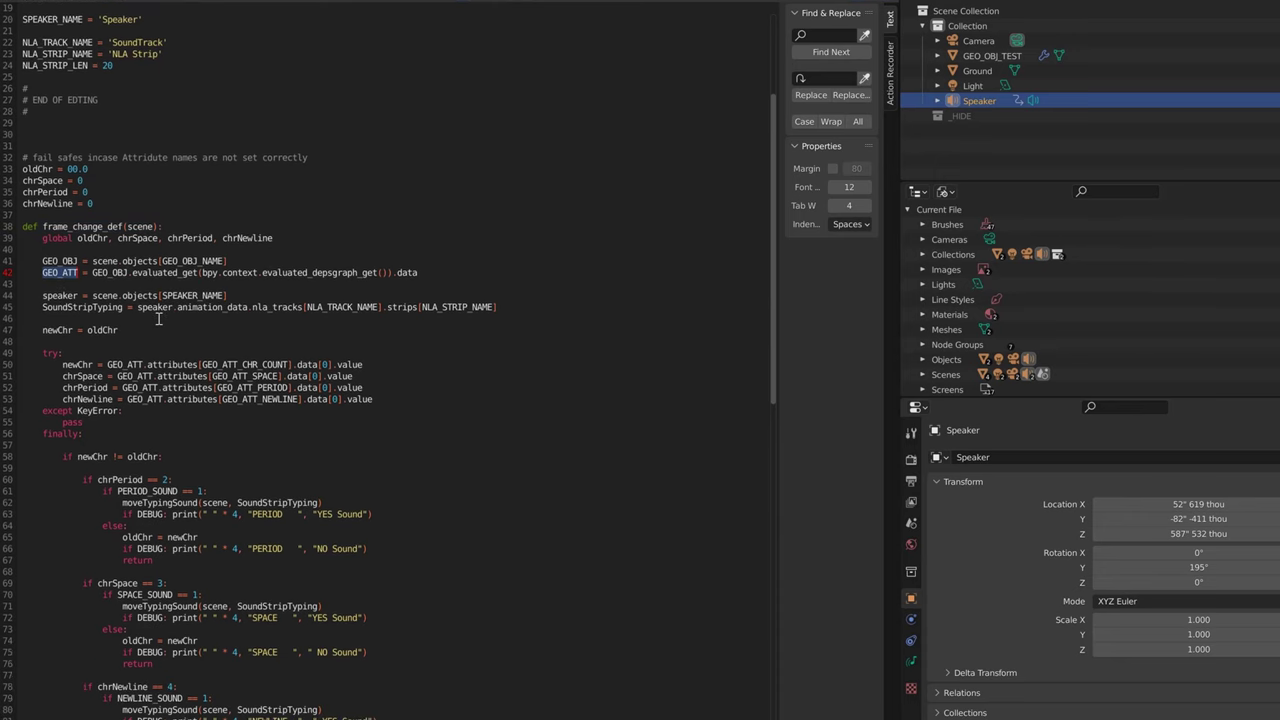
pyautogui.click(61, 296)
pyautogui.doubleClick(64, 306)
pyautogui.scroll(-1, 160, 310)
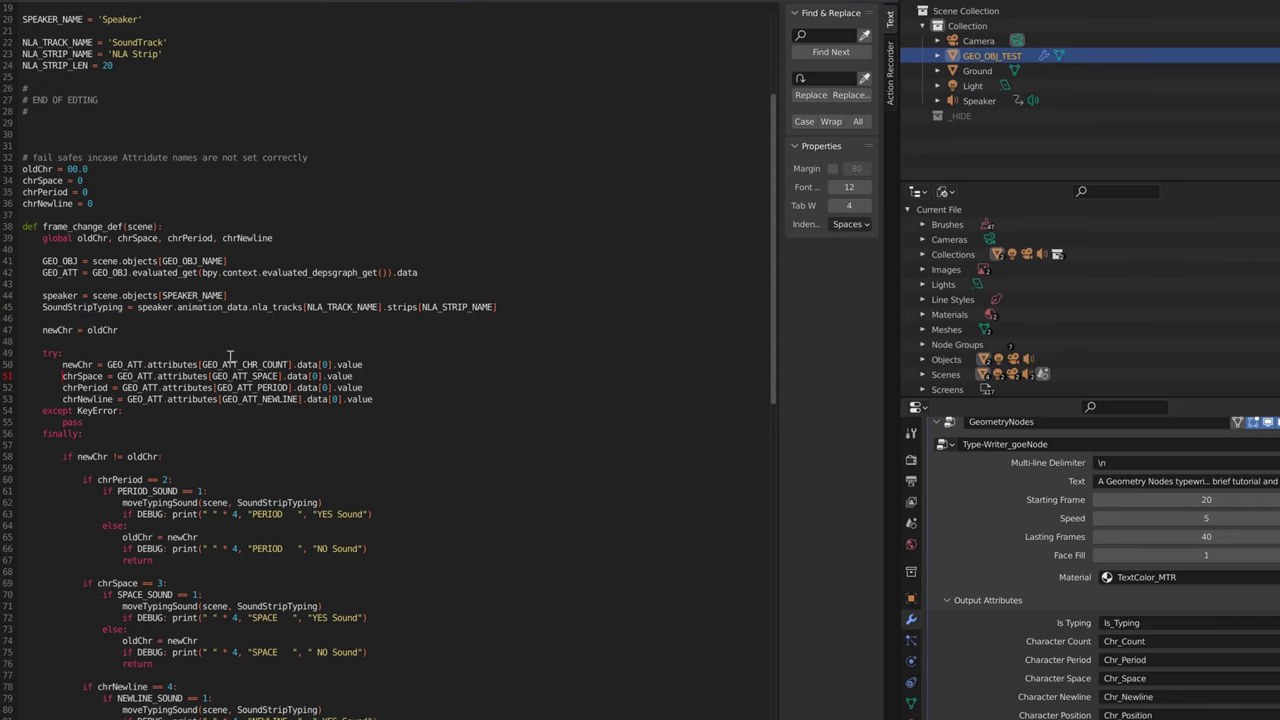
pyautogui.click(56, 376)
# Step: Select the Speaker object and move its NLA strip to start at frame 246
pyautogui.click(978, 101)
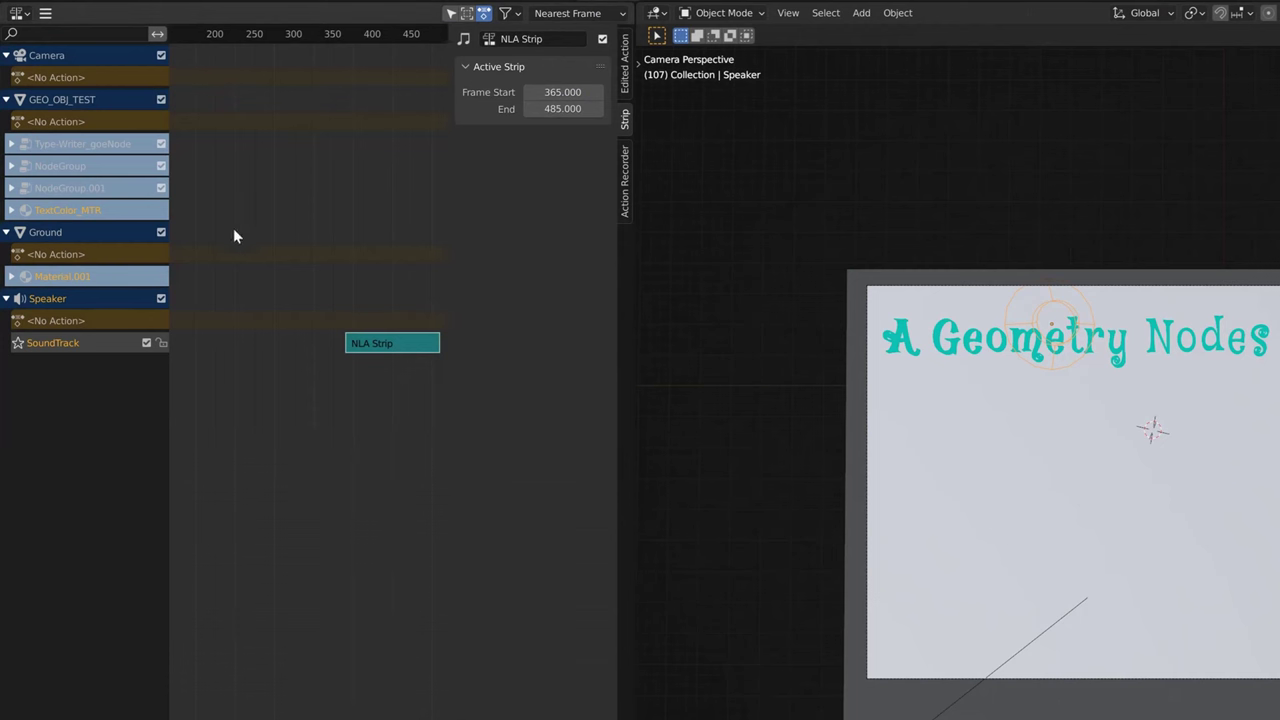
pyautogui.moveTo(384, 343); pyautogui.dragTo(287, 343)
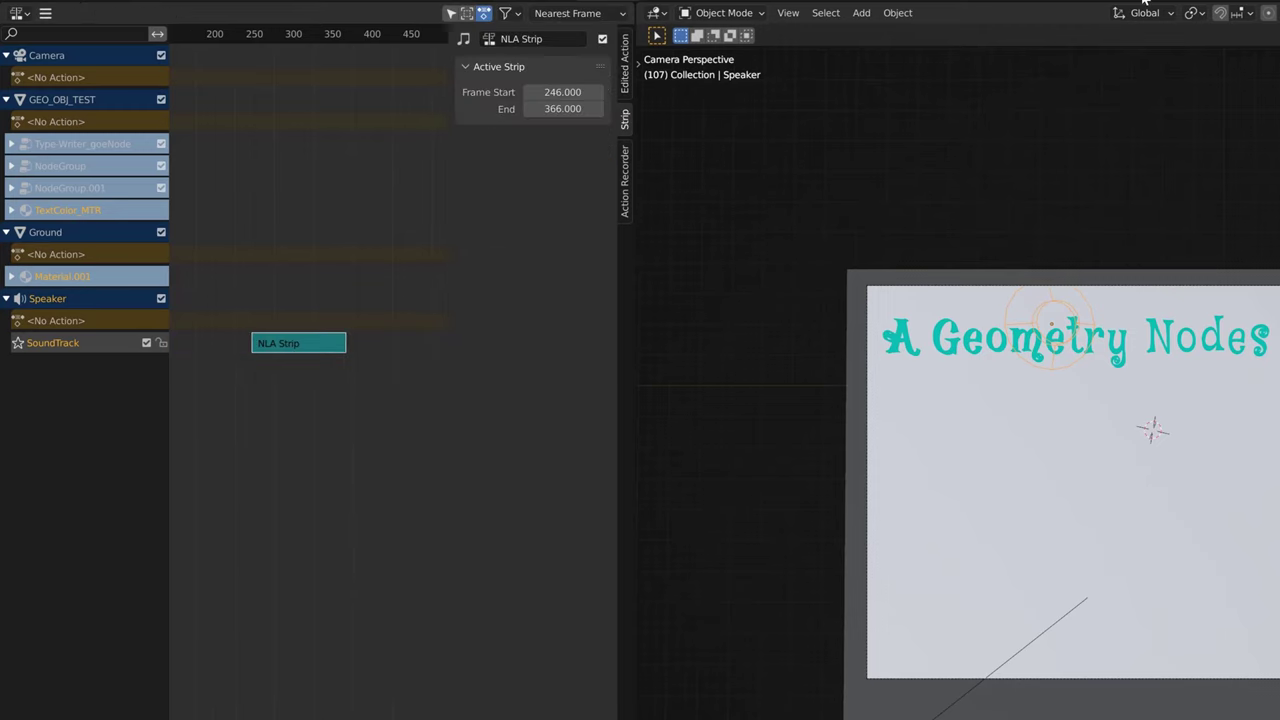
# Step: Set RENDER_ON to 0 in the script and run it
pyautogui.click(812, 4)
pyautogui.scroll(6, 865, 120)
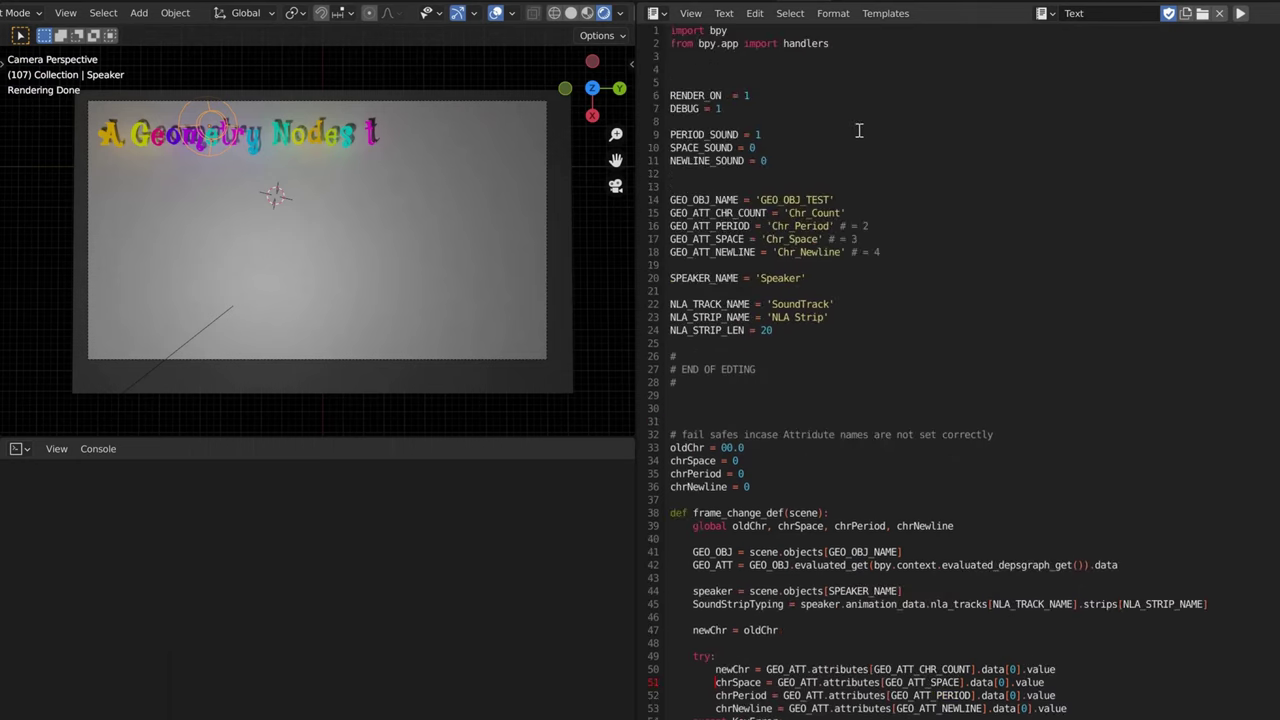
pyautogui.click(766, 96)
pyautogui.click(1240, 13)
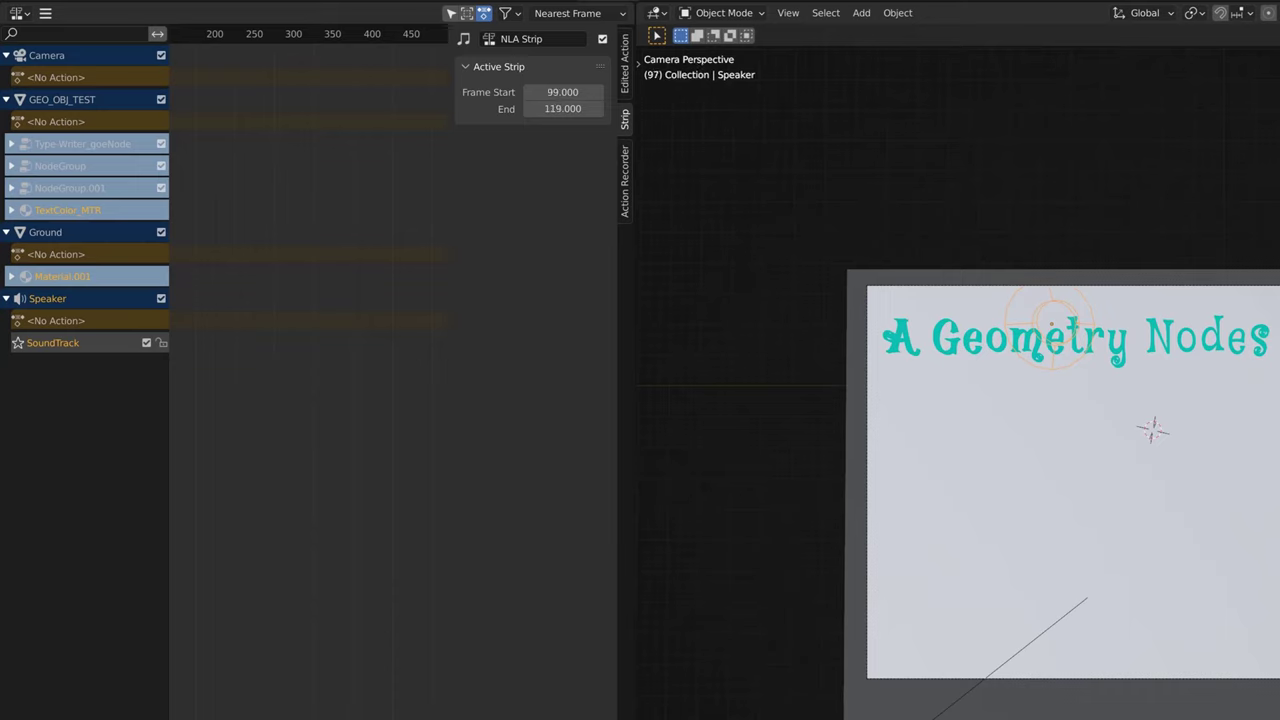
# Step: Check the strip on the SoundTrack near frame 94, try shifting it along the track, and return to the script settings
pyautogui.scroll(-5, 370, 562)
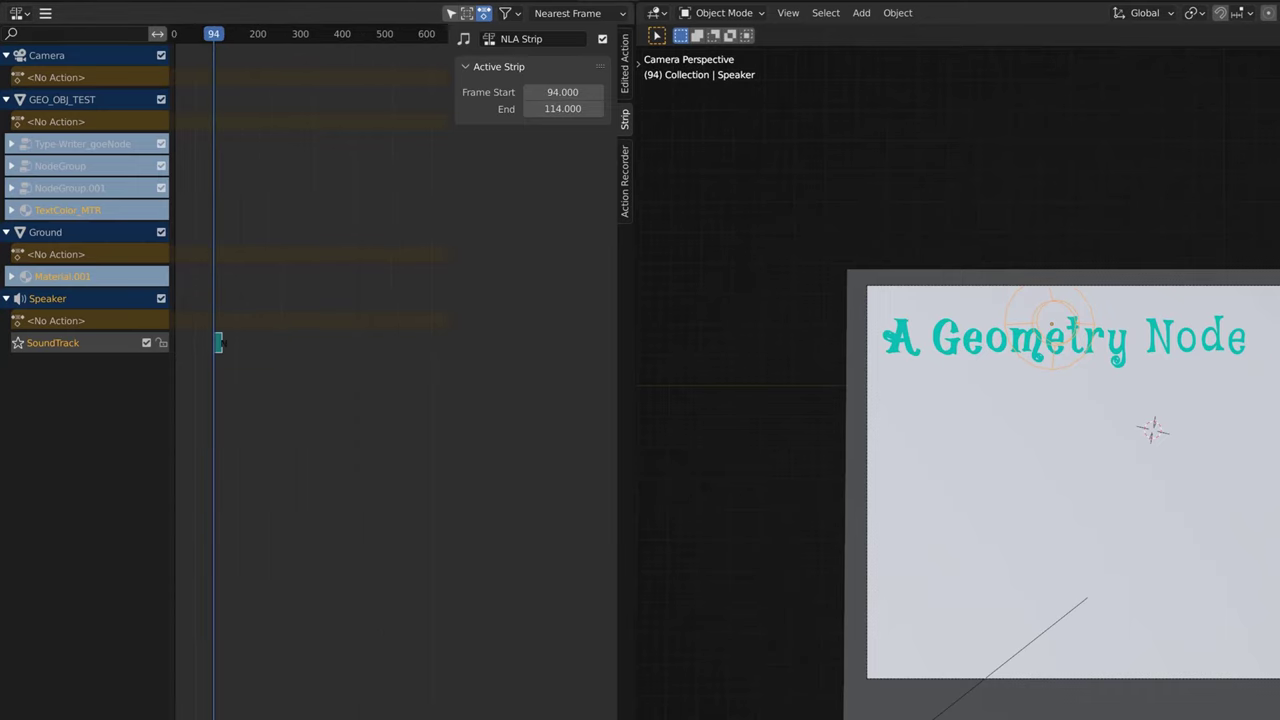
pyautogui.moveTo(224, 343)
pyautogui.mouseDown()
pyautogui.moveTo(258, 344)
pyautogui.moveTo(206, 344)
pyautogui.moveTo(249, 343)
pyautogui.mouseUp()
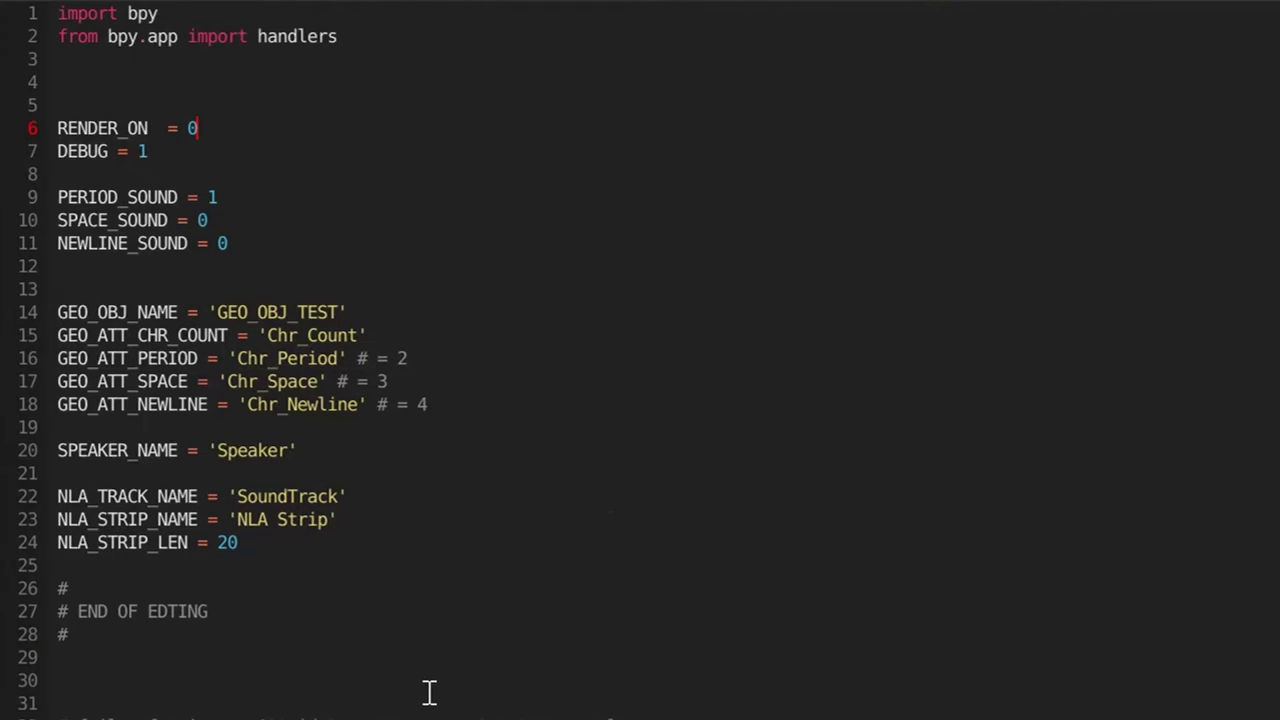
pyautogui.scroll(-7, 402, 691)
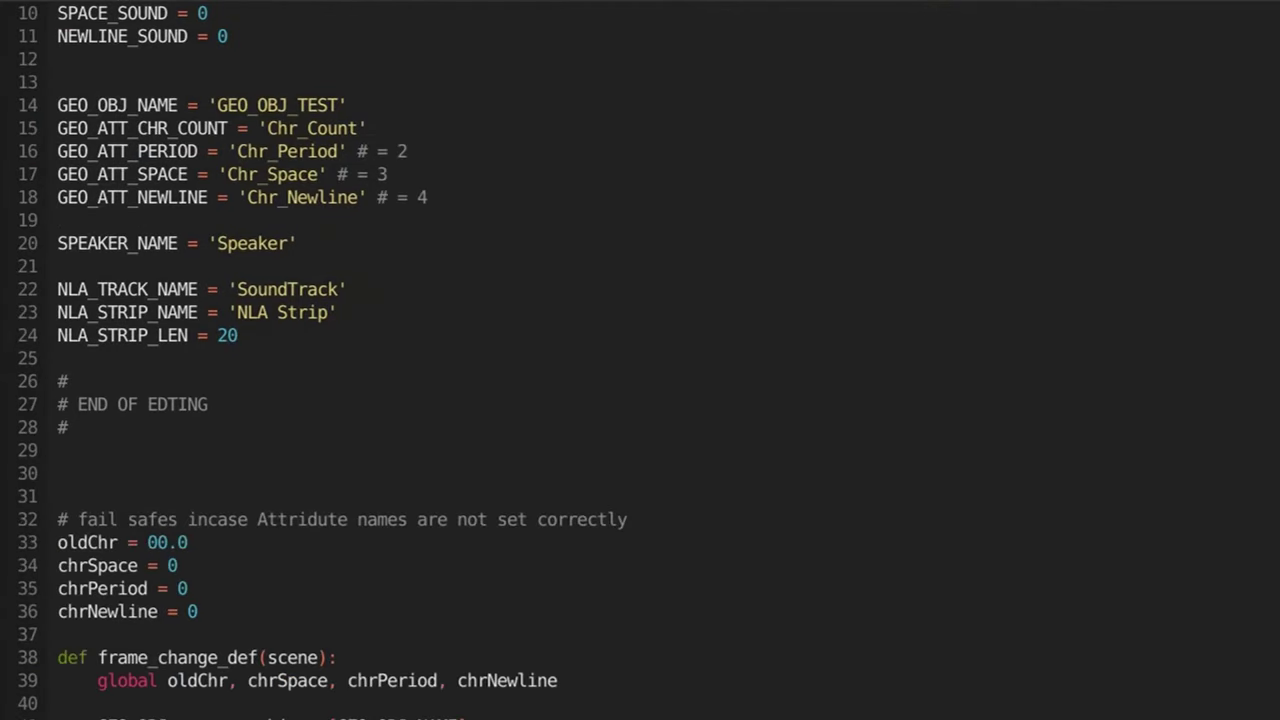
# Step: Examine the attribute reads and the chrPeriod, chrSpace and chrNewline conditions, comparing them with the sound settings at the script's start
pyautogui.scroll(-8, 414, 557)
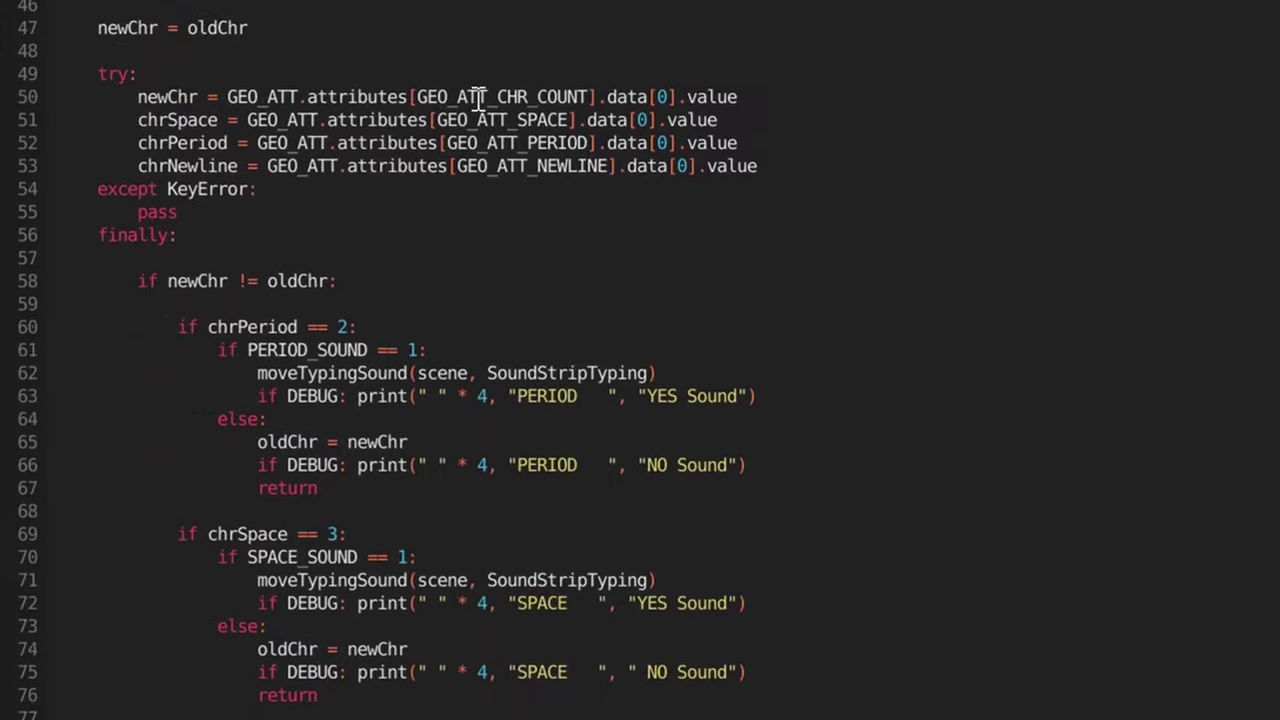
pyautogui.scroll(-3, 300, 118)
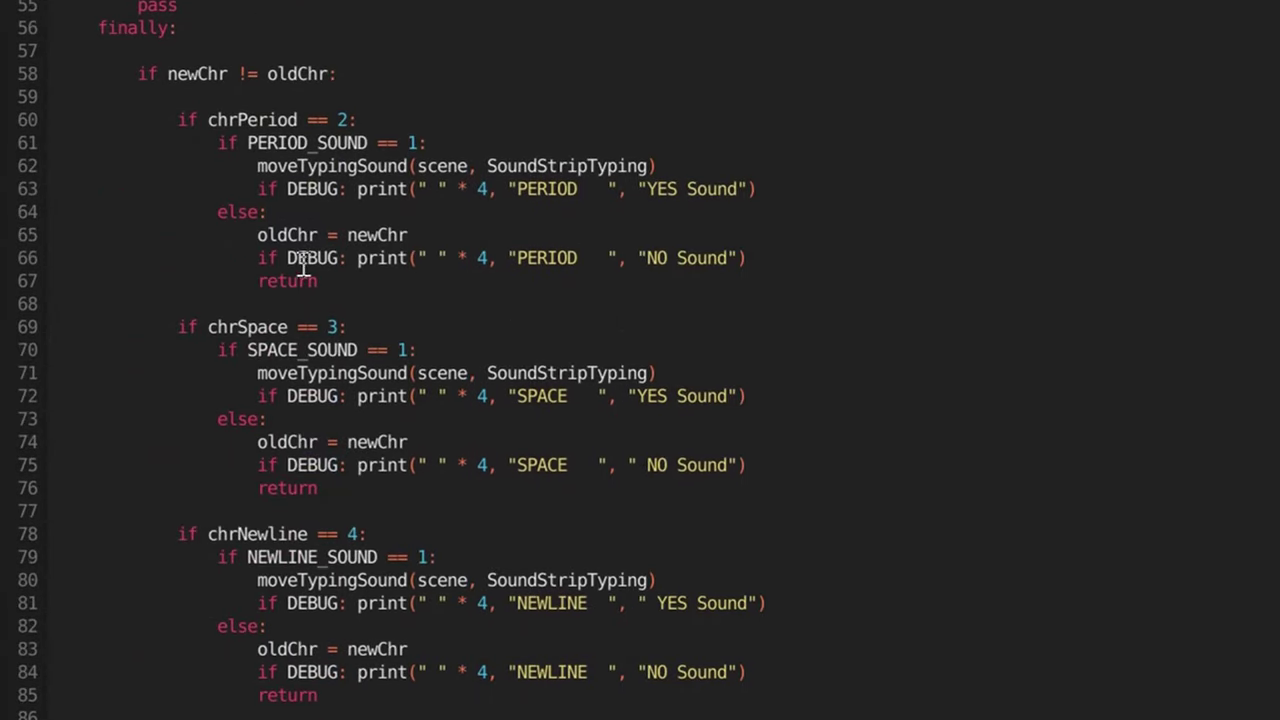
pyautogui.scroll(-2, 298, 260)
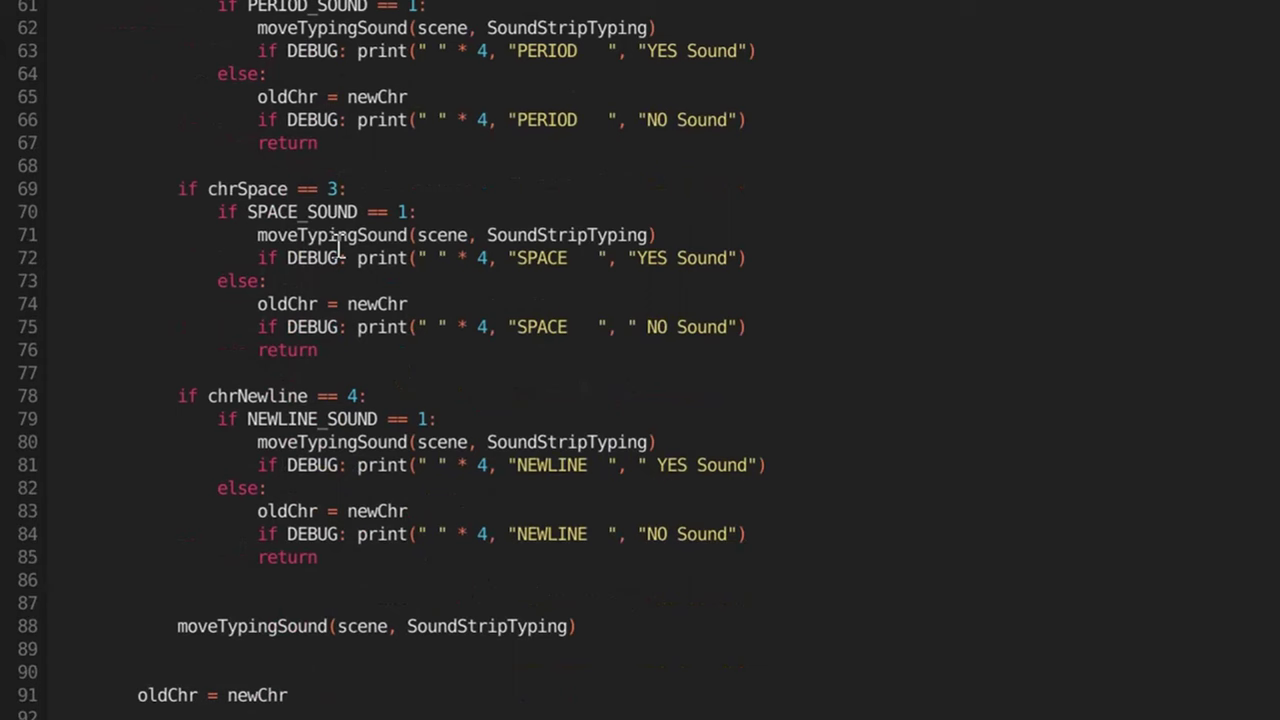
pyautogui.scroll(3, 338, 258)
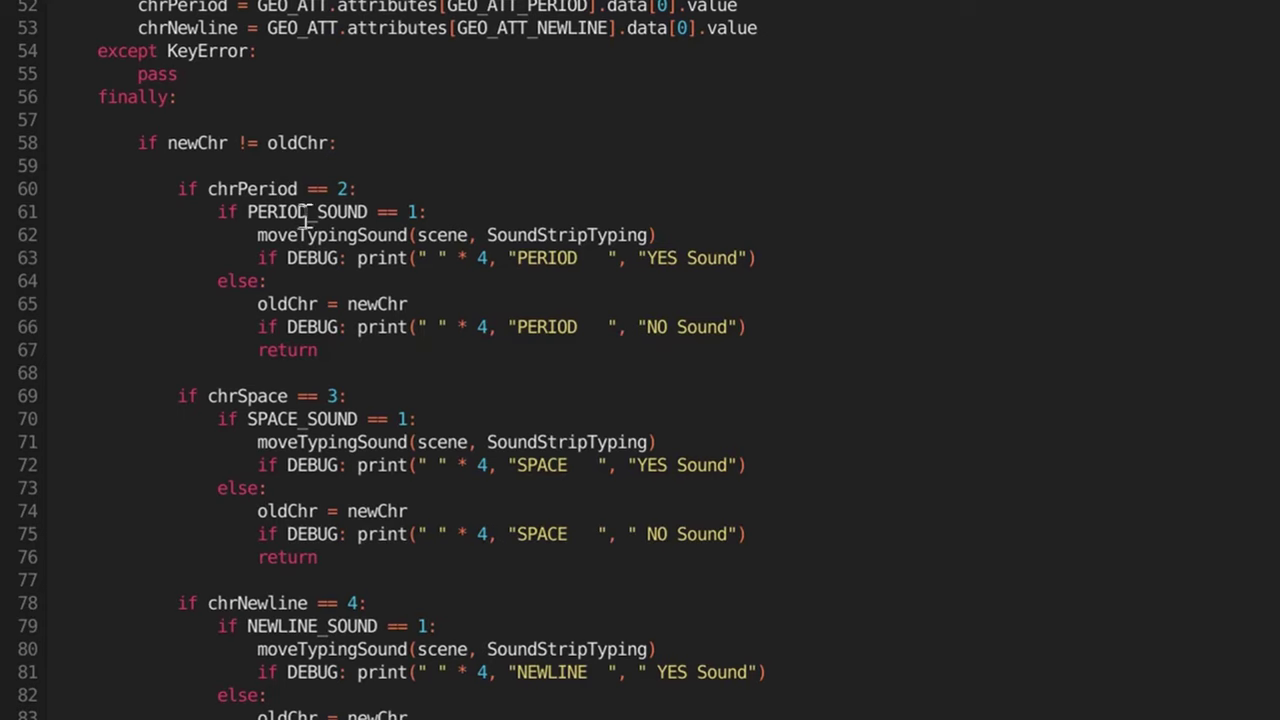
pyautogui.scroll(15, 337, 206)
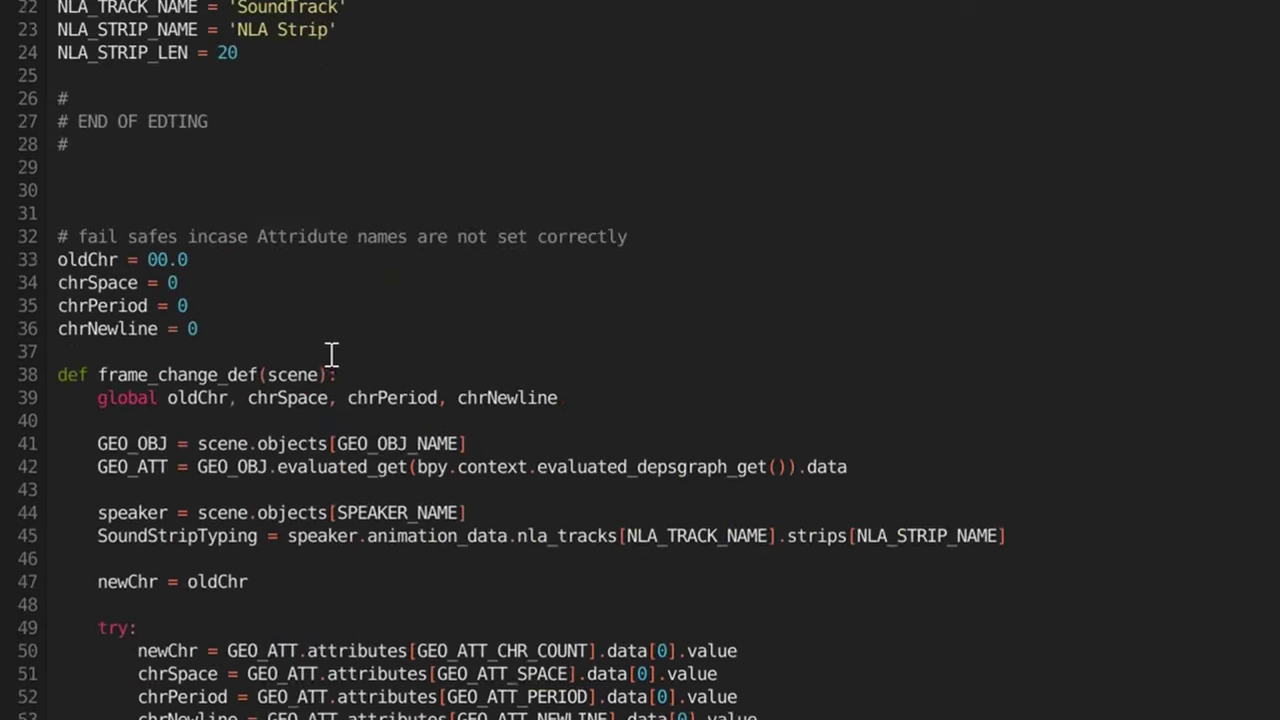
pyautogui.scroll(2, 332, 577)
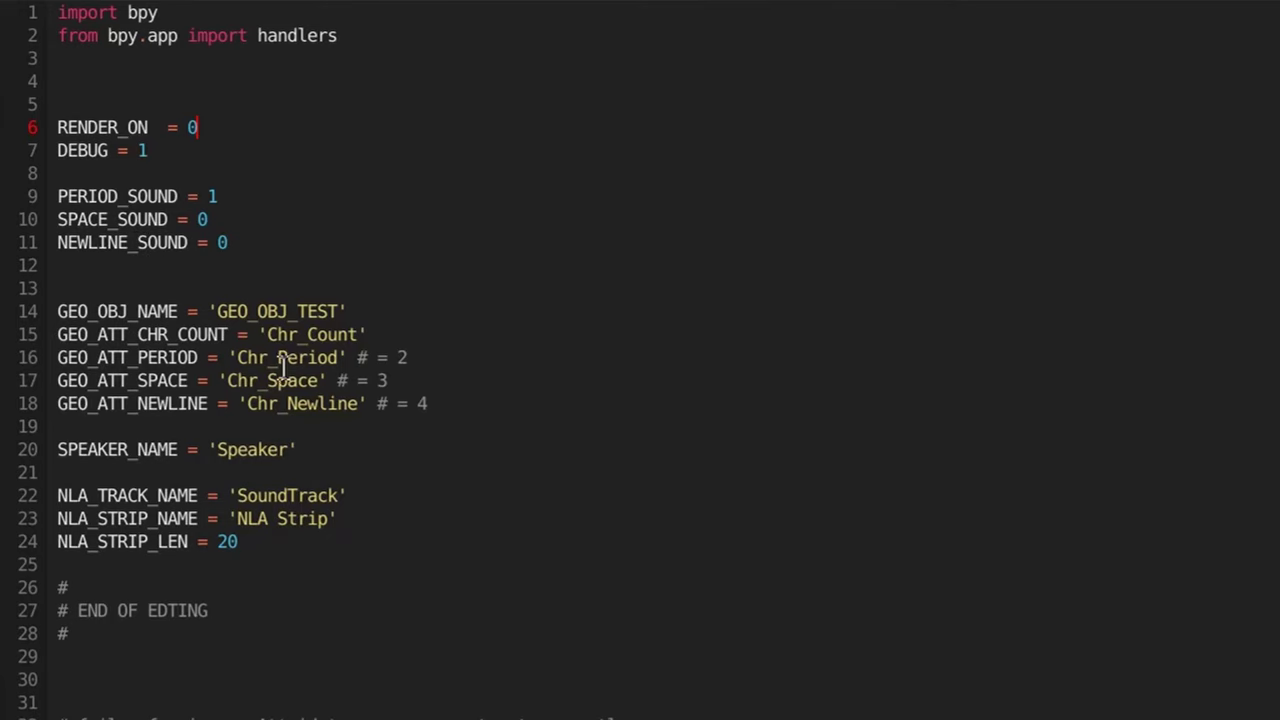
# Step: Review the sound settings and highlight the period, space and newline condition blocks inside the frame-change function
pyautogui.scroll(-1, 294, 546)
pyautogui.scroll(-3, 386, 606)
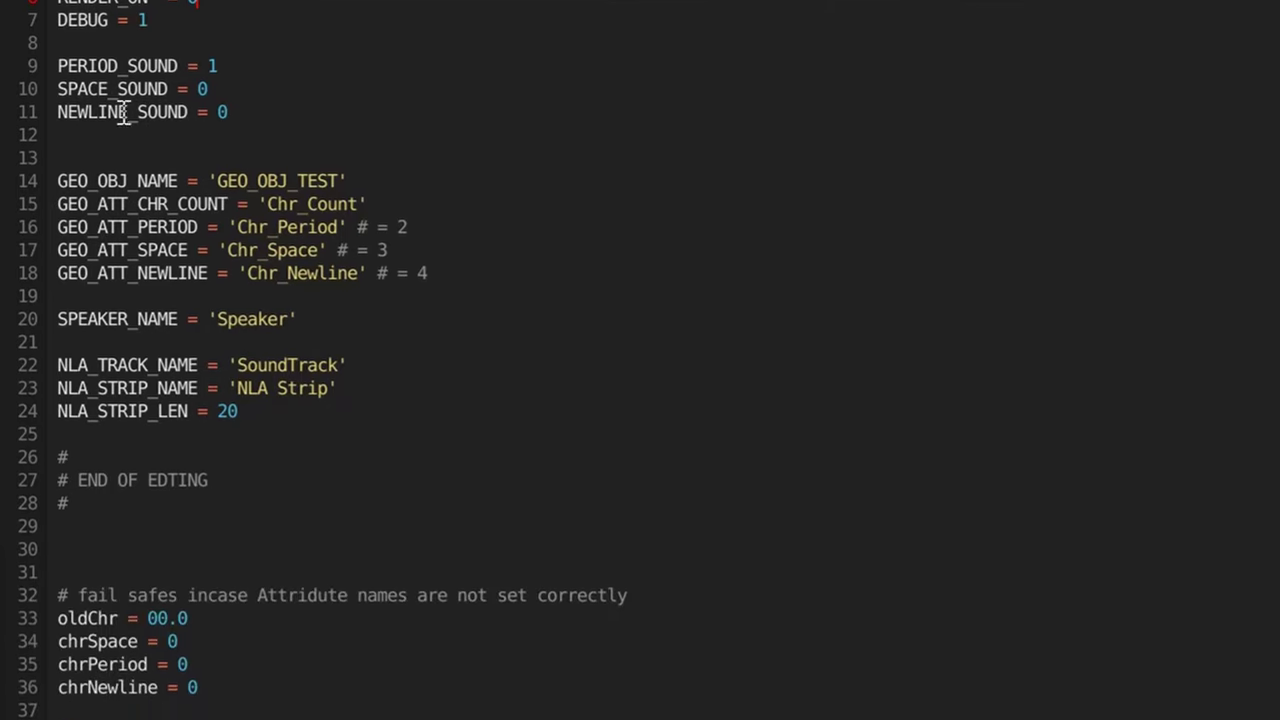
pyautogui.scroll(-12, 341, 295)
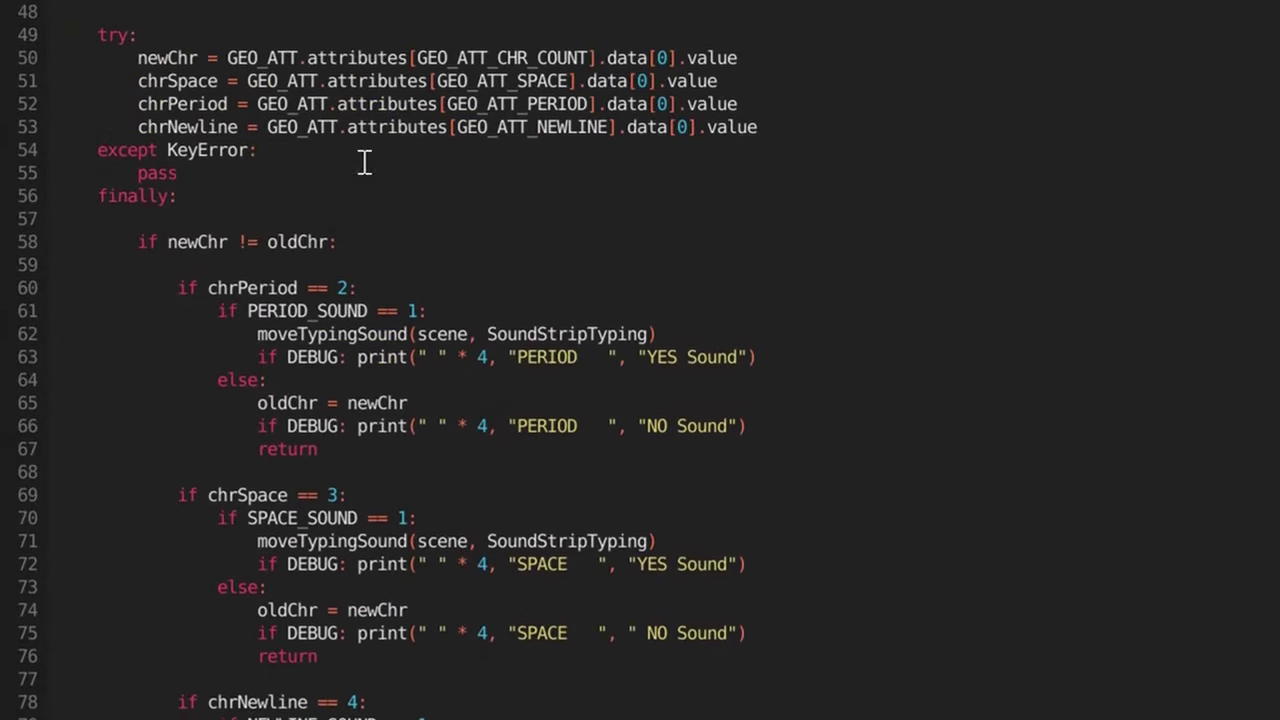
pyautogui.scroll(-2, 287, 255)
pyautogui.moveTo(320, 92); pyautogui.dragTo(777, 700)
pyautogui.click(360, 391)
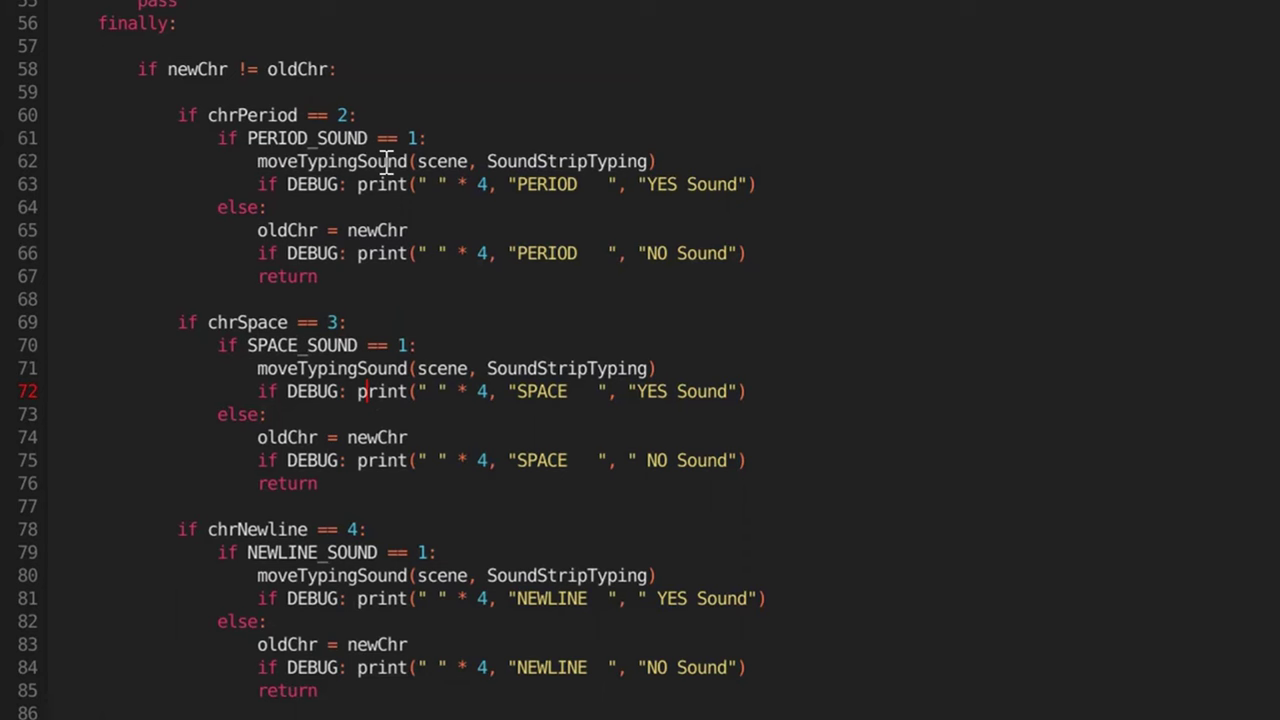
# Step: Highlight the speaker and SoundStripTyping assignment lines, including the SoundStripTyping variable name, in frame_change_def
pyautogui.scroll(6, 385, 163)
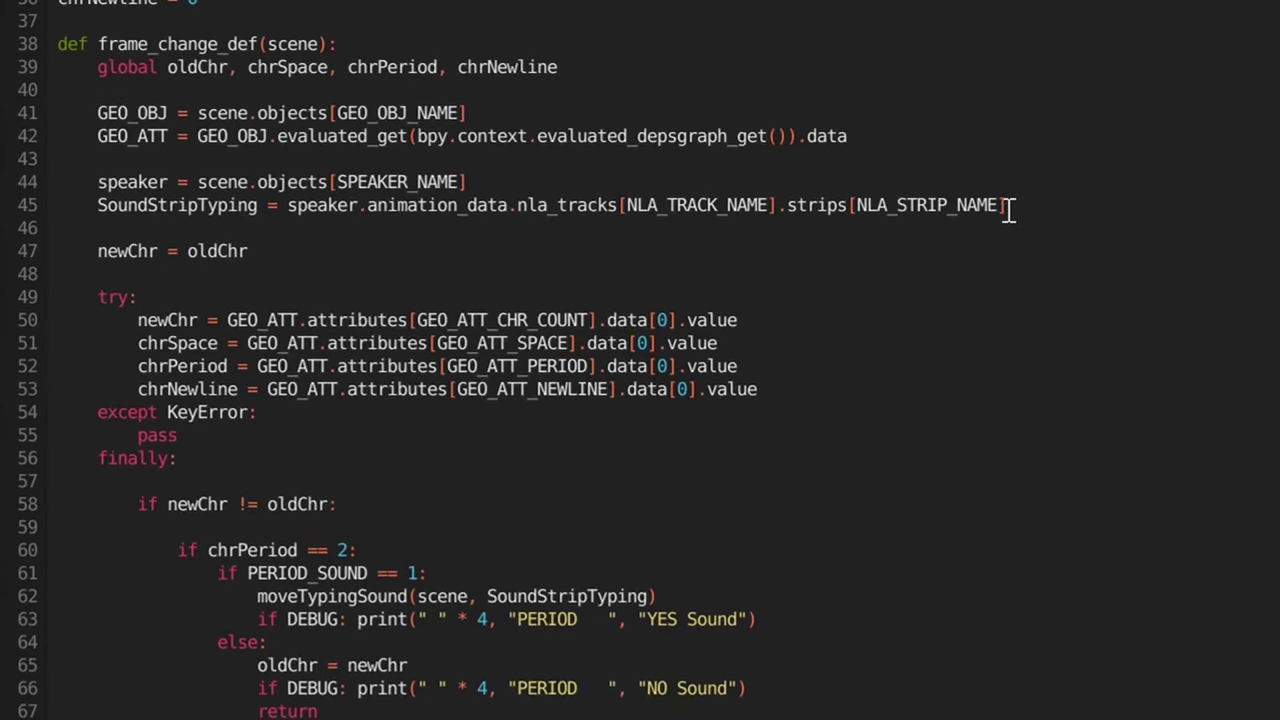
pyautogui.moveTo(1008, 207); pyautogui.dragTo(44, 182)
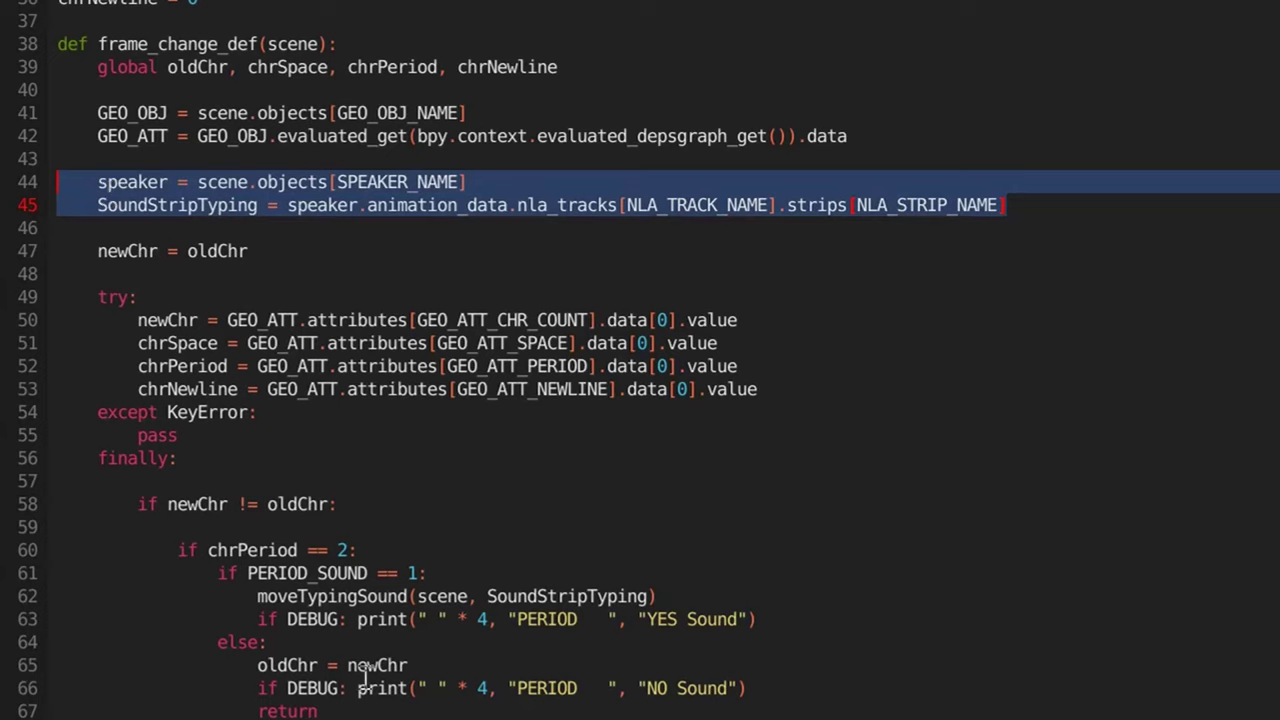
pyautogui.click(232, 458)
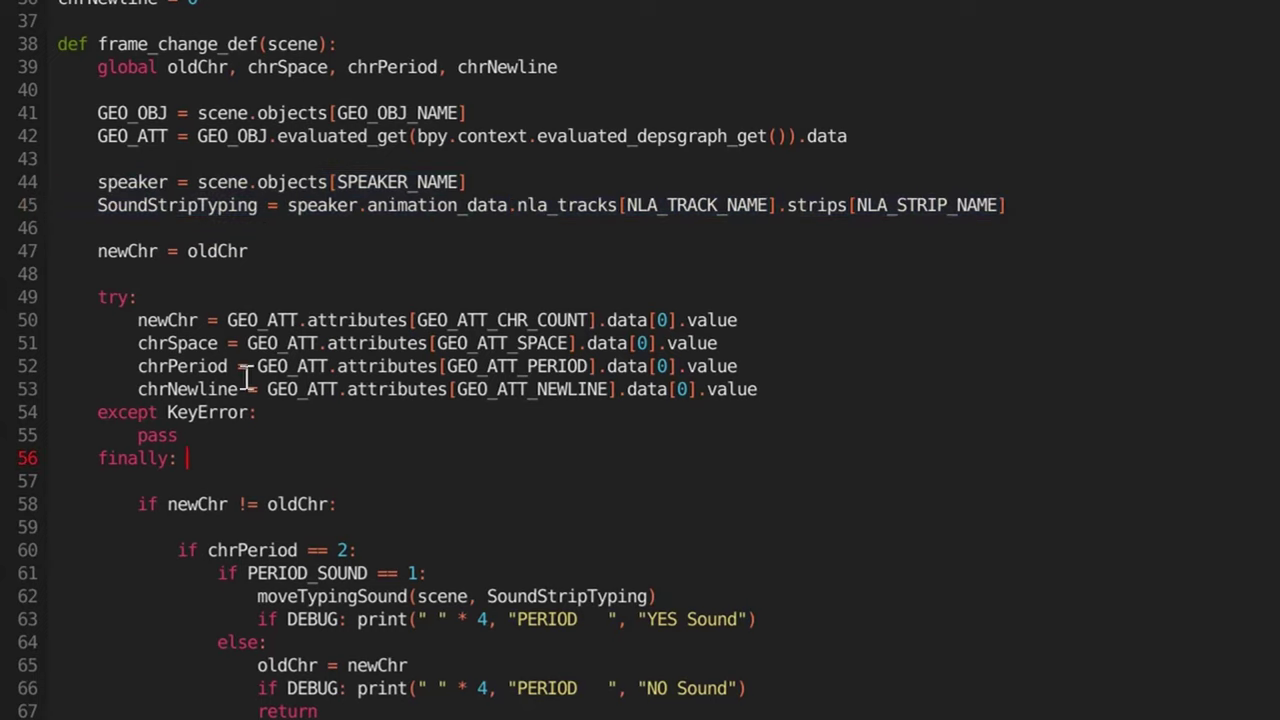
pyautogui.doubleClick(160, 205)
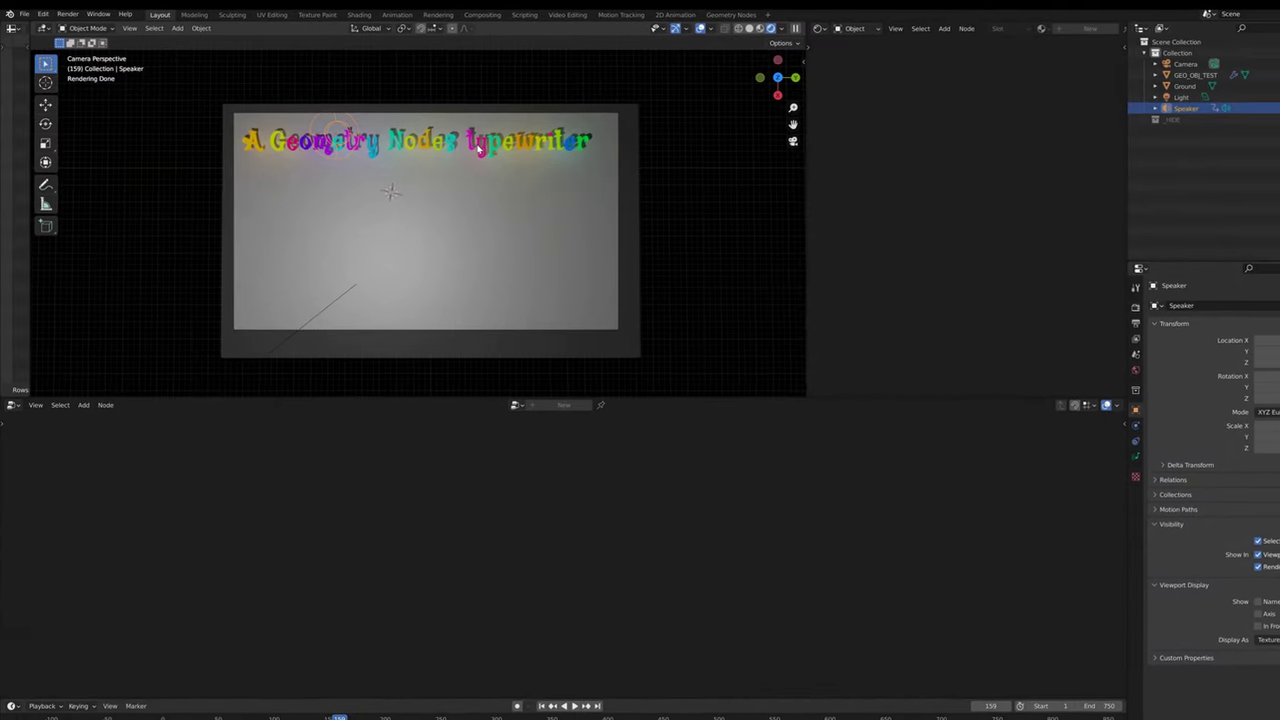
# Step: Select the GEO_OBJ_TEST text object and show its whole Type-Writer_goeNode node tree with nothing selected in it
pyautogui.click(476, 143)
pyautogui.scroll(-2, 364, 591)
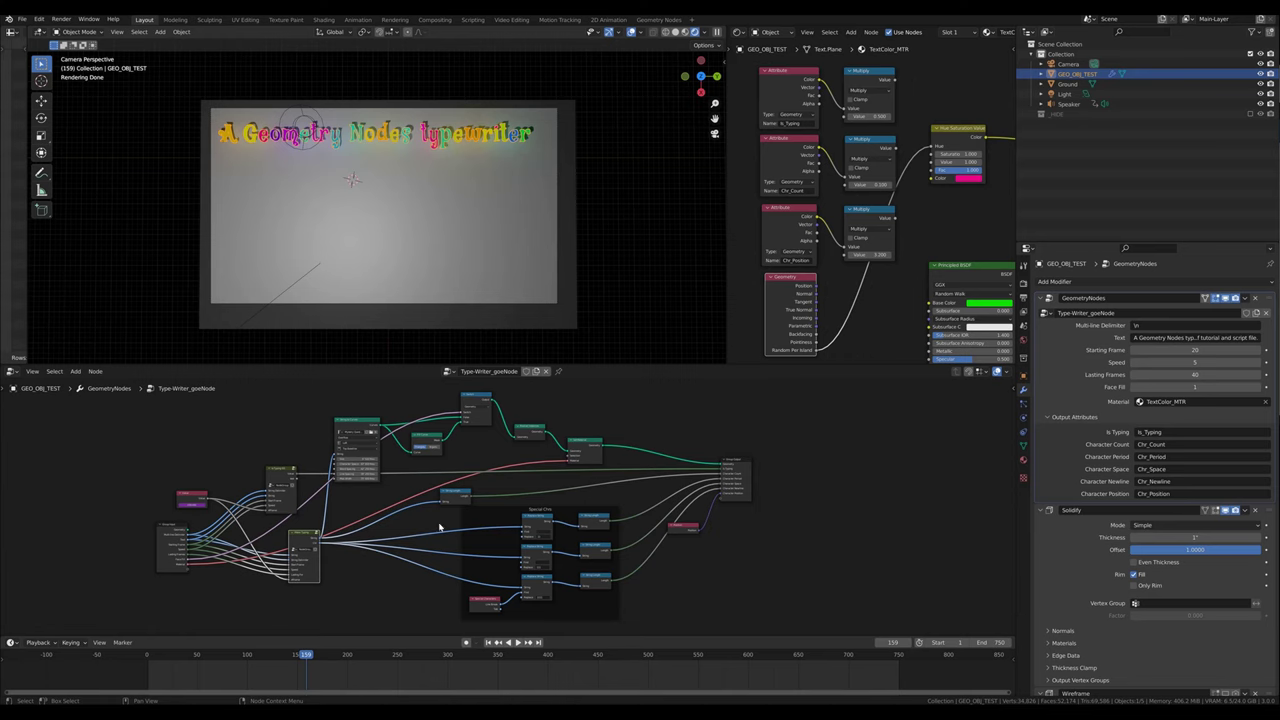
pyautogui.click(428, 521)
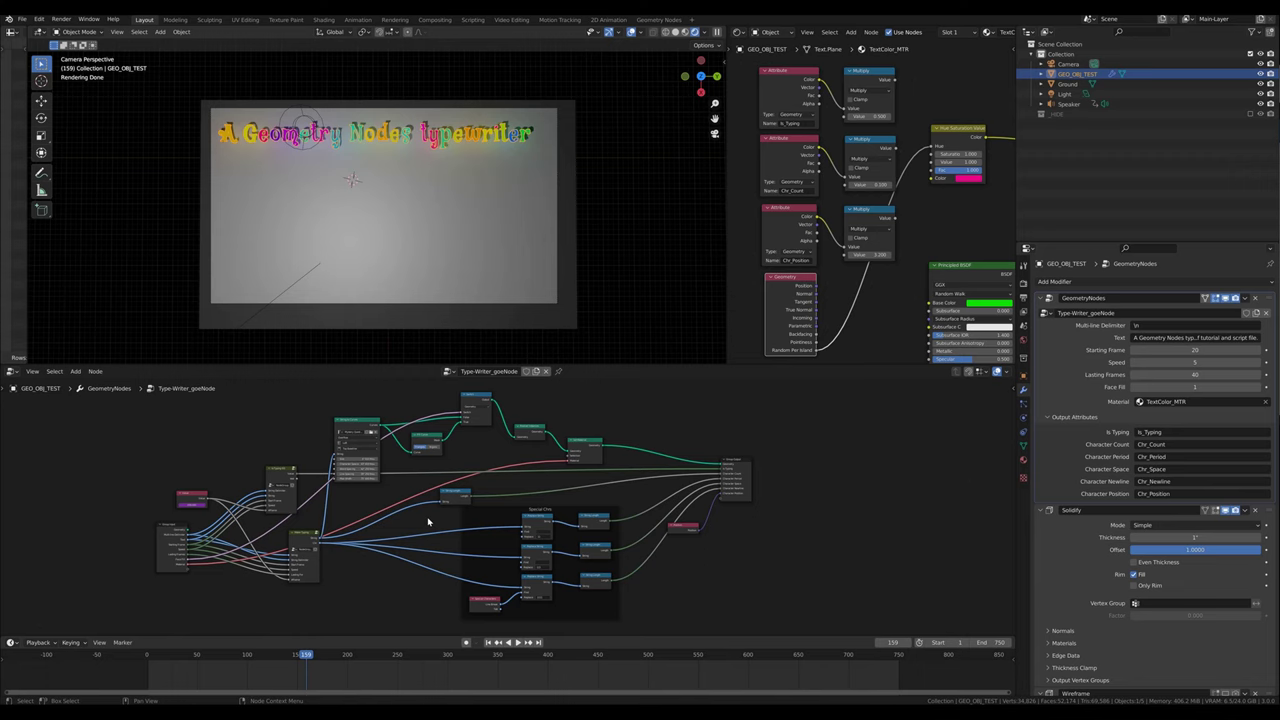
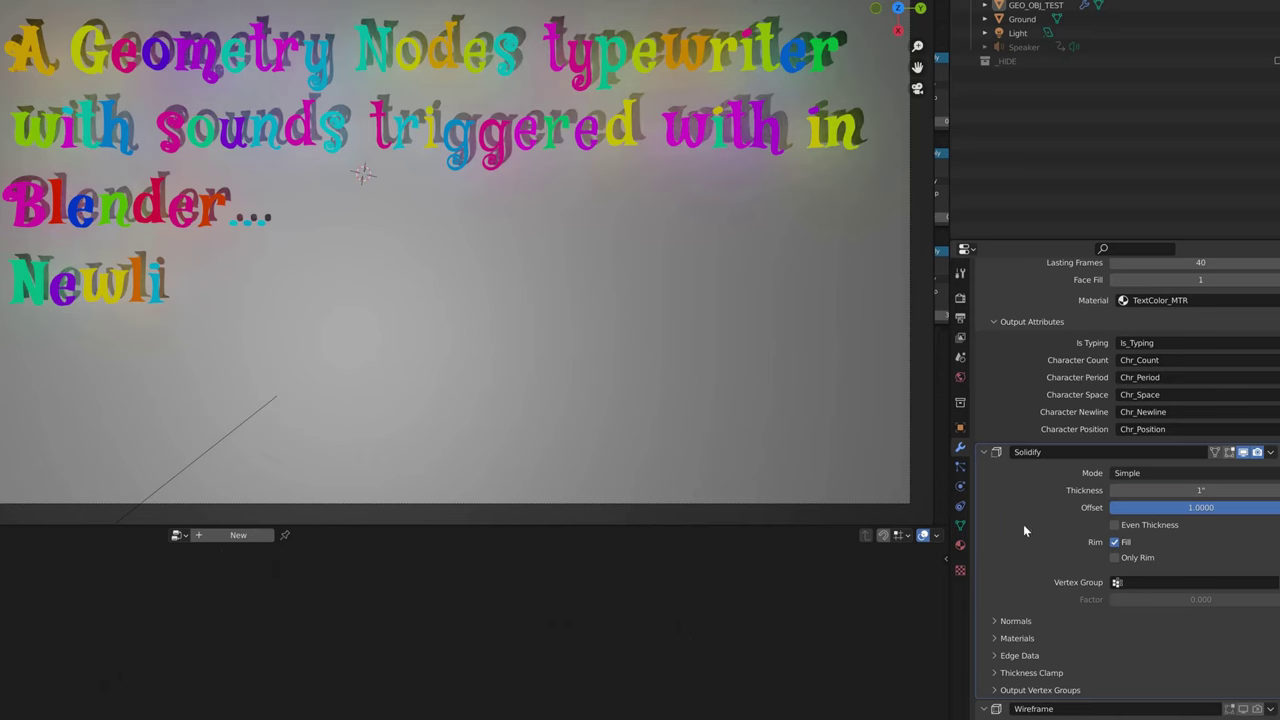
# Step: Turn the Solidify modifier's viewport display off and back on to compare the text's appearance
pyautogui.click(1244, 453)
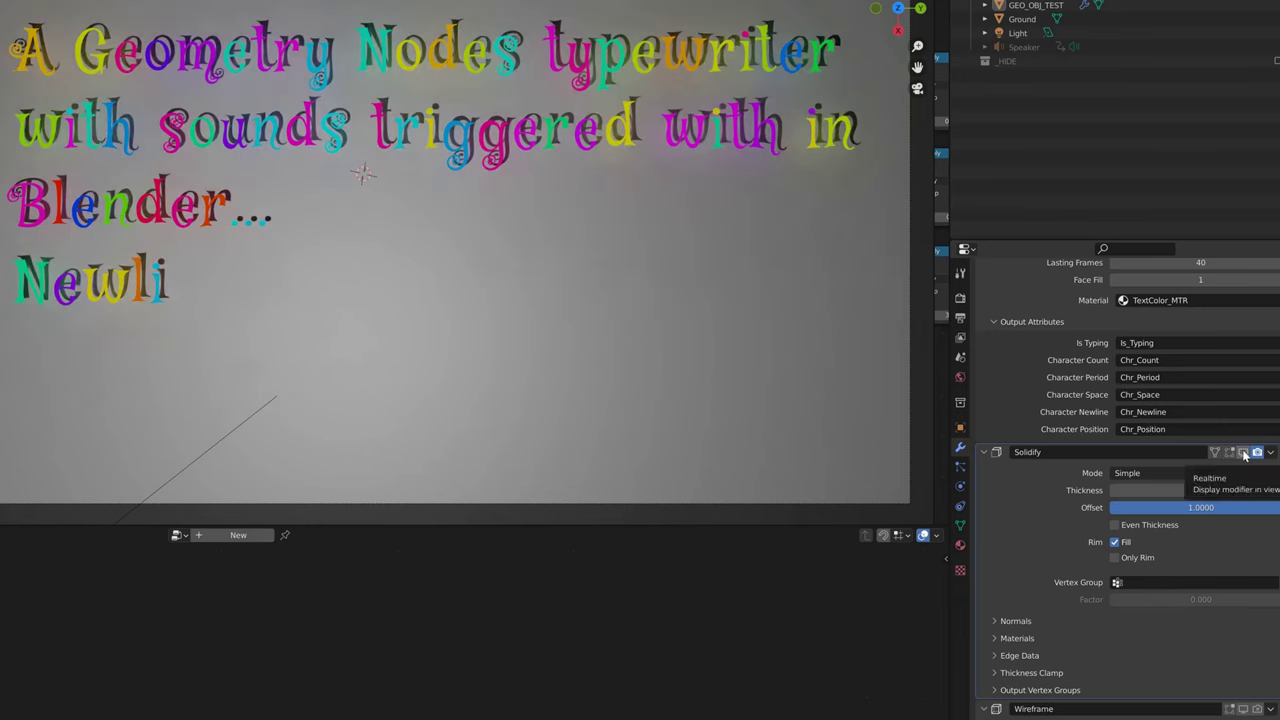
pyautogui.click(1244, 453)
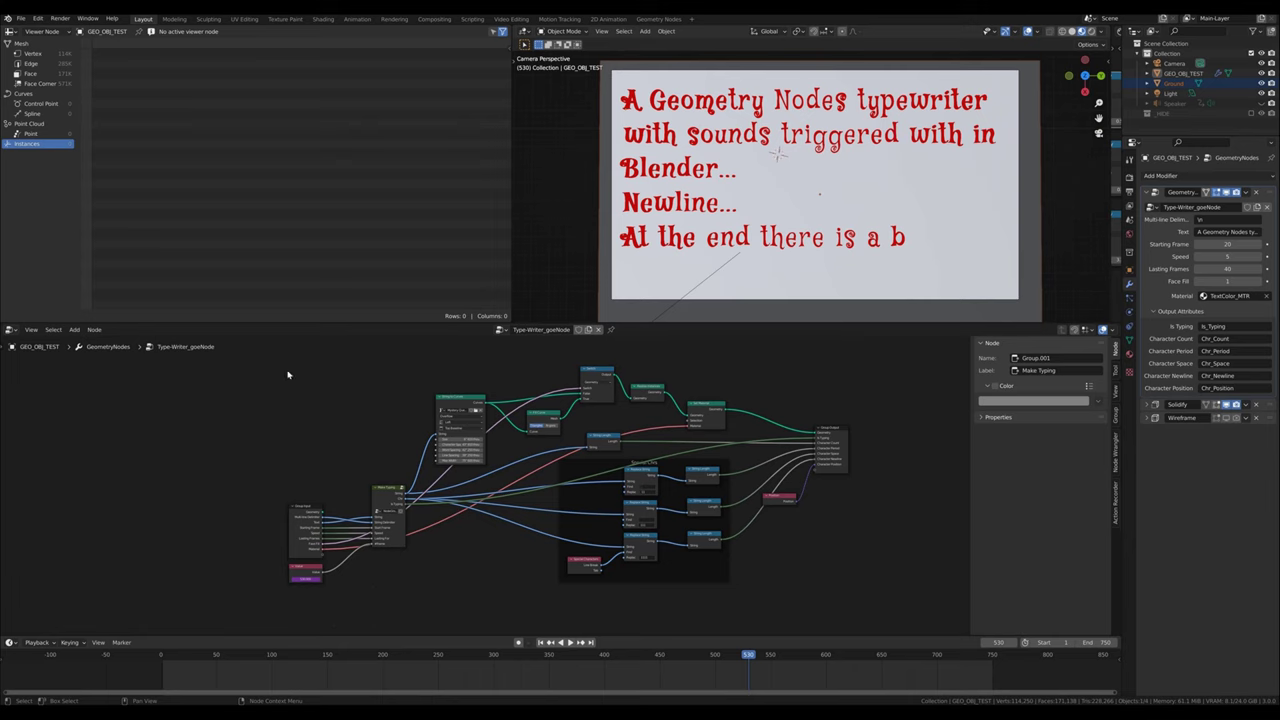
# Step: Set the video codec to No Video in the scene's FFmpeg output settings
pyautogui.click(61, 19)
pyautogui.click(61, 19)
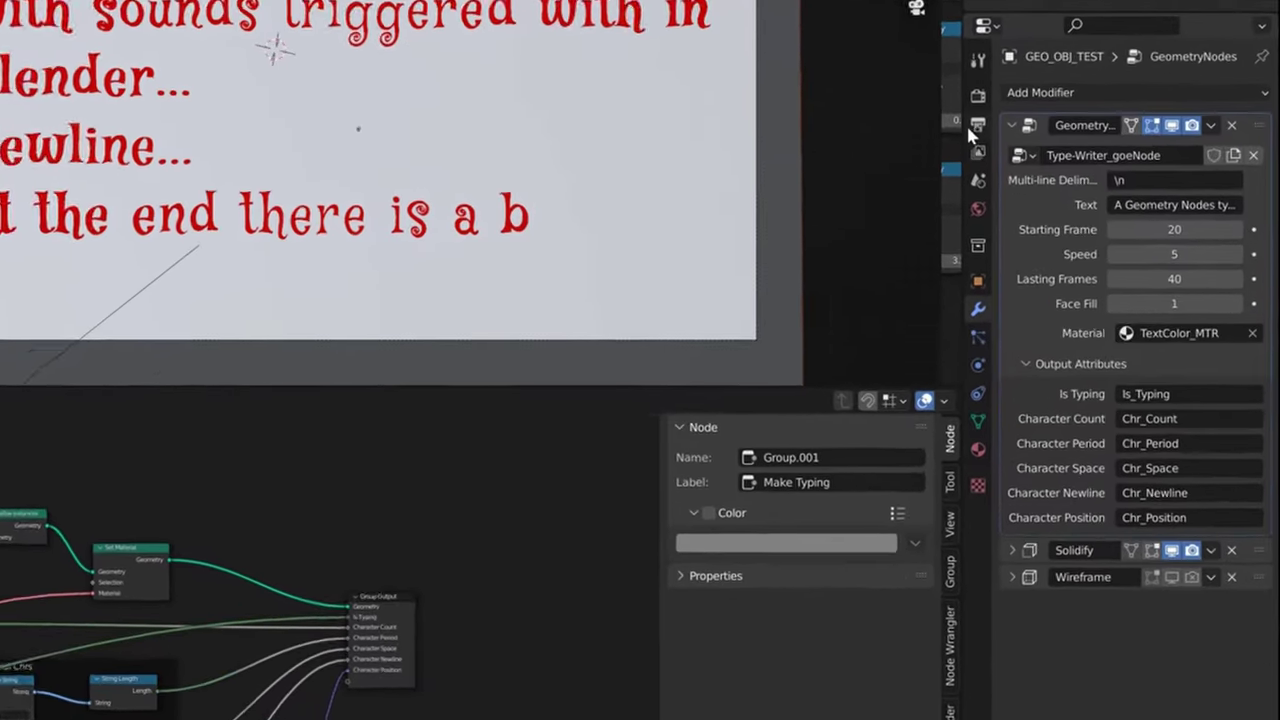
pyautogui.click(1129, 190)
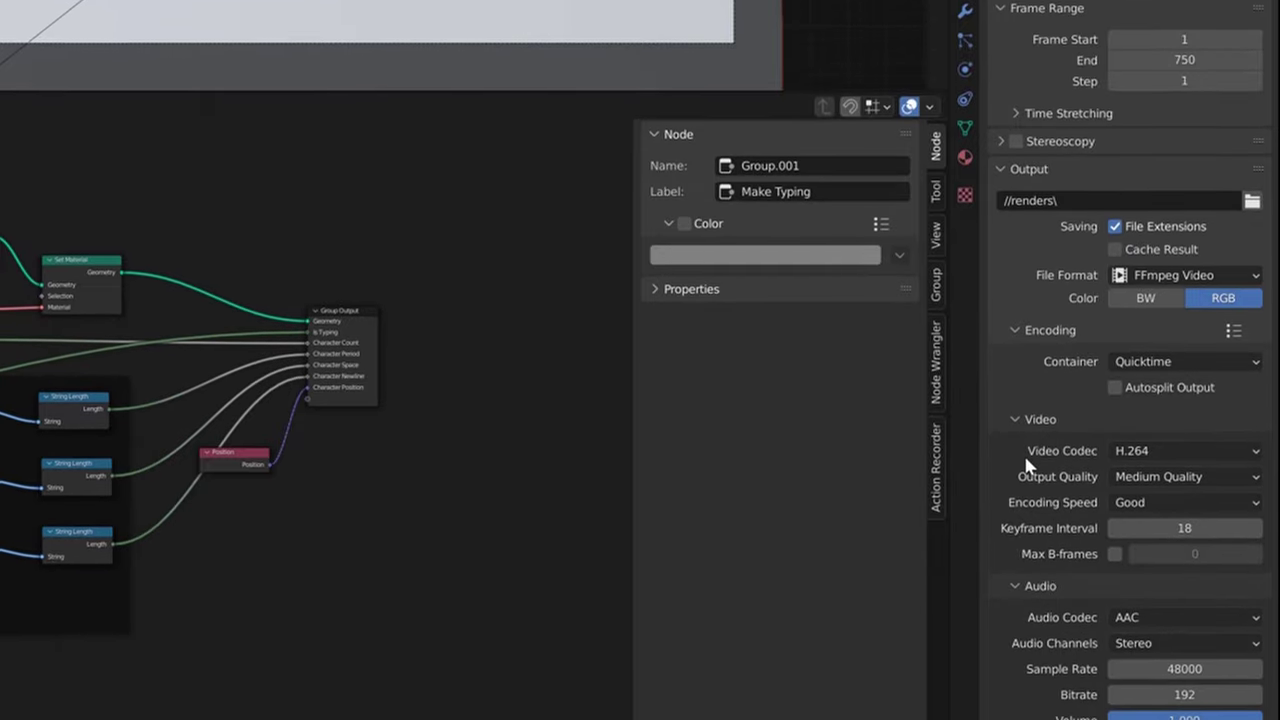
pyautogui.click(1141, 505)
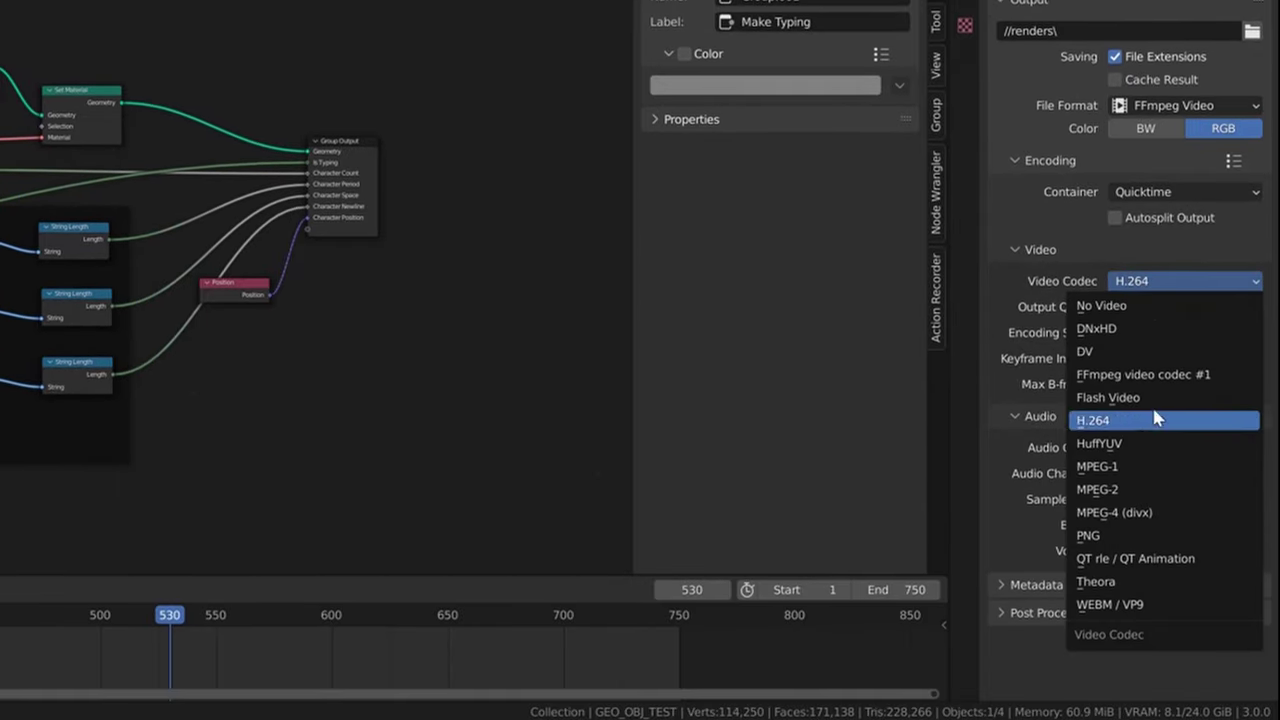
pyautogui.click(1104, 308)
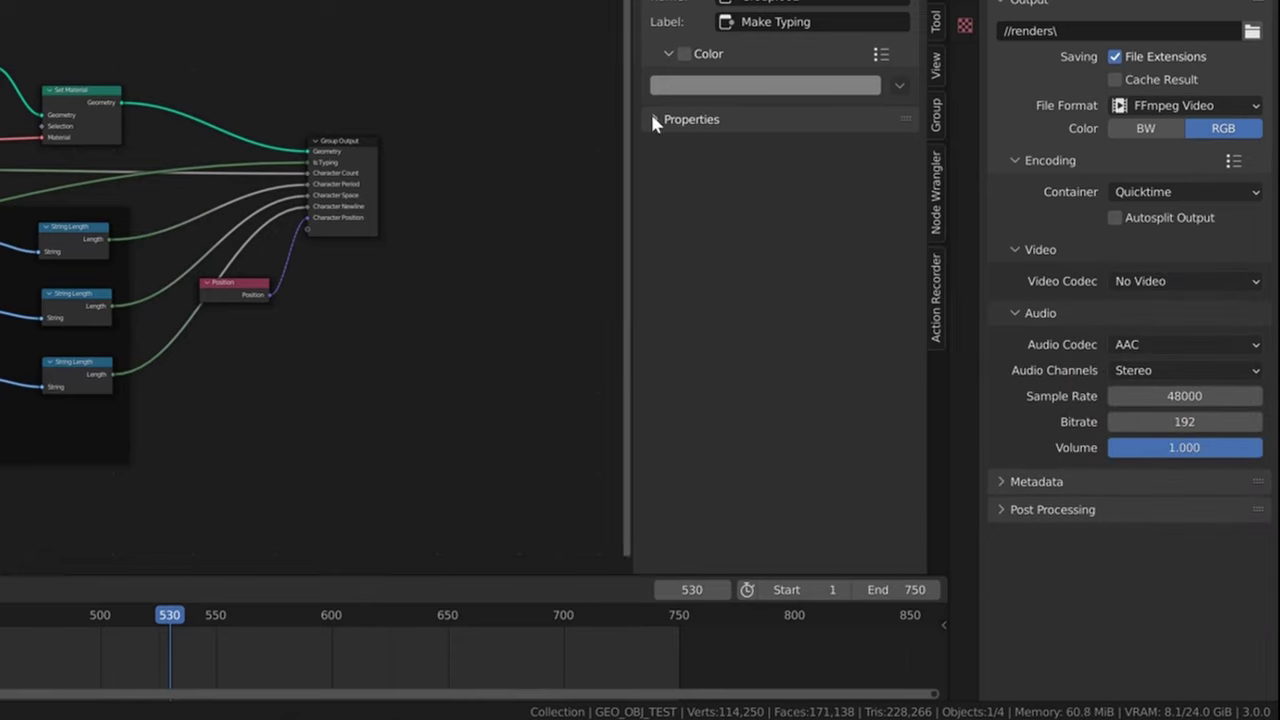